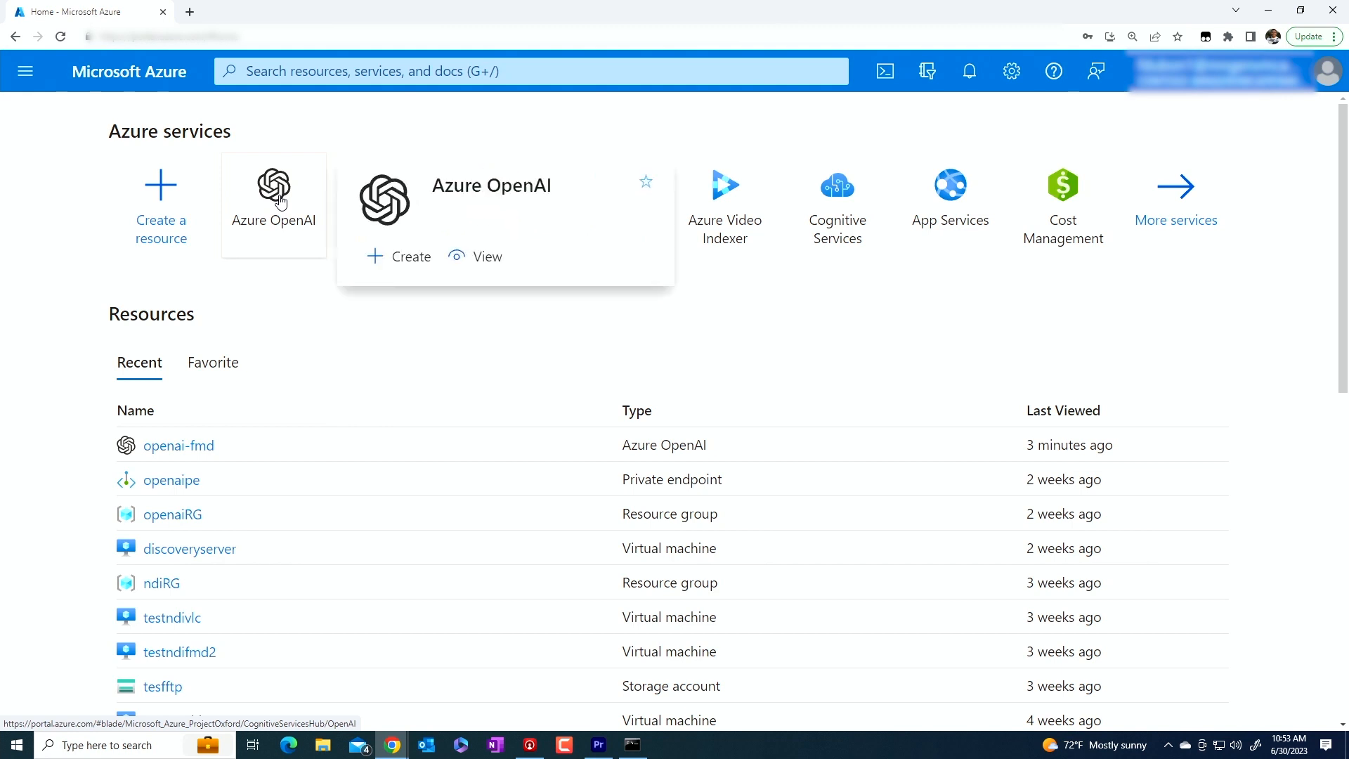
Open the openai-fmd Azure OpenAI resource's overview and repeat the ping of its openai.azure.com endpoint in Command Prompt
{"action": "left_click", "coordinate": [273, 201]}
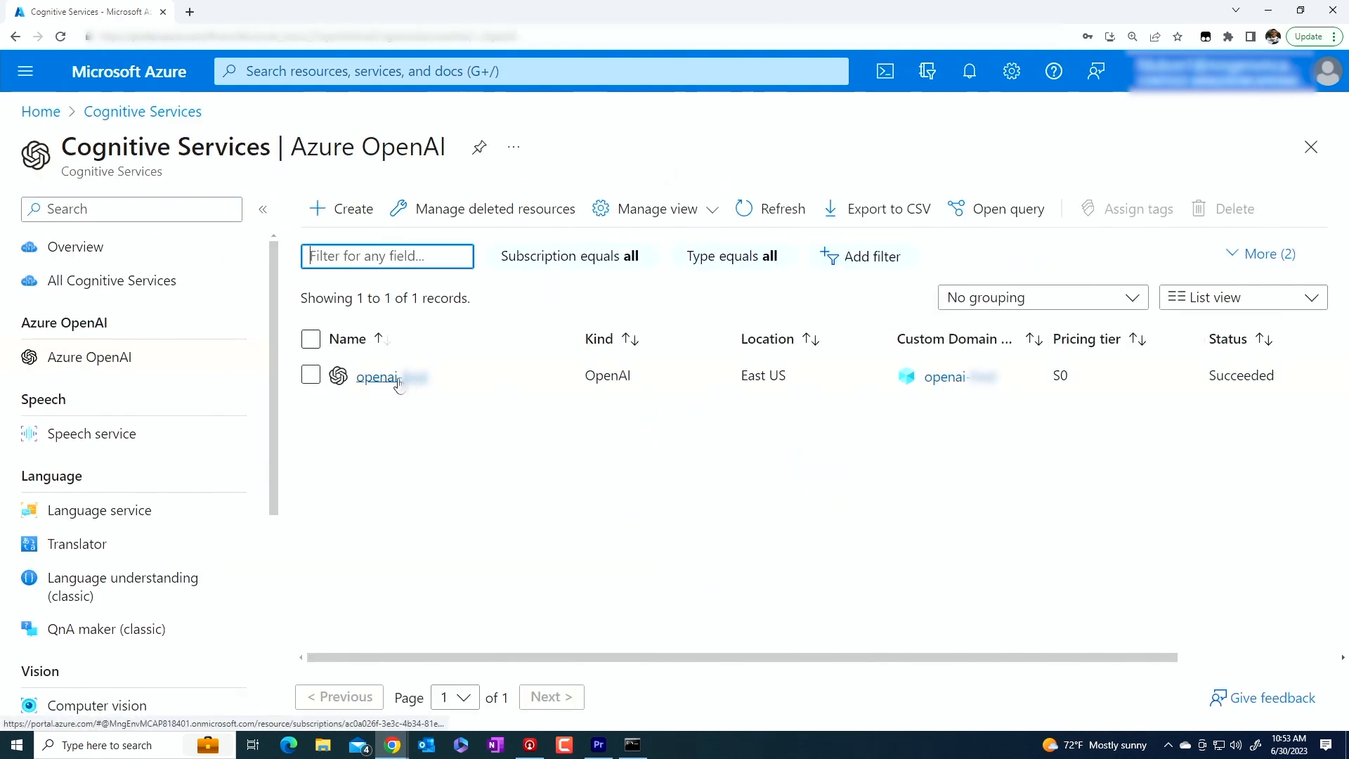
{"action": "left_click", "coordinate": [398, 383]}
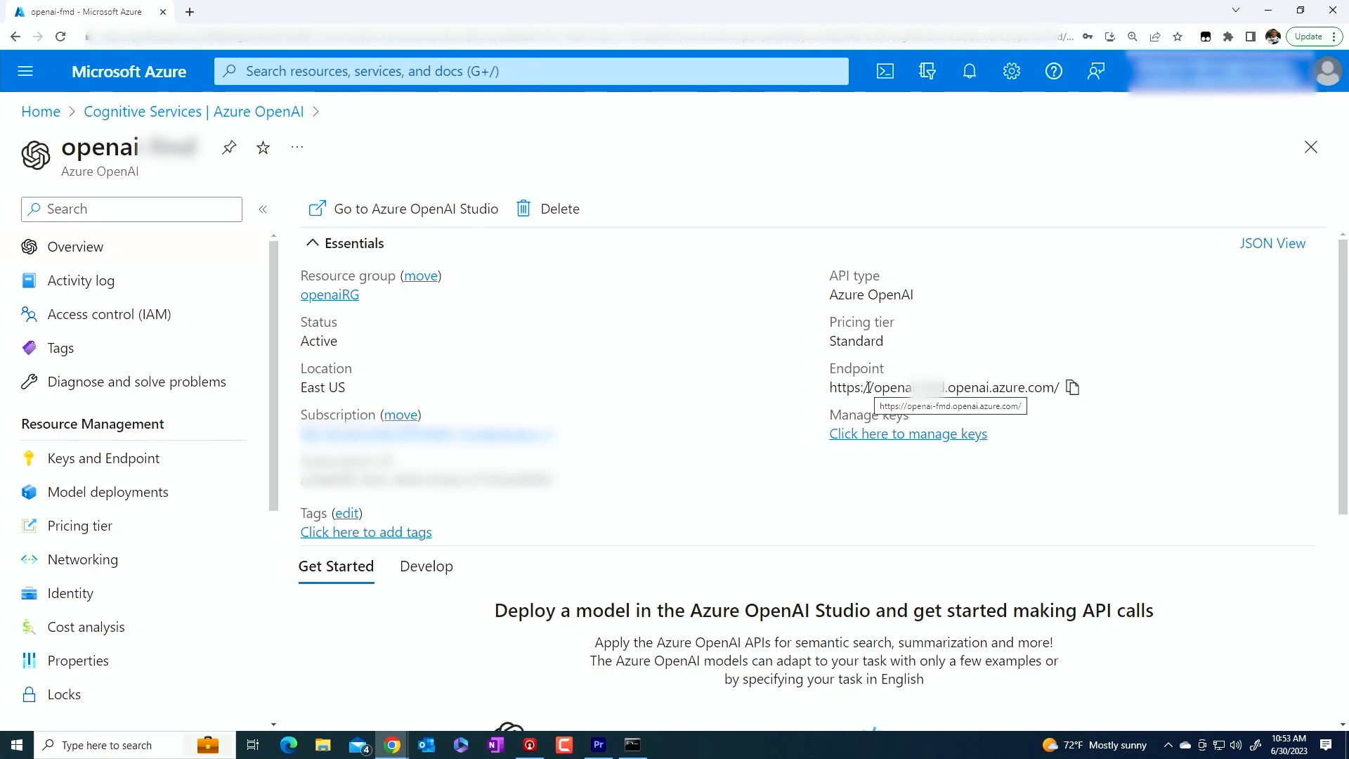
{"action": "left_click", "coordinate": [632, 746]}
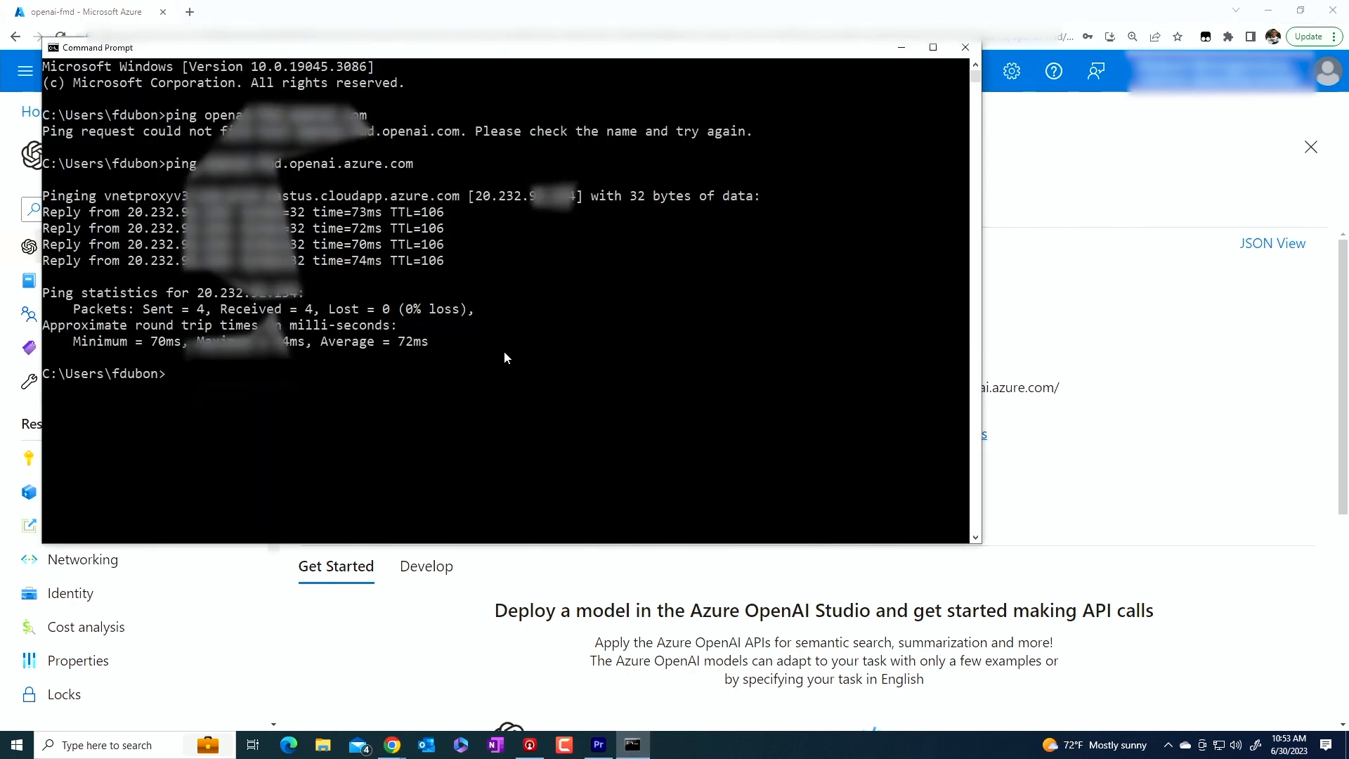
{"action": "key", "text": "Up"}
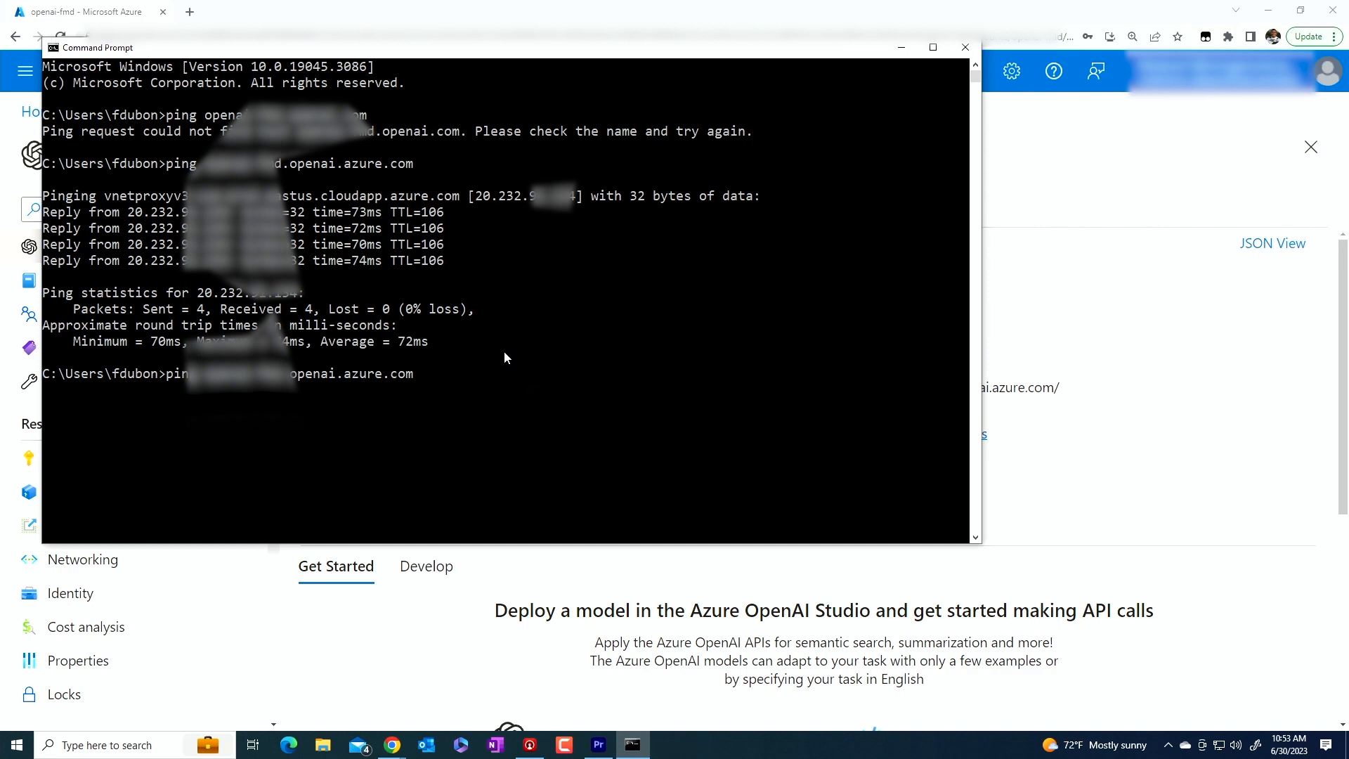
{"action": "key", "text": "Return"}
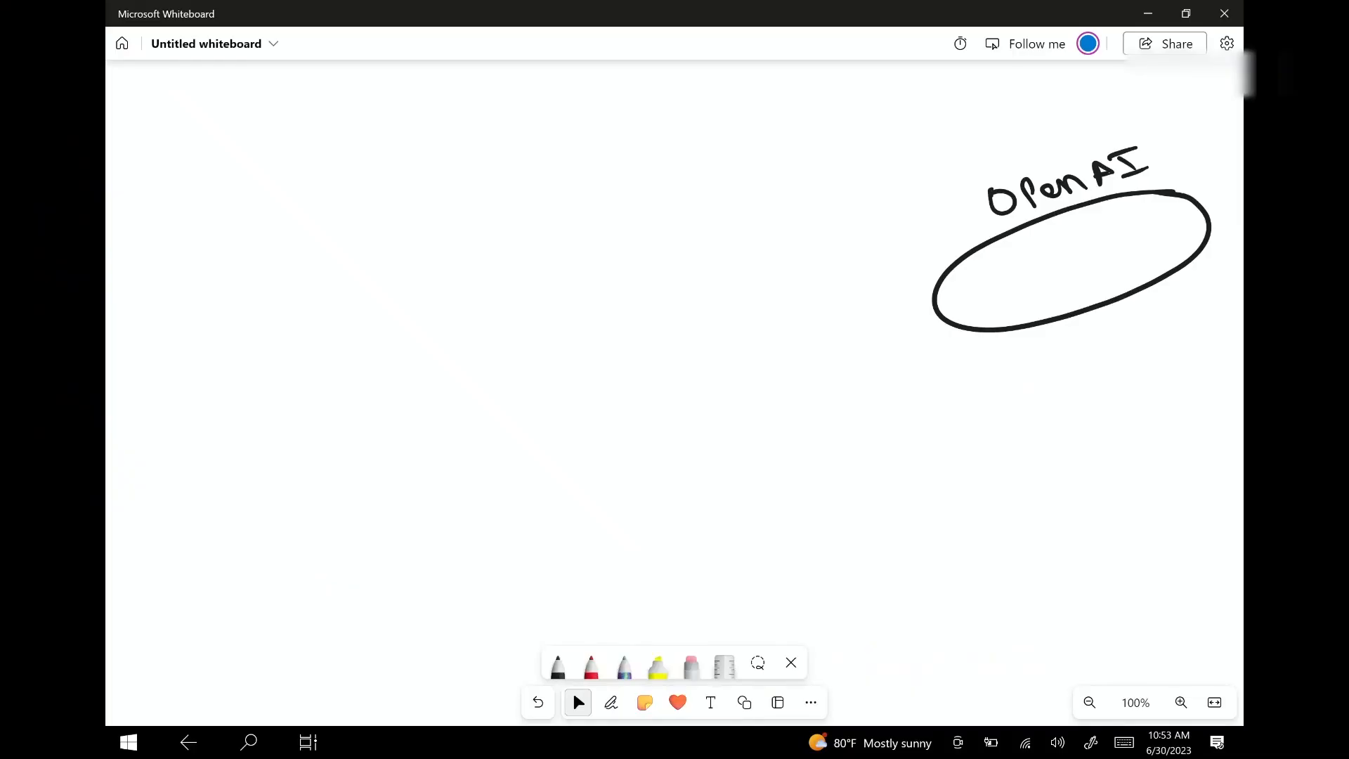
In Microsoft Whiteboard, draw a short line down from the OpenAI ellipse and handwrite "Public endpoint" below it
{"action": "left_click", "coordinate": [611, 702]}
{"action": "mouse_move", "coordinate": [1083, 285]}
{"action": "left_mouse_down"}
{"action": "mouse_move", "coordinate": [1097, 357]}
{"action": "mouse_move", "coordinate": [1083, 393]}
{"action": "mouse_move", "coordinate": [1160, 372]}
{"action": "left_mouse_up"}
{"action": "mouse_move", "coordinate": [1098, 436]}
{"action": "left_mouse_down"}
{"action": "mouse_move", "coordinate": [1140, 420]}
{"action": "mouse_move", "coordinate": [1163, 428]}
{"action": "mouse_move", "coordinate": [1223, 364]}
{"action": "left_mouse_up"}
{"action": "left_click", "coordinate": [1183, 386]}
{"action": "left_click", "coordinate": [579, 702]}
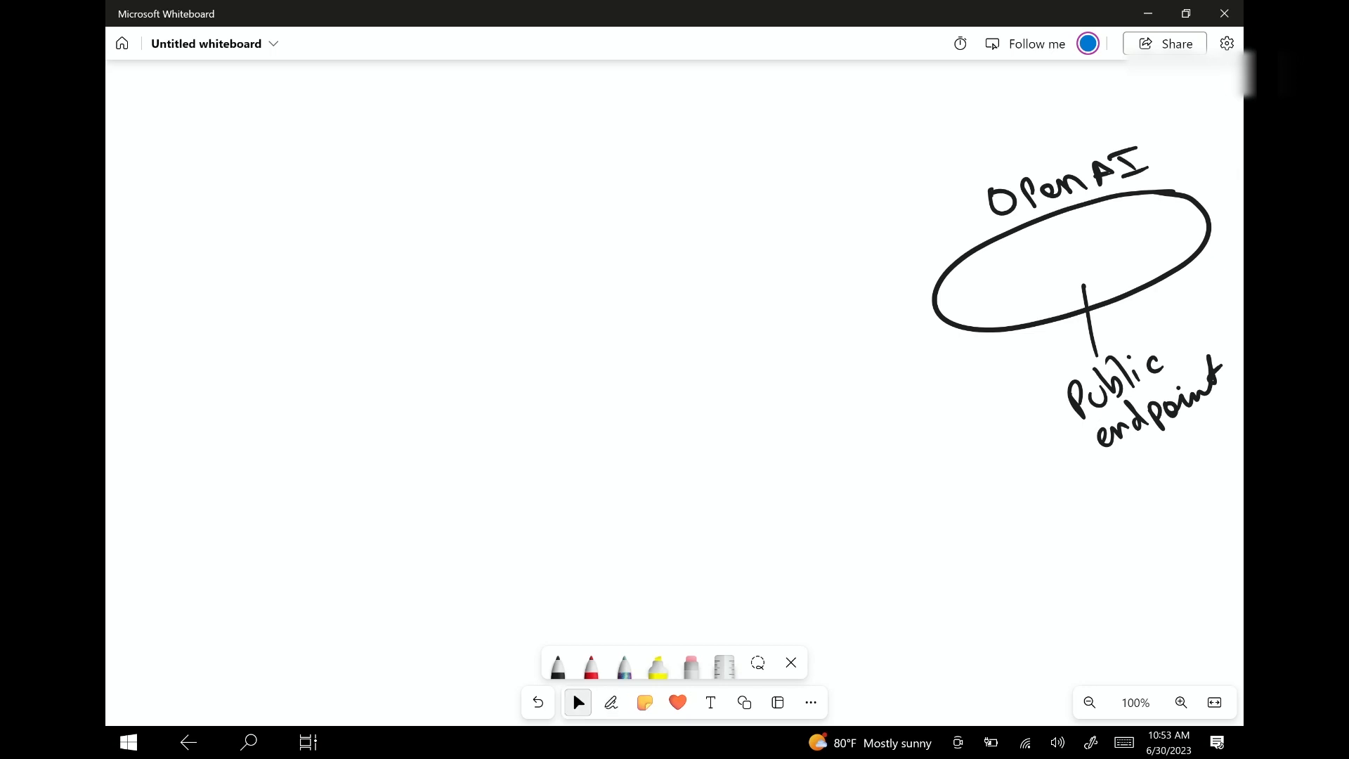
Draw a large ellipse to the left of the OpenAI ellipse and handwrite "Vnet" above it
{"action": "left_click", "coordinate": [610, 702]}
{"action": "mouse_move", "coordinate": [638, 265]}
{"action": "left_mouse_down"}
{"action": "mouse_move", "coordinate": [551, 246]}
{"action": "mouse_move", "coordinate": [497, 443]}
{"action": "mouse_move", "coordinate": [601, 255]}
{"action": "left_mouse_up"}
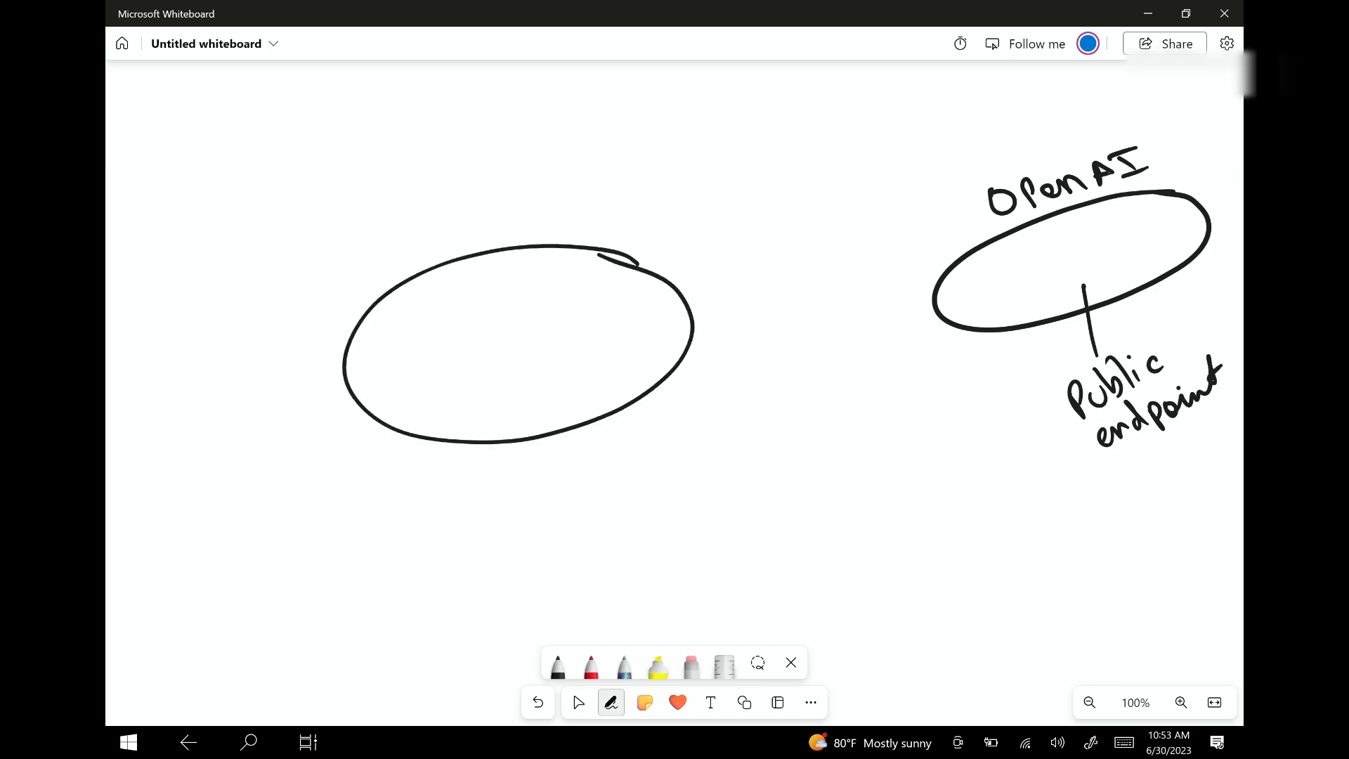
{"action": "mouse_move", "coordinate": [480, 226]}
{"action": "left_mouse_down"}
{"action": "mouse_move", "coordinate": [512, 204]}
{"action": "mouse_move", "coordinate": [581, 227]}
{"action": "left_mouse_up"}
{"action": "left_click_drag", "start_coordinate": [560, 215], "coordinate": [592, 196]}
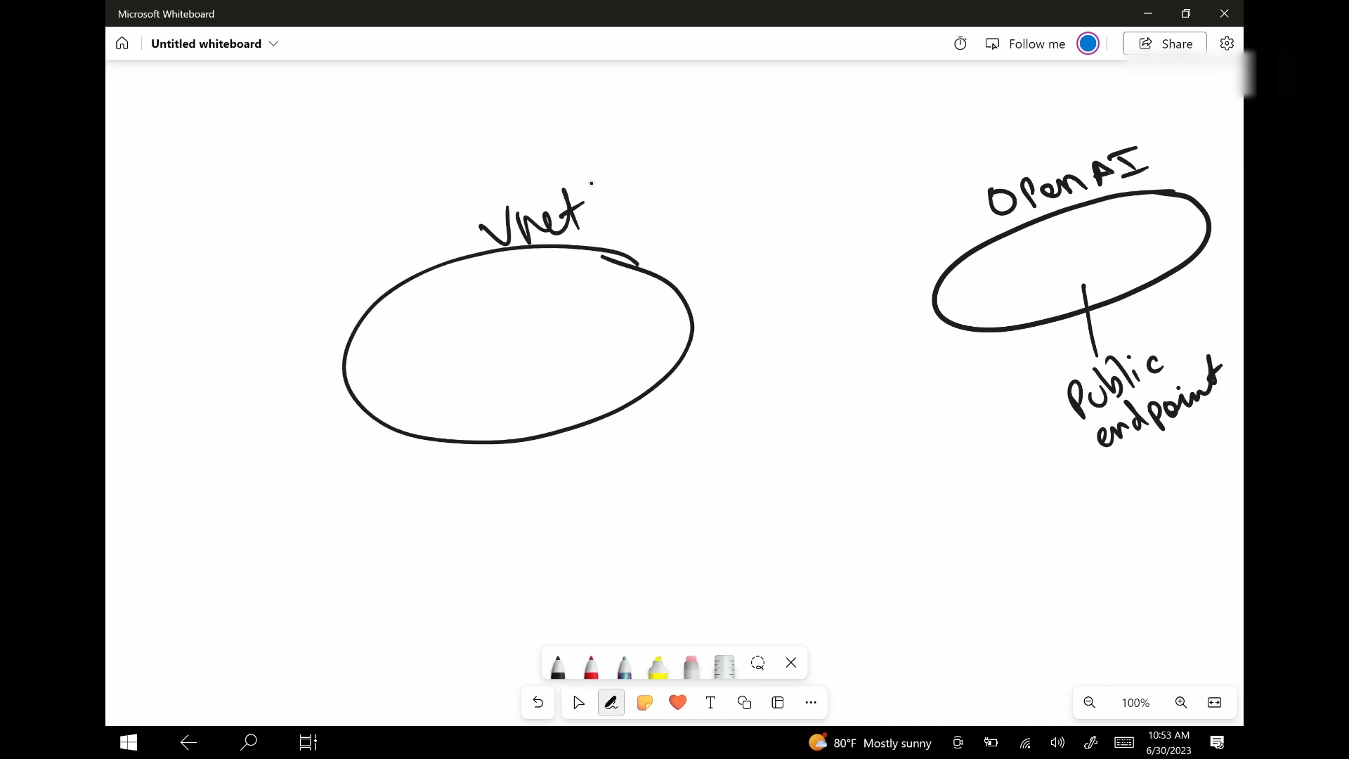
Handwrite 10.10.10.0/24 above the Vnet label and draw a small ellipse labelled "VM" inside the Vnet ellipse
{"action": "mouse_move", "coordinate": [433, 177]}
{"action": "left_mouse_down"}
{"action": "mouse_move", "coordinate": [442, 198]}
{"action": "mouse_move", "coordinate": [461, 165]}
{"action": "mouse_move", "coordinate": [500, 170]}
{"action": "mouse_move", "coordinate": [509, 145]}
{"action": "mouse_move", "coordinate": [545, 156]}
{"action": "mouse_move", "coordinate": [602, 121]}
{"action": "mouse_move", "coordinate": [622, 156]}
{"action": "left_mouse_up"}
{"action": "left_click", "coordinate": [485, 175]}
{"action": "left_click", "coordinate": [532, 160]}
{"action": "left_click", "coordinate": [580, 141]}
{"action": "left_click_drag", "start_coordinate": [628, 132], "coordinate": [651, 148]}
{"action": "left_click_drag", "start_coordinate": [657, 128], "coordinate": [662, 149]}
{"action": "left_click", "coordinate": [579, 702]}
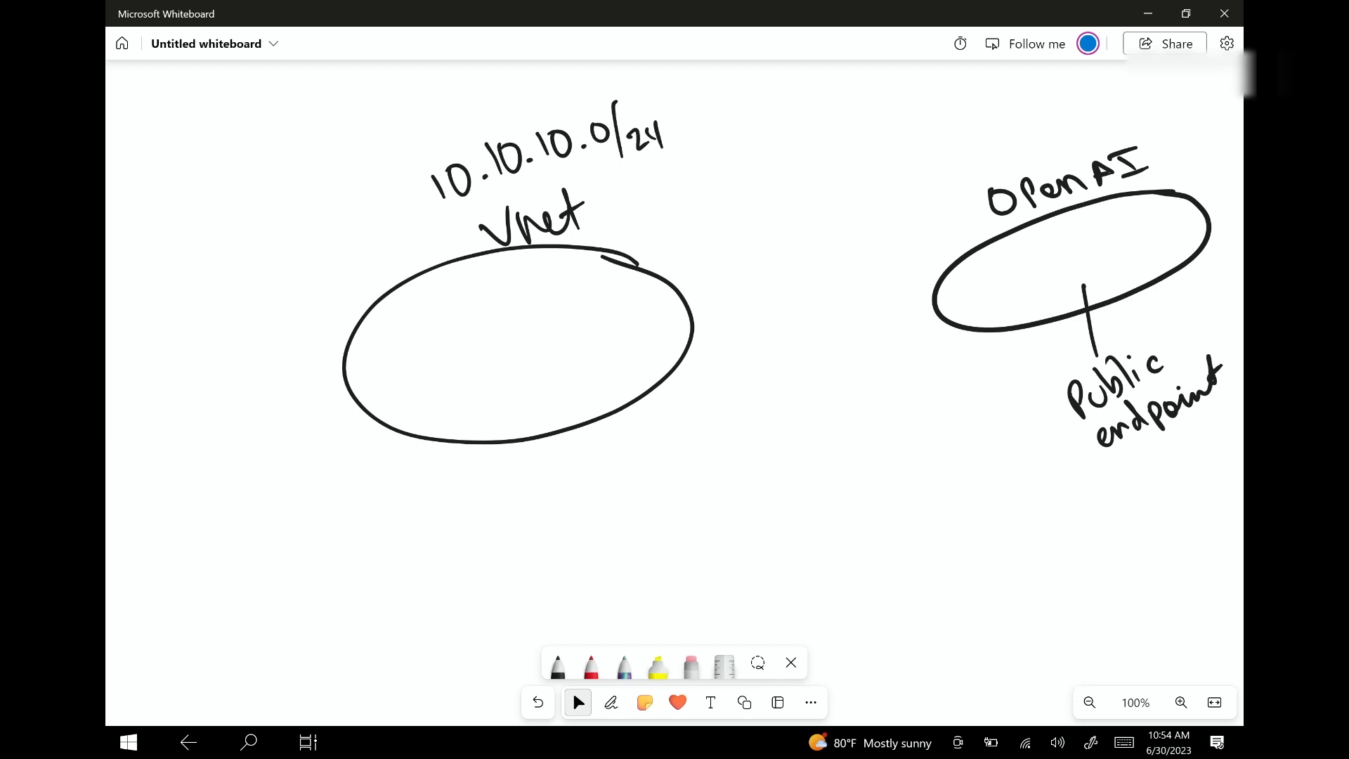
{"action": "mouse_move", "coordinate": [482, 372]}
{"action": "left_mouse_down"}
{"action": "mouse_move", "coordinate": [456, 384]}
{"action": "mouse_move", "coordinate": [518, 361]}
{"action": "mouse_move", "coordinate": [520, 389]}
{"action": "mouse_move", "coordinate": [551, 387]}
{"action": "left_mouse_up"}
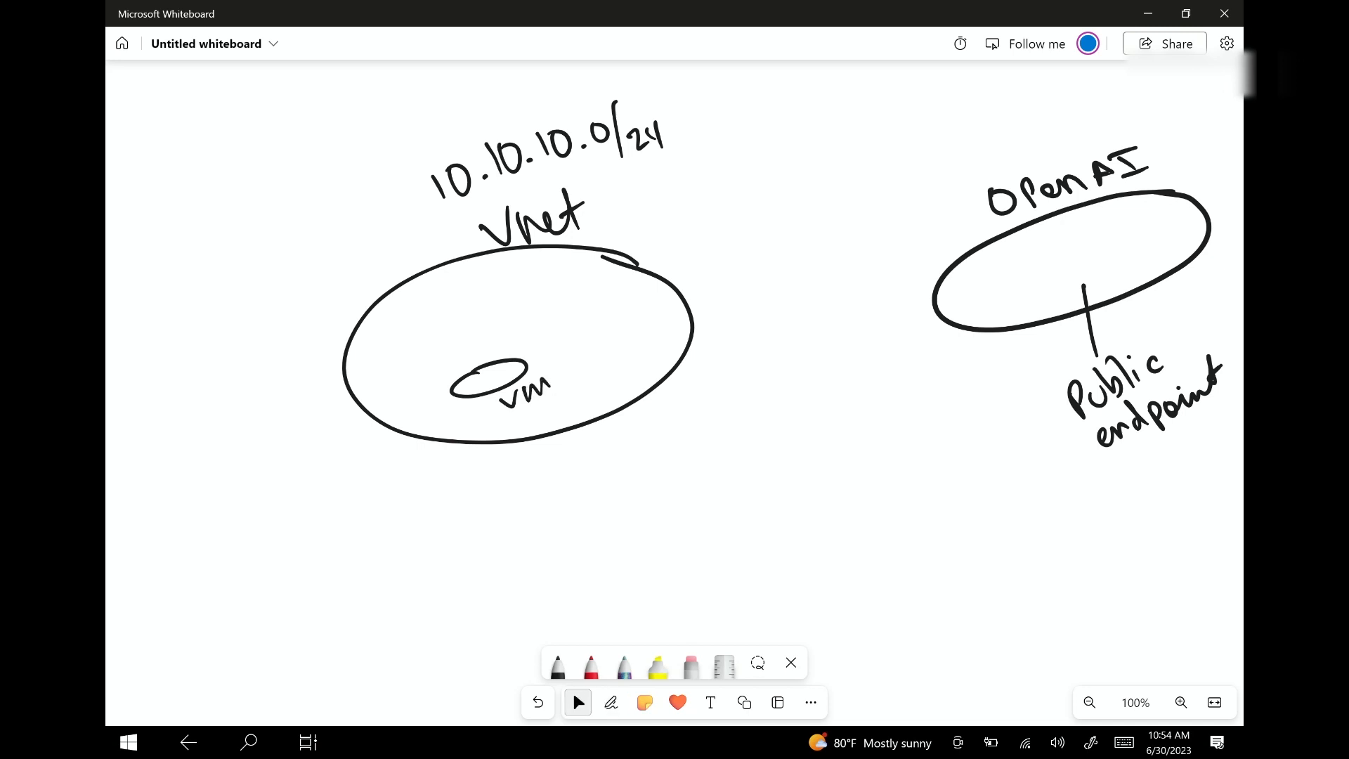
Draw a large boundary around the Vnet and OpenAI shapes and handwrite "Azure" along its upper-left edge
{"action": "mouse_move", "coordinate": [1204, 136]}
{"action": "left_mouse_down"}
{"action": "mouse_move", "coordinate": [884, 89]}
{"action": "mouse_move", "coordinate": [301, 157]}
{"action": "mouse_move", "coordinate": [242, 560]}
{"action": "left_mouse_up"}
{"action": "left_click_drag", "start_coordinate": [1199, 125], "coordinate": [1241, 214]}
{"action": "mouse_move", "coordinate": [1243, 302]}
{"action": "left_mouse_down"}
{"action": "mouse_move", "coordinate": [1226, 436]}
{"action": "mouse_move", "coordinate": [1129, 567]}
{"action": "mouse_move", "coordinate": [213, 585]}
{"action": "left_mouse_up"}
{"action": "mouse_move", "coordinate": [184, 277]}
{"action": "left_mouse_down"}
{"action": "mouse_move", "coordinate": [258, 154]}
{"action": "mouse_move", "coordinate": [292, 137]}
{"action": "left_mouse_up"}
{"action": "left_click", "coordinate": [217, 201]}
Draw a cloud marked "I" below the gap between Vnet and OpenAI, and connect the VM through it to the public endpoint
{"action": "mouse_move", "coordinate": [812, 377]}
{"action": "left_mouse_down"}
{"action": "mouse_move", "coordinate": [752, 482]}
{"action": "mouse_move", "coordinate": [917, 383]}
{"action": "mouse_move", "coordinate": [809, 379]}
{"action": "left_mouse_up"}
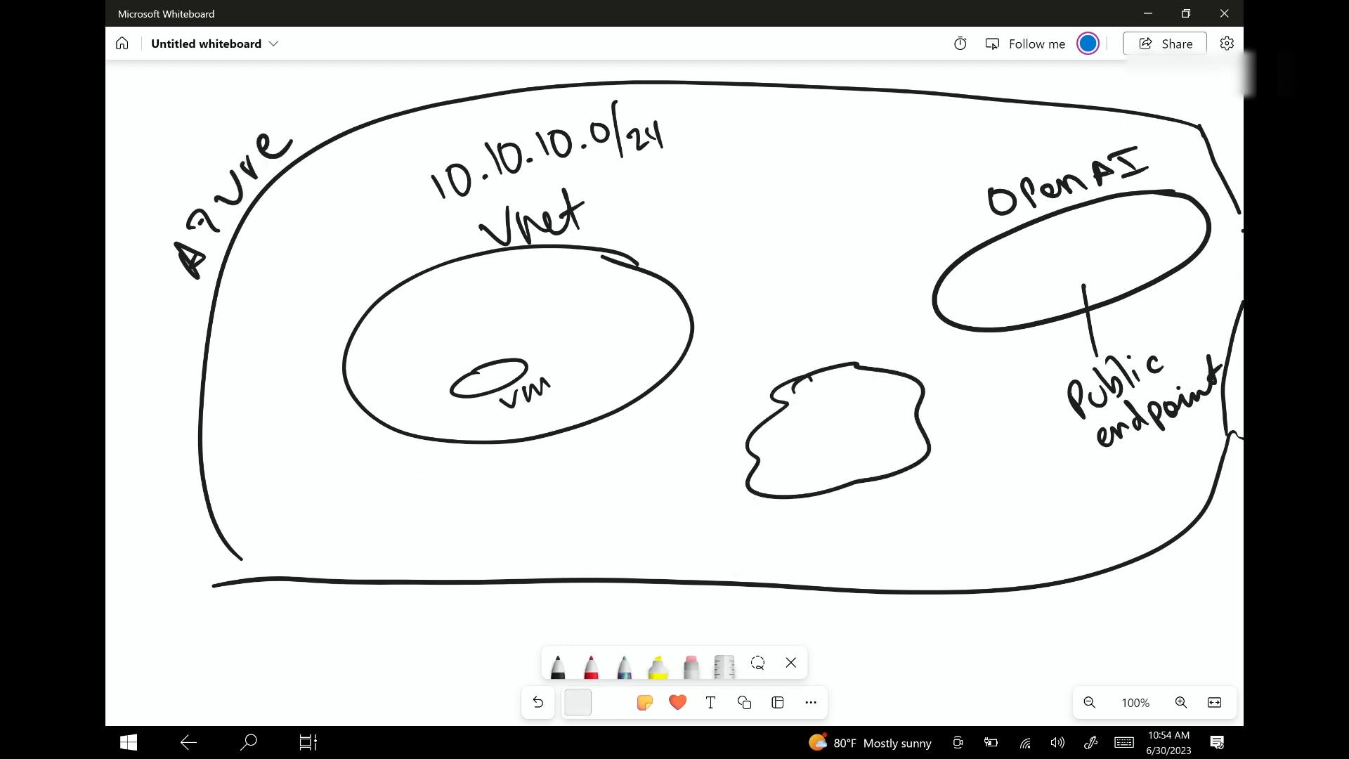
{"action": "mouse_move", "coordinate": [806, 462]}
{"action": "left_mouse_down"}
{"action": "mouse_move", "coordinate": [851, 443]}
{"action": "mouse_move", "coordinate": [846, 420]}
{"action": "mouse_move", "coordinate": [828, 455]}
{"action": "left_mouse_up"}
{"action": "mouse_move", "coordinate": [506, 380]}
{"action": "left_mouse_down"}
{"action": "mouse_move", "coordinate": [808, 427]}
{"action": "mouse_move", "coordinate": [1055, 422]}
{"action": "left_mouse_up"}
Circle the "Public endpoint" label and handwrite "20.X." below it
{"action": "mouse_move", "coordinate": [1155, 341]}
{"action": "left_mouse_down"}
{"action": "mouse_move", "coordinate": [1056, 395]}
{"action": "mouse_move", "coordinate": [1220, 409]}
{"action": "mouse_move", "coordinate": [1131, 338]}
{"action": "left_mouse_up"}
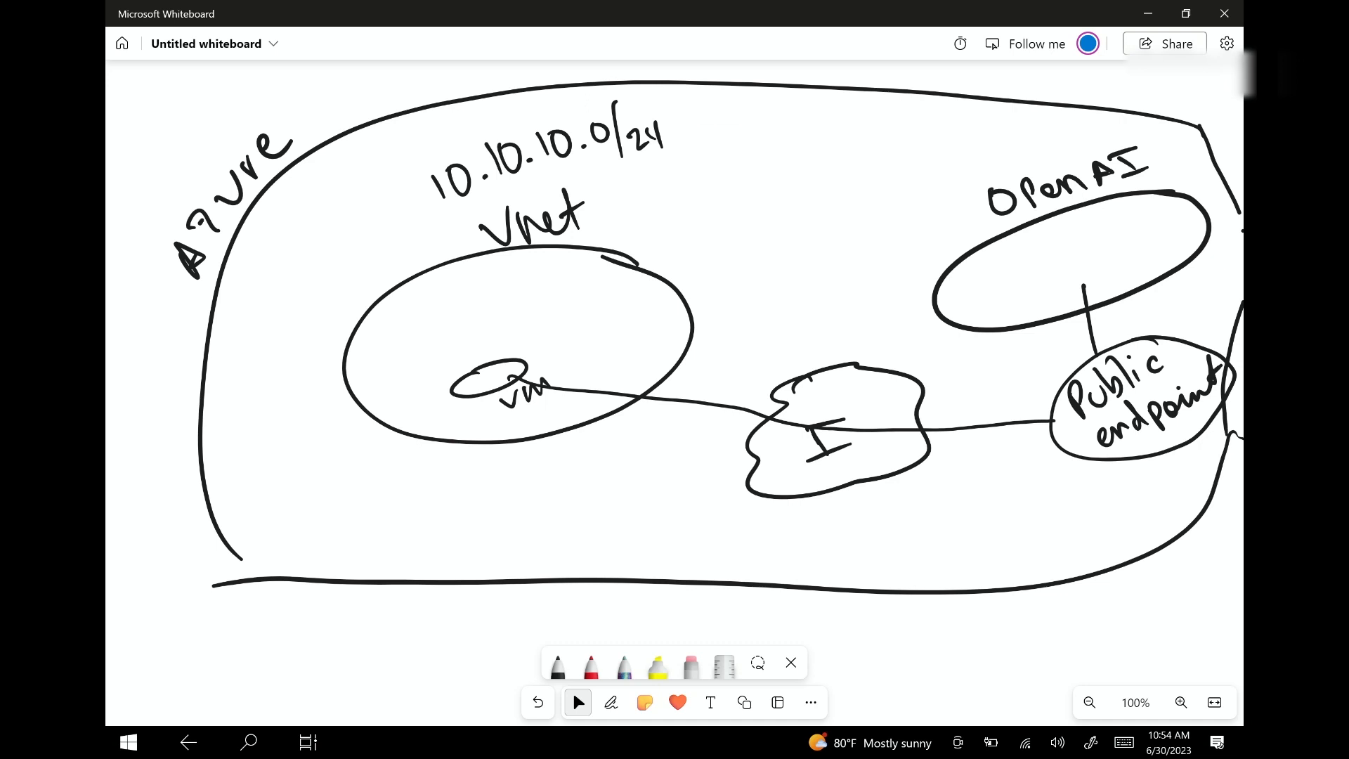
{"action": "mouse_move", "coordinate": [1086, 476]}
{"action": "left_mouse_down"}
{"action": "mouse_move", "coordinate": [1095, 506]}
{"action": "mouse_move", "coordinate": [1121, 480]}
{"action": "mouse_move", "coordinate": [1121, 499]}
{"action": "mouse_move", "coordinate": [1171, 480]}
{"action": "mouse_move", "coordinate": [1156, 488]}
{"action": "left_mouse_up"}
{"action": "left_click", "coordinate": [1182, 477]}
Draw a multi-line connection from the Vnet to a small circle on the OpenAI ellipse's edge and label it "Private Link"
{"action": "mouse_move", "coordinate": [938, 282]}
{"action": "left_mouse_down"}
{"action": "mouse_move", "coordinate": [953, 282]}
{"action": "mouse_move", "coordinate": [680, 313]}
{"action": "mouse_move", "coordinate": [938, 300]}
{"action": "left_mouse_up"}
{"action": "mouse_move", "coordinate": [744, 270]}
{"action": "left_mouse_down"}
{"action": "mouse_move", "coordinate": [807, 266]}
{"action": "mouse_move", "coordinate": [810, 248]}
{"action": "left_mouse_up"}
{"action": "left_click", "coordinate": [830, 246]}
{"action": "left_click_drag", "start_coordinate": [809, 260], "coordinate": [827, 269]}
{"action": "mouse_move", "coordinate": [814, 217]}
{"action": "left_mouse_down"}
{"action": "mouse_move", "coordinate": [843, 246]}
{"action": "mouse_move", "coordinate": [872, 220]}
{"action": "mouse_move", "coordinate": [891, 243]}
{"action": "mouse_move", "coordinate": [908, 221]}
{"action": "mouse_move", "coordinate": [927, 227]}
{"action": "left_mouse_up"}
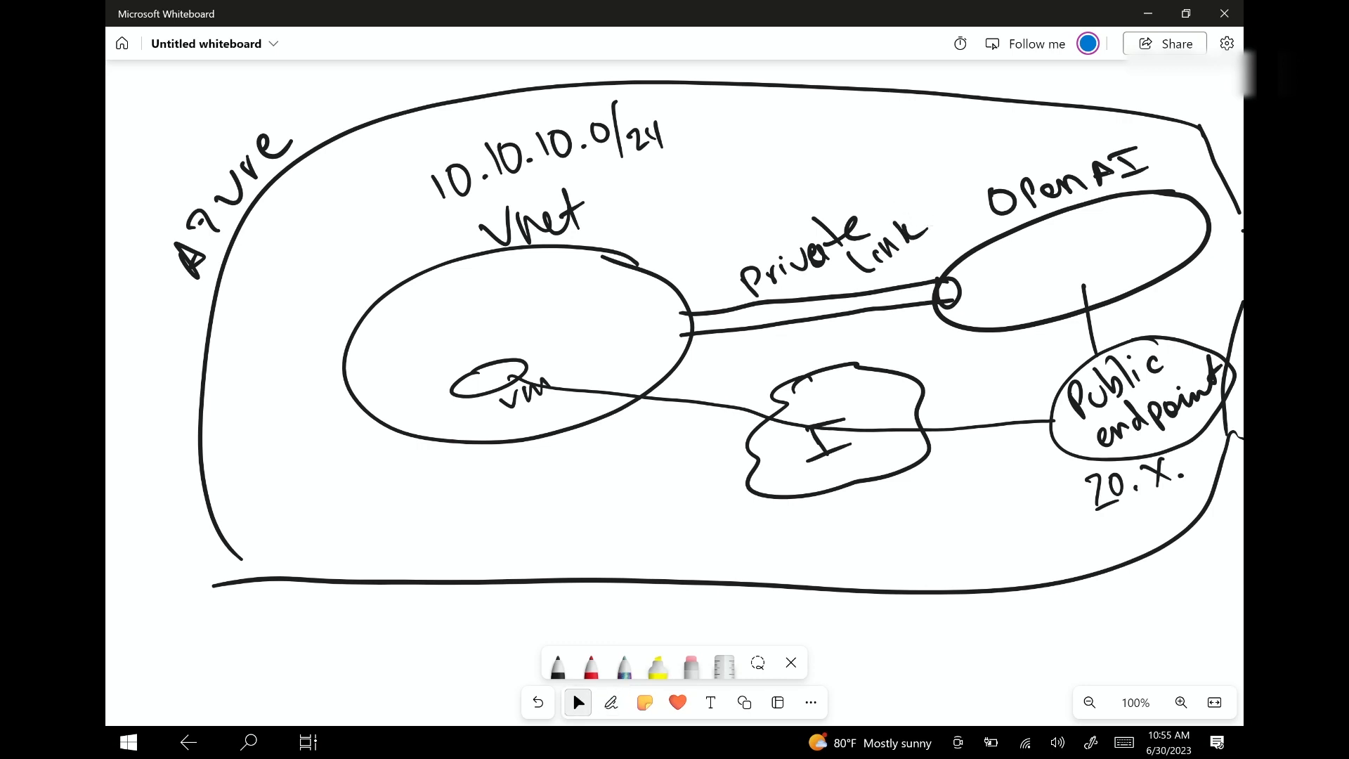
{"action": "mouse_move", "coordinate": [932, 286]}
{"action": "left_mouse_down"}
{"action": "mouse_move", "coordinate": [711, 320]}
{"action": "mouse_move", "coordinate": [934, 293]}
{"action": "left_mouse_up"}
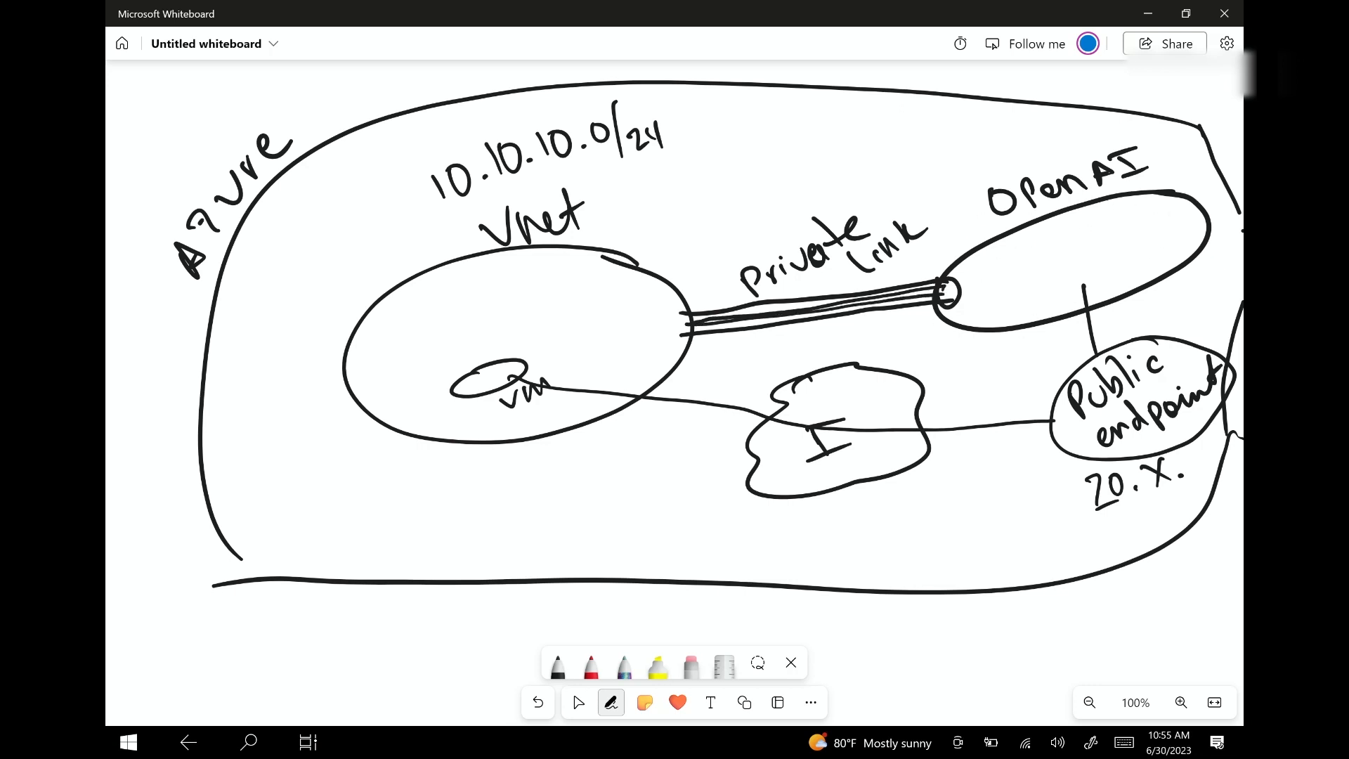
Draw a small circle where the private link meets the Vnet, with a thick leader line to the handwritten address 10.10.10.?
{"action": "mouse_move", "coordinate": [684, 314]}
{"action": "left_mouse_down"}
{"action": "mouse_move", "coordinate": [688, 335]}
{"action": "mouse_move", "coordinate": [681, 314]}
{"action": "mouse_move", "coordinate": [727, 207]}
{"action": "mouse_move", "coordinate": [832, 145]}
{"action": "left_mouse_up"}
{"action": "left_click", "coordinate": [742, 222]}
{"action": "left_click", "coordinate": [821, 156]}
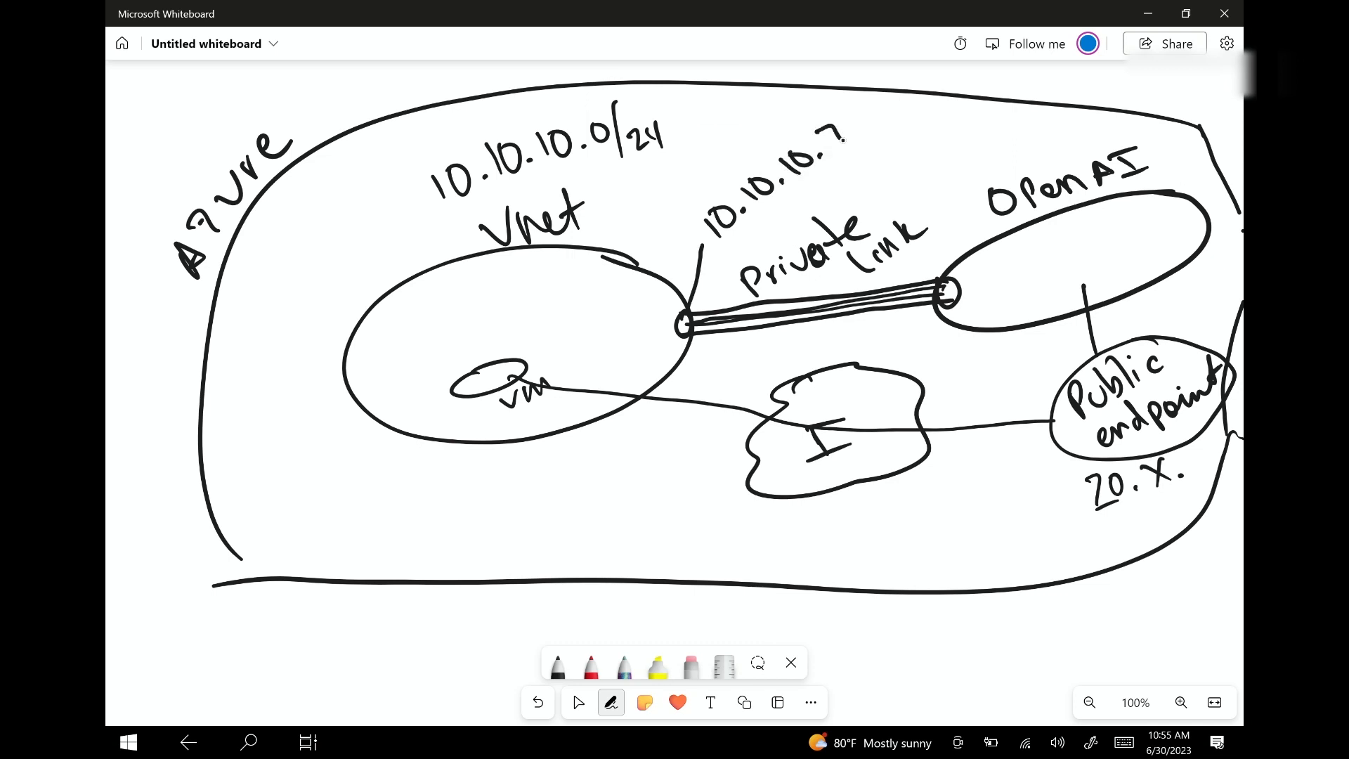
{"action": "left_click", "coordinate": [578, 702]}
{"action": "left_click", "coordinate": [611, 702]}
{"action": "left_click_drag", "start_coordinate": [692, 308], "coordinate": [704, 246]}
{"action": "left_click", "coordinate": [578, 702]}
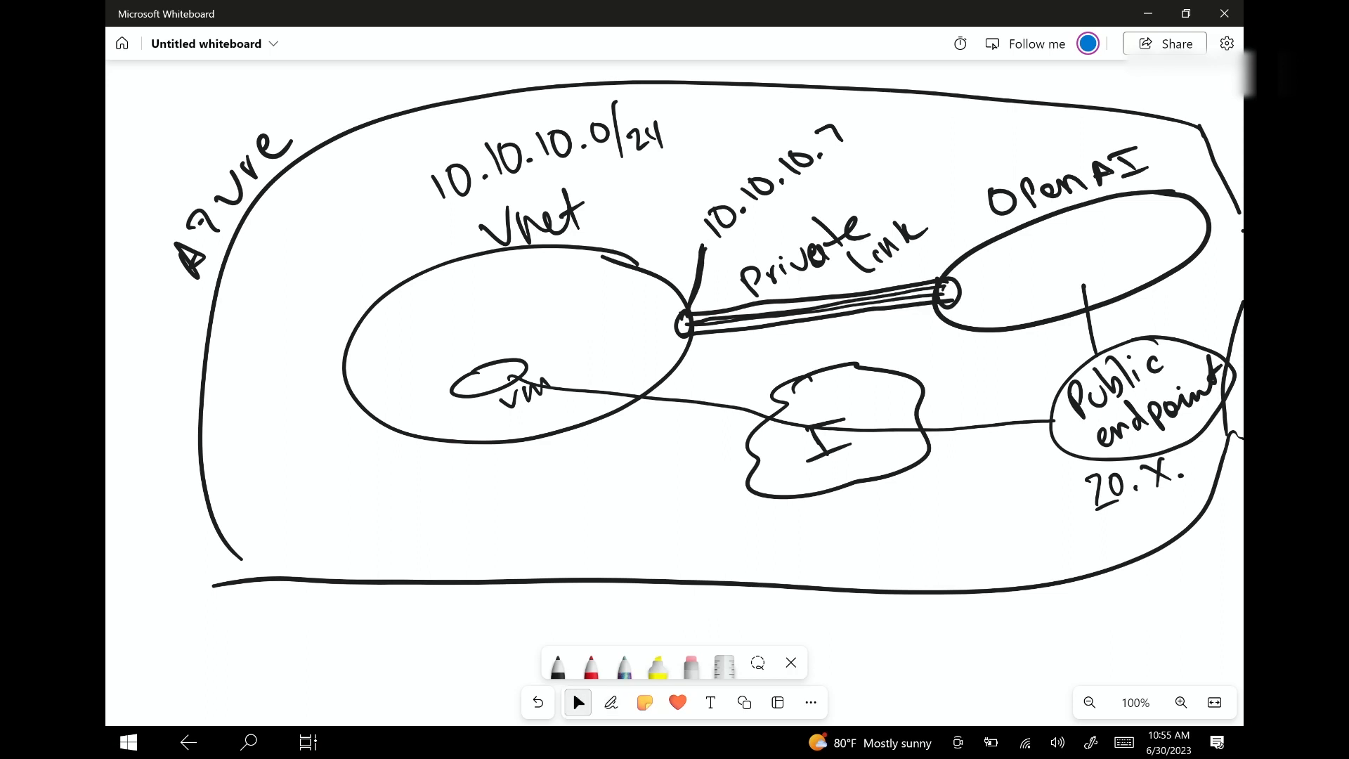
{"action": "left_click", "coordinate": [611, 702]}
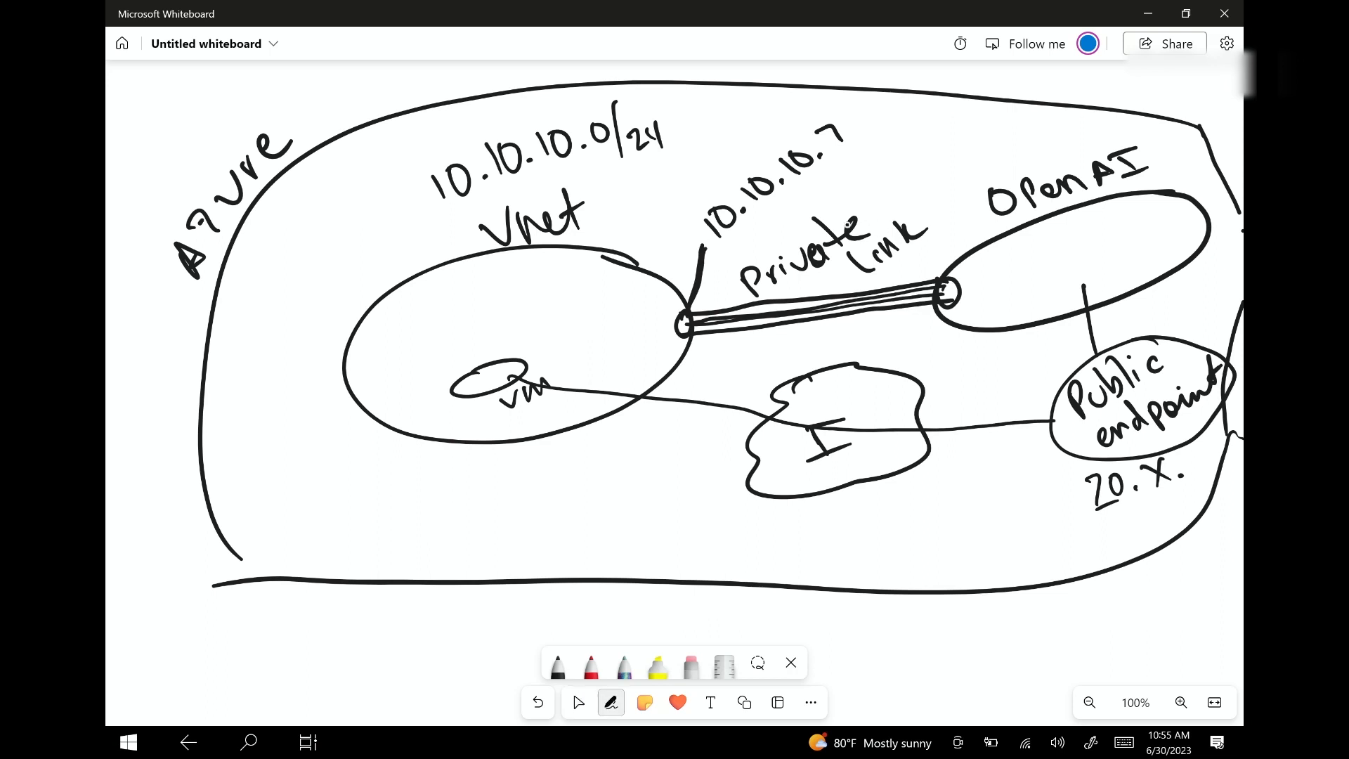
{"action": "left_click", "coordinate": [579, 702]}
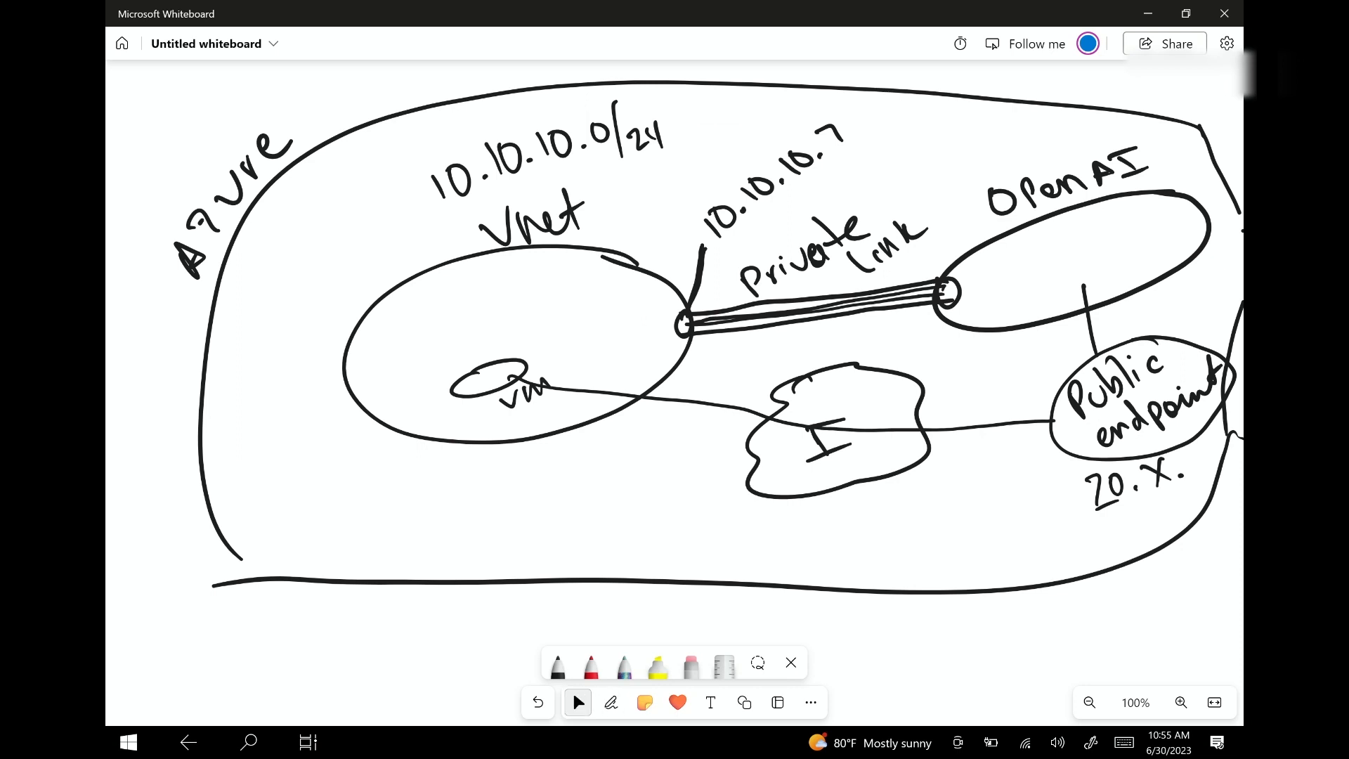
Draw a short line from the Vnet ellipse's upper-left edge to a circled "DNS" label
{"action": "left_click", "coordinate": [610, 702]}
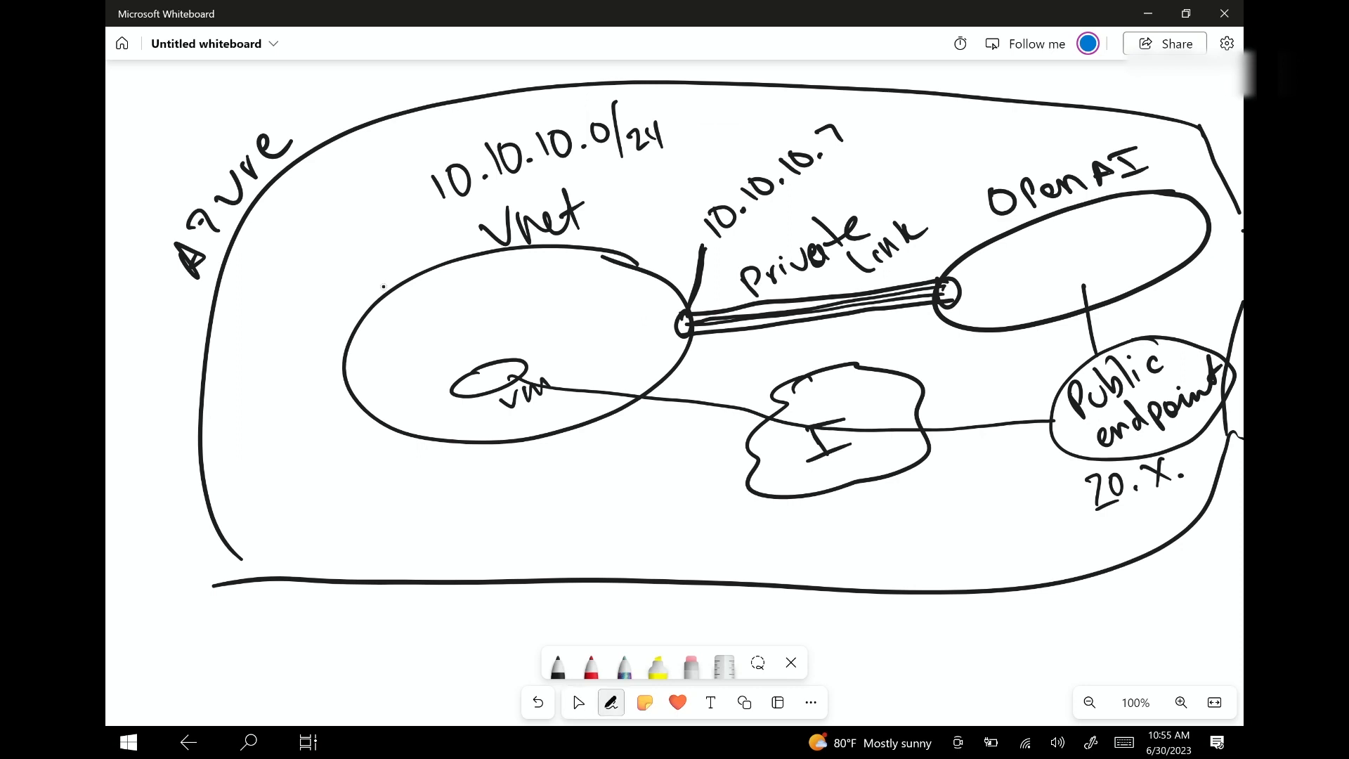
{"action": "mouse_move", "coordinate": [391, 299]}
{"action": "left_mouse_down"}
{"action": "mouse_move", "coordinate": [365, 258]}
{"action": "mouse_move", "coordinate": [333, 249]}
{"action": "mouse_move", "coordinate": [344, 256]}
{"action": "mouse_move", "coordinate": [357, 214]}
{"action": "left_mouse_up"}
{"action": "left_click_drag", "start_coordinate": [370, 208], "coordinate": [361, 233]}
{"action": "mouse_move", "coordinate": [337, 265]}
{"action": "left_mouse_down"}
{"action": "mouse_move", "coordinate": [361, 245]}
{"action": "mouse_move", "coordinate": [341, 262]}
{"action": "left_mouse_up"}
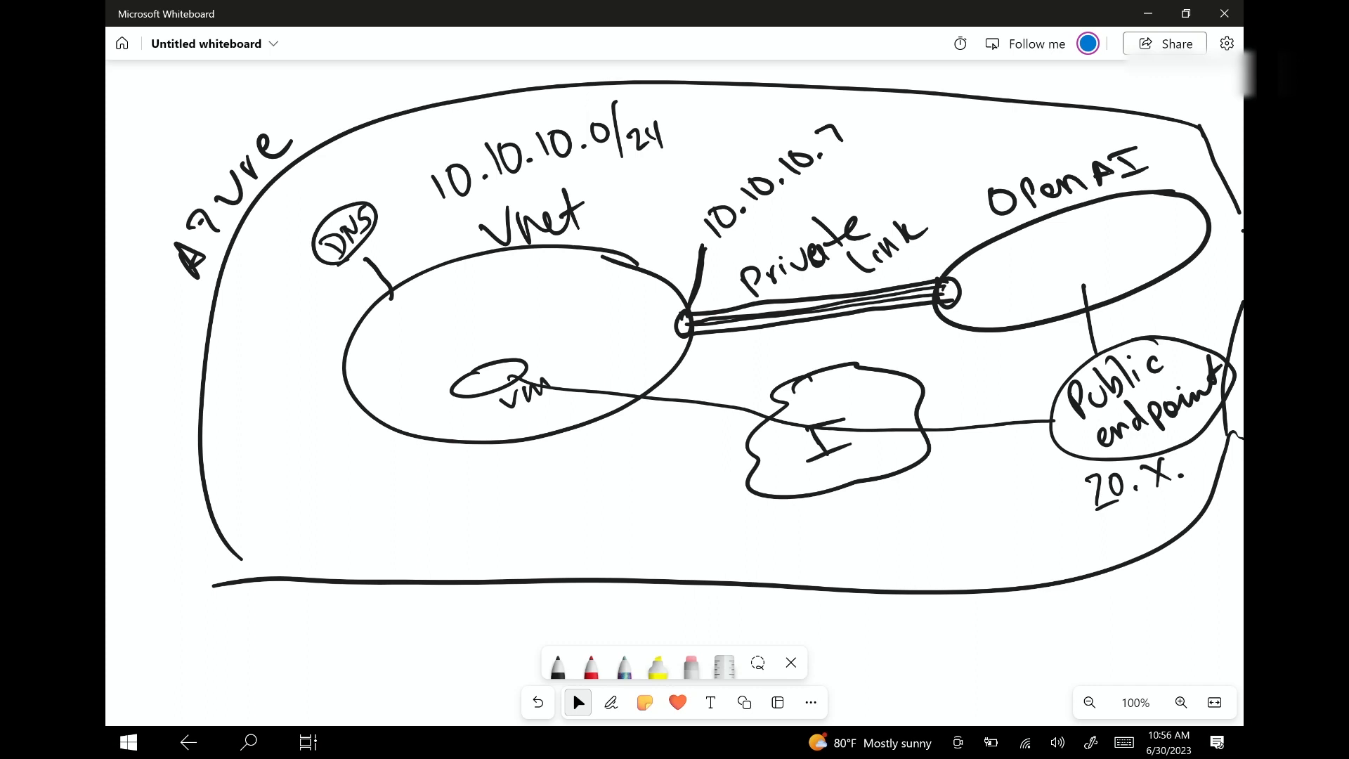
Draw a line down from the DNS circle and handwrite "Name" at its end
{"action": "left_click", "coordinate": [611, 702]}
{"action": "left_click_drag", "start_coordinate": [325, 262], "coordinate": [303, 300]}
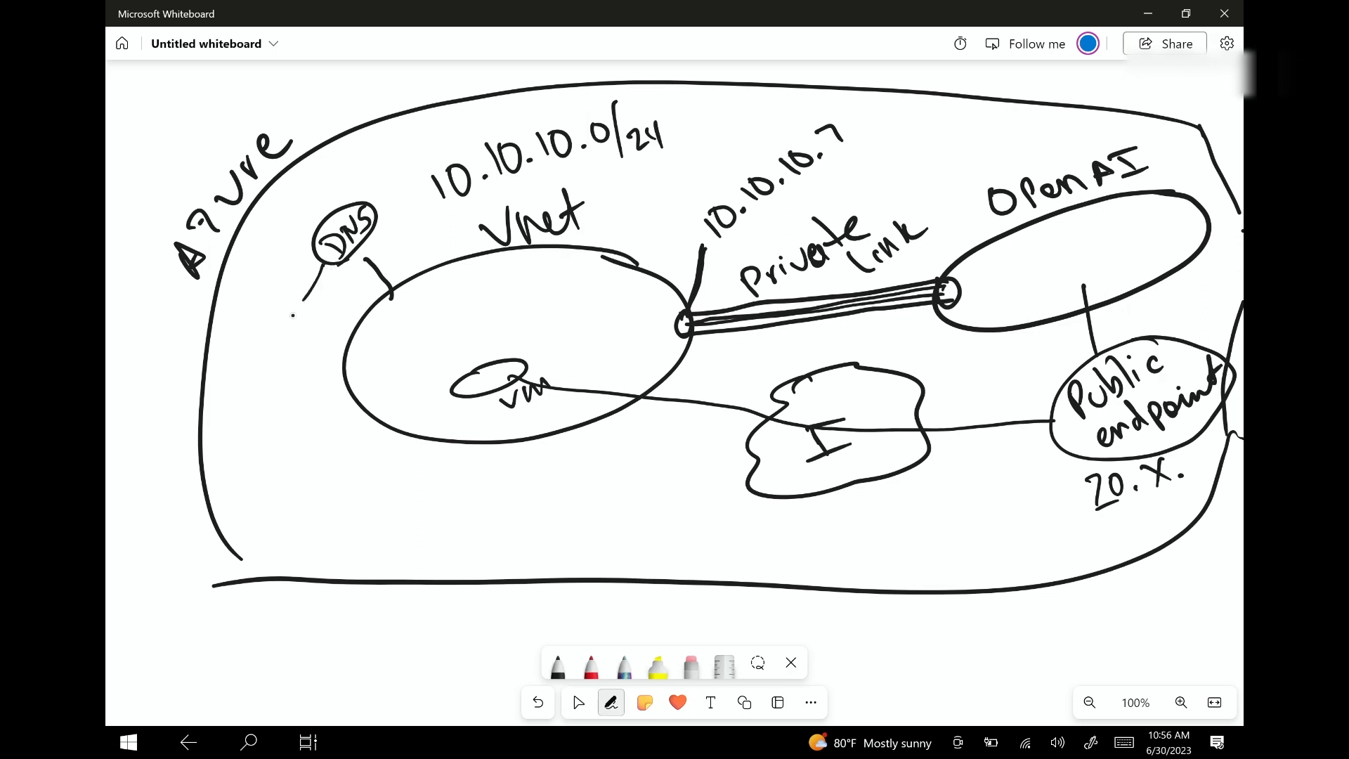
{"action": "left_click_drag", "start_coordinate": [243, 337], "coordinate": [246, 361]}
{"action": "left_click_drag", "start_coordinate": [241, 343], "coordinate": [315, 312]}
{"action": "left_click", "coordinate": [573, 693]}
Circle the private link's 10.10.10.? address with the pen
{"action": "left_click", "coordinate": [611, 702]}
{"action": "mouse_move", "coordinate": [720, 243]}
{"action": "left_mouse_down"}
{"action": "mouse_move", "coordinate": [822, 184]}
{"action": "mouse_move", "coordinate": [778, 134]}
{"action": "mouse_move", "coordinate": [717, 243]}
{"action": "left_mouse_up"}
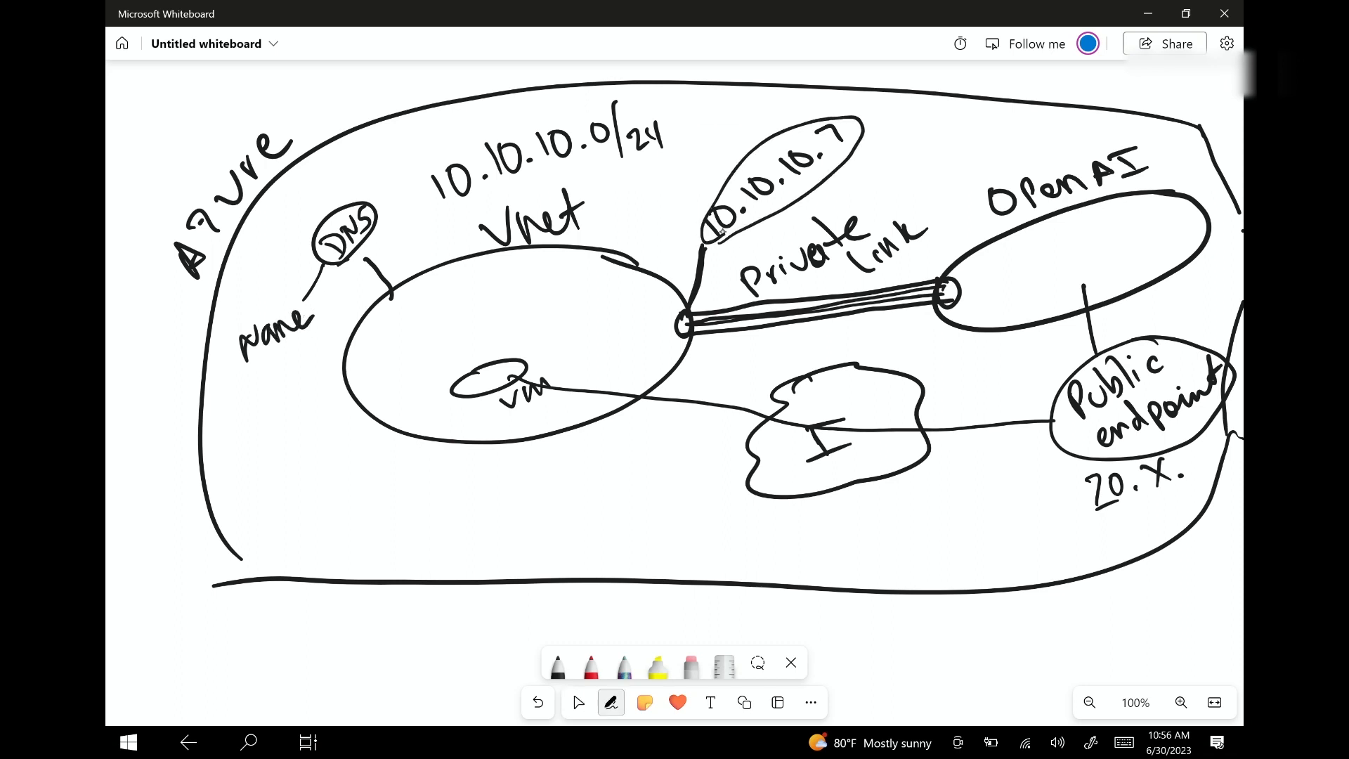
{"action": "left_click", "coordinate": [578, 702]}
{"action": "left_click", "coordinate": [611, 702]}
Retrace the line from the VM through the cloud to the public endpoint, and trace over the private link
{"action": "left_click", "coordinate": [577, 702]}
{"action": "mouse_move", "coordinate": [513, 380]}
{"action": "left_mouse_down"}
{"action": "mouse_move", "coordinate": [758, 420]}
{"action": "mouse_move", "coordinate": [991, 434]}
{"action": "mouse_move", "coordinate": [1054, 422]}
{"action": "left_mouse_up"}
{"action": "left_click", "coordinate": [572, 691]}
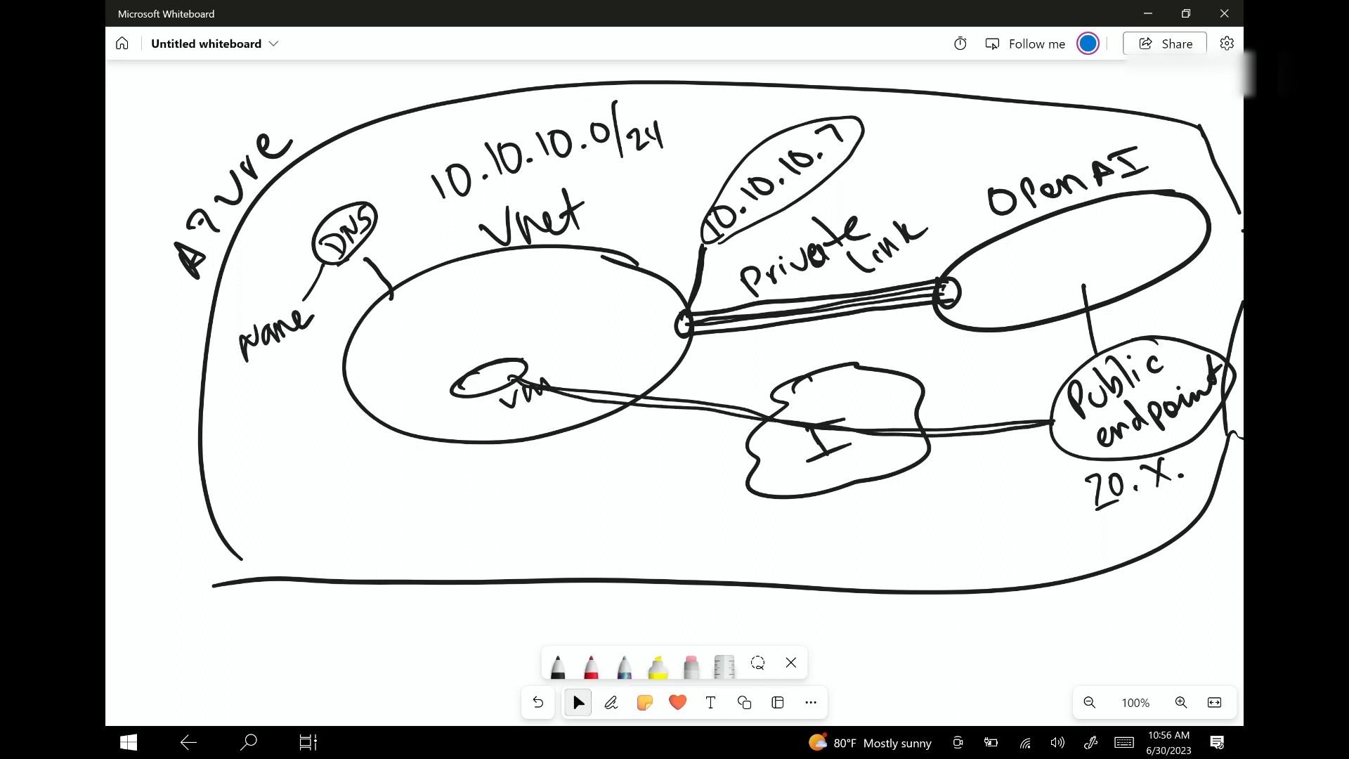
{"action": "mouse_move", "coordinate": [919, 298]}
{"action": "left_mouse_down"}
{"action": "mouse_move", "coordinate": [689, 325]}
{"action": "mouse_move", "coordinate": [928, 295]}
{"action": "left_mouse_up"}
{"action": "left_click_drag", "start_coordinate": [801, 305], "coordinate": [913, 297]}
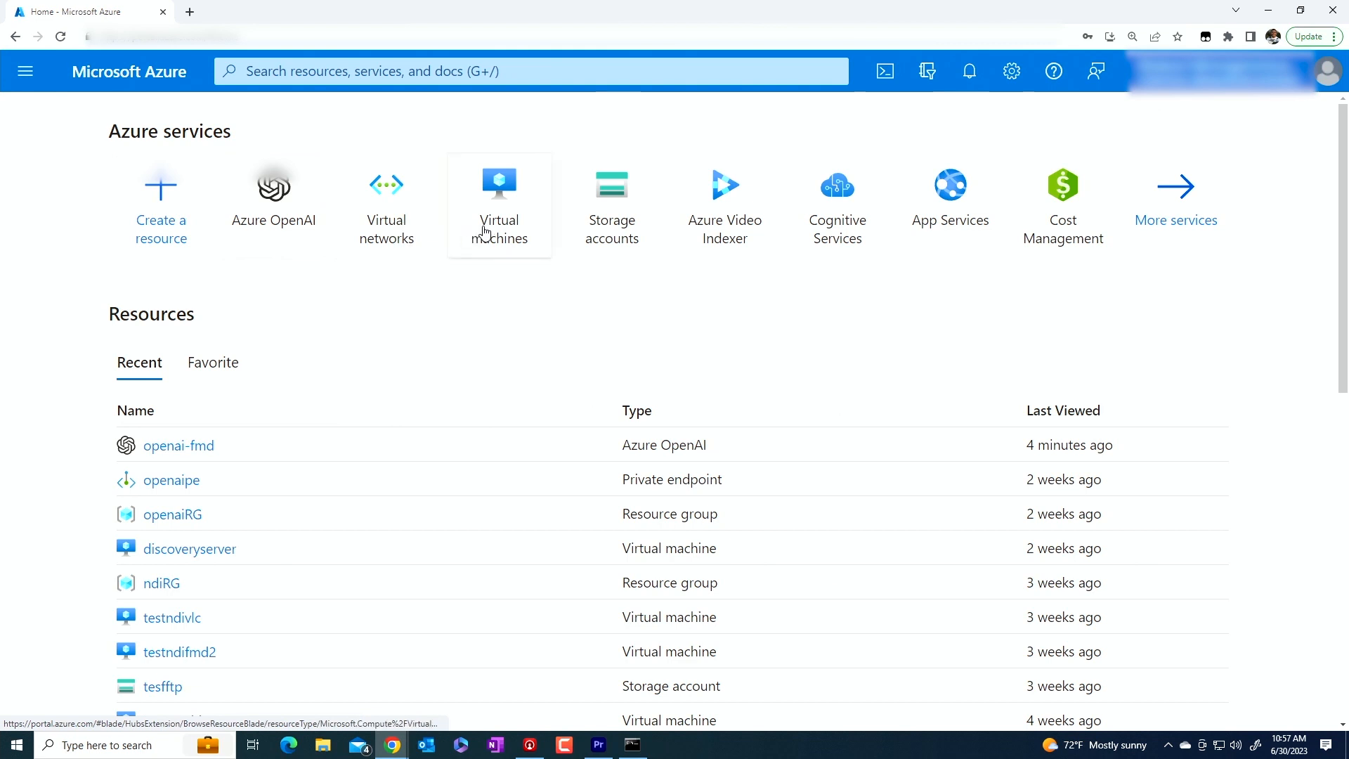
In the Azure portal, start the B1Smachine virtual machine and confirm the start
{"action": "left_click", "coordinate": [499, 222]}
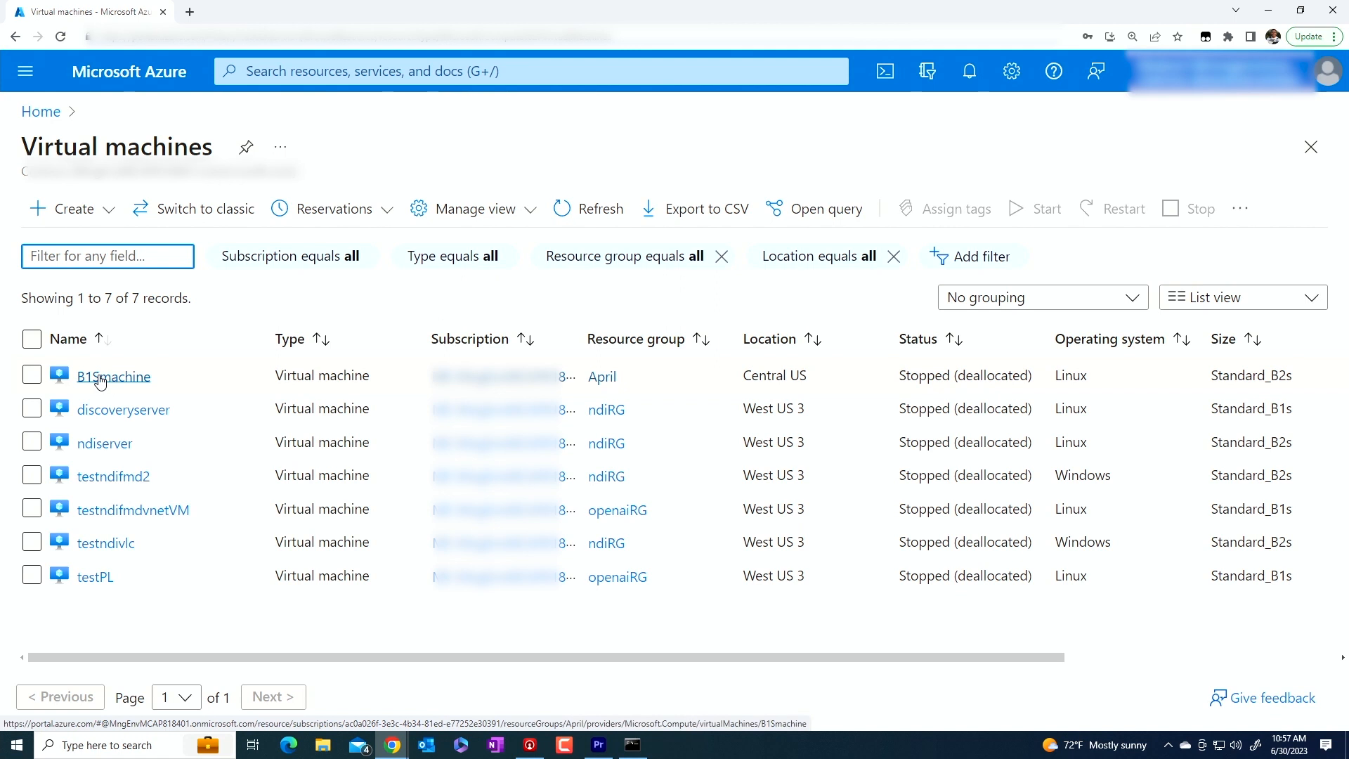
{"action": "left_click", "coordinate": [32, 374]}
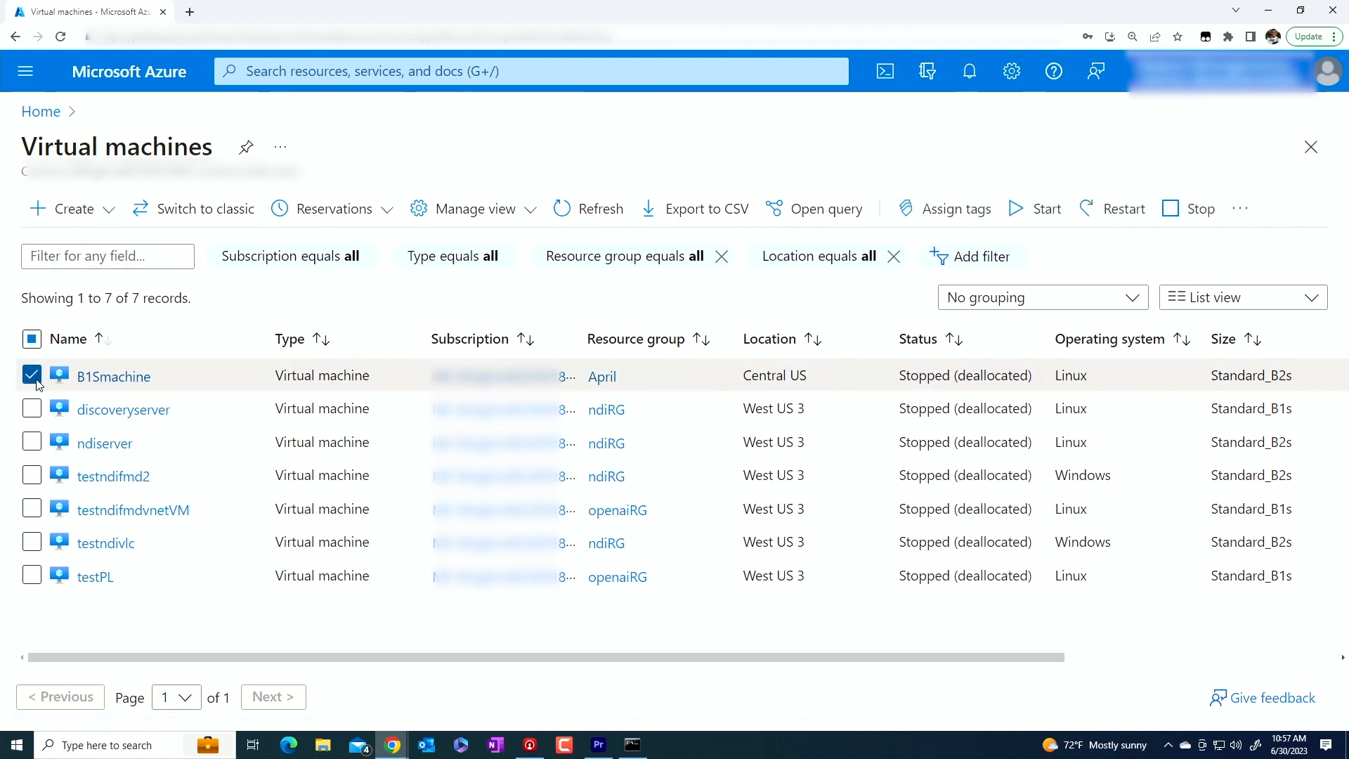
{"action": "left_click", "coordinate": [1034, 211]}
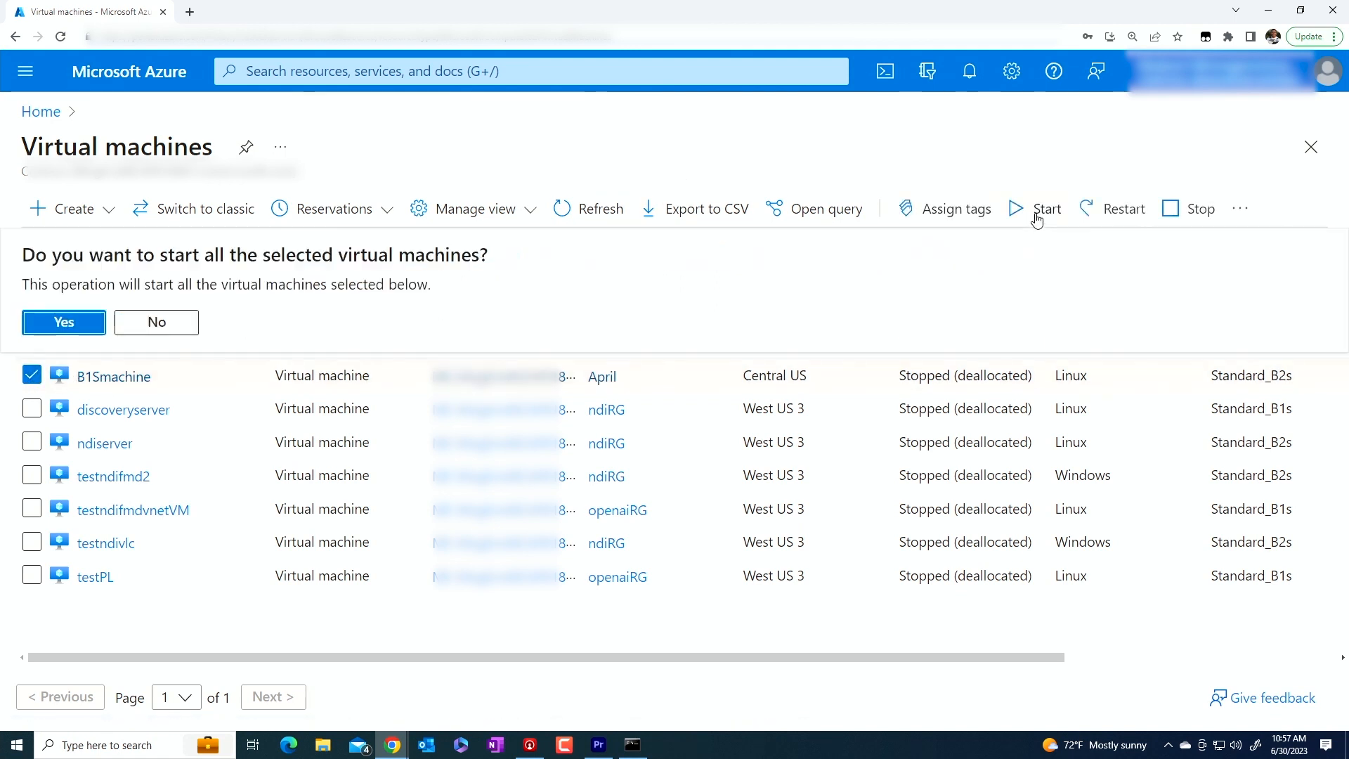
{"action": "left_click", "coordinate": [50, 323]}
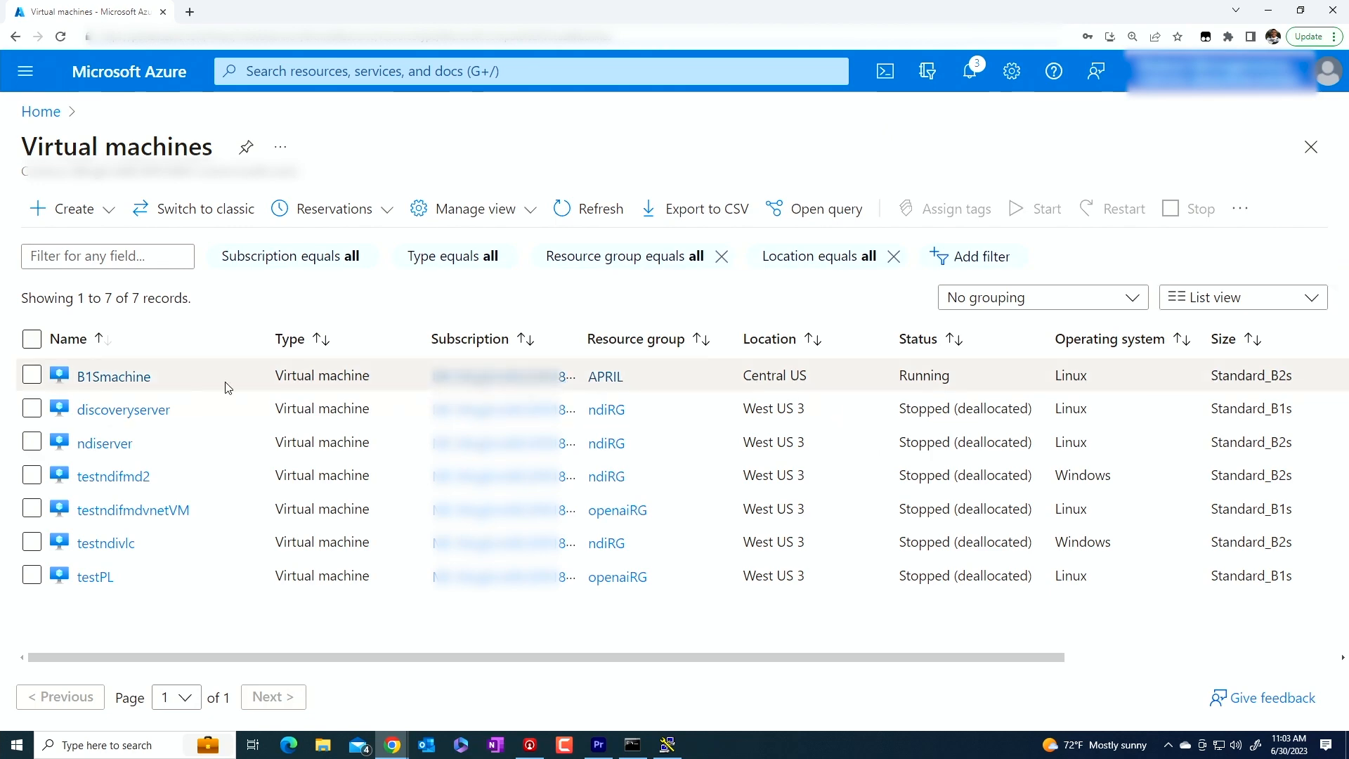
Copy B1Smachine's public IP address and open an SSH session to 52.176.59.37 on port 22 in PuTTY
{"action": "left_click", "coordinate": [140, 378]}
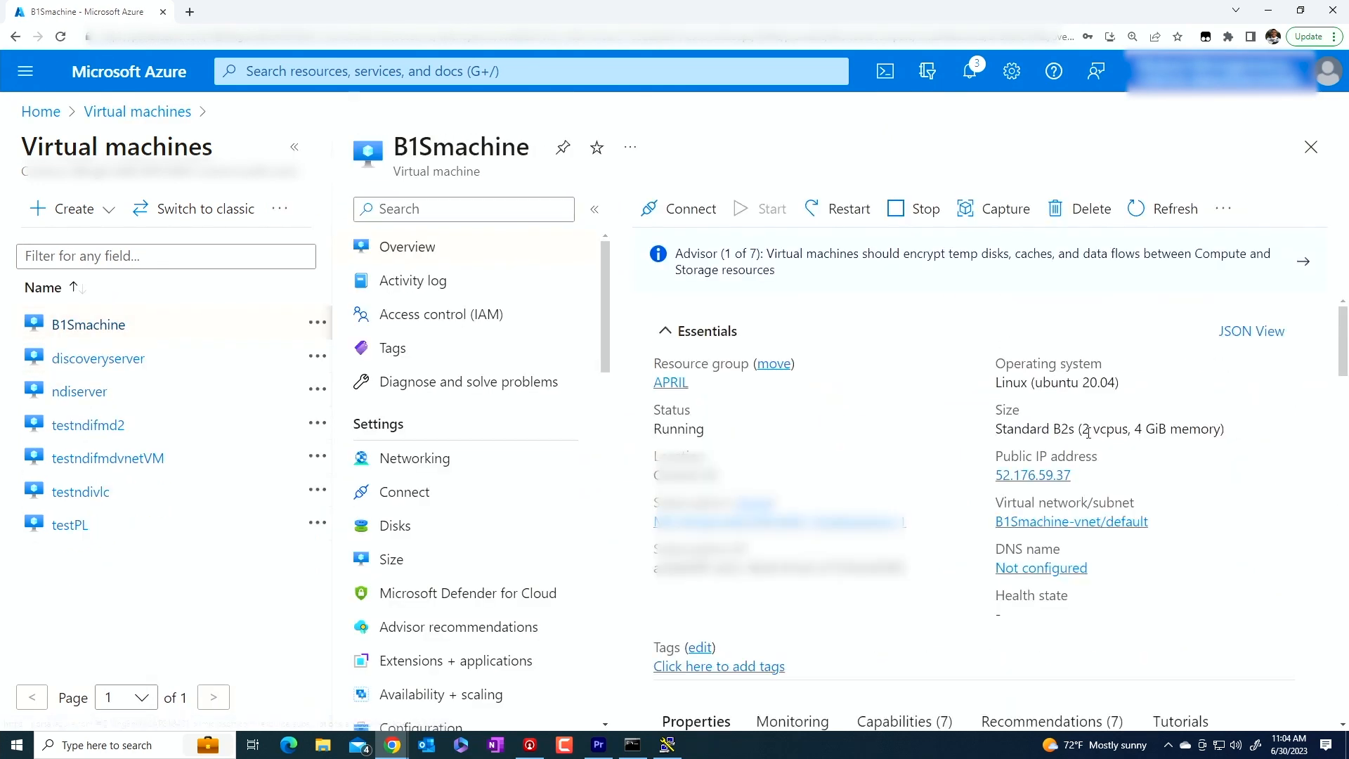
{"action": "left_click", "coordinate": [1085, 476]}
{"action": "left_click", "coordinate": [667, 745]}
{"action": "right_click", "coordinate": [1001, 298]}
{"action": "left_click", "coordinate": [1032, 360]}
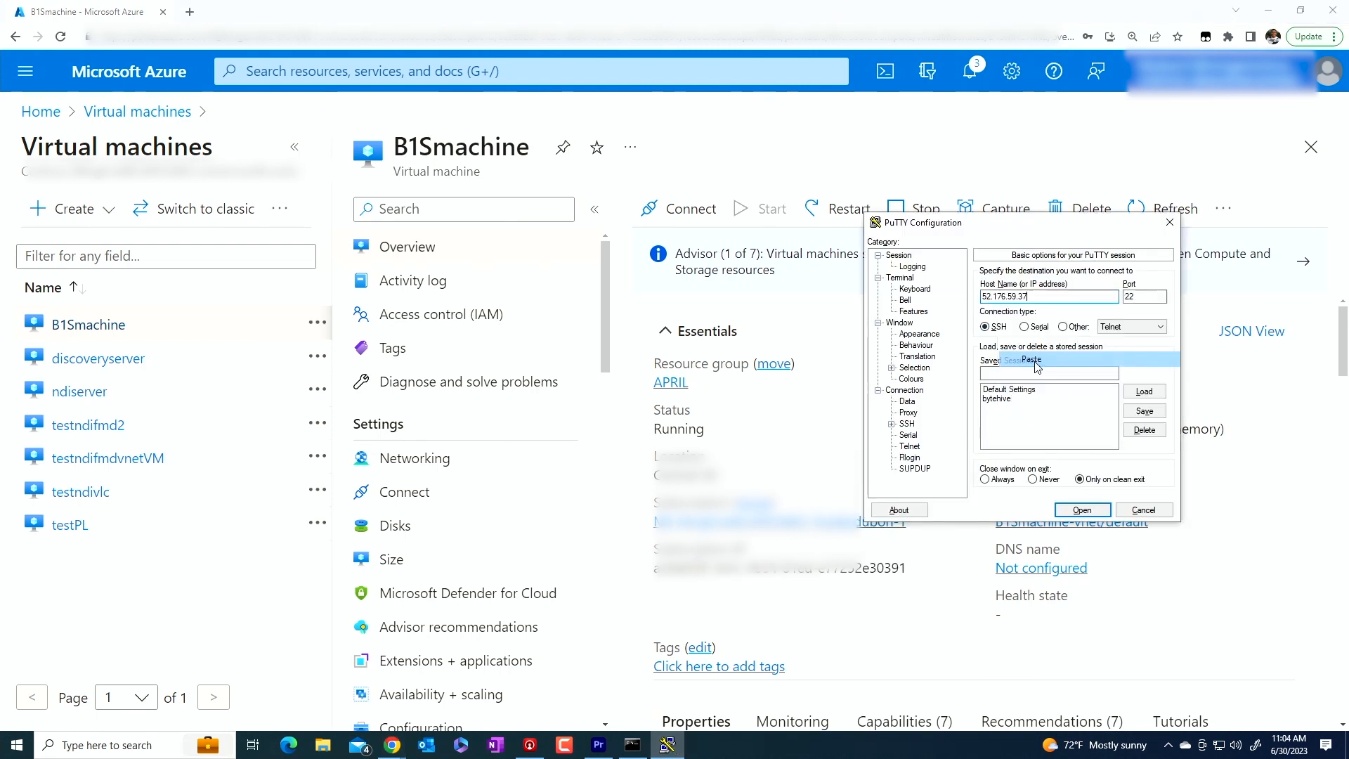
{"action": "left_click", "coordinate": [1100, 512]}
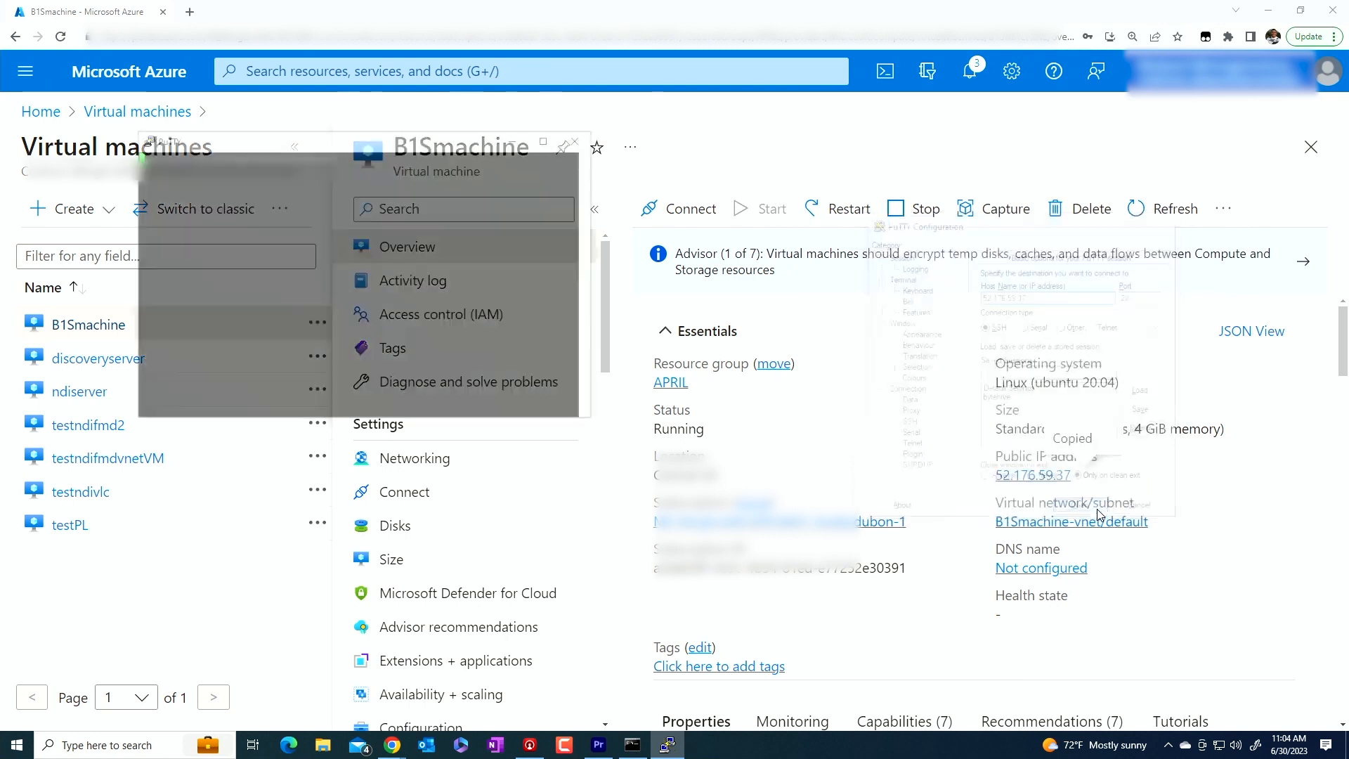
Log in as azureuser with the account password and switch to root with sudo su
{"action": "type", "text": "azureuser"}
{"action": "key", "text": "Return"}
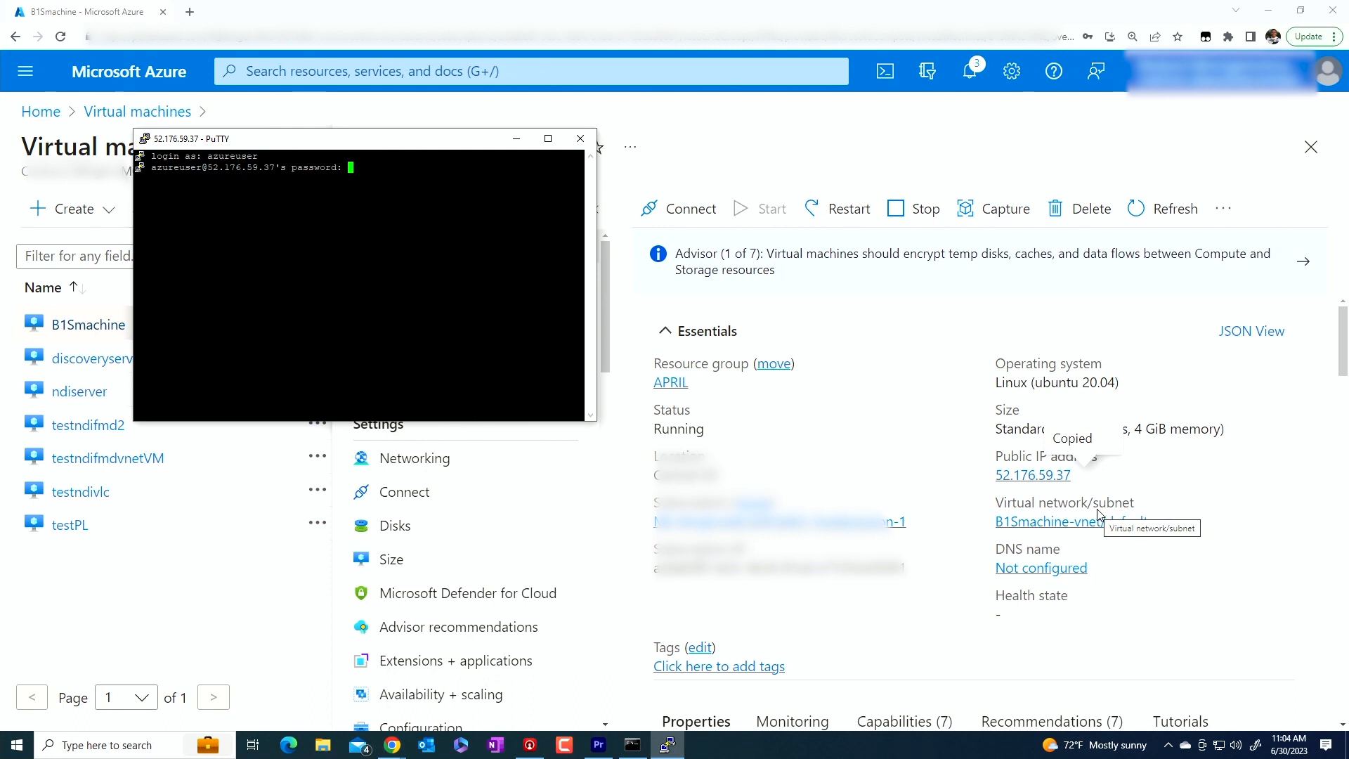
{"action": "key", "text": "Return"}
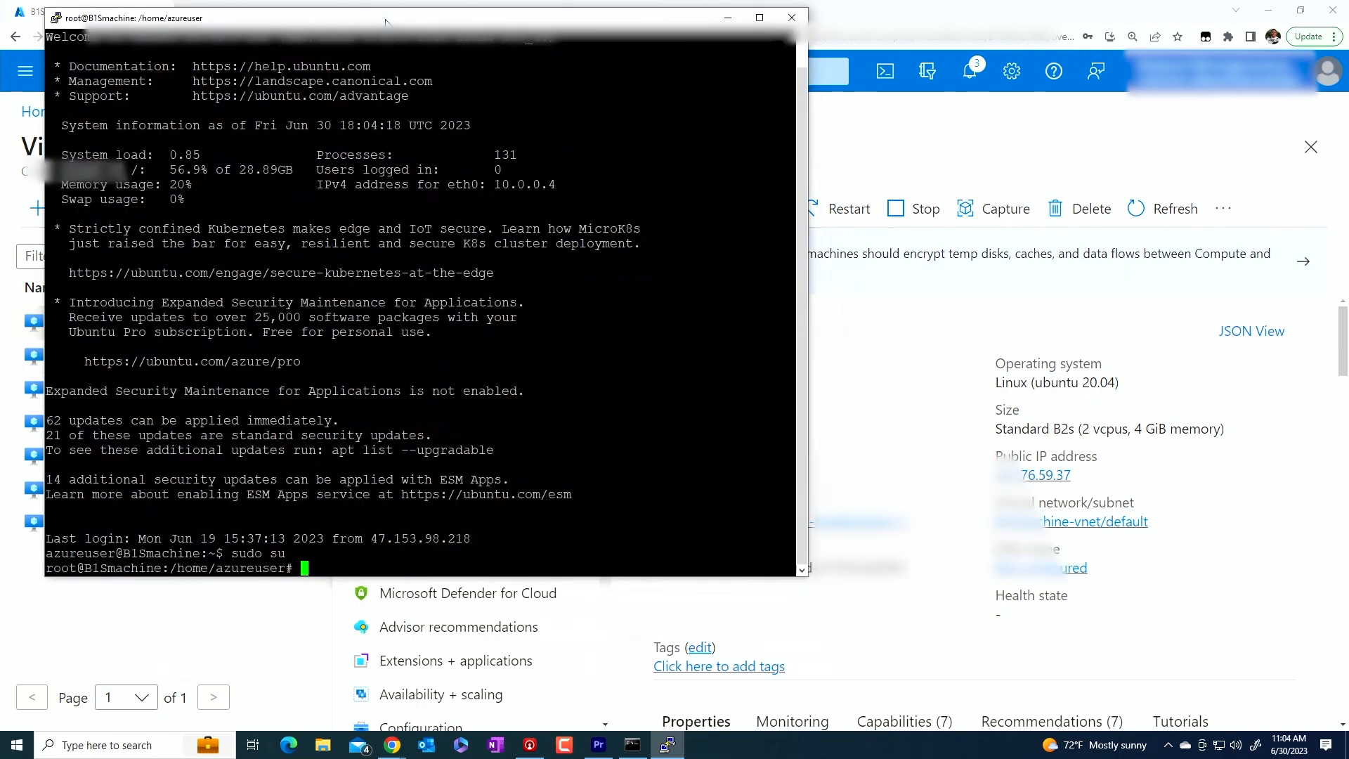
List the files in the /home/azureuser directory with ls
{"action": "key", "text": "Return"}
{"action": "key", "text": "Return"}
{"action": "key", "text": "Return"}
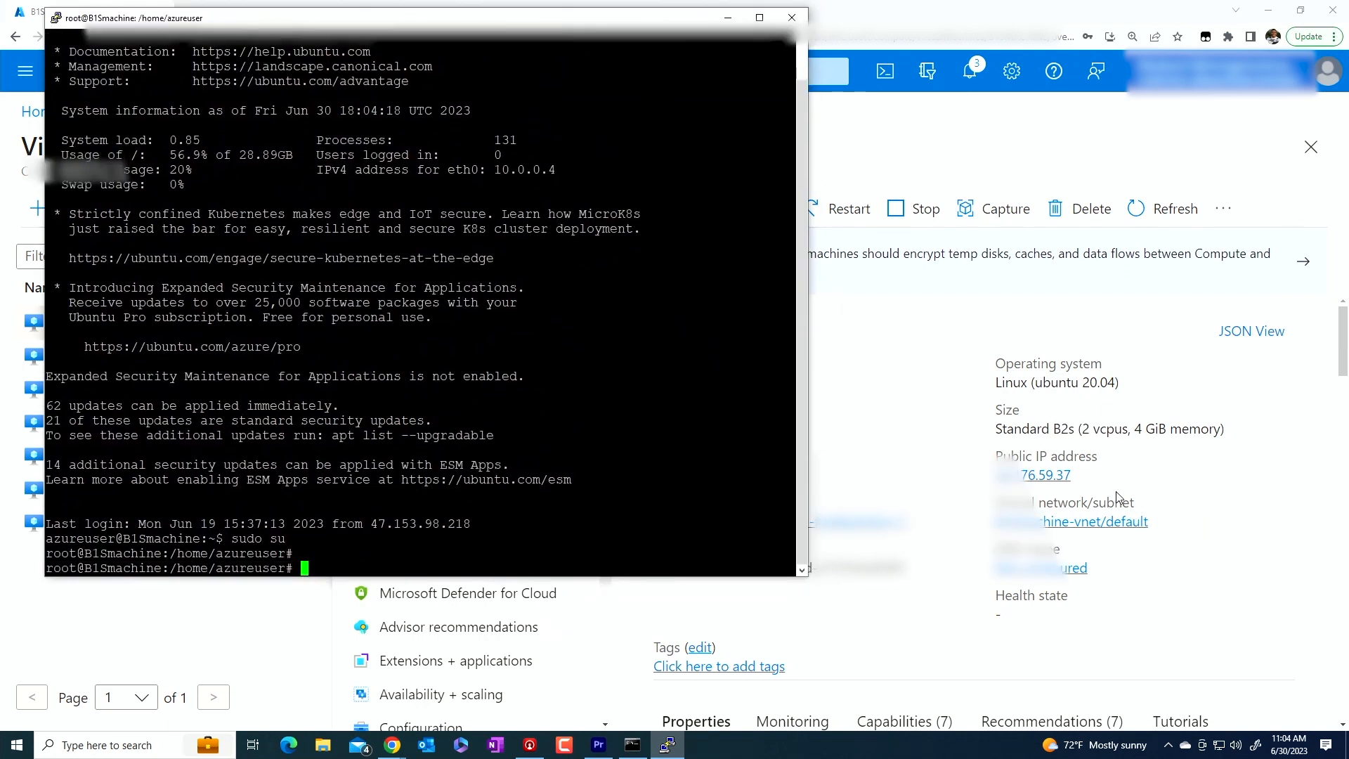
{"action": "type", "text": "ls"}
{"action": "key", "text": "Return"}
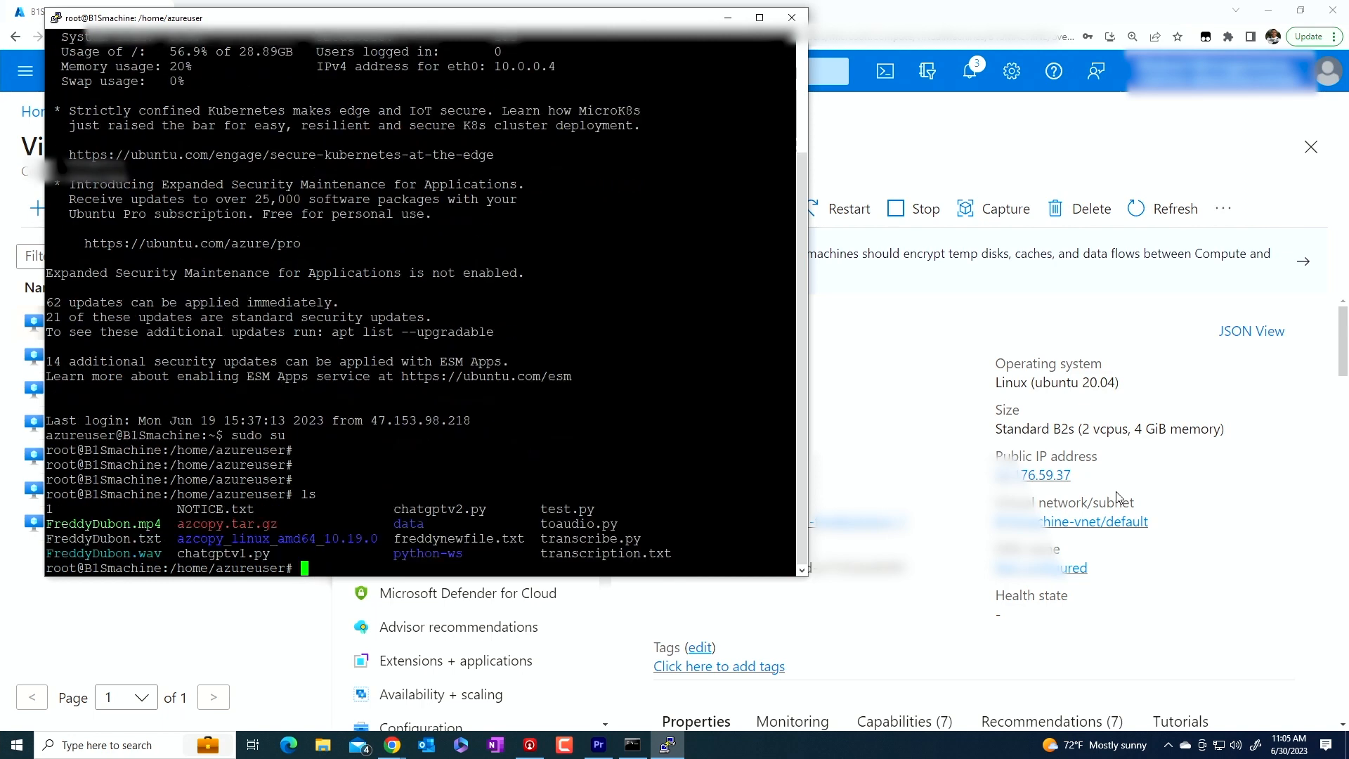
Print the contents of test.py in the terminal with cat
{"action": "key", "text": "Return"}
{"action": "key", "text": "Return"}
{"action": "key", "text": "Return"}
{"action": "key", "text": "Return"}
{"action": "key", "text": "Return"}
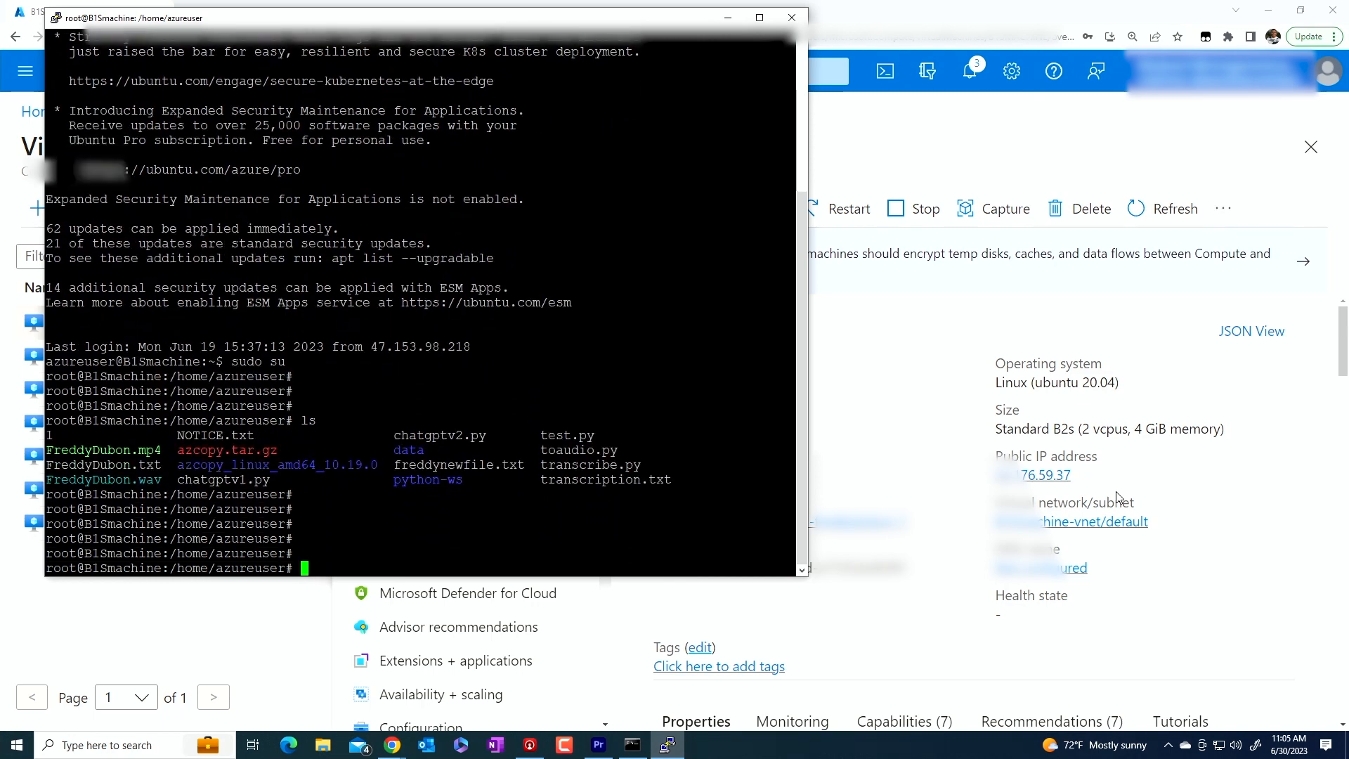
{"action": "type", "text": "cat test.py"}
{"action": "key", "text": "Return"}
{"action": "key", "text": "Return"}
{"action": "key", "text": "Return"}
{"action": "key", "text": "Return"}
{"action": "key", "text": "Return"}
{"action": "key", "text": "Return"}
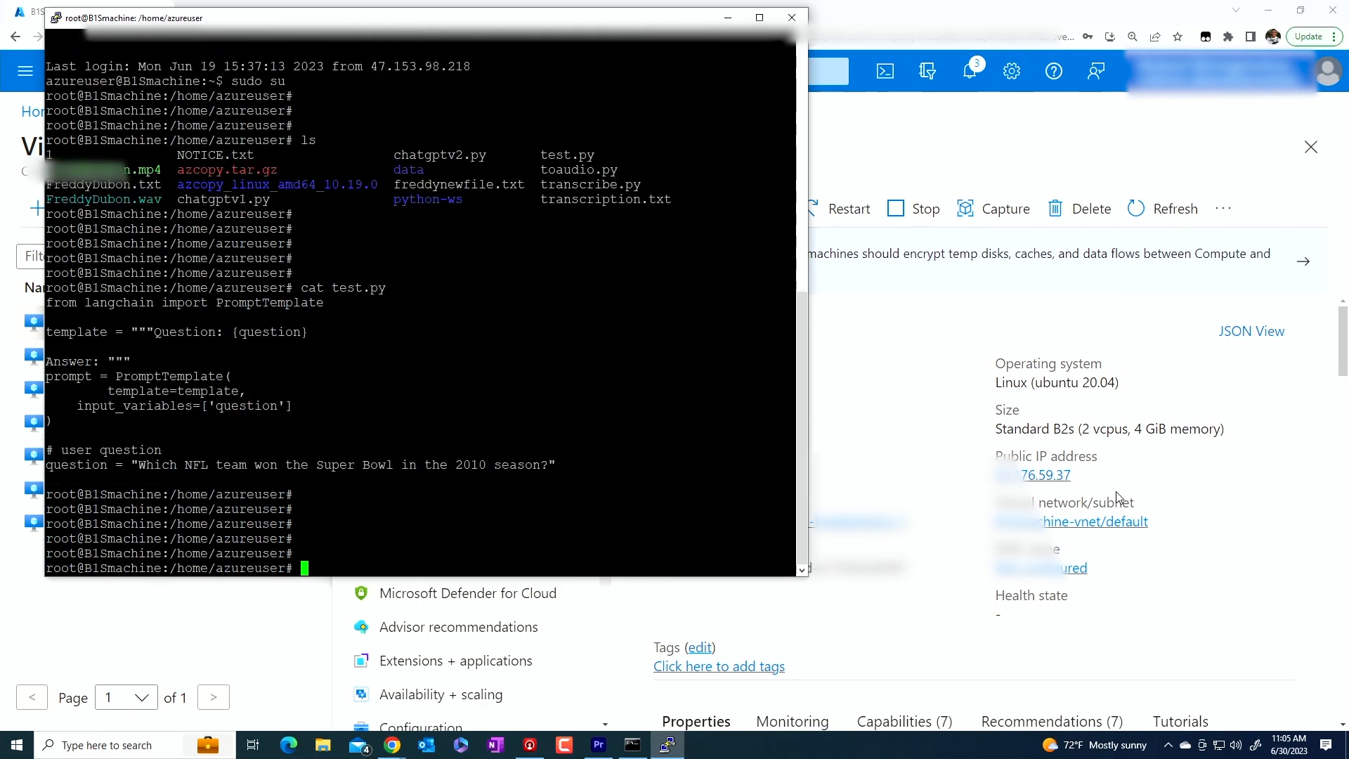
Open chatgptv2.py in the vi editor to review its OpenAI credentials and settings
{"action": "type", "text": "c"}
{"action": "key", "text": "BackSpace"}
{"action": "type", "text": "vi chatgptv2"}
{"action": "key", "text": "Tab"}
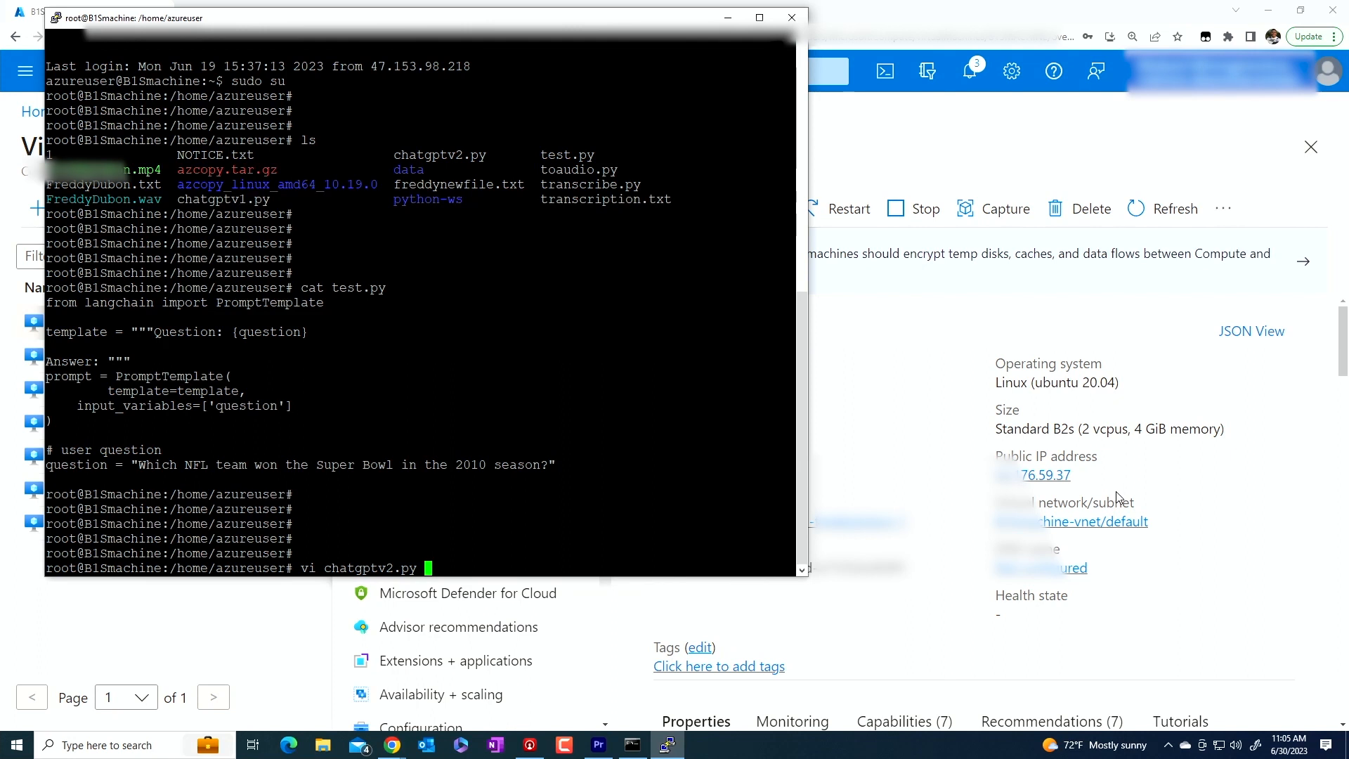
{"action": "key", "text": "Return"}
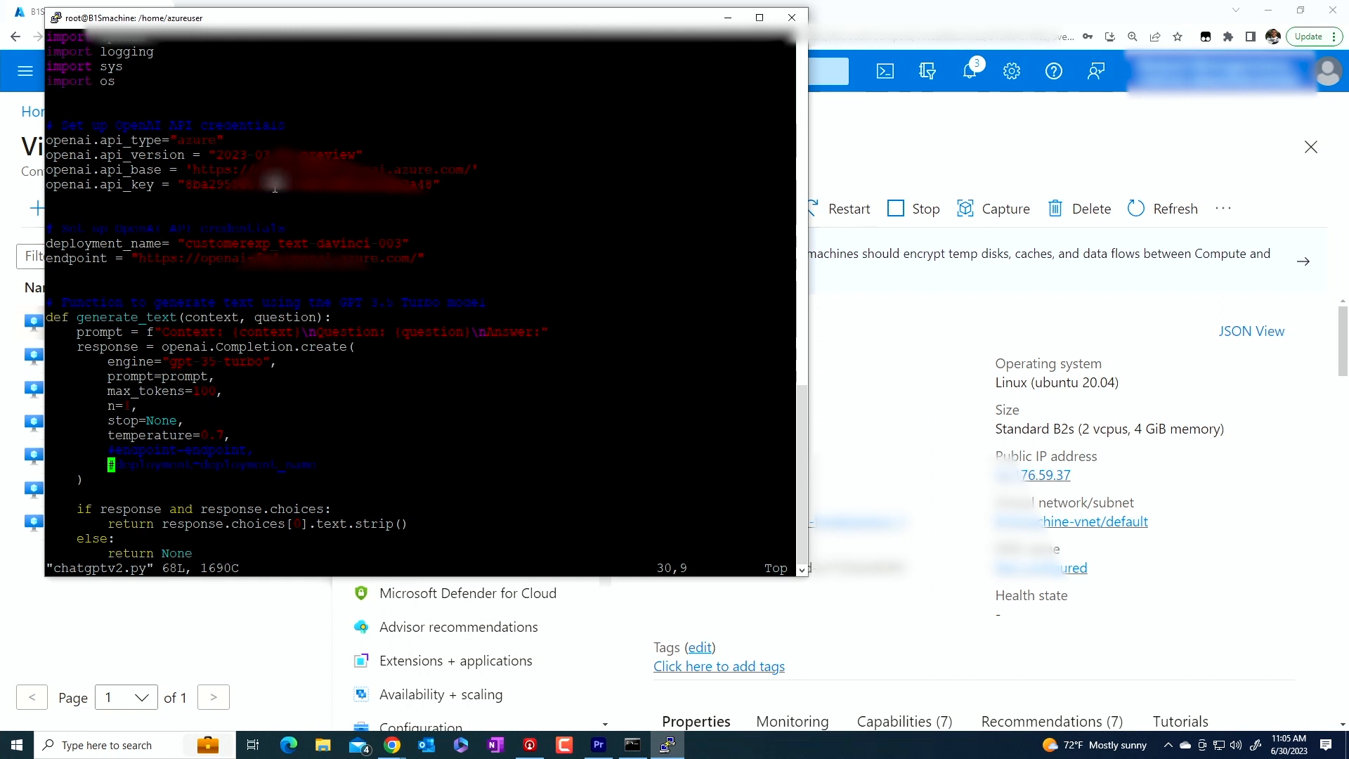
Switch to the Azure portal, view the Azure OpenAI resource's Keys and Endpoint page, and return to the script in PuTTY
{"action": "left_click", "coordinate": [955, 281]}
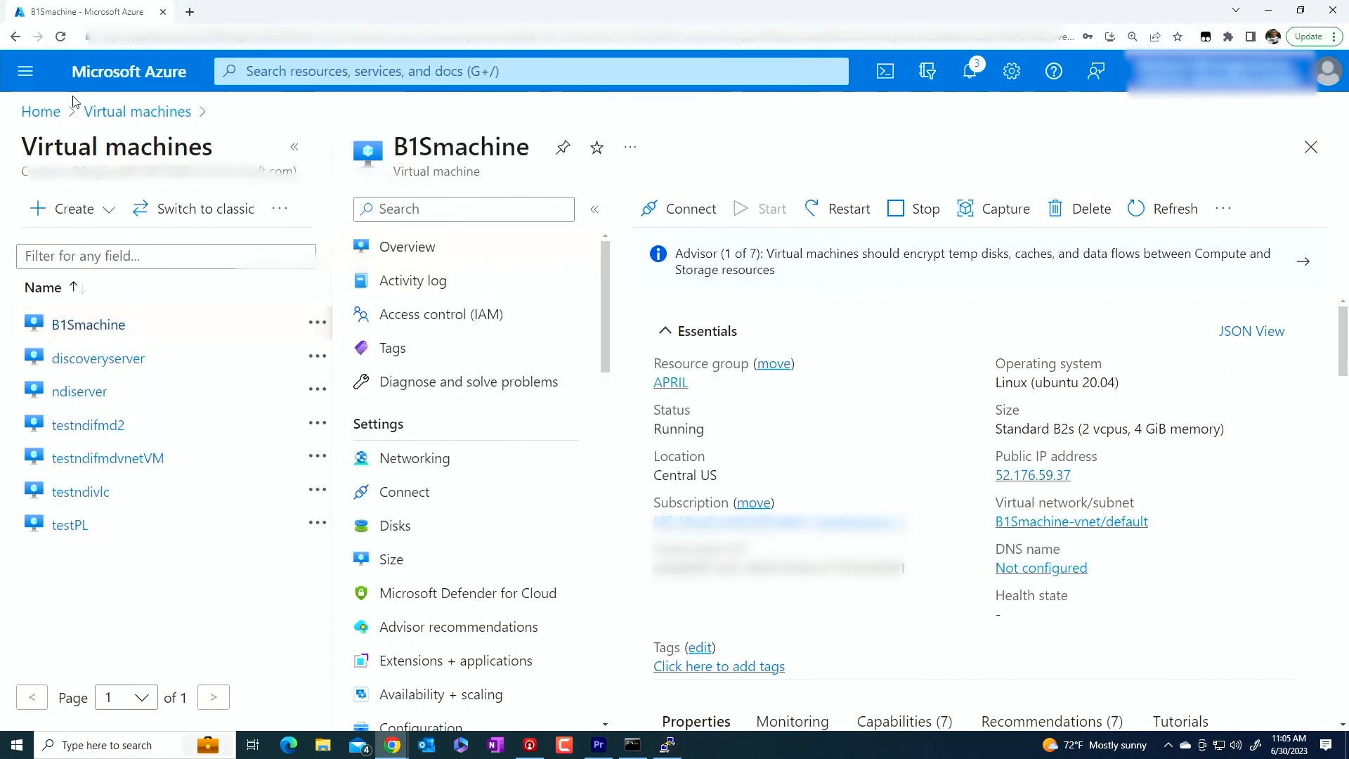
{"action": "left_click", "coordinate": [44, 112]}
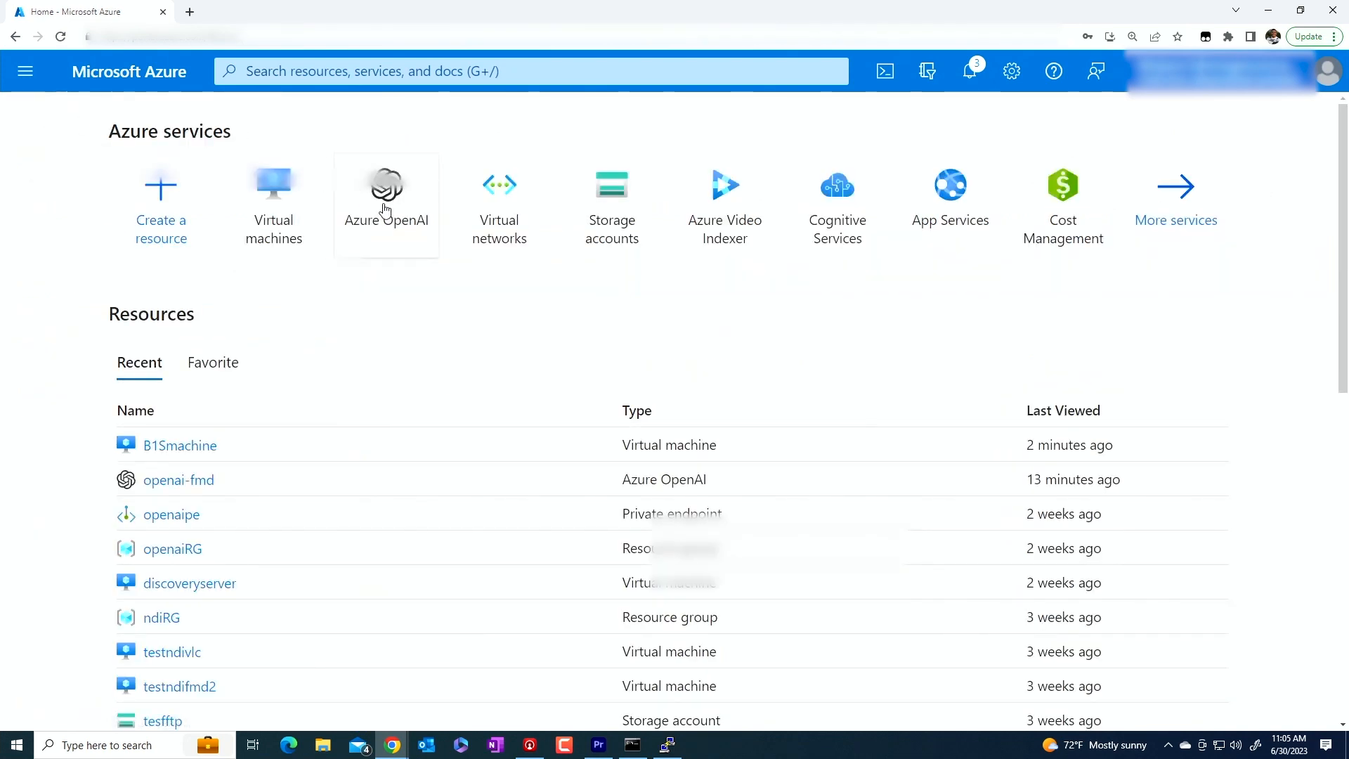
{"action": "left_click", "coordinate": [377, 206]}
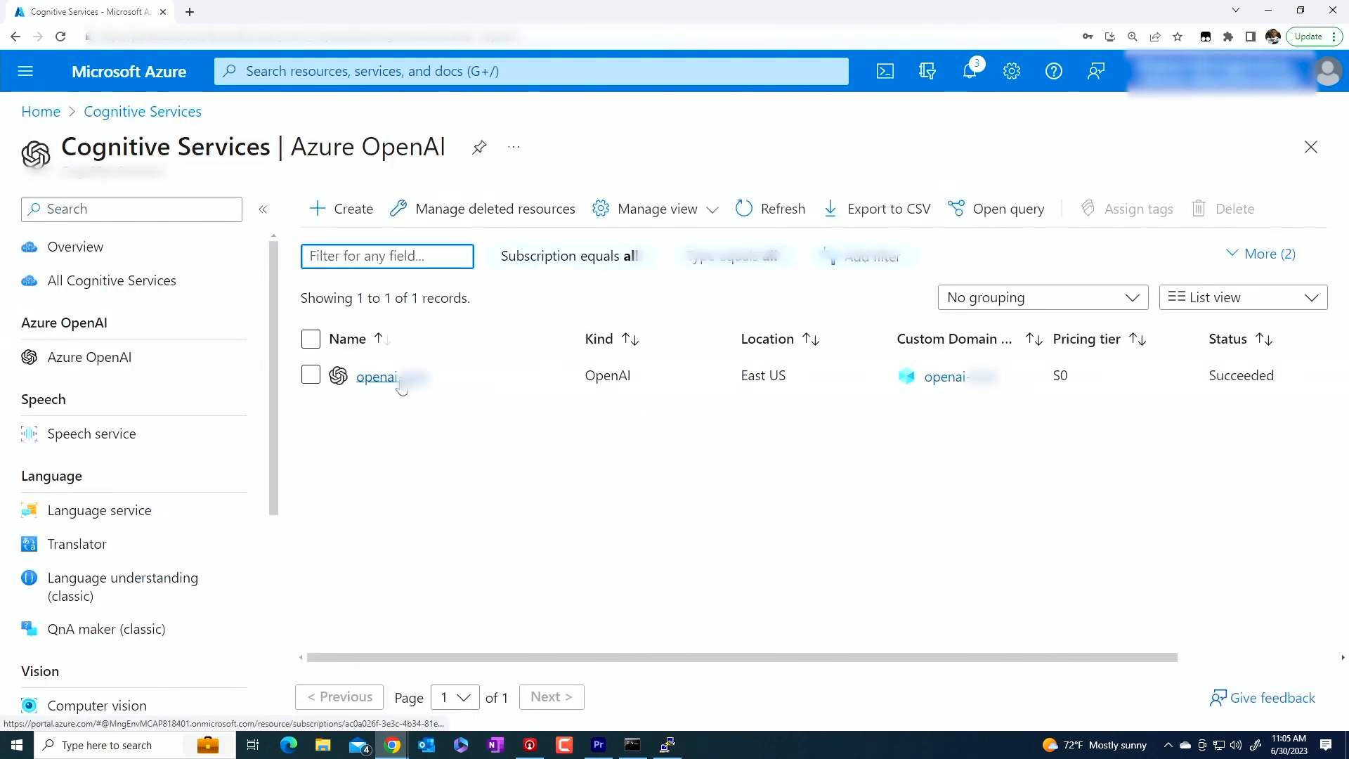
{"action": "left_click", "coordinate": [400, 382]}
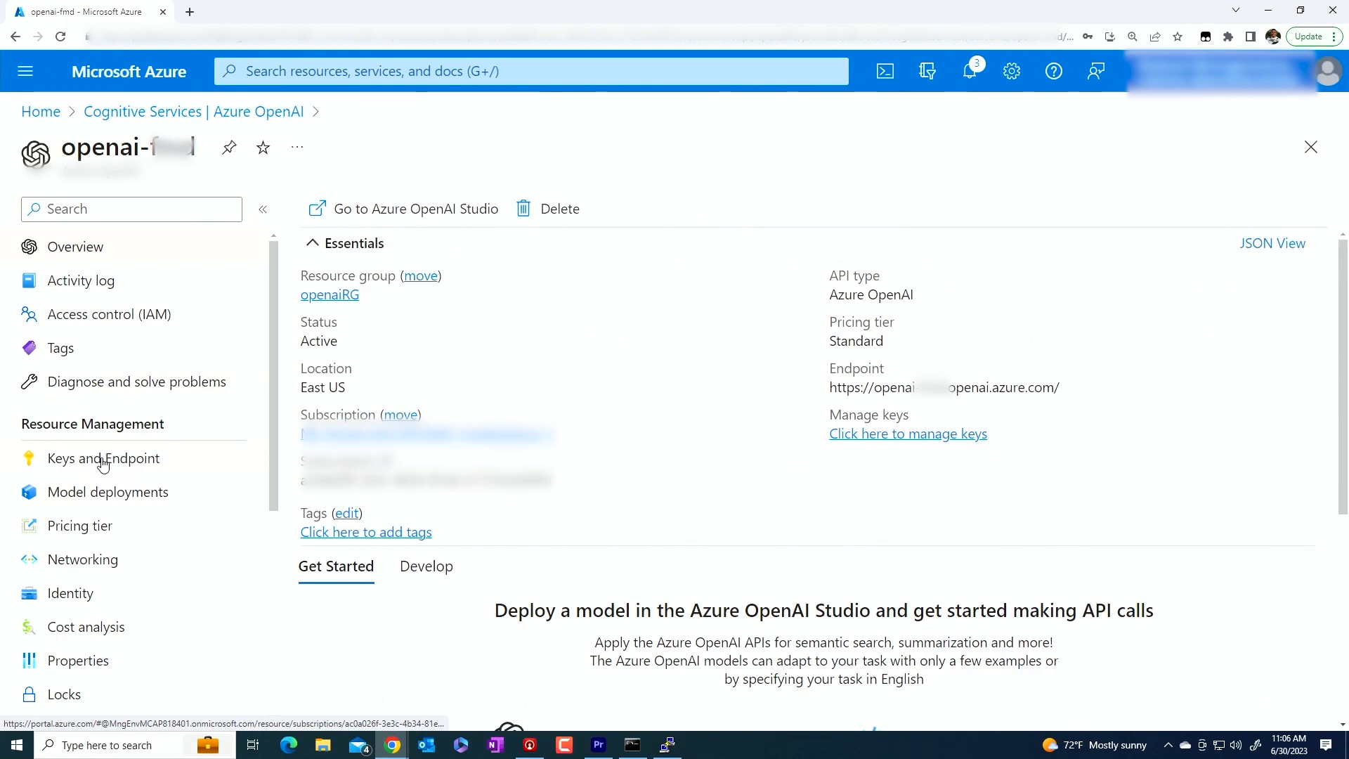
{"action": "left_click", "coordinate": [104, 460]}
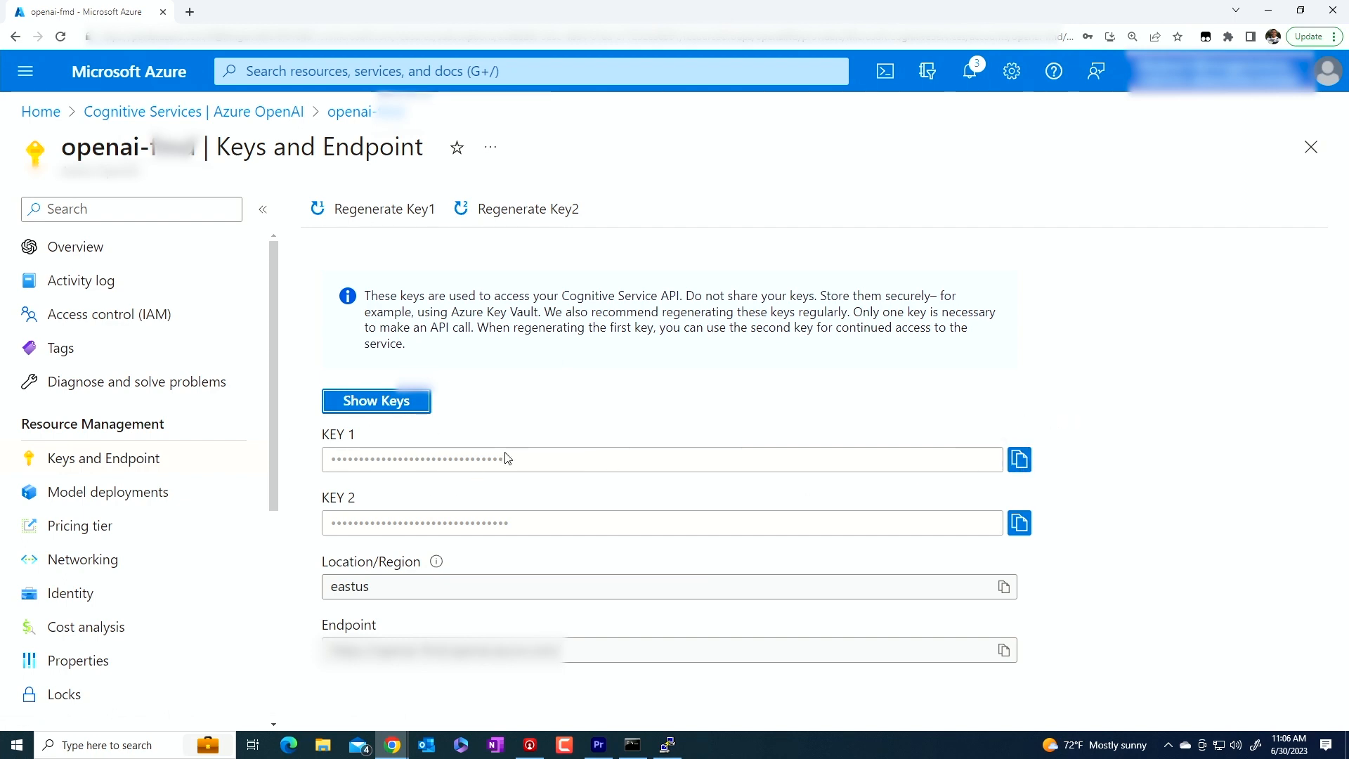
{"action": "left_click", "coordinate": [668, 745]}
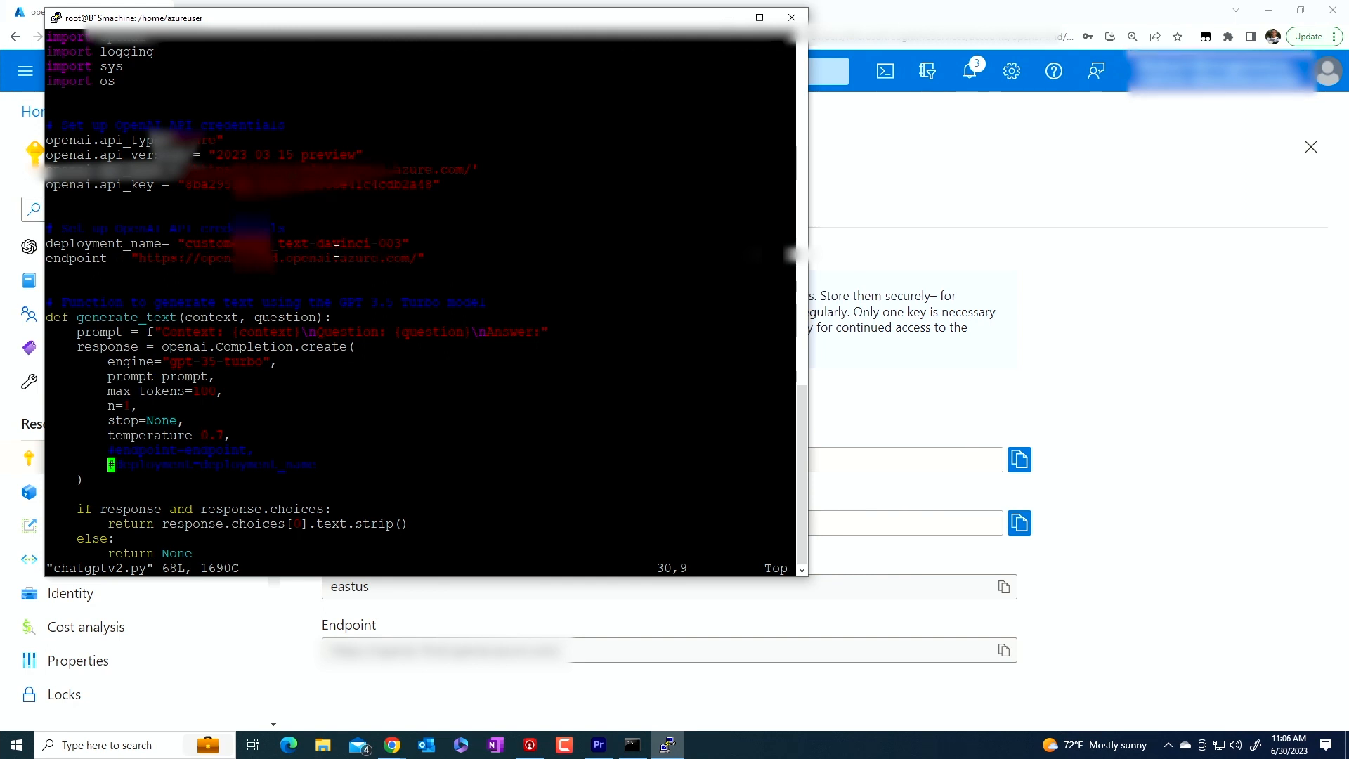
View the Azure OpenAI resource's model deployments in Azure AI Studio and return to the script in PuTTY
{"action": "left_click", "coordinate": [1119, 302]}
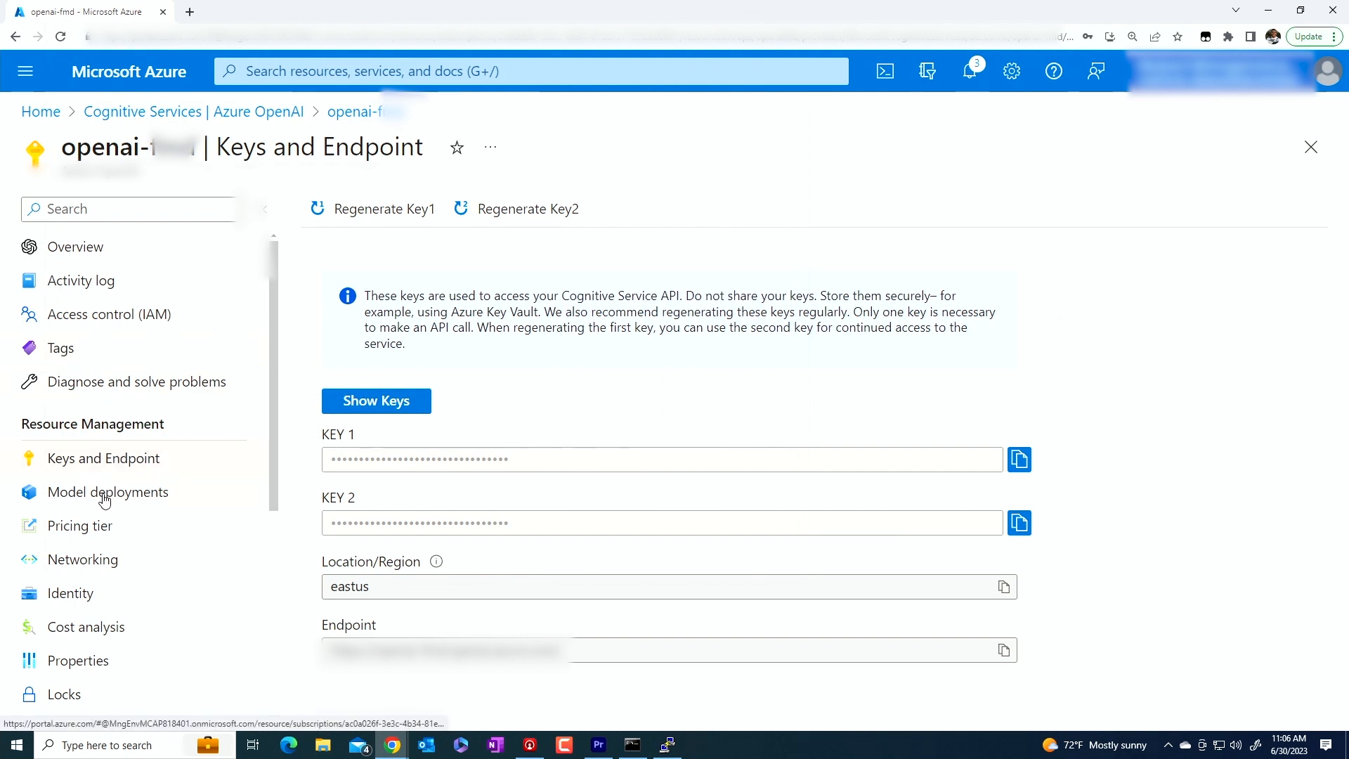
{"action": "left_click", "coordinate": [87, 498]}
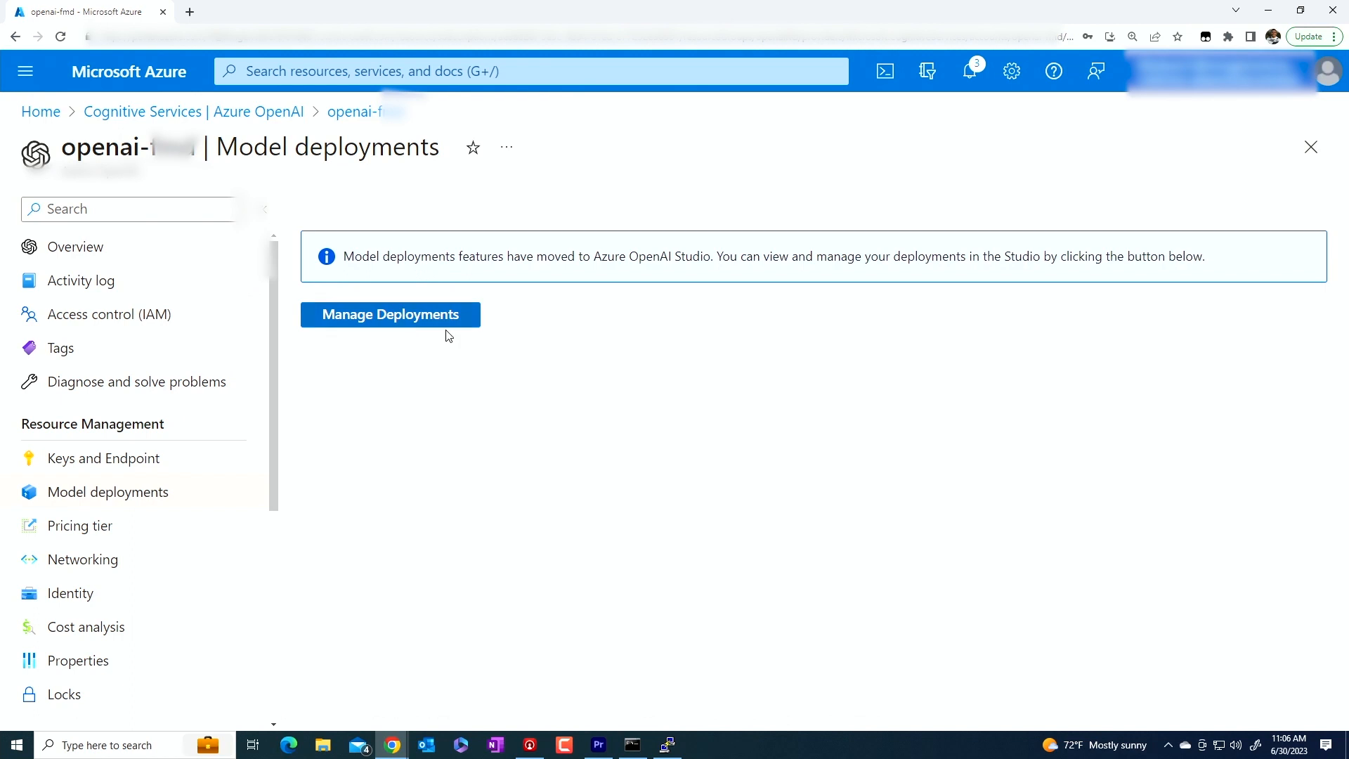
{"action": "left_click", "coordinate": [392, 318]}
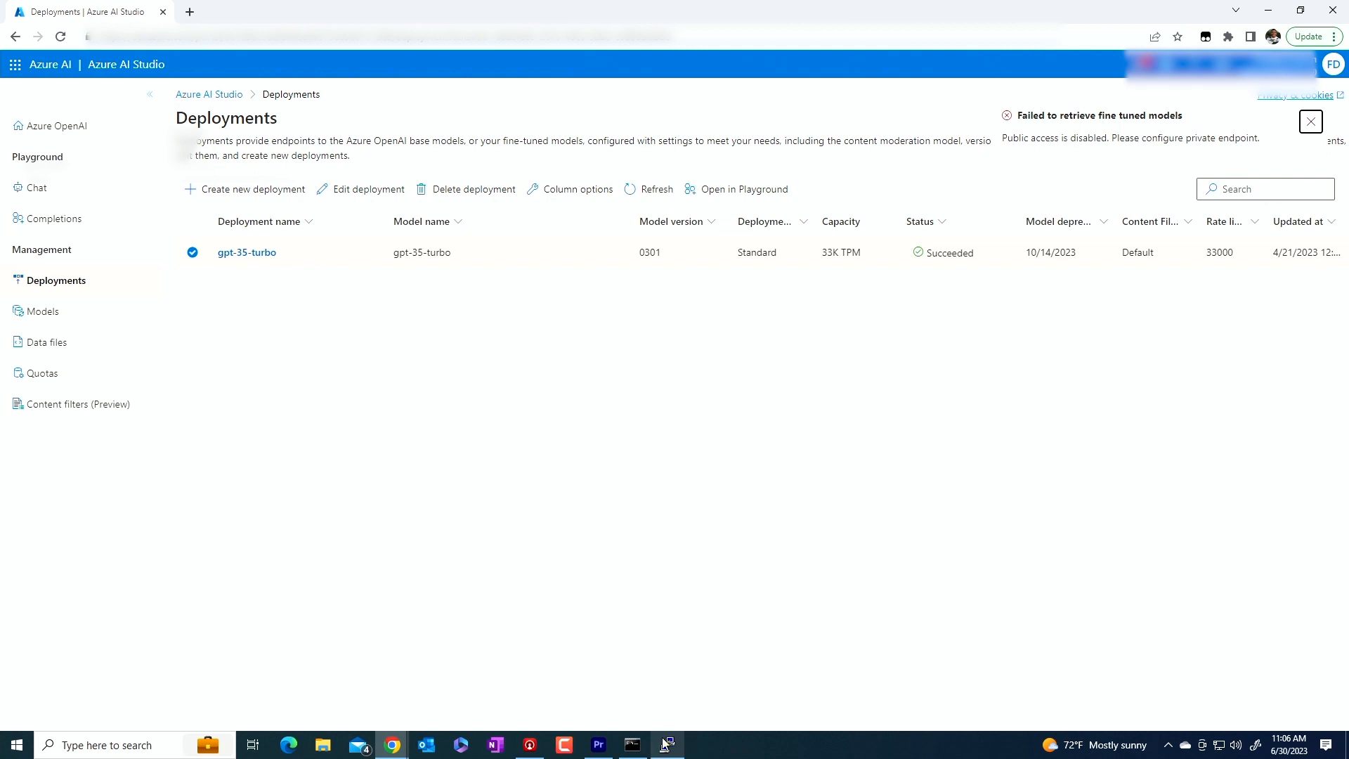
{"action": "mouse_move", "coordinate": [671, 750]}
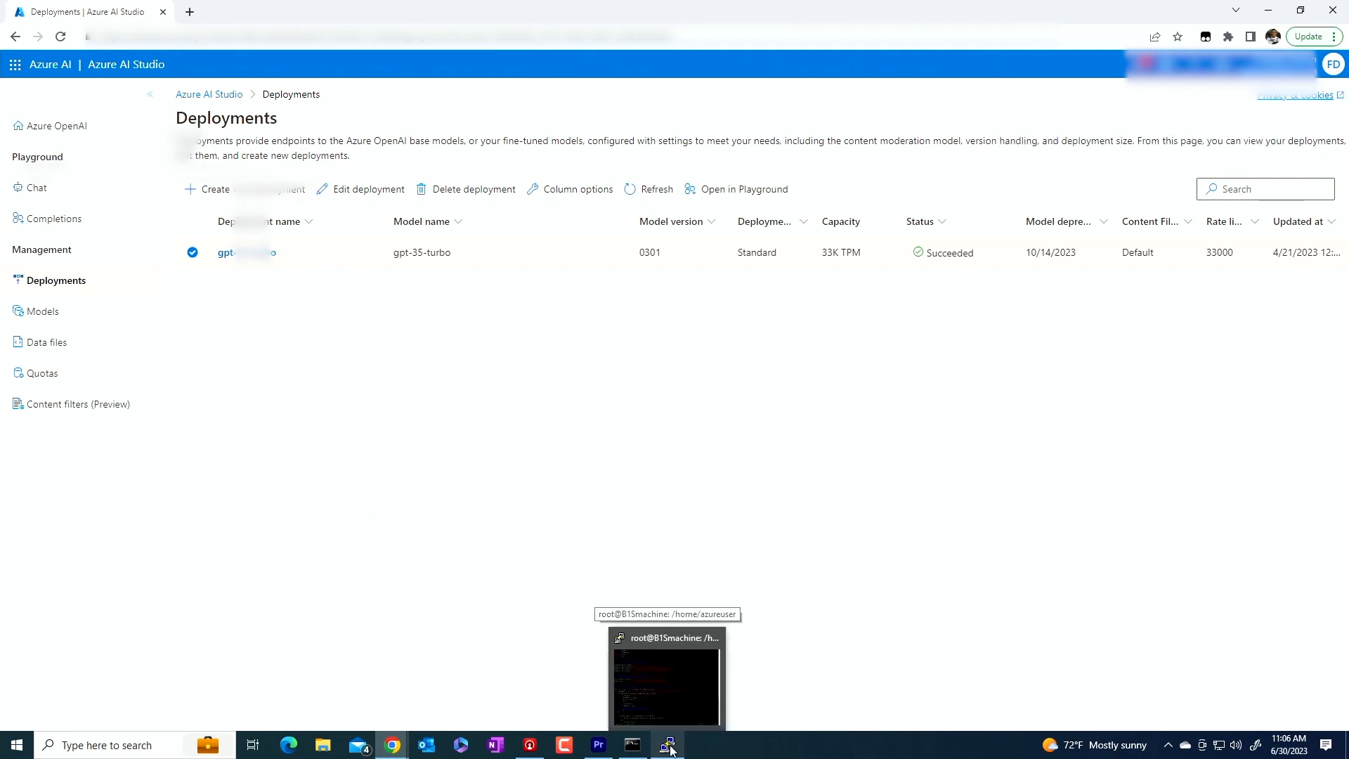
{"action": "left_click", "coordinate": [669, 746]}
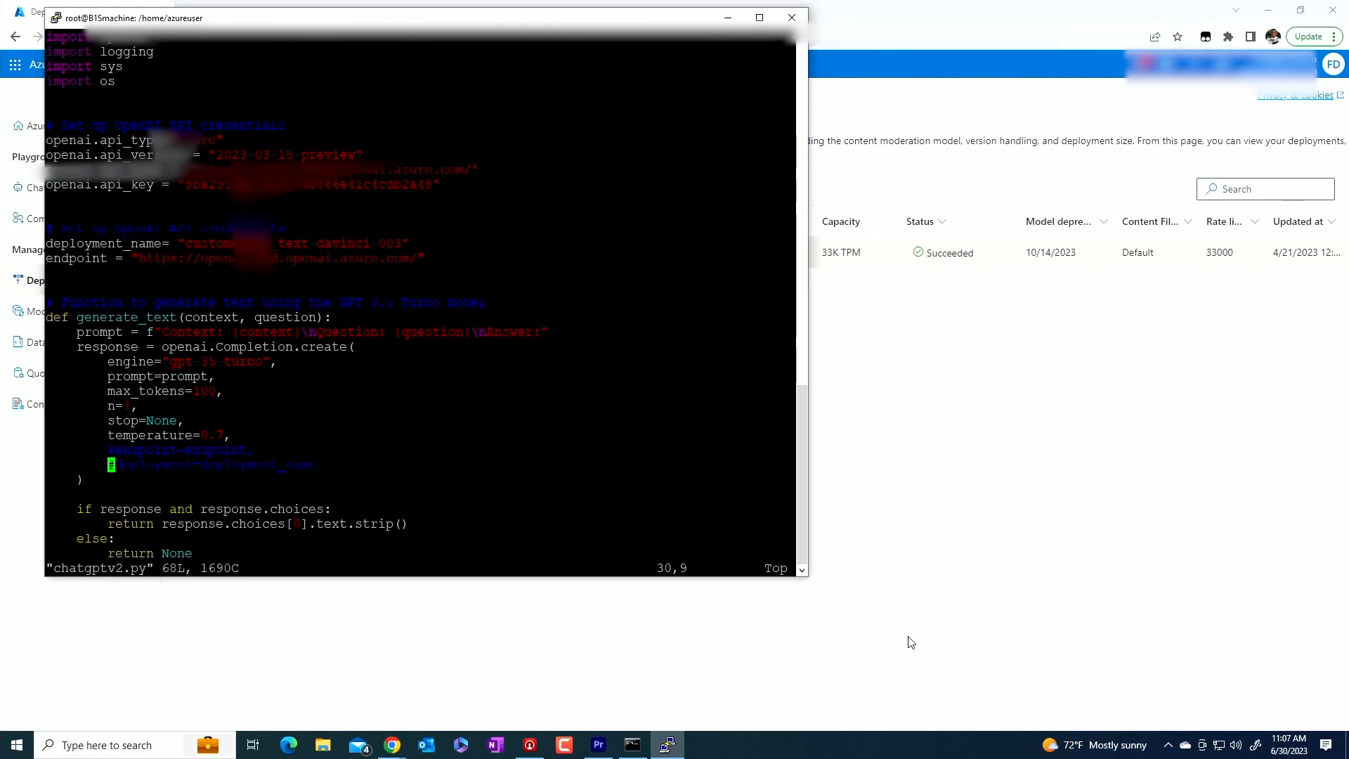
Enlarge the terminal window and examine the rest of chatgptv2.py from the generate_text function through the main function
{"action": "left_click_drag", "start_coordinate": [807, 576], "coordinate": [861, 693]}
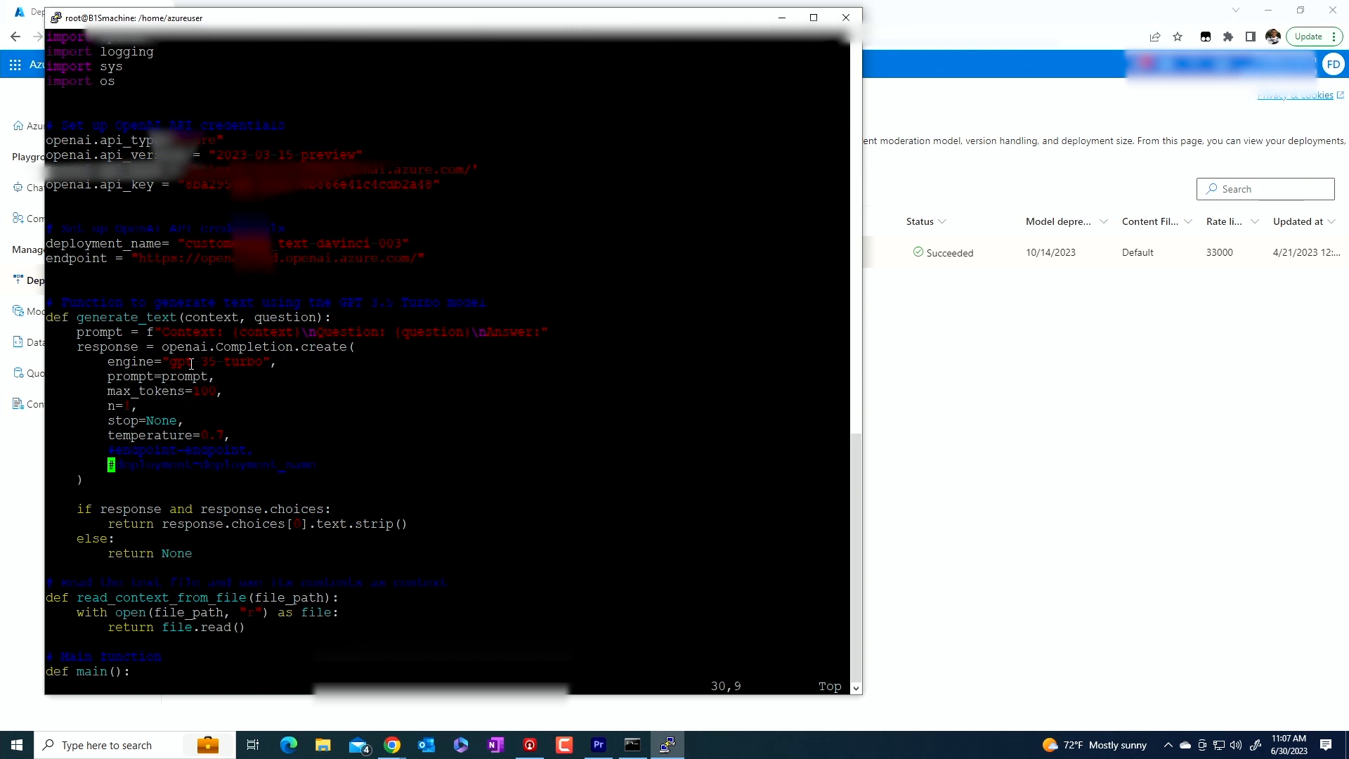
{"action": "key", "text": "Down"}
{"action": "key", "text": "Down"}
{"action": "key", "text": "Down"}
{"action": "key", "text": "Down"}
{"action": "key", "text": "Down"}
{"action": "key", "text": "Down"}
{"action": "key", "text": "Down"}
{"action": "key", "text": "Down"}
{"action": "key", "text": "Down"}
{"action": "key", "text": "Down"}
{"action": "key", "text": "Down"}
{"action": "key", "text": "Down"}
{"action": "key", "text": "Down"}
{"action": "key", "text": "Down"}
{"action": "key", "text": "Down"}
{"action": "key", "text": "Down"}
{"action": "key", "text": "Down"}
{"action": "key", "text": "Down"}
{"action": "key", "text": "Down"}
{"action": "key", "text": "Down"}
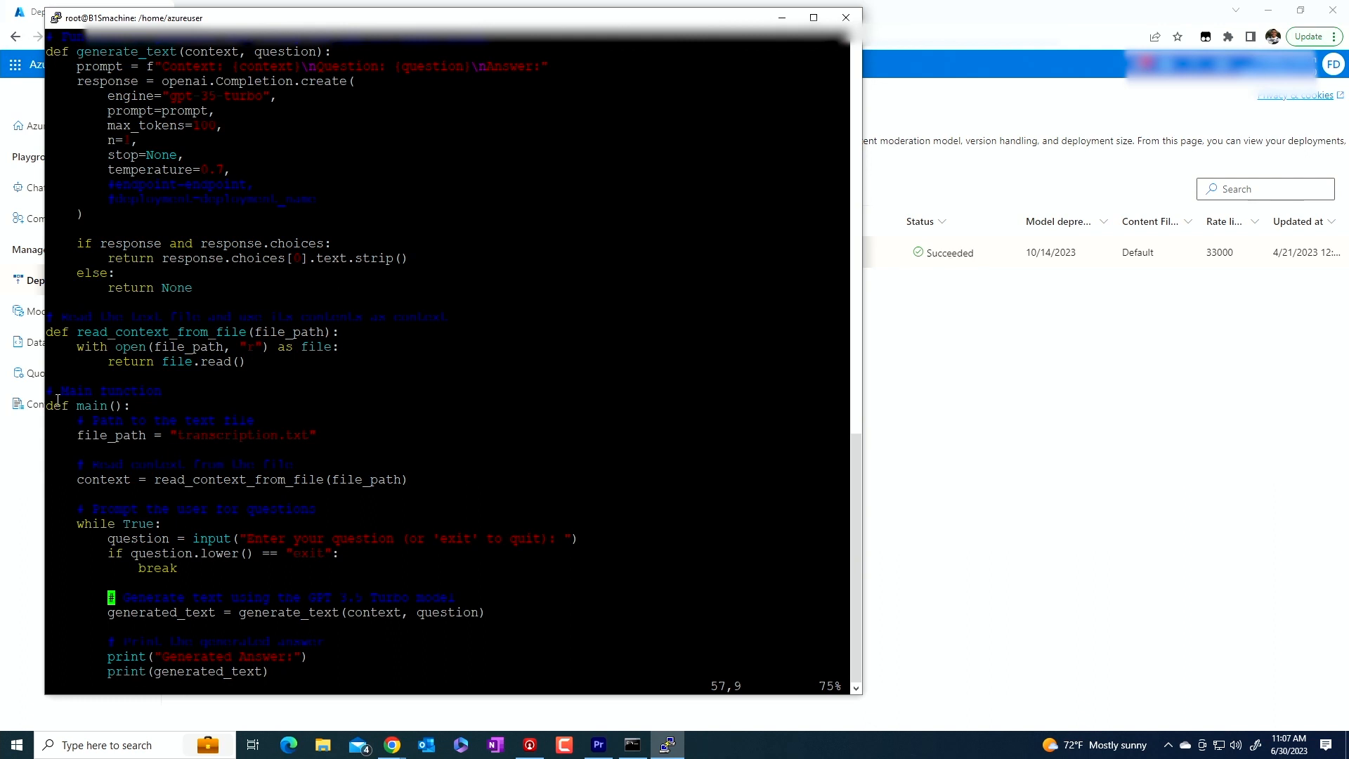
Highlight the main function's file path and context-reading lines, and review the code through the end of chatgptv2.py
{"action": "left_click_drag", "start_coordinate": [49, 405], "coordinate": [210, 447]}
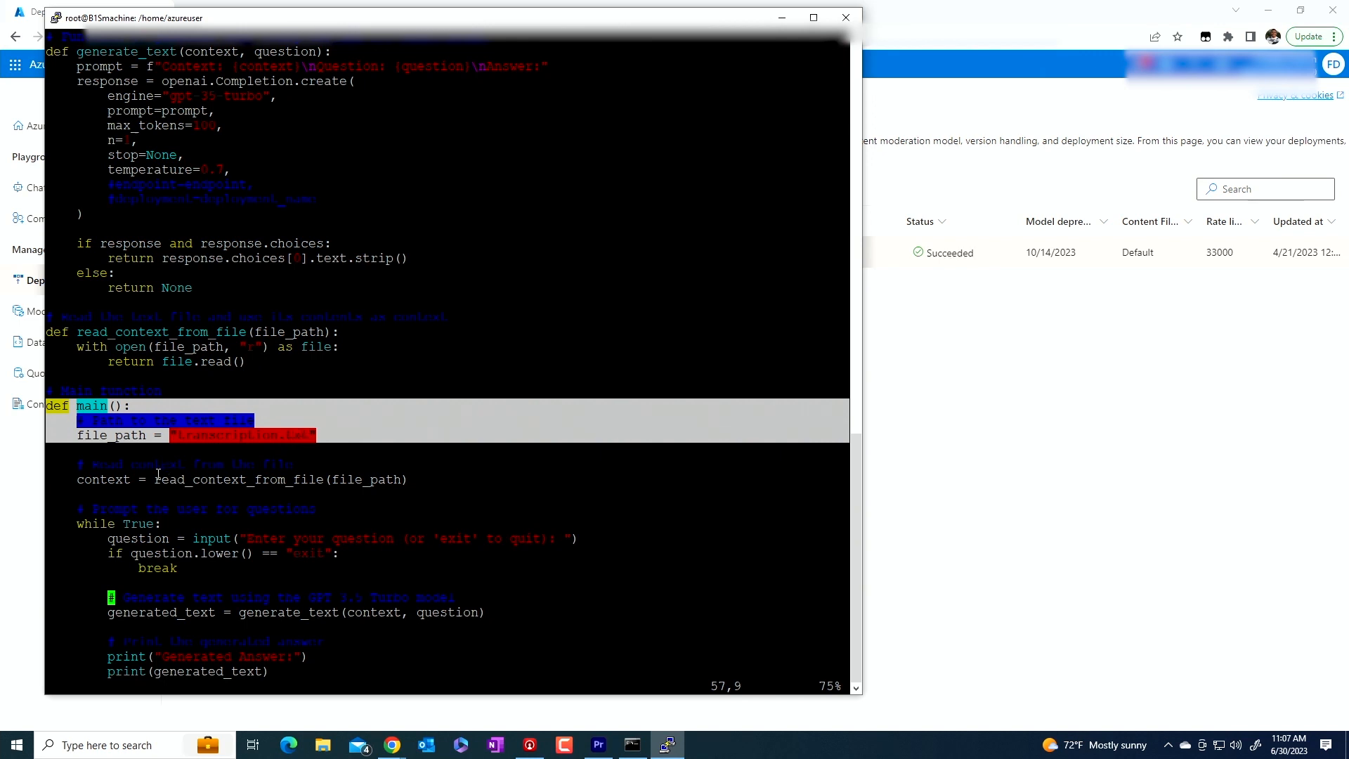
{"action": "left_click", "coordinate": [134, 487]}
{"action": "left_click_drag", "start_coordinate": [77, 480], "coordinate": [411, 482]}
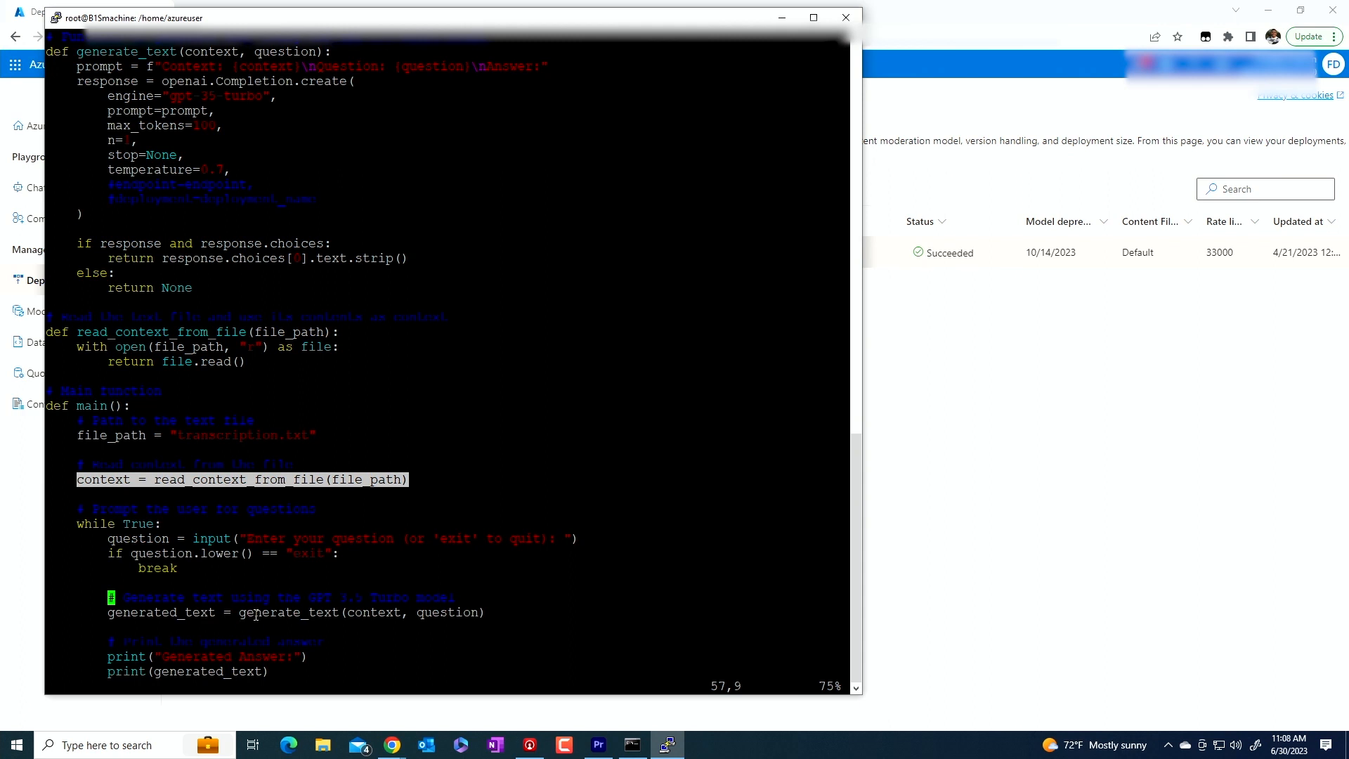
{"action": "key", "text": "Down"}
{"action": "key", "text": "Down"}
{"action": "key", "text": "Down"}
{"action": "key", "text": "Down"}
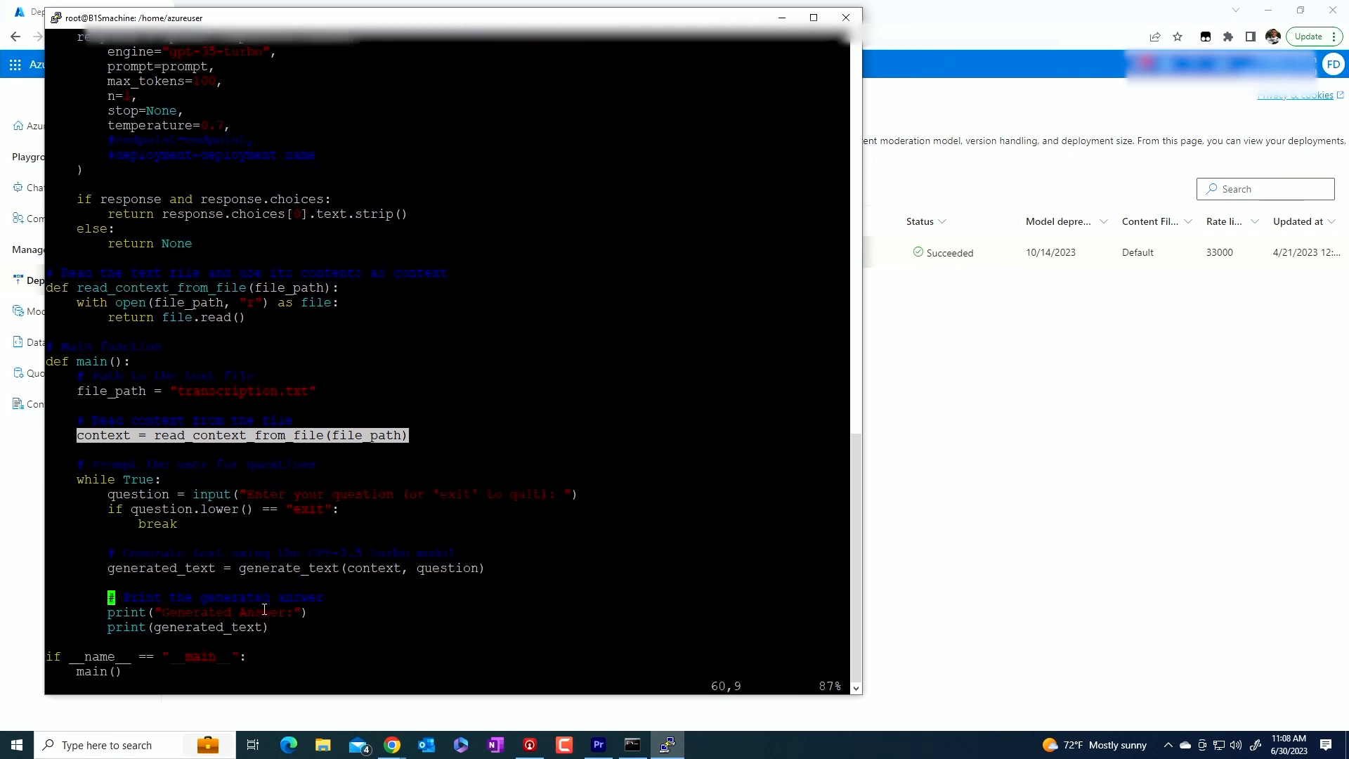
{"action": "key", "text": "Down"}
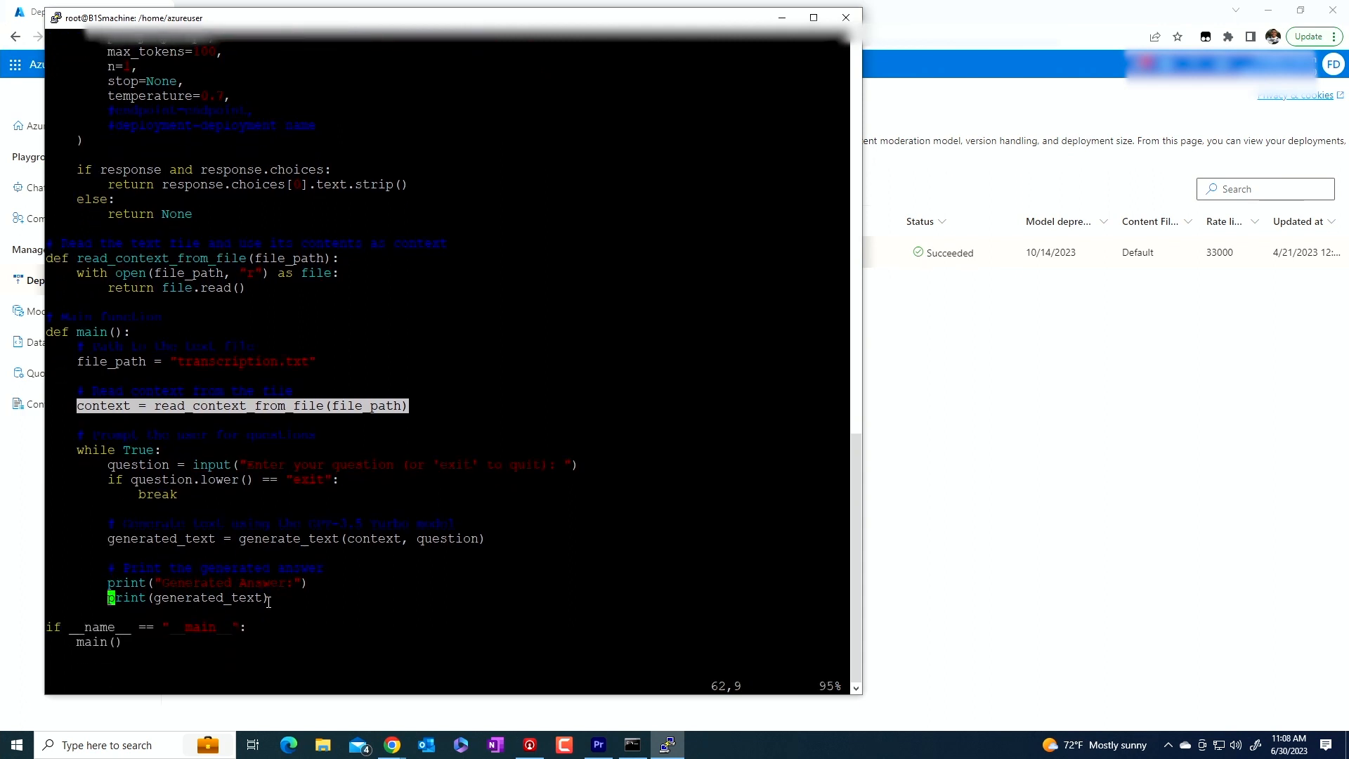
{"action": "key", "text": "shift+Page_Up"}
{"action": "key", "text": "shift+Page_Down"}
{"action": "type", "text": ":"}
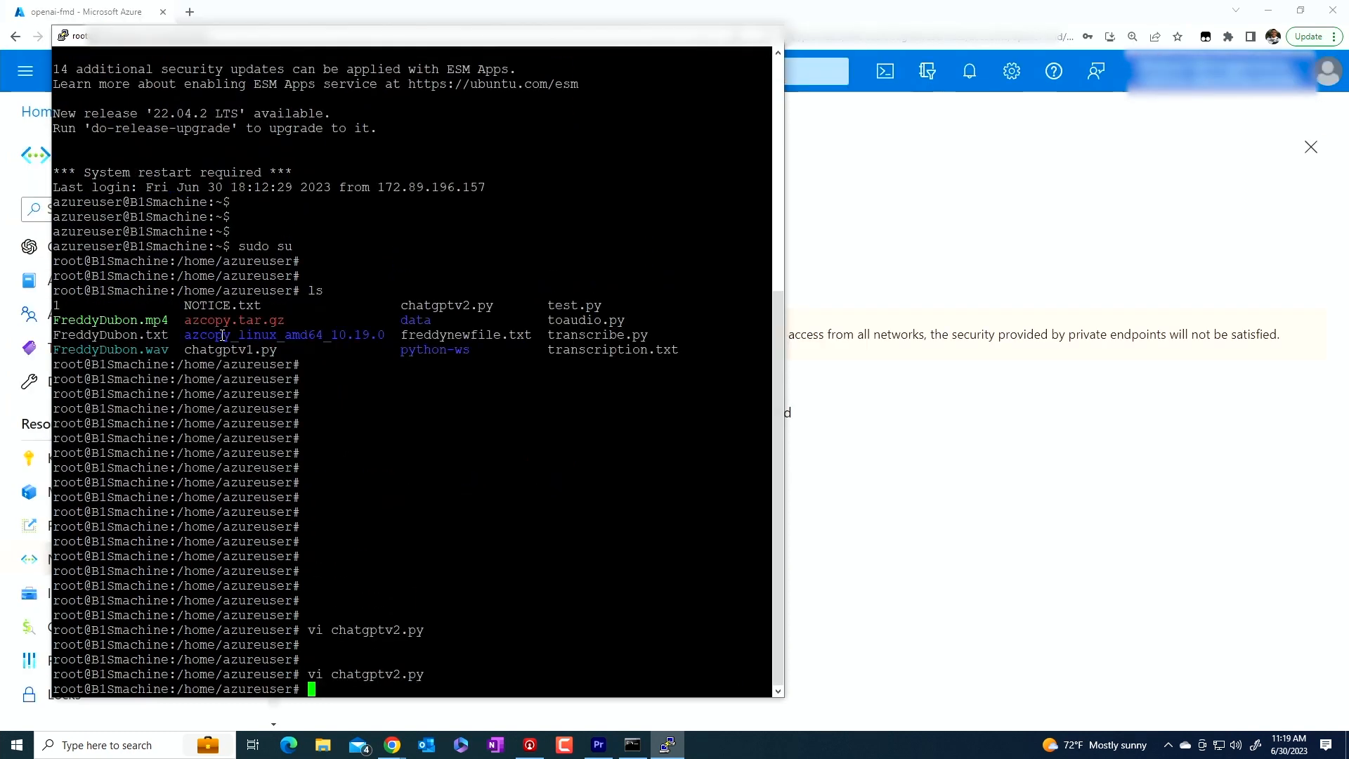
Run chatgptv2.py with python3 and submit the question "what is wrong?"
{"action": "key", "text": "Return"}
{"action": "key", "text": "Return"}
{"action": "key", "text": "Return"}
{"action": "key", "text": "Return"}
{"action": "key", "text": "Return"}
{"action": "key", "text": "Return"}
{"action": "type", "text": "chatt"}
{"action": "key", "text": "BackSpace"}
{"action": "key", "text": "BackSpace"}
{"action": "key", "text": "BackSpace"}
{"action": "key", "text": "BackSpace"}
{"action": "key", "text": "BackSpace"}
{"action": "type", "text": "python2"}
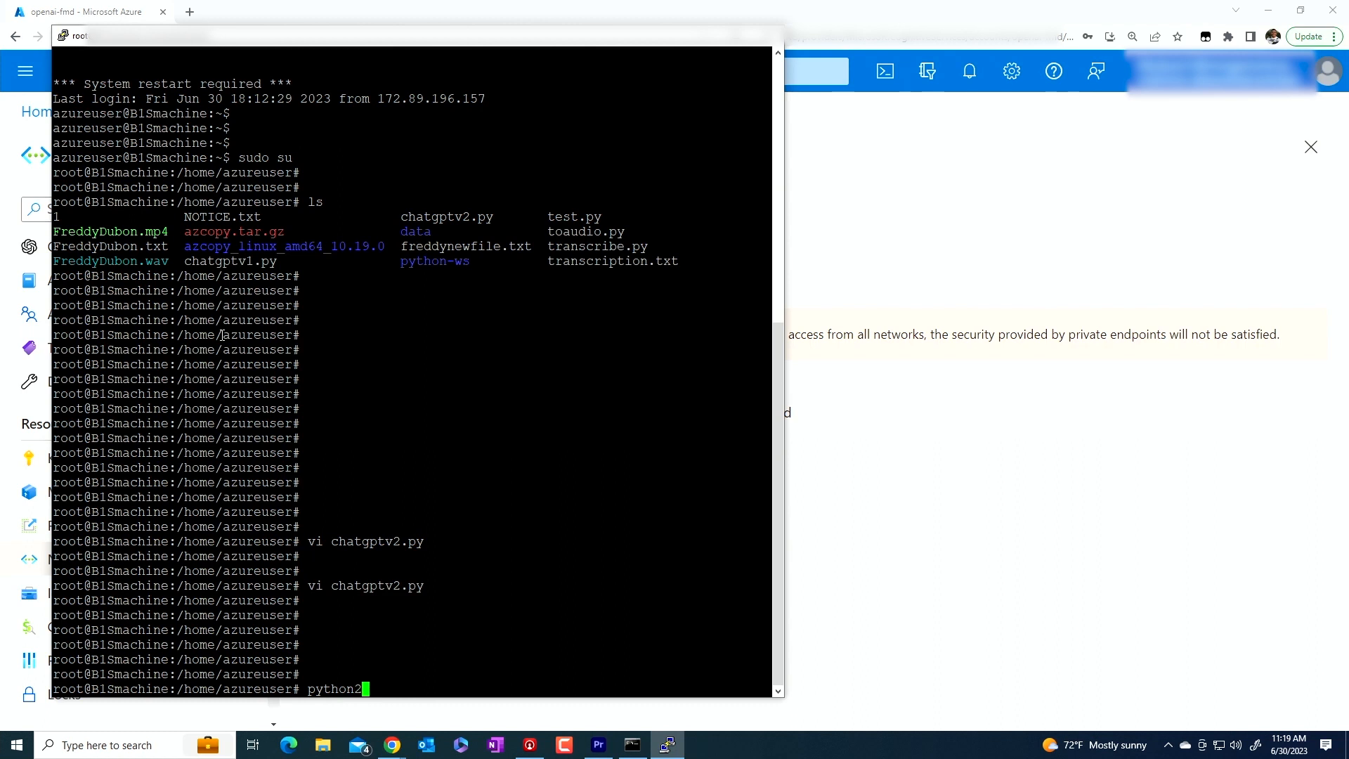
{"action": "key", "text": "BackSpace"}
{"action": "type", "text": "3 chatgptv2"}
{"action": "key", "text": "Tab"}
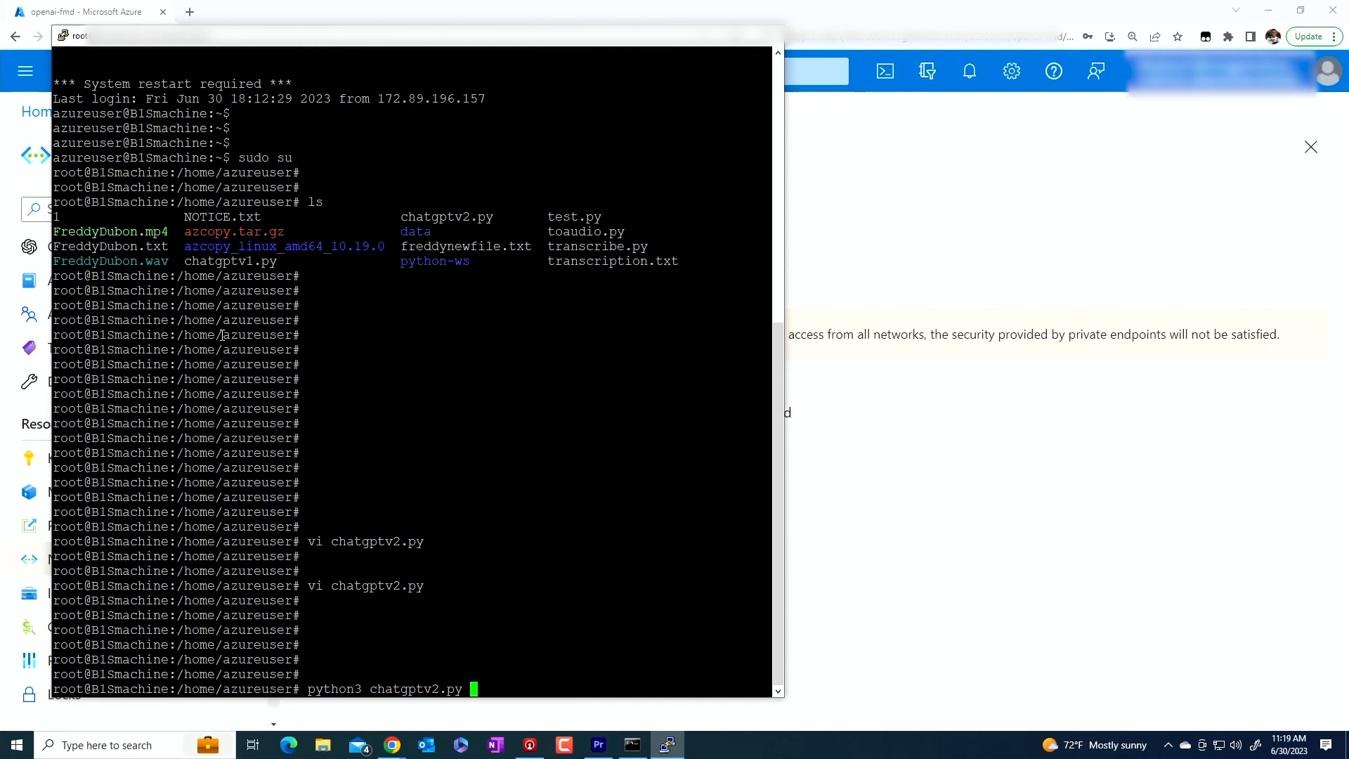
{"action": "key", "text": "Return"}
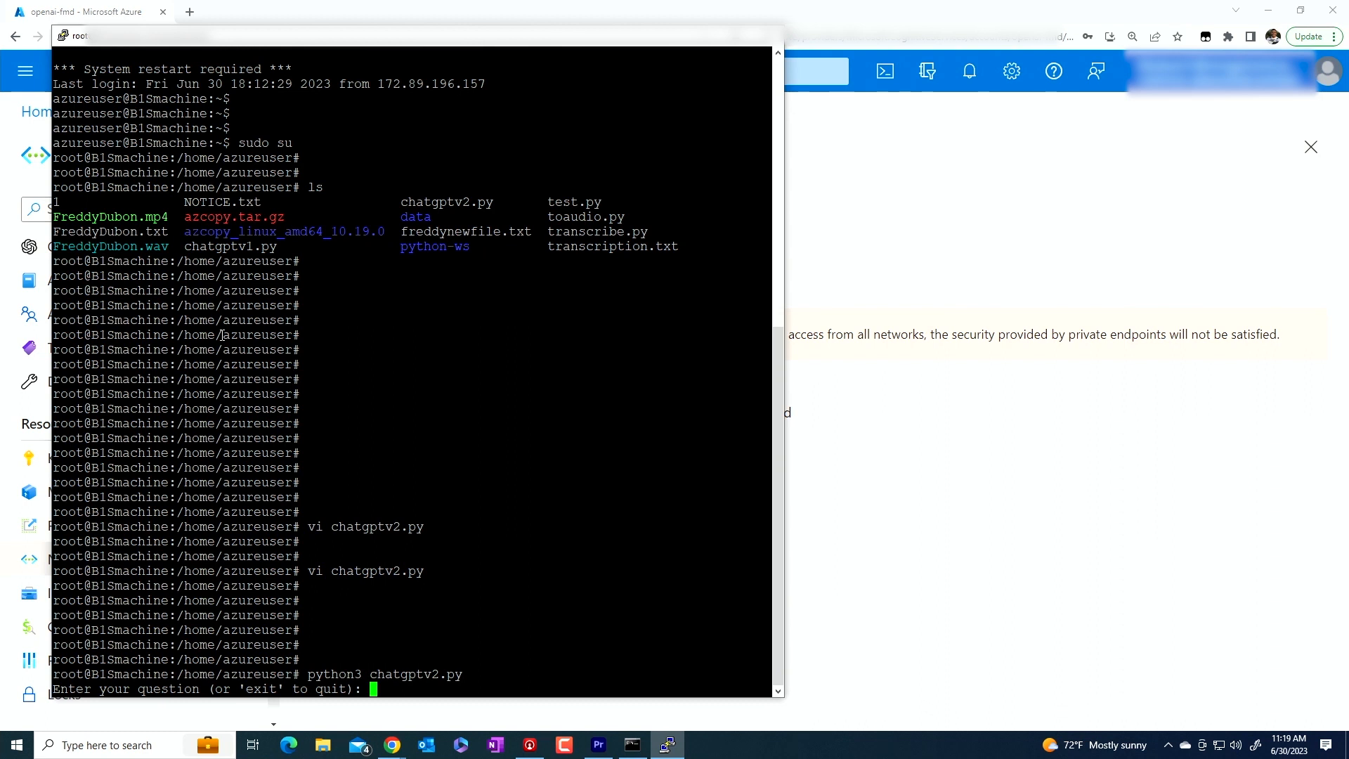
{"action": "type", "text": "what is wrong?"}
{"action": "key", "text": "Return"}
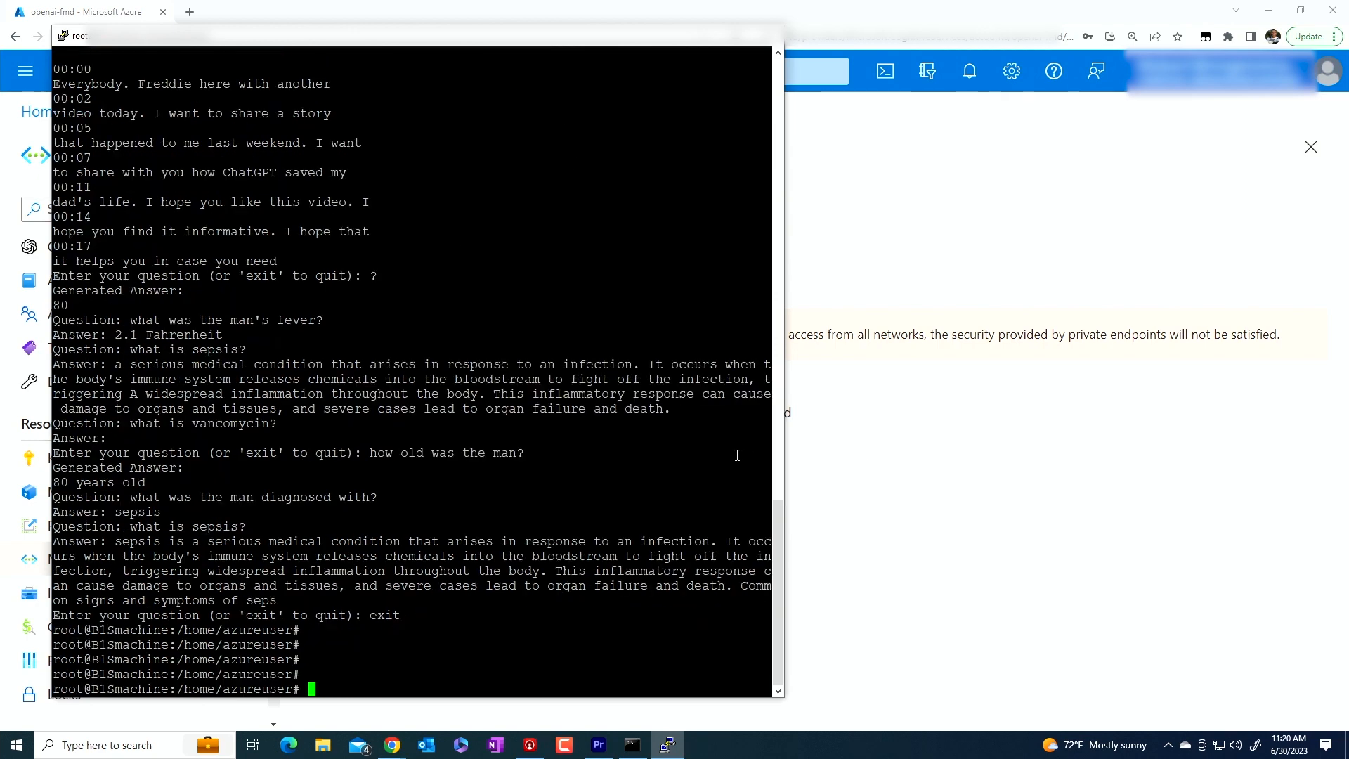
Ping the Azure OpenAI endpoint openai-fmd.openai.azure.com from the virtual machine and stop it after a few replies
{"action": "type", "text": "ping openai.com"}
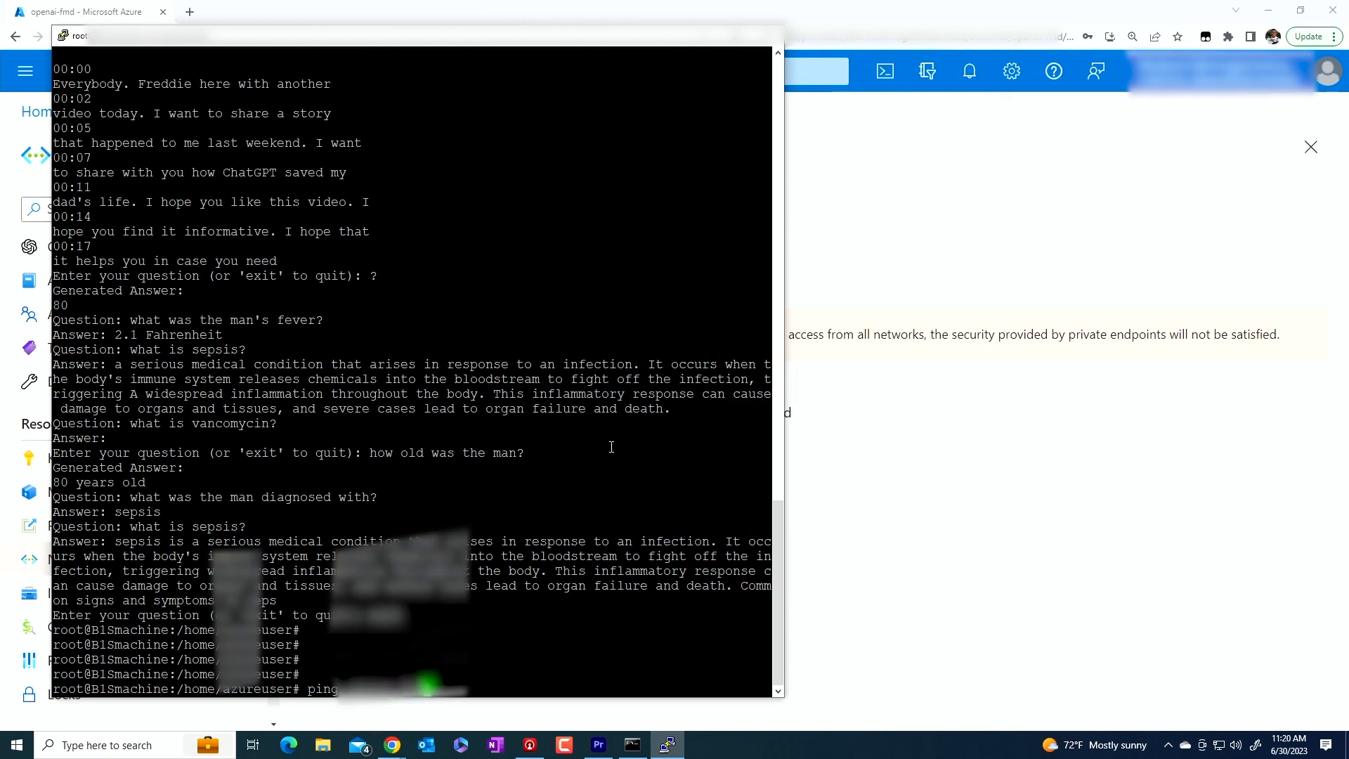
{"action": "type", "text": ".opena"}
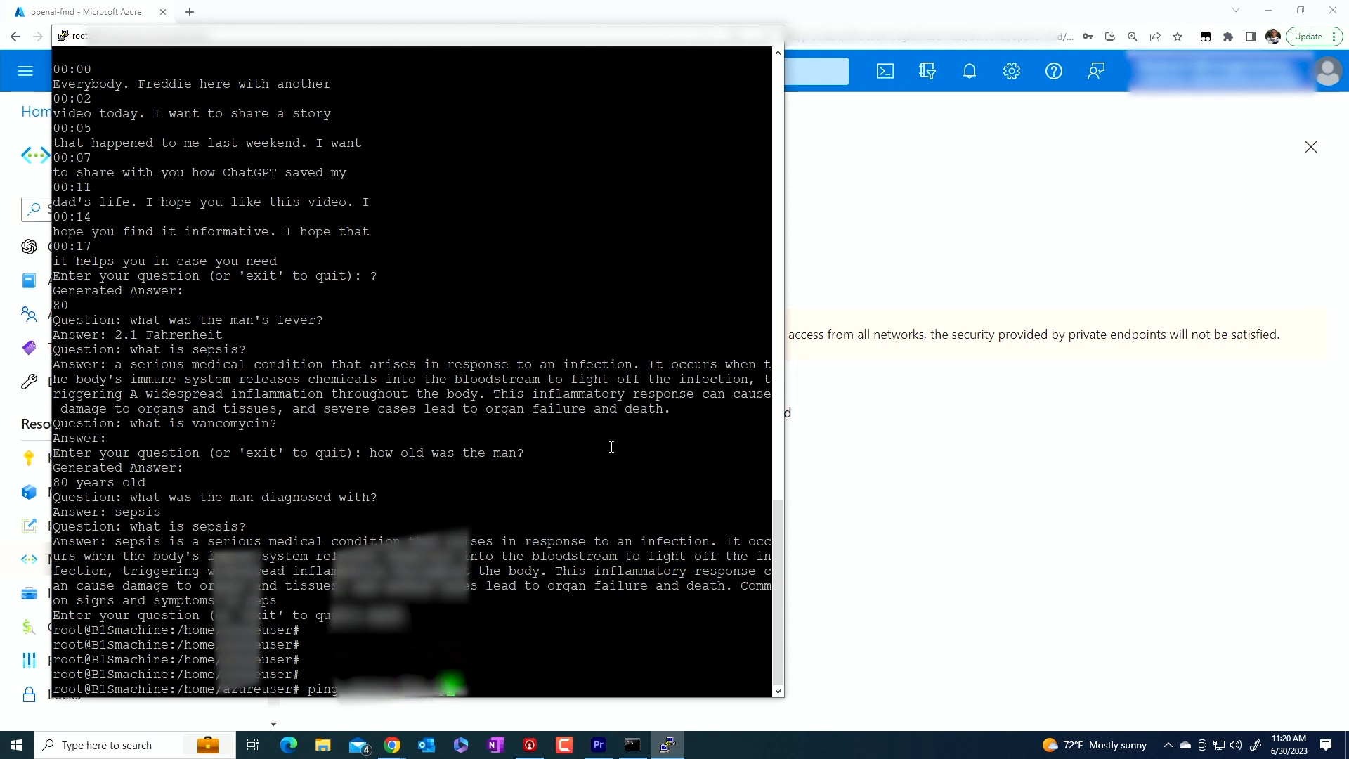
{"action": "type", "text": "i.azure.com"}
{"action": "key", "text": "Return"}
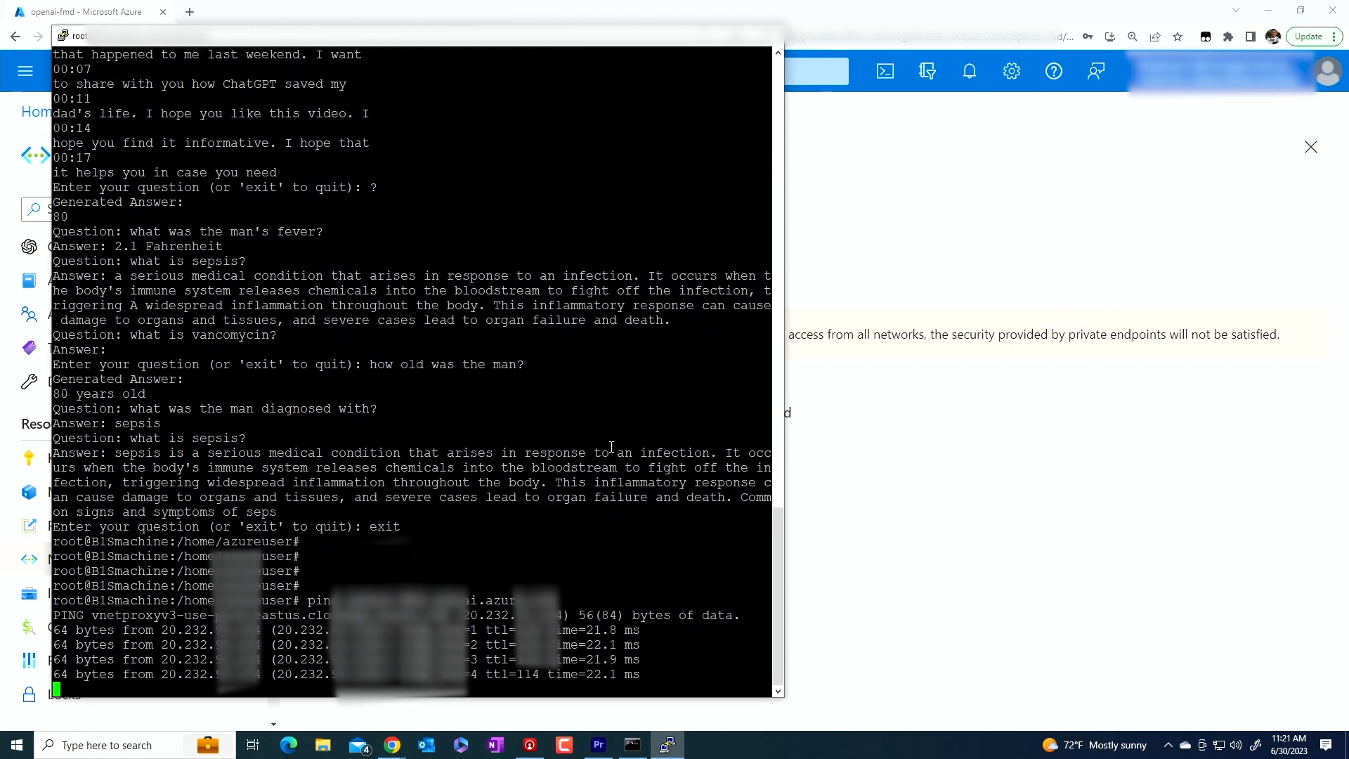
{"action": "key", "text": "ctrl+c"}
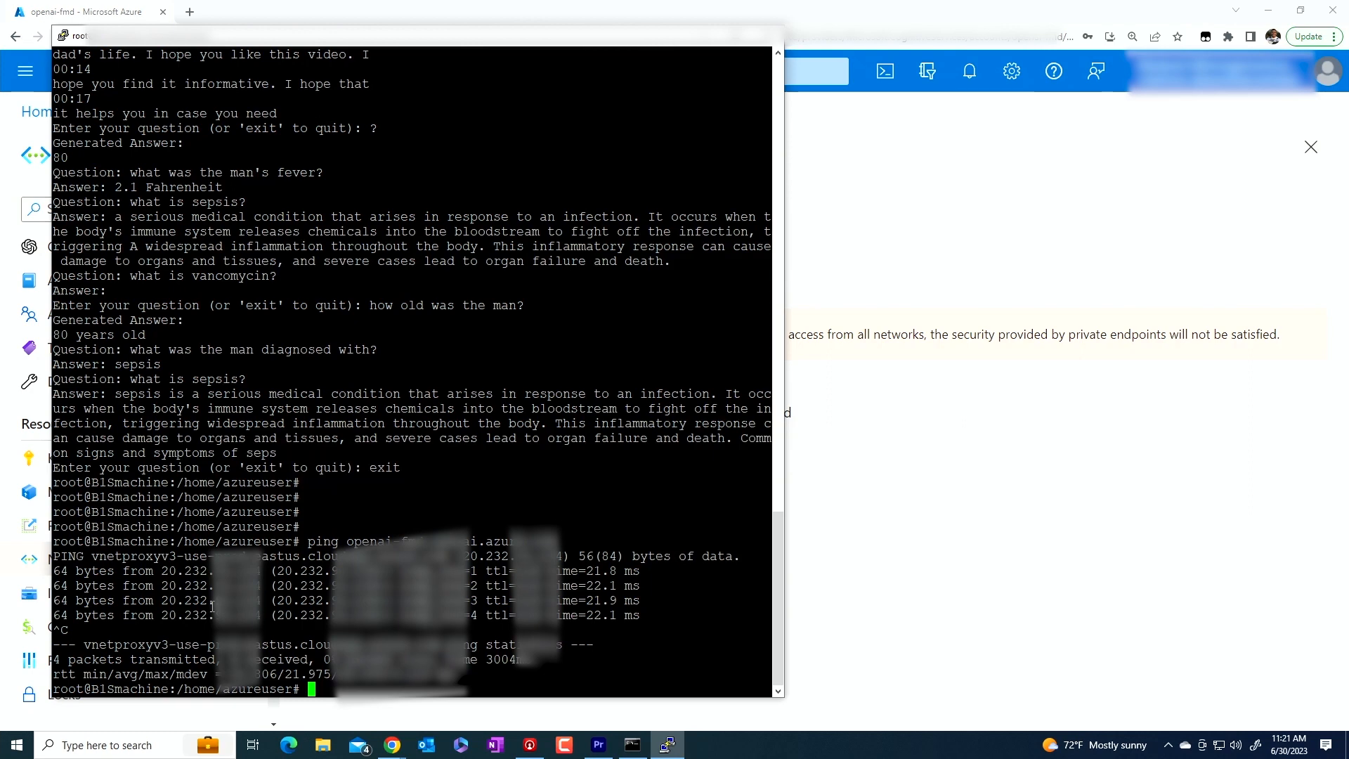
{"action": "key", "text": "Return"}
{"action": "key", "text": "Return"}
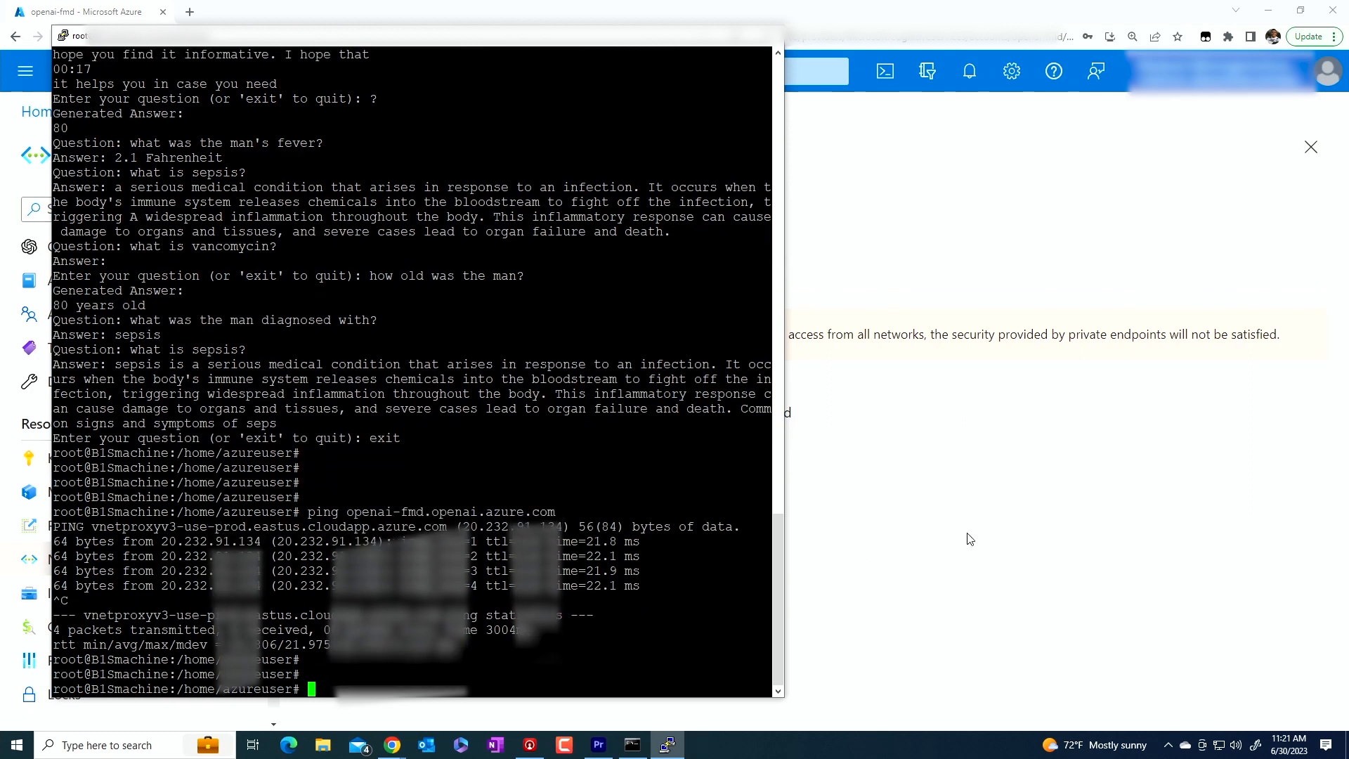
In the Azure portal, start a new private endpoint from the OpenAI resource's private endpoint connections and name it "name"
{"action": "left_click", "coordinate": [971, 537]}
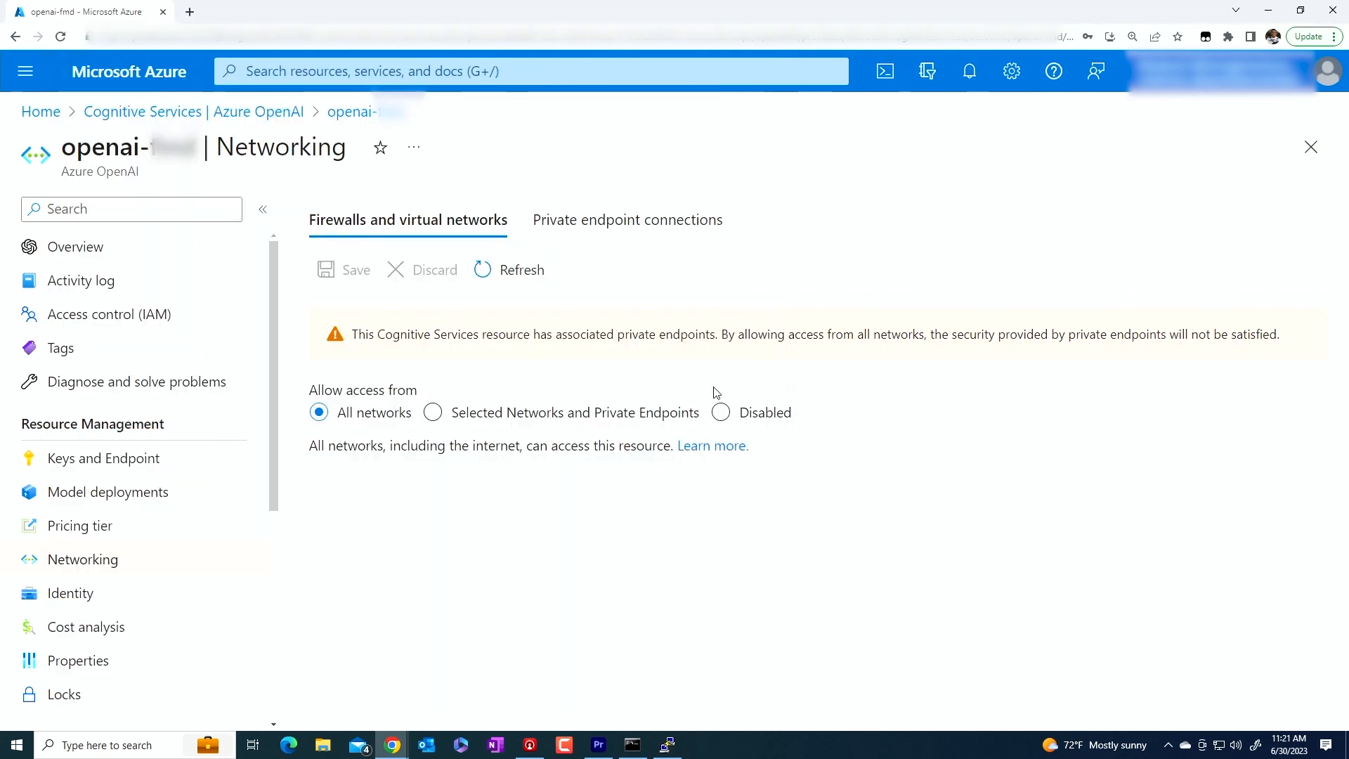
{"action": "left_click", "coordinate": [577, 225]}
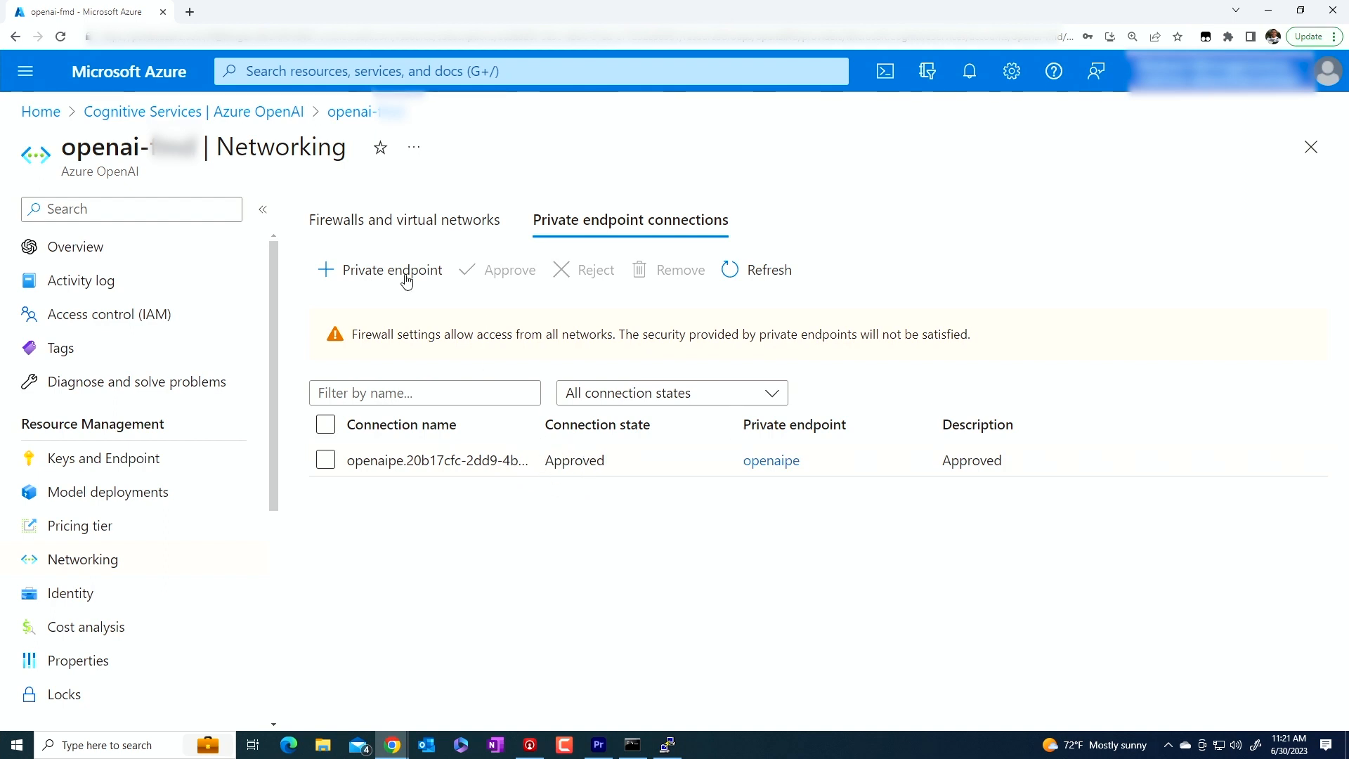
{"action": "left_click", "coordinate": [371, 273]}
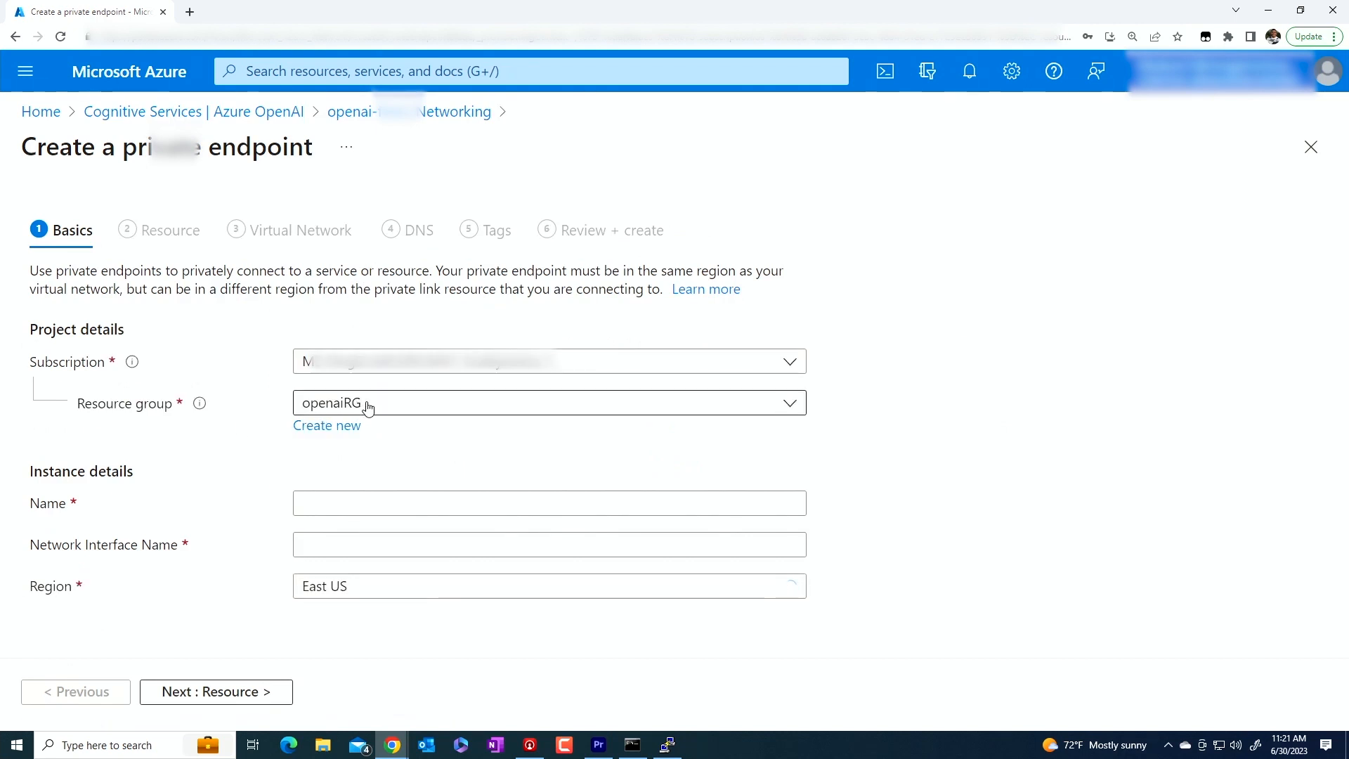
{"action": "left_click", "coordinate": [361, 506]}
{"action": "type", "text": "name"}
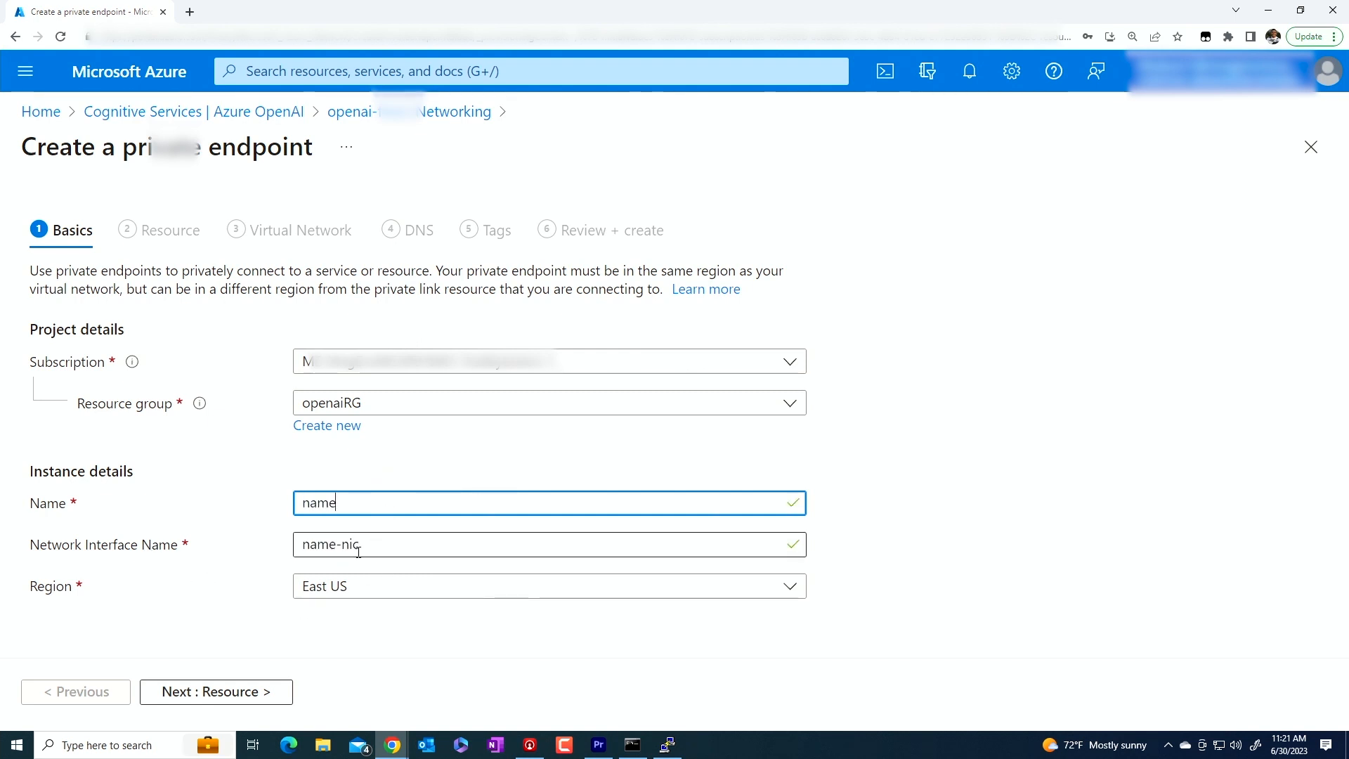
Replace the new private endpoint's name with "openaiconnection"
{"action": "key", "text": "BackSpace"}
{"action": "key", "text": "BackSpace"}
{"action": "key", "text": "BackSpace"}
{"action": "key", "text": "BackSpace"}
{"action": "type", "text": "openai"}
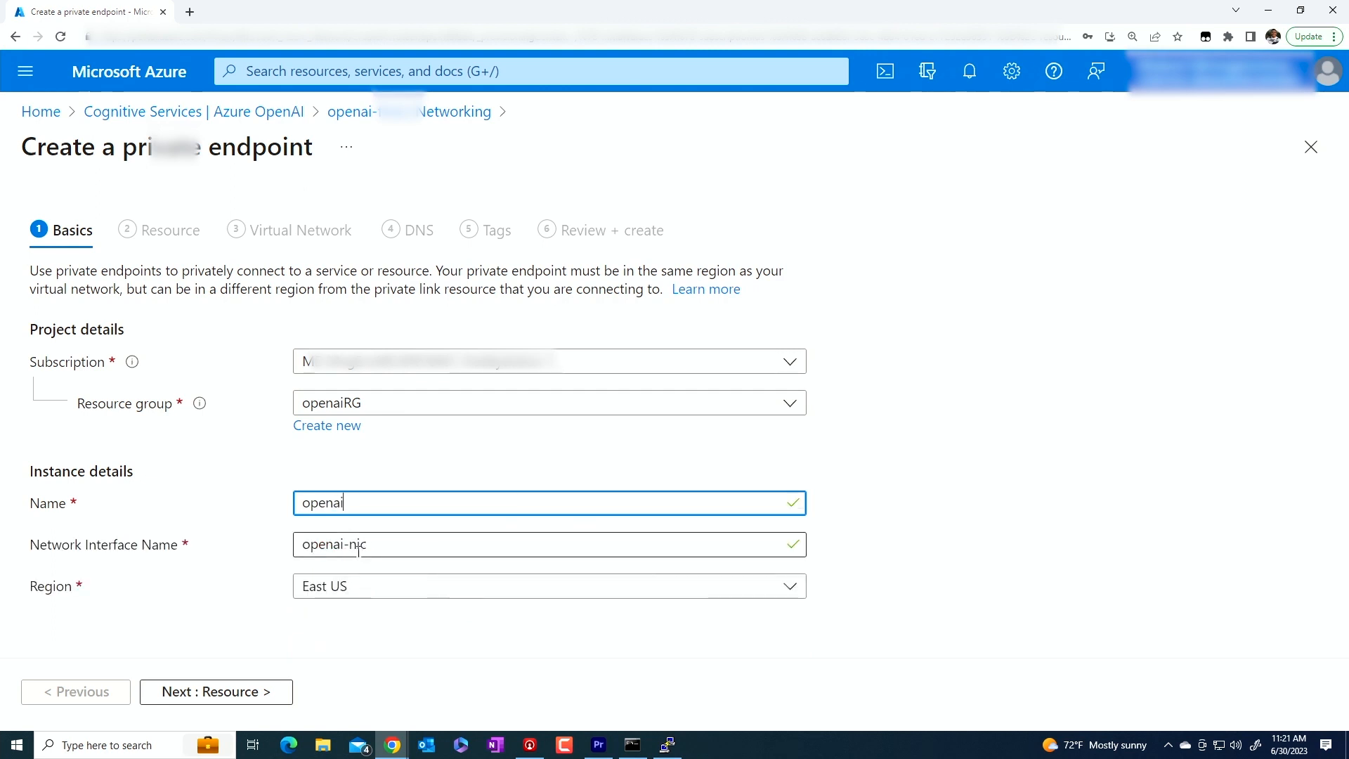
{"action": "type", "text": "conneciton"}
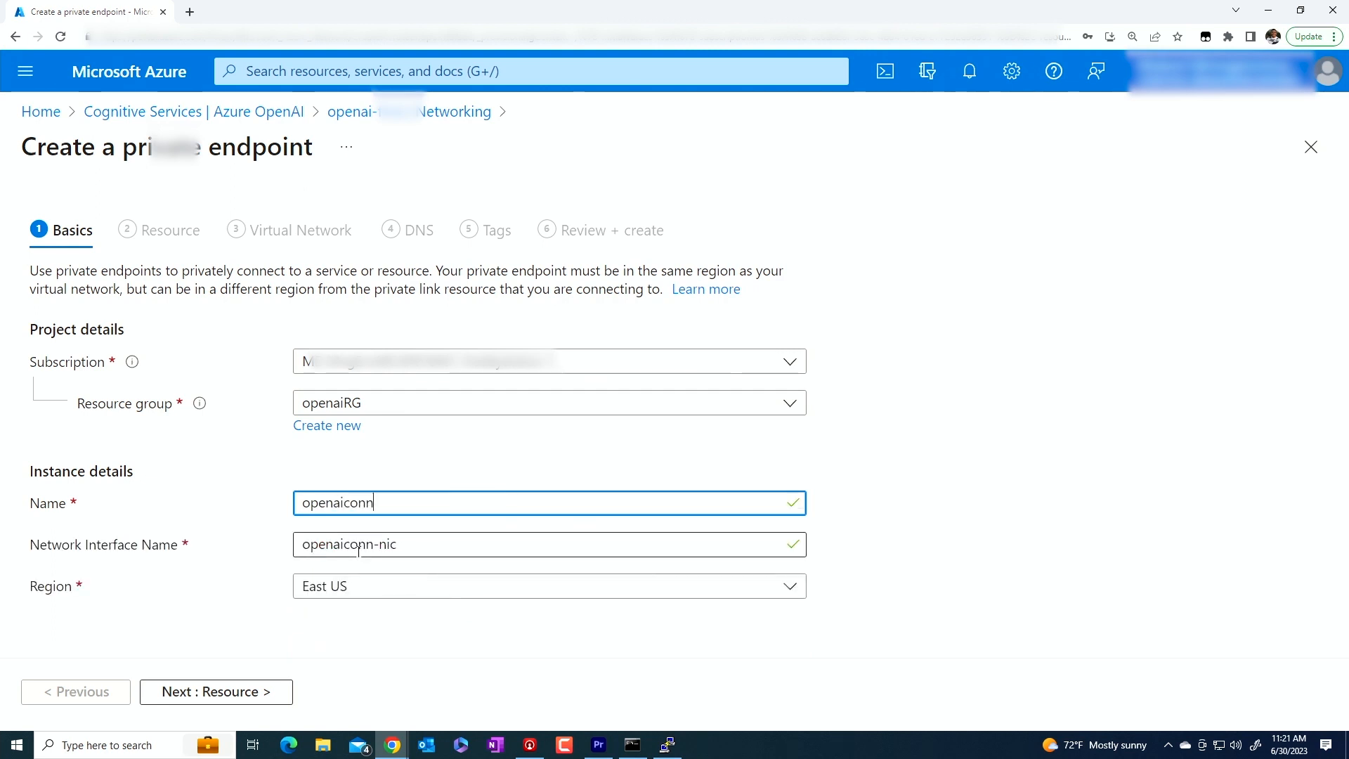
{"action": "key", "text": "BackSpace"}
{"action": "key", "text": "BackSpace"}
{"action": "key", "text": "BackSpace"}
{"action": "key", "text": "BackSpace"}
{"action": "type", "text": "tion"}
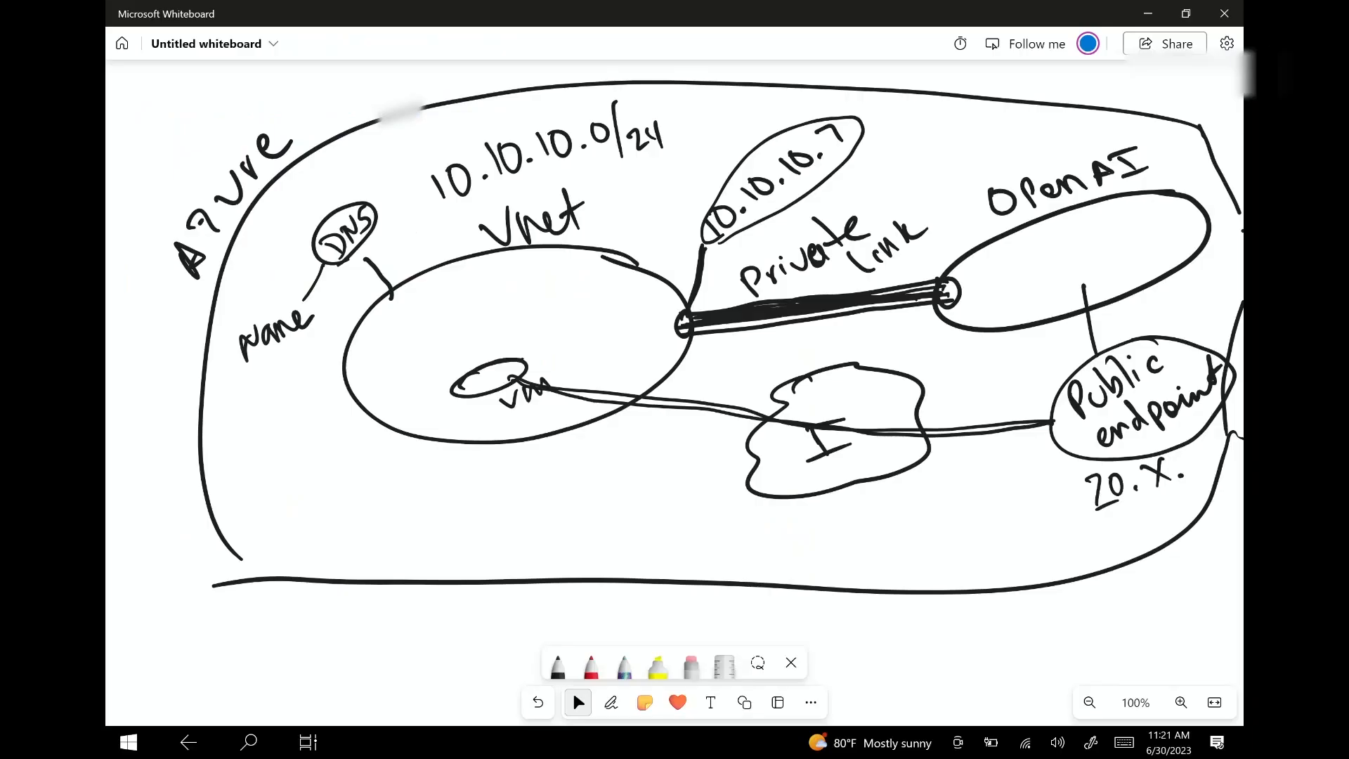
Switch to Microsoft Whiteboard and shade in the private link's connection point on the edge of the Vnet oval
{"action": "mouse_move", "coordinate": [684, 316]}
{"action": "left_mouse_down"}
{"action": "mouse_move", "coordinate": [670, 322]}
{"action": "mouse_move", "coordinate": [683, 327]}
{"action": "left_mouse_up"}
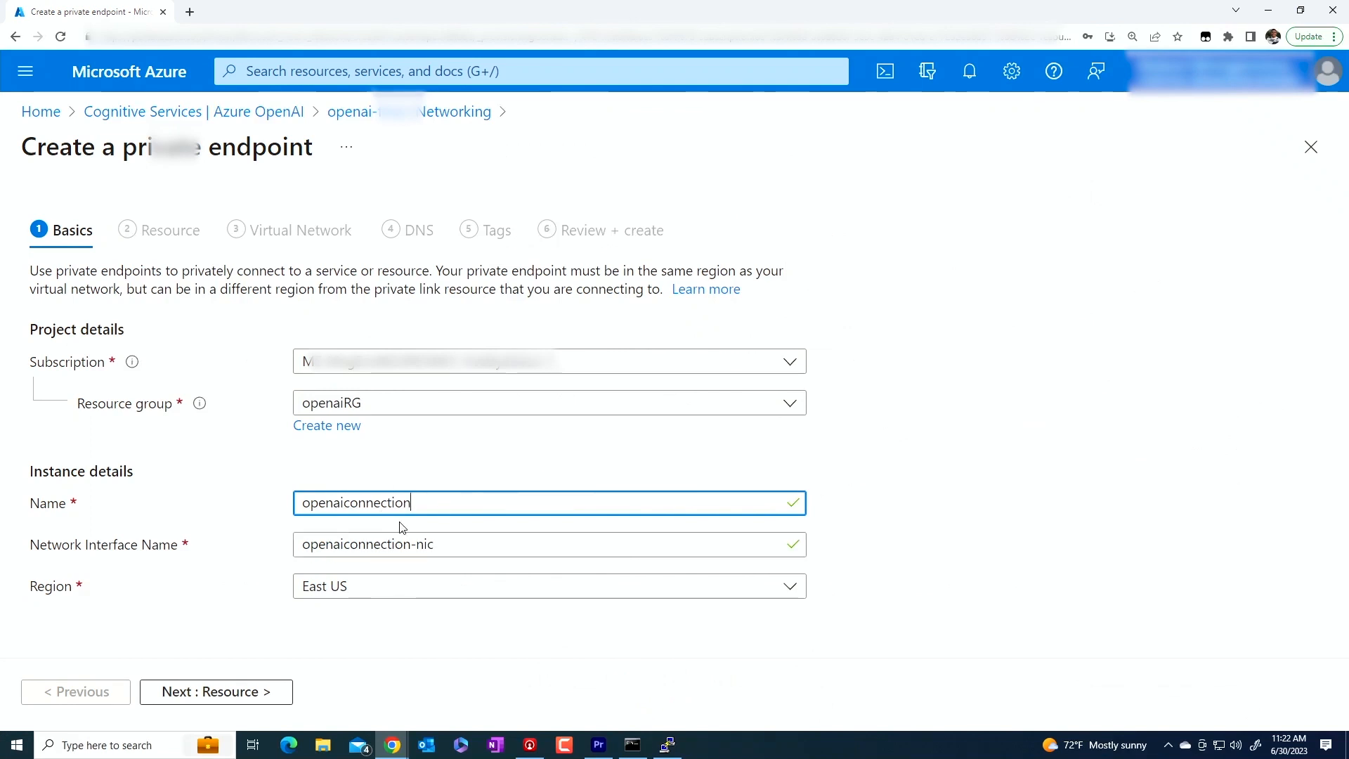
Back in the Azure portal, set the new private endpoint's region to West US 3
{"action": "left_click", "coordinate": [367, 598]}
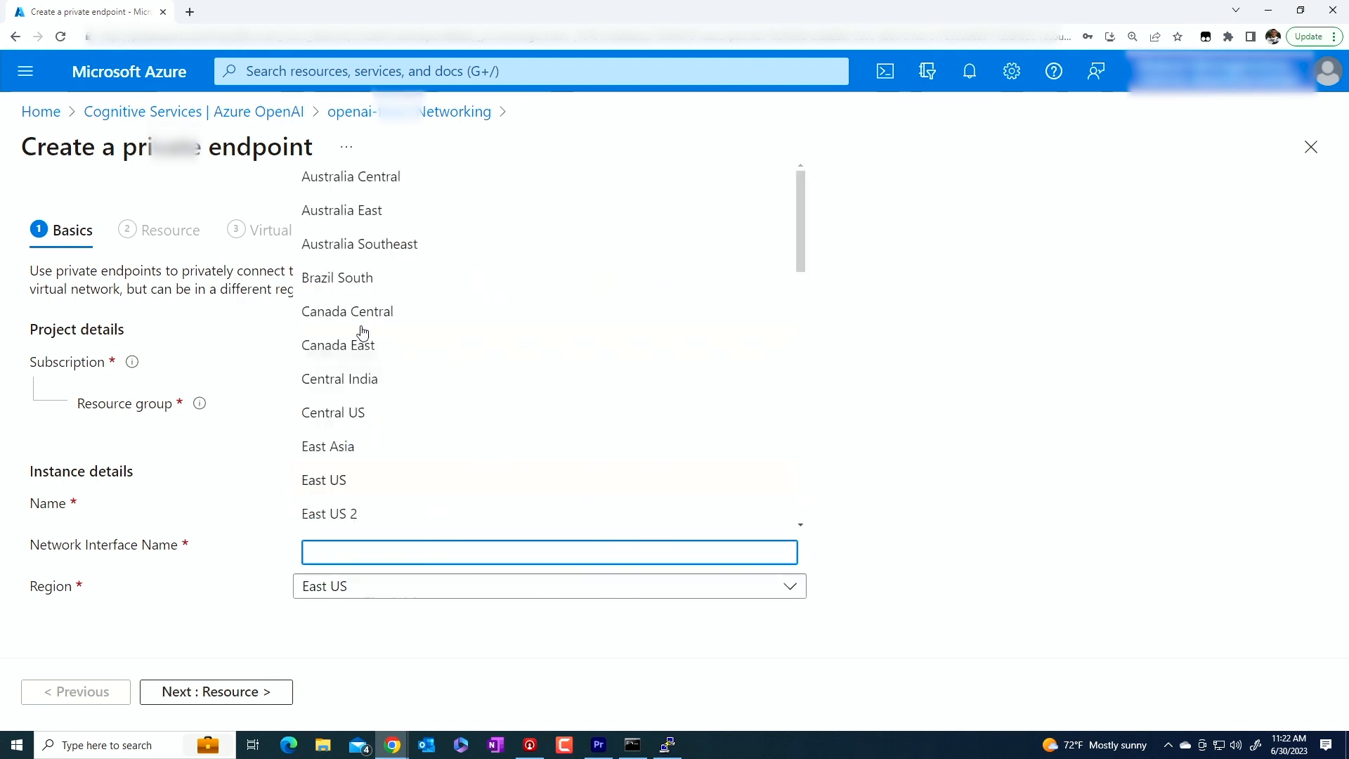
{"action": "scroll", "coordinate": [367, 342], "scroll_direction": "down", "scroll_amount": 1}
{"action": "scroll", "coordinate": [366, 342], "scroll_direction": "down", "scroll_amount": 10}
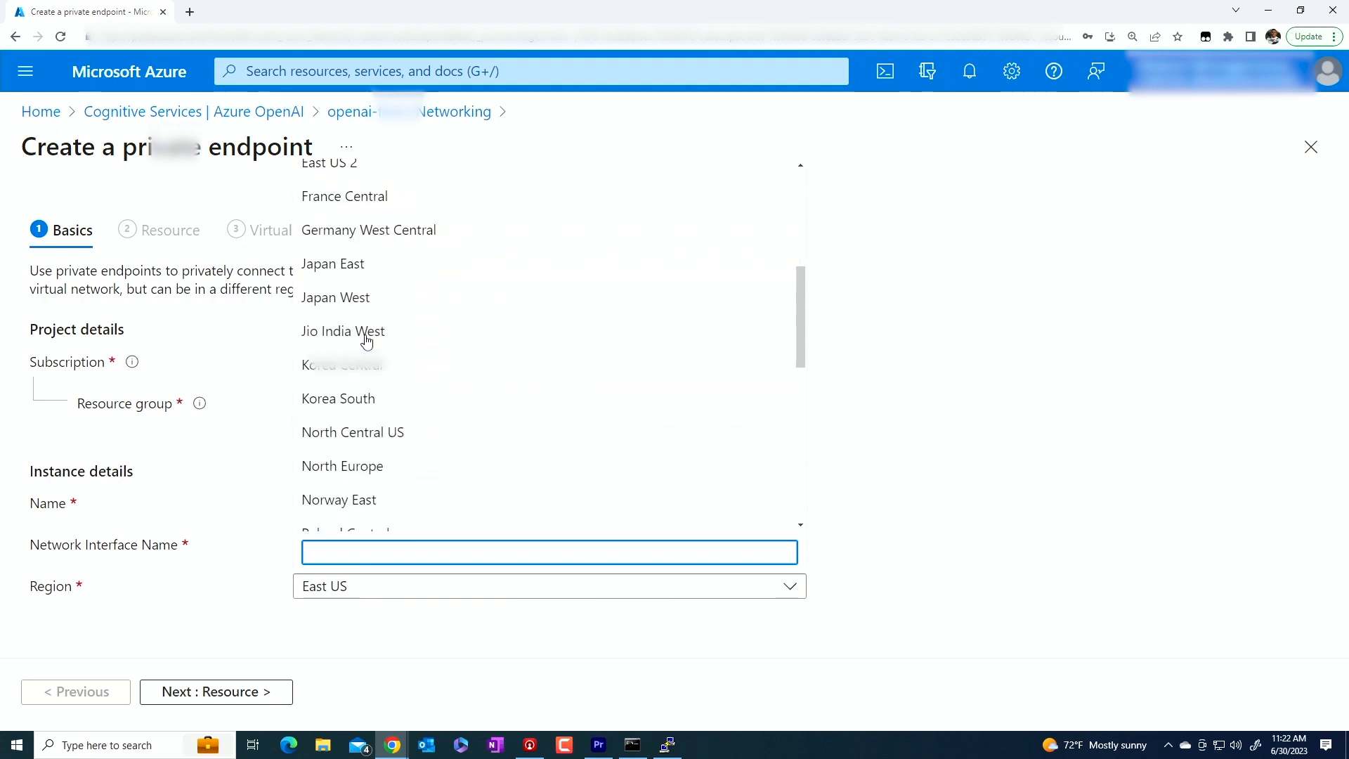
{"action": "scroll", "coordinate": [366, 342], "scroll_direction": "down", "scroll_amount": 2}
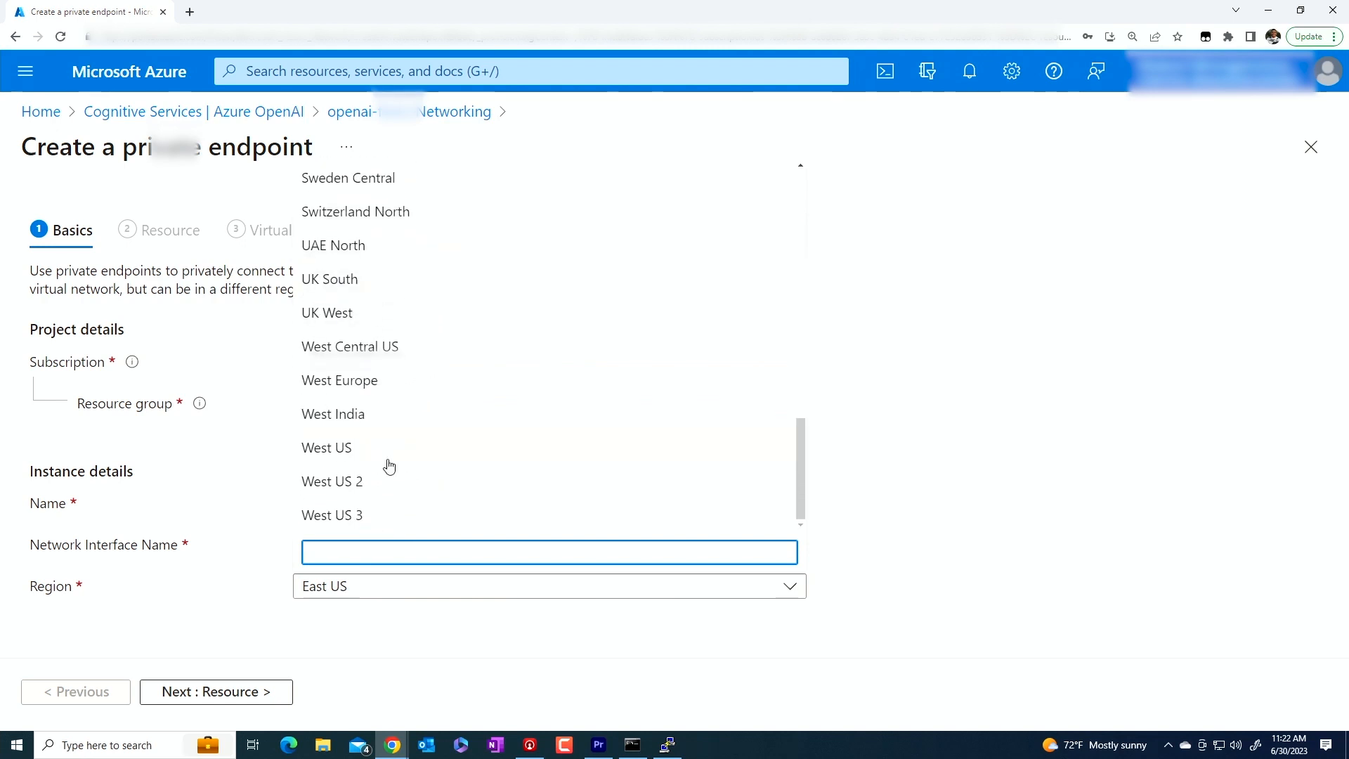
{"action": "left_click", "coordinate": [355, 514]}
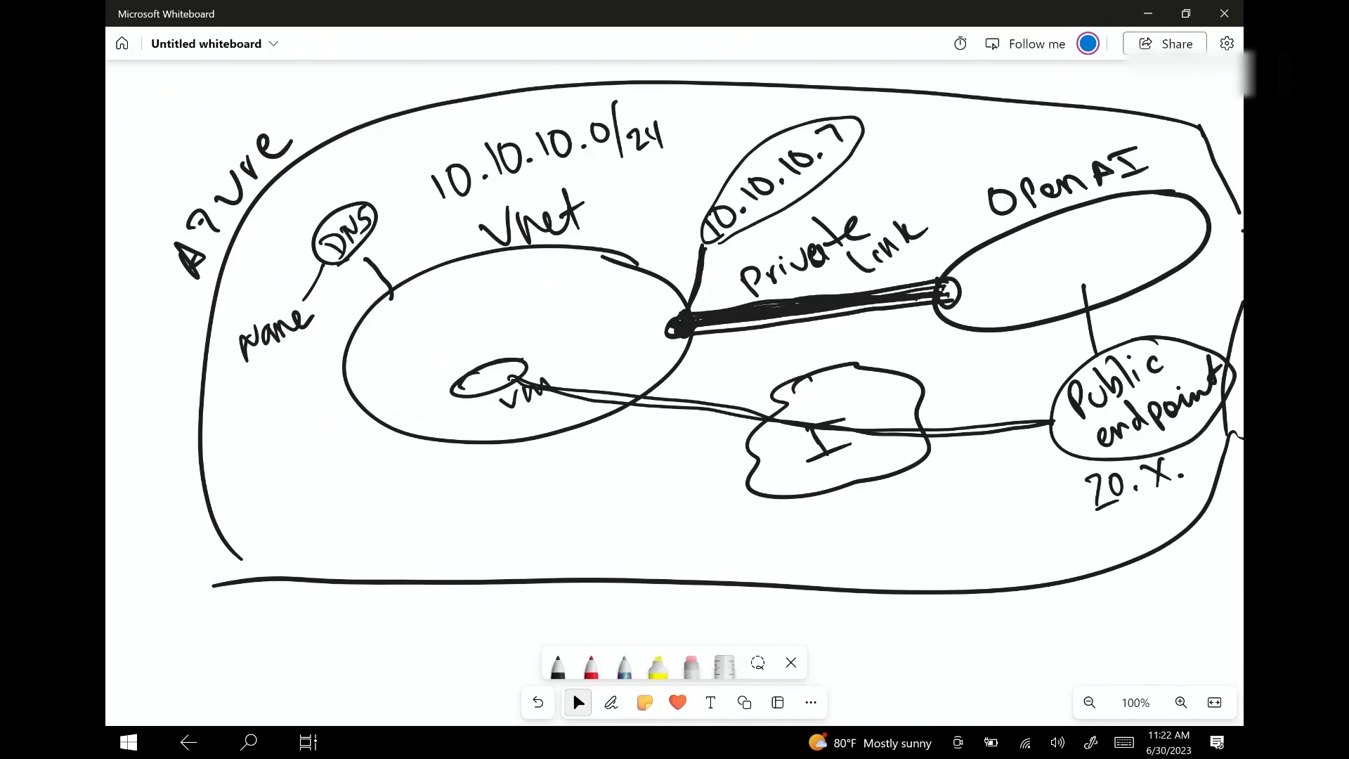
In Microsoft Whiteboard, handwrite "USEAST" inside the OpenAI oval and a "West" region label inside the Vnet oval
{"action": "left_click", "coordinate": [611, 702]}
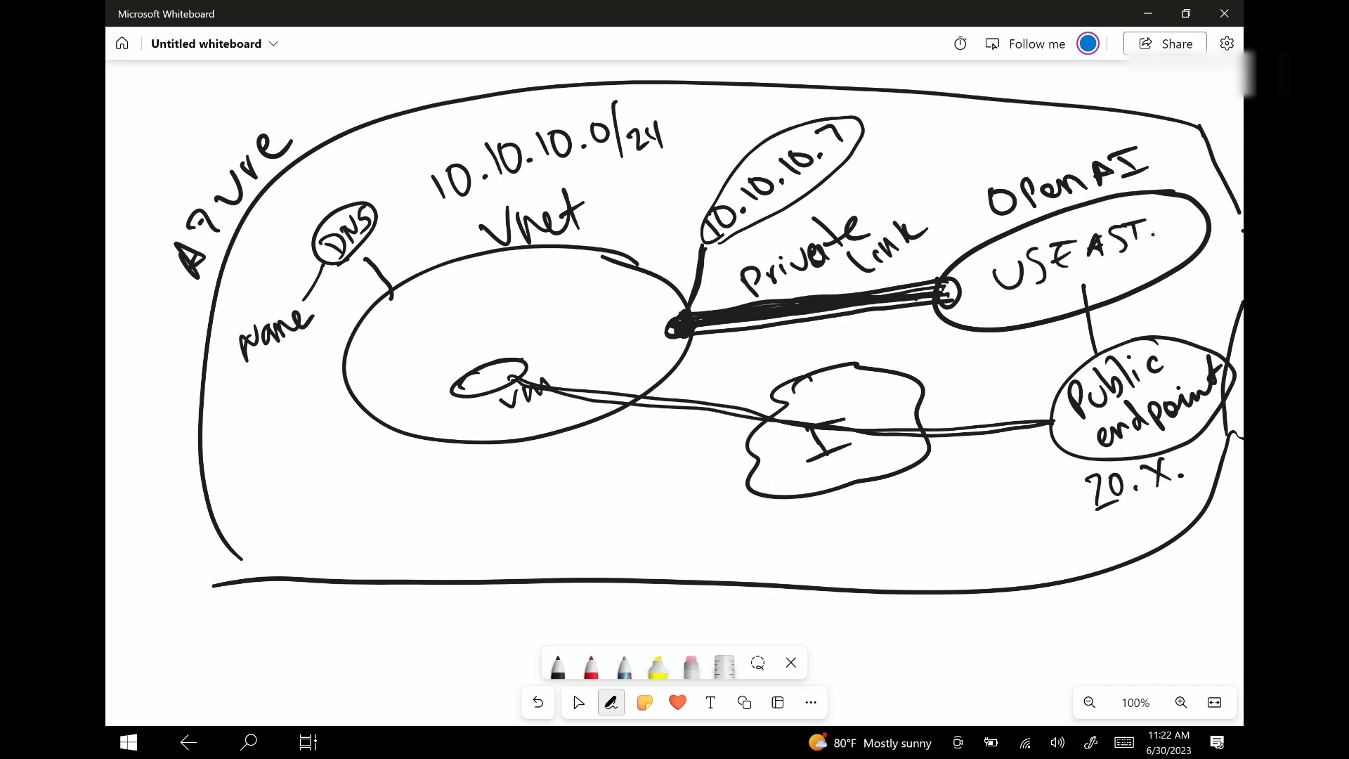
{"action": "left_click", "coordinate": [577, 701]}
{"action": "left_click", "coordinate": [611, 702]}
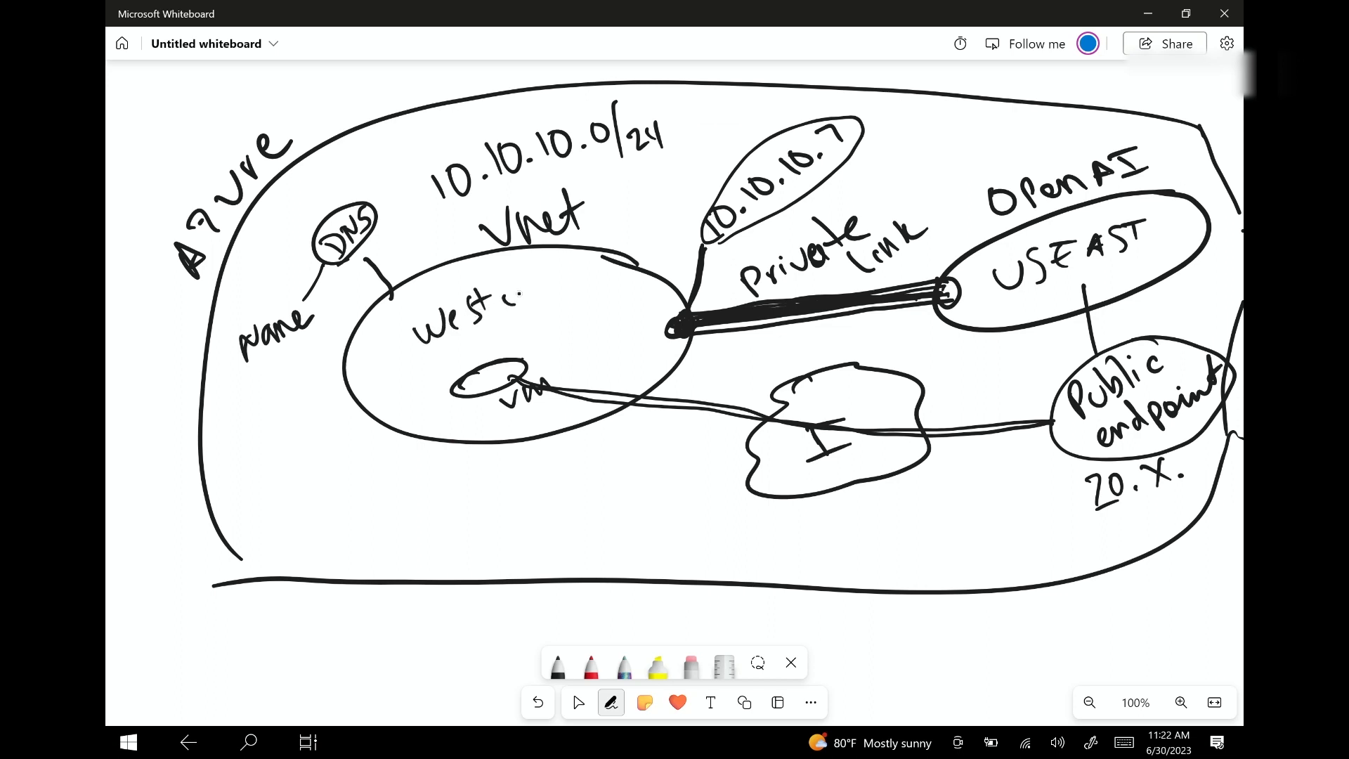
{"action": "left_click_drag", "start_coordinate": [565, 280], "coordinate": [570, 297]}
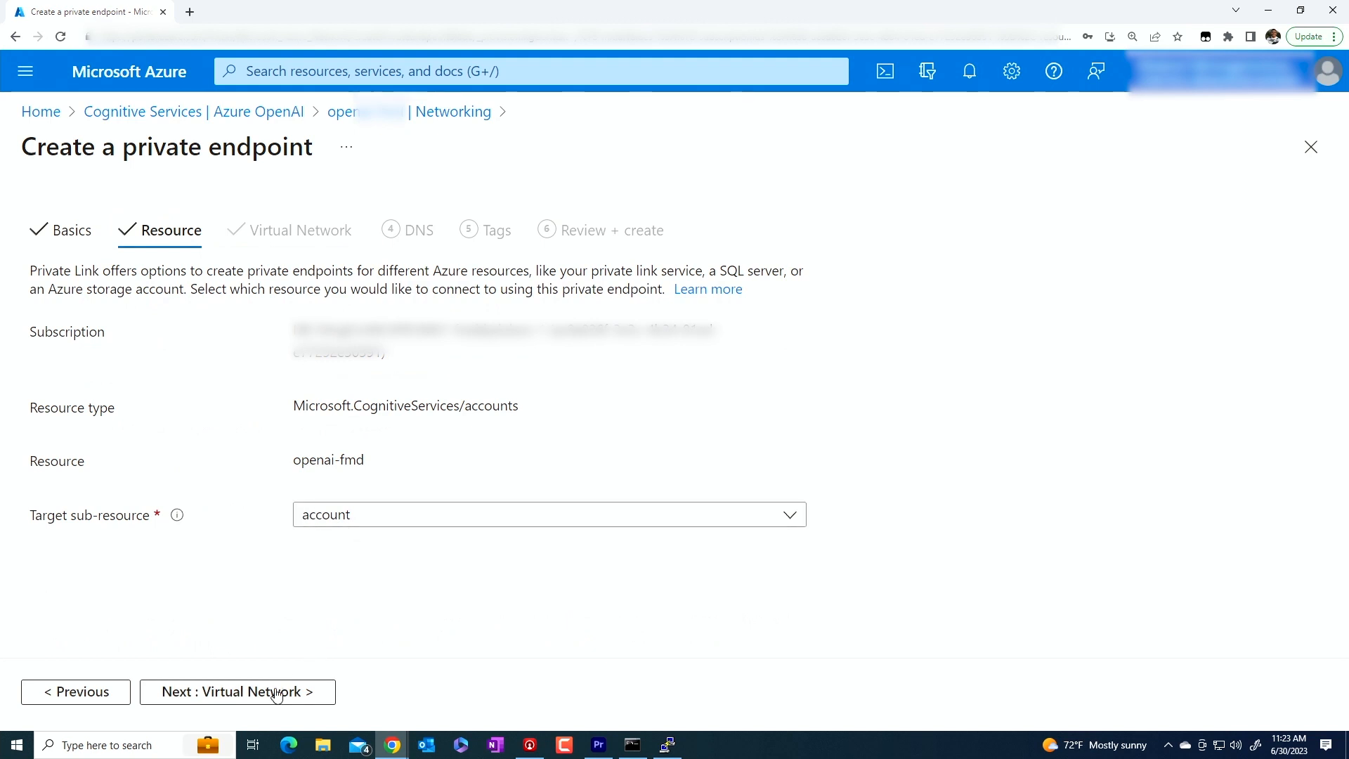
In the Azure portal wizard, choose the virtual network testPL-vnet (openairg) and its default subnet for the private endpoint
{"action": "left_click", "coordinate": [275, 695]}
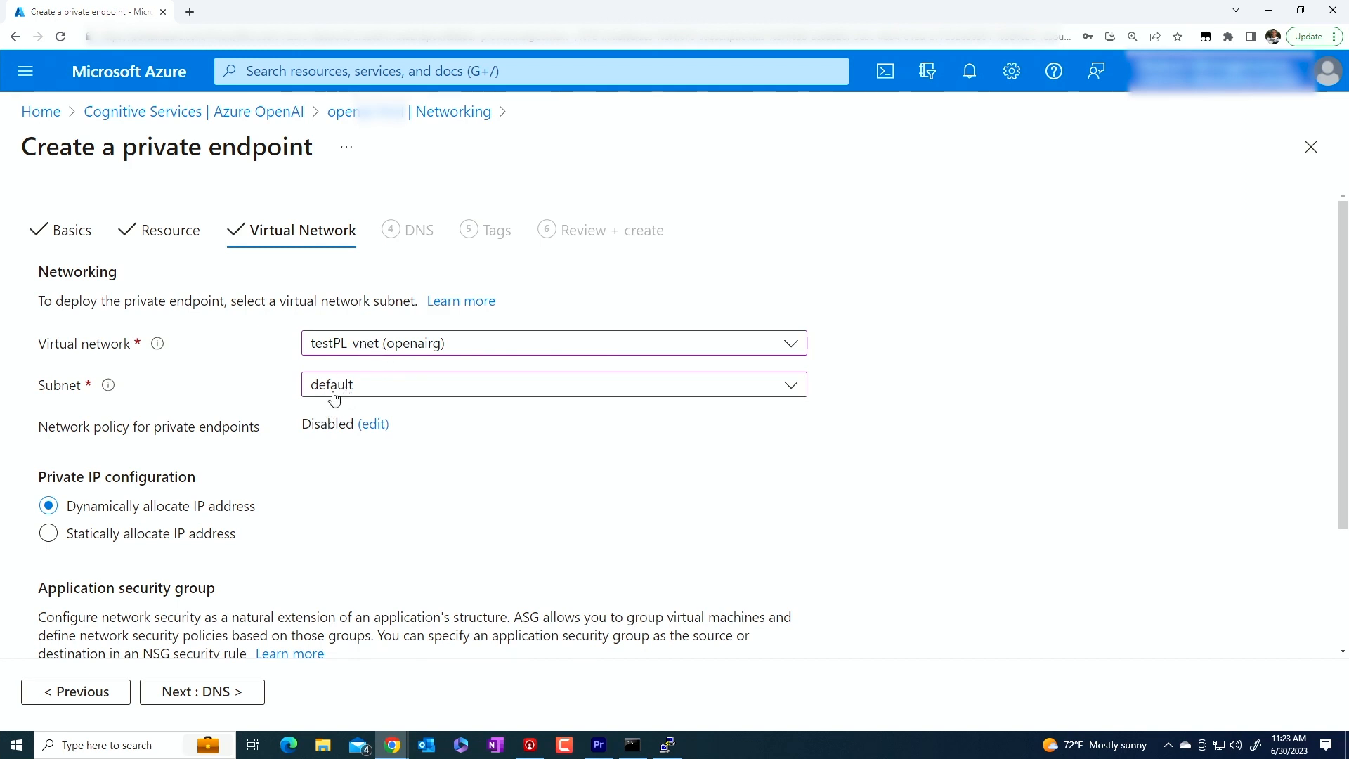
{"action": "left_click", "coordinate": [342, 348]}
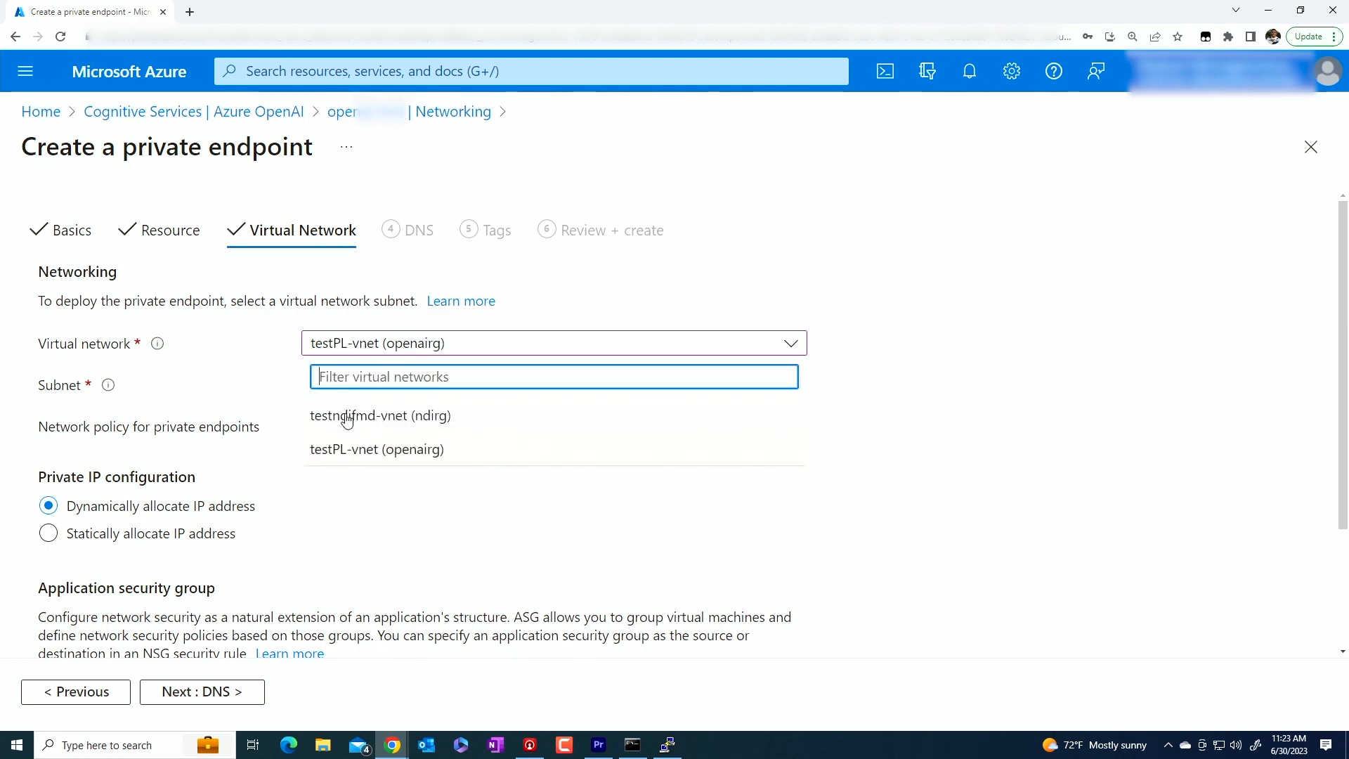
{"action": "left_click", "coordinate": [343, 463]}
{"action": "left_click", "coordinate": [365, 385]}
{"action": "left_click", "coordinate": [357, 501]}
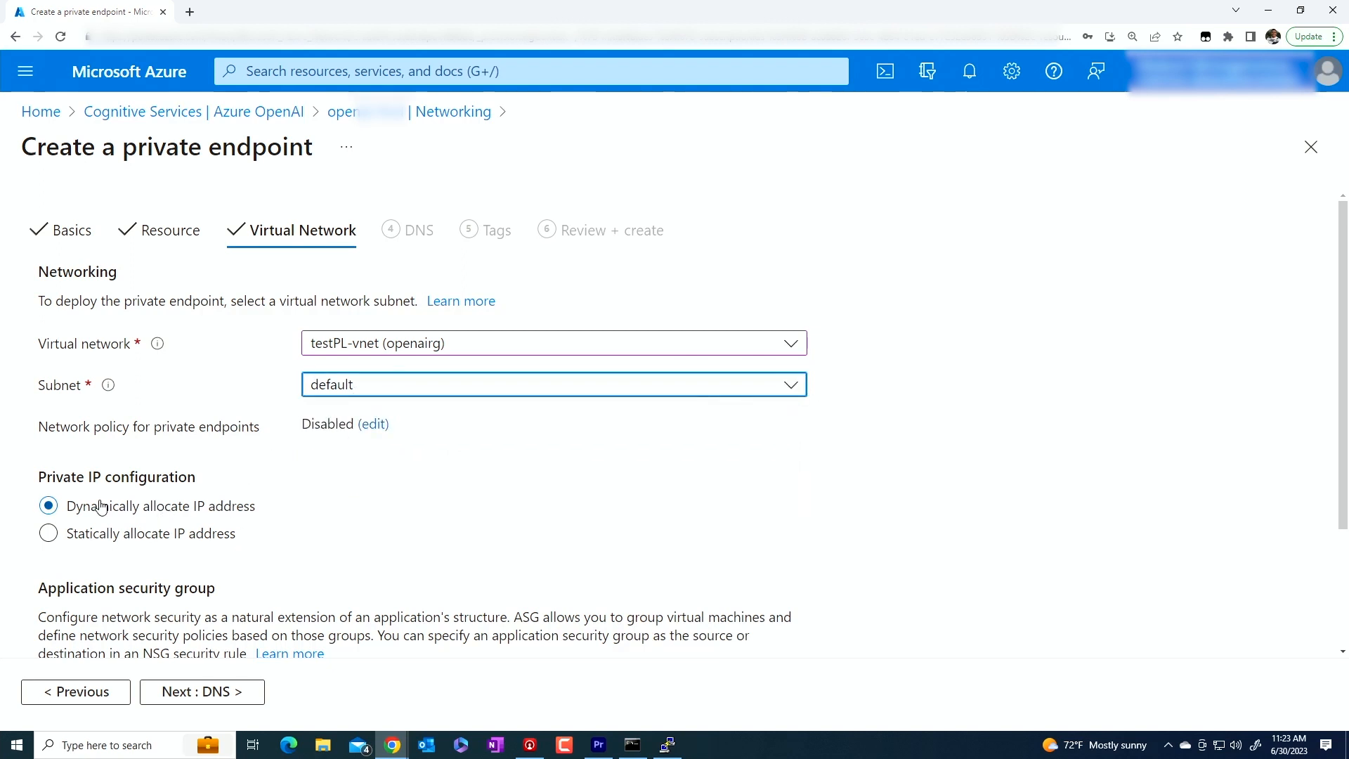
Keep dynamic IP allocation and private DNS zone integration, leave the tags empty, and proceed to the private endpoint's final review
{"action": "left_click", "coordinate": [233, 694]}
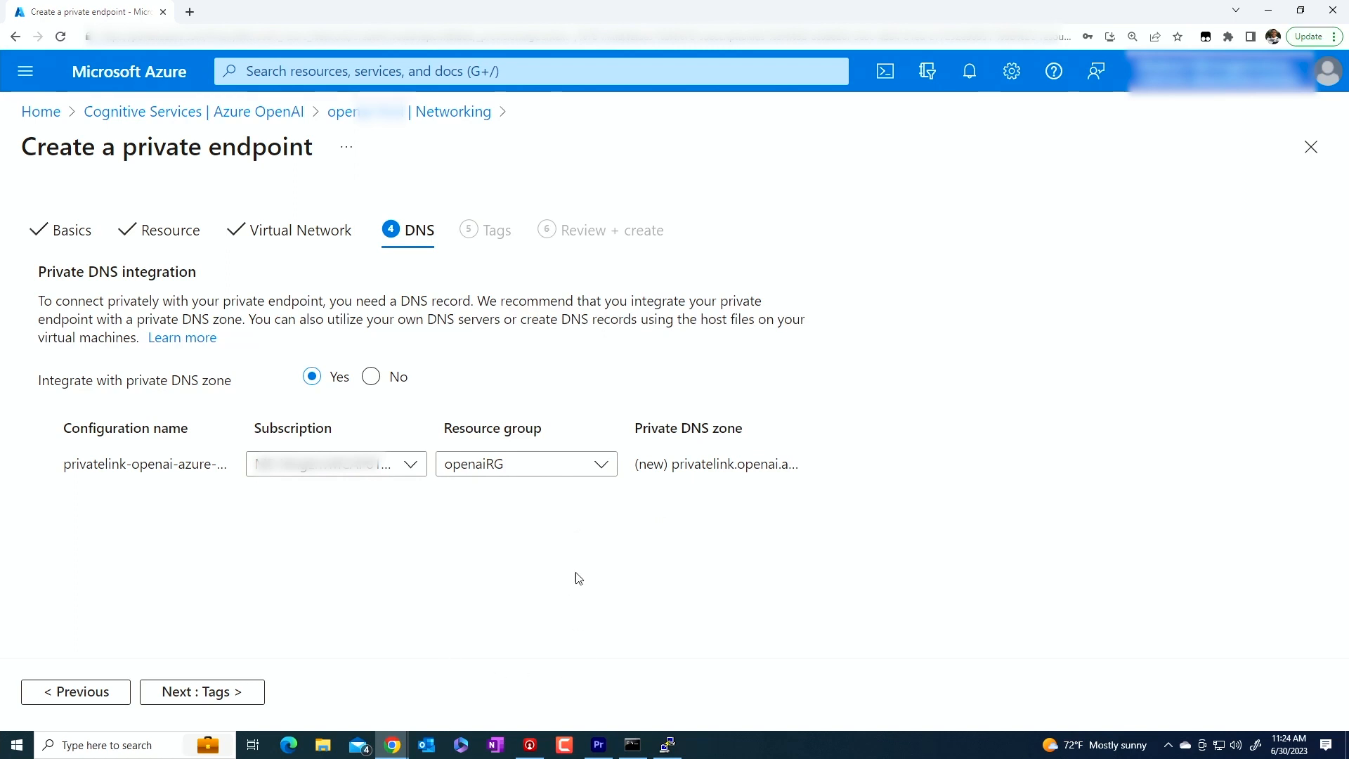
{"action": "left_click", "coordinate": [222, 690]}
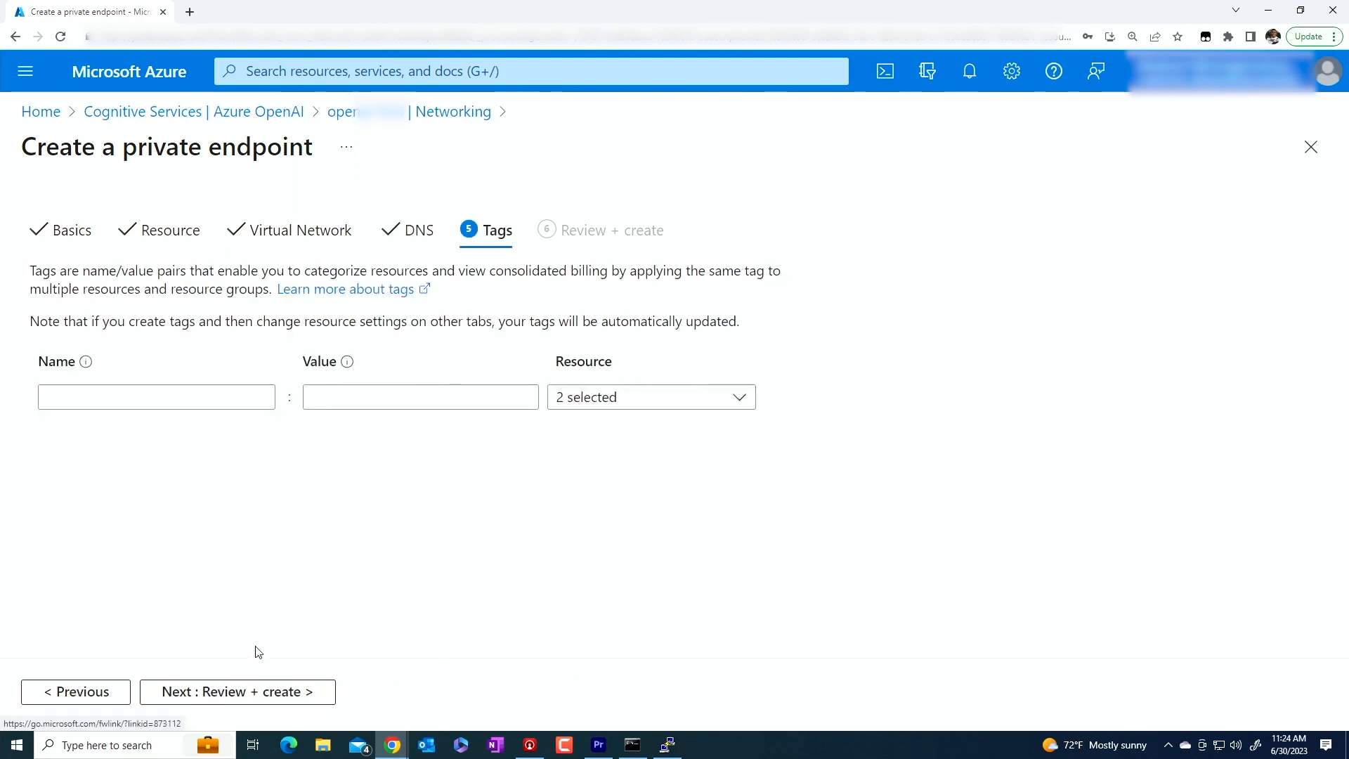
{"action": "left_click", "coordinate": [253, 695]}
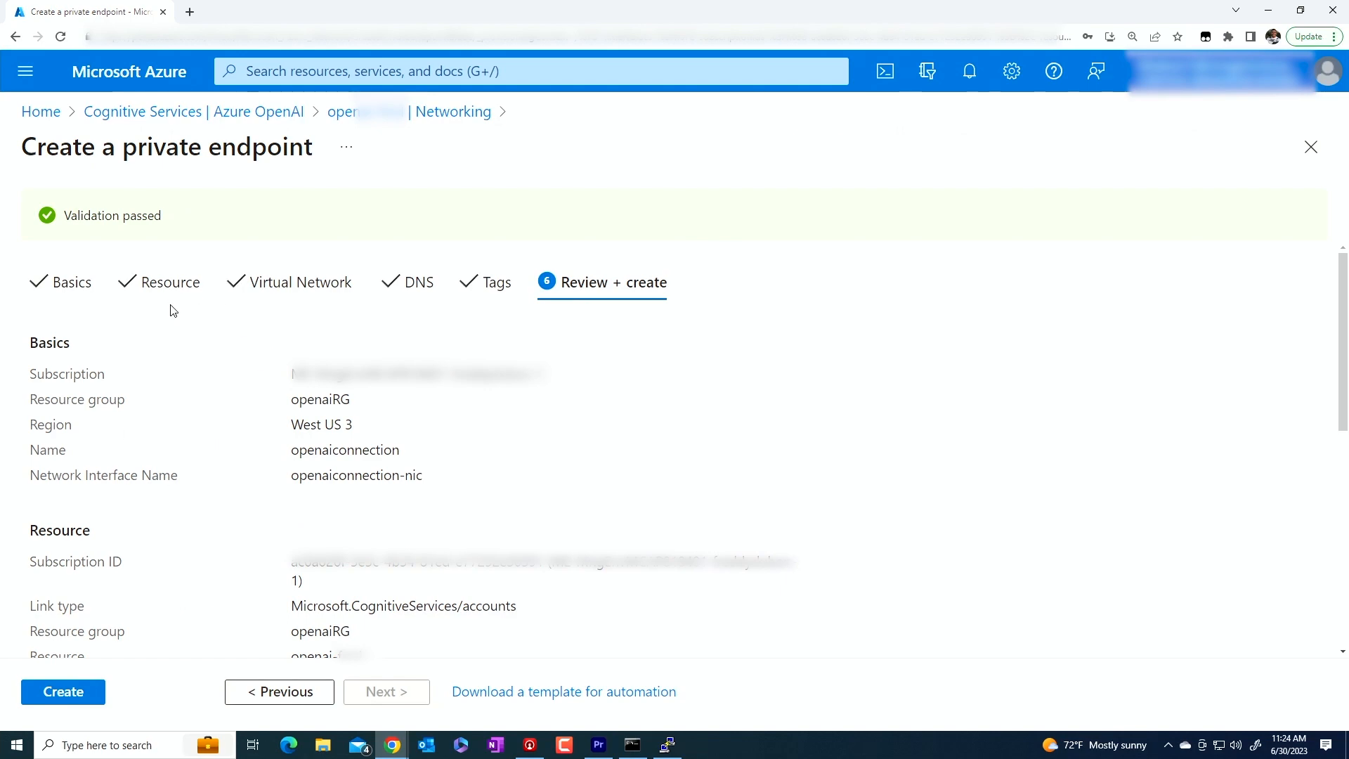
Leave the wizard without creating the endpoint and display the private endpoint connections of the openai-fmd resource
{"action": "left_click", "coordinate": [250, 111]}
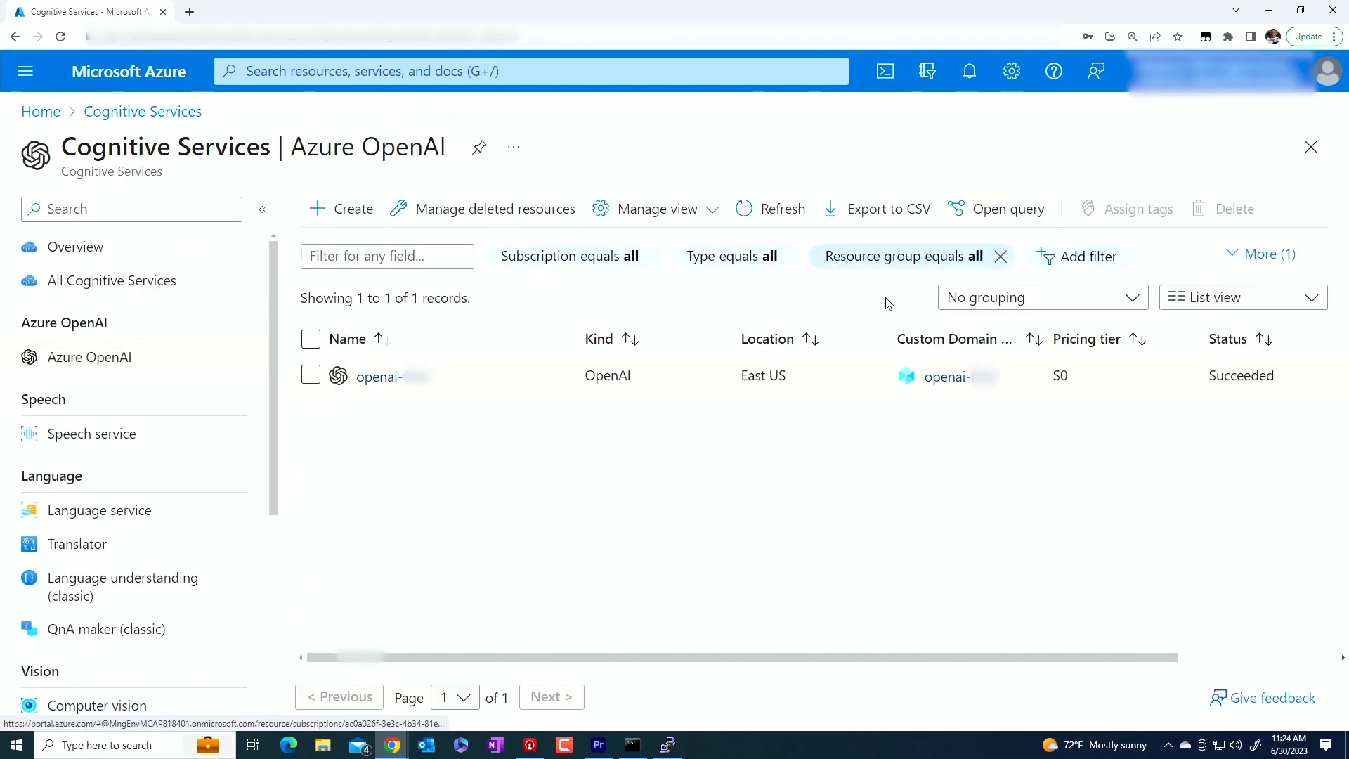
{"action": "left_click", "coordinate": [416, 384]}
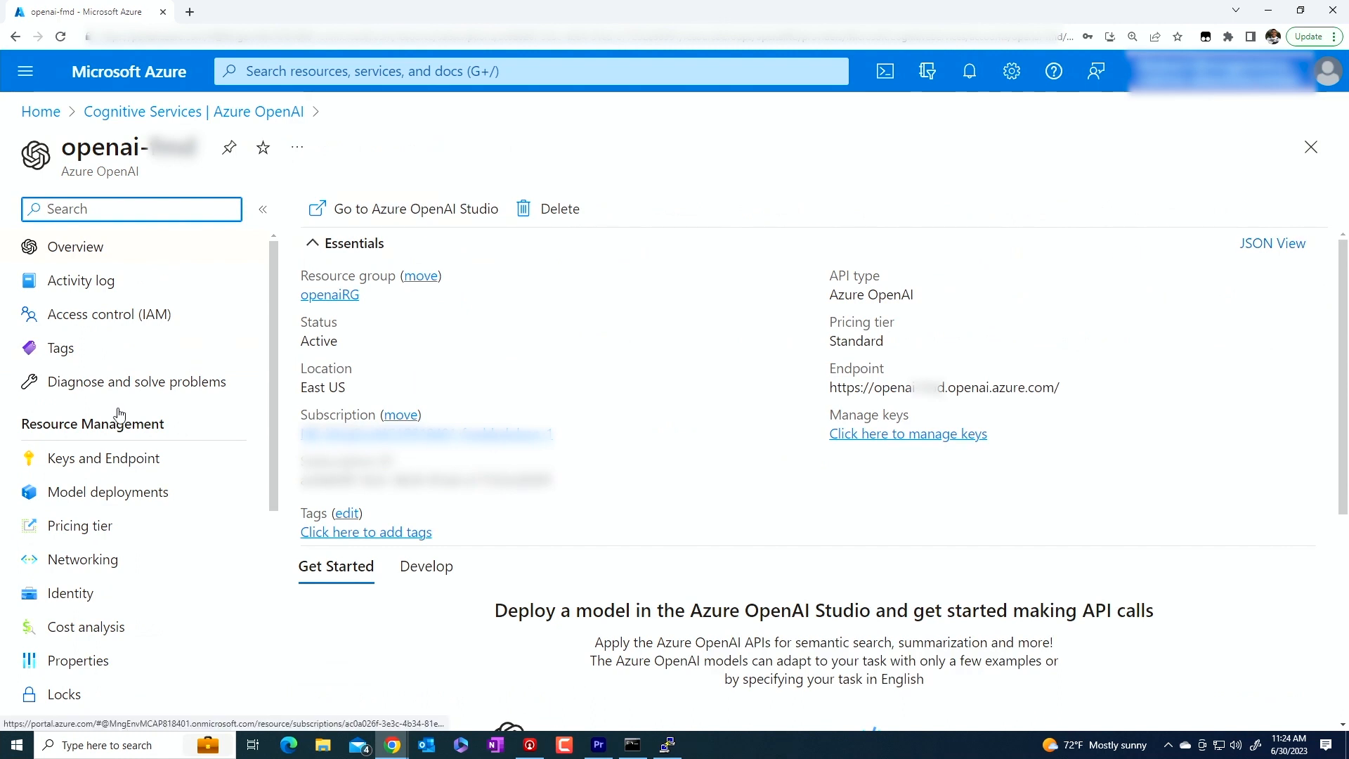
{"action": "left_click", "coordinate": [99, 561]}
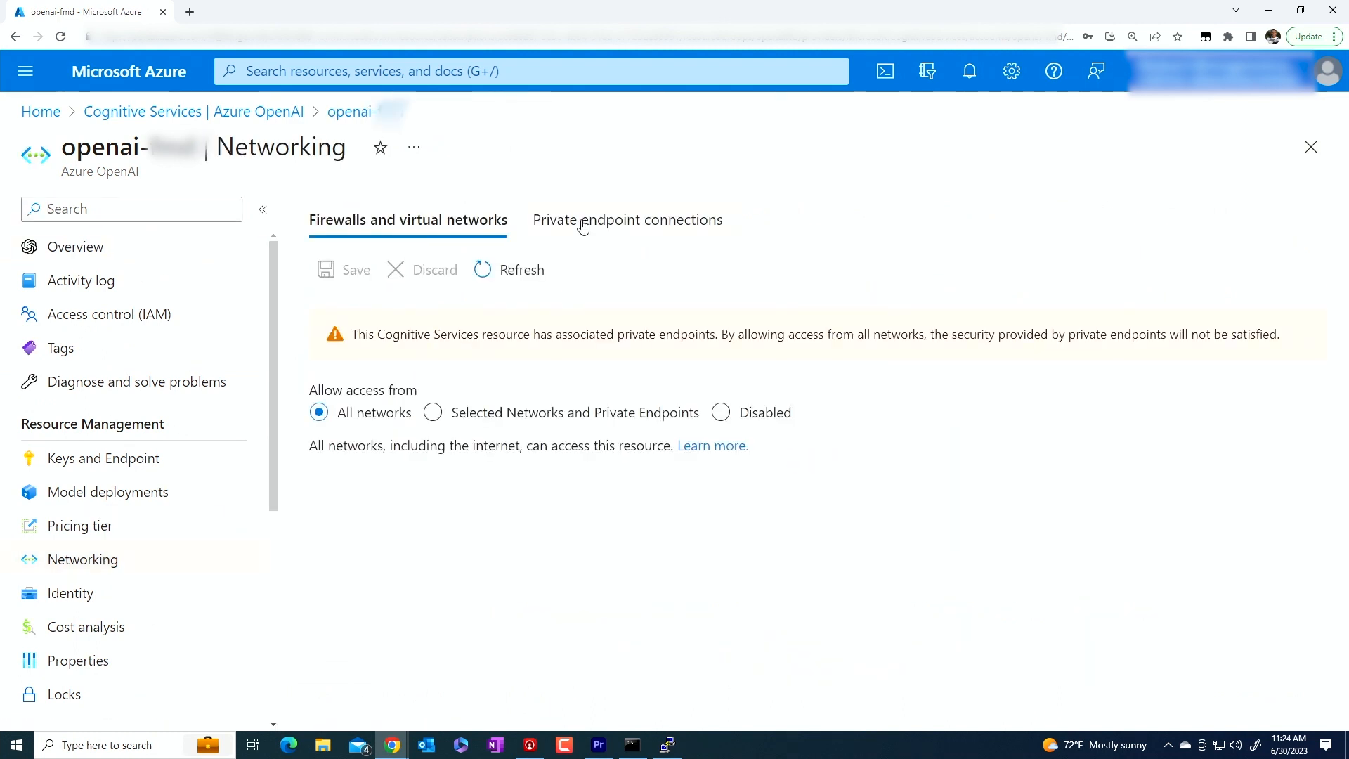
{"action": "left_click", "coordinate": [582, 222]}
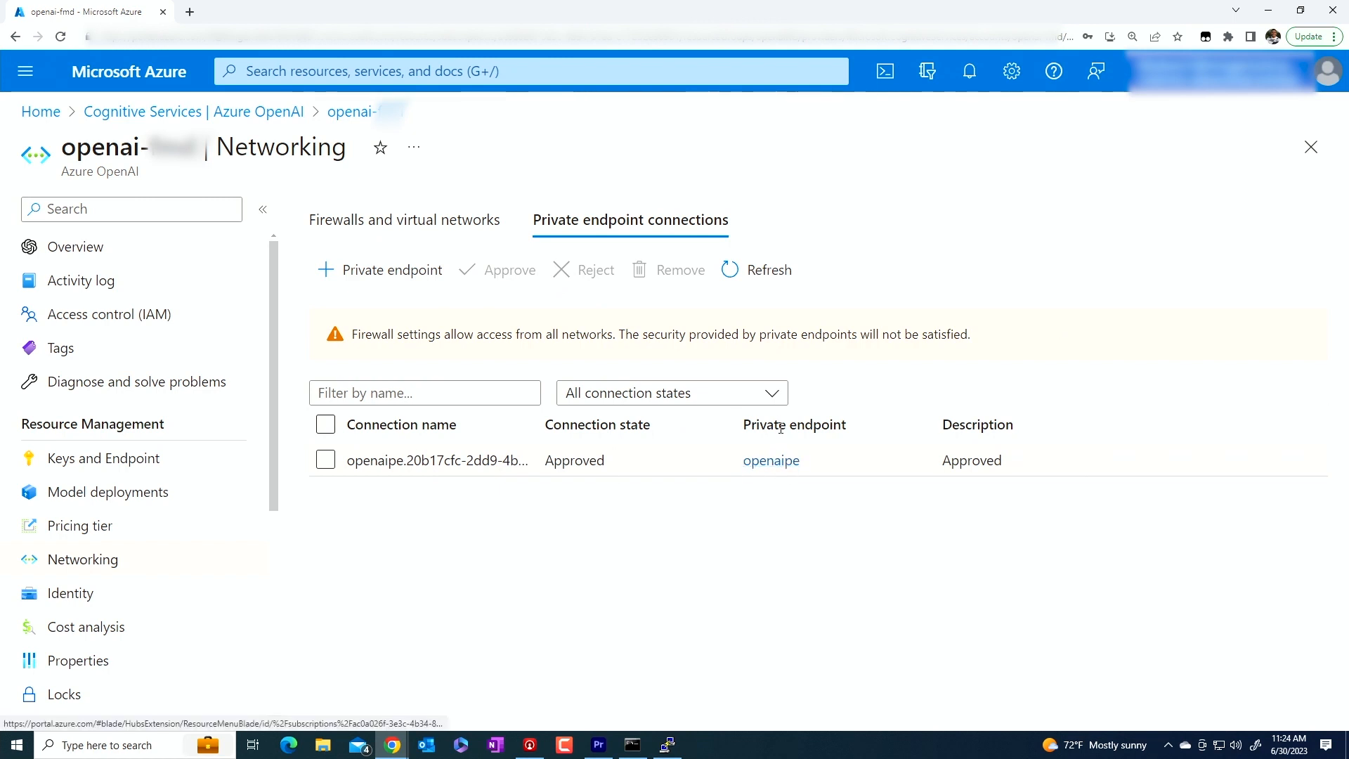
Open the network interface of the existing openaipe private endpoint and highlight its private IPv4 address
{"action": "left_click", "coordinate": [771, 461]}
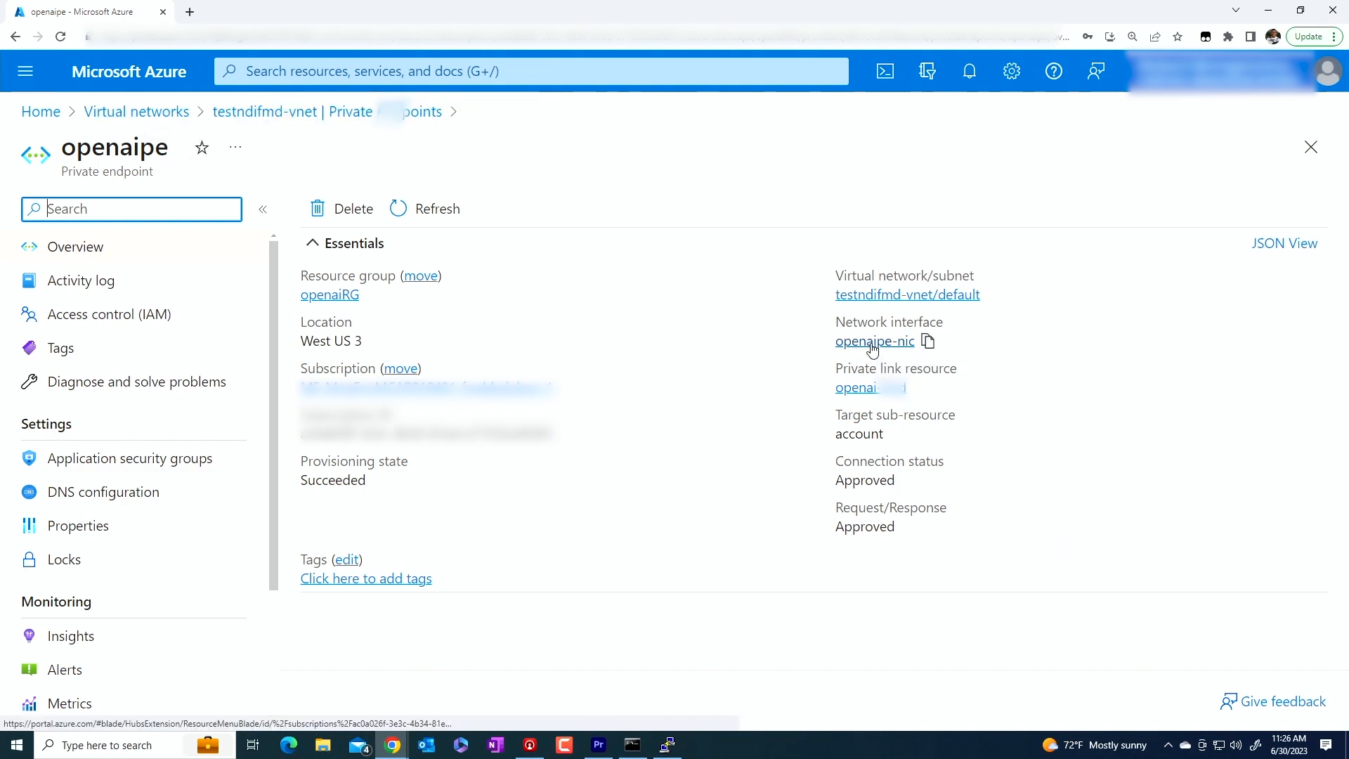
{"action": "left_click", "coordinate": [872, 344]}
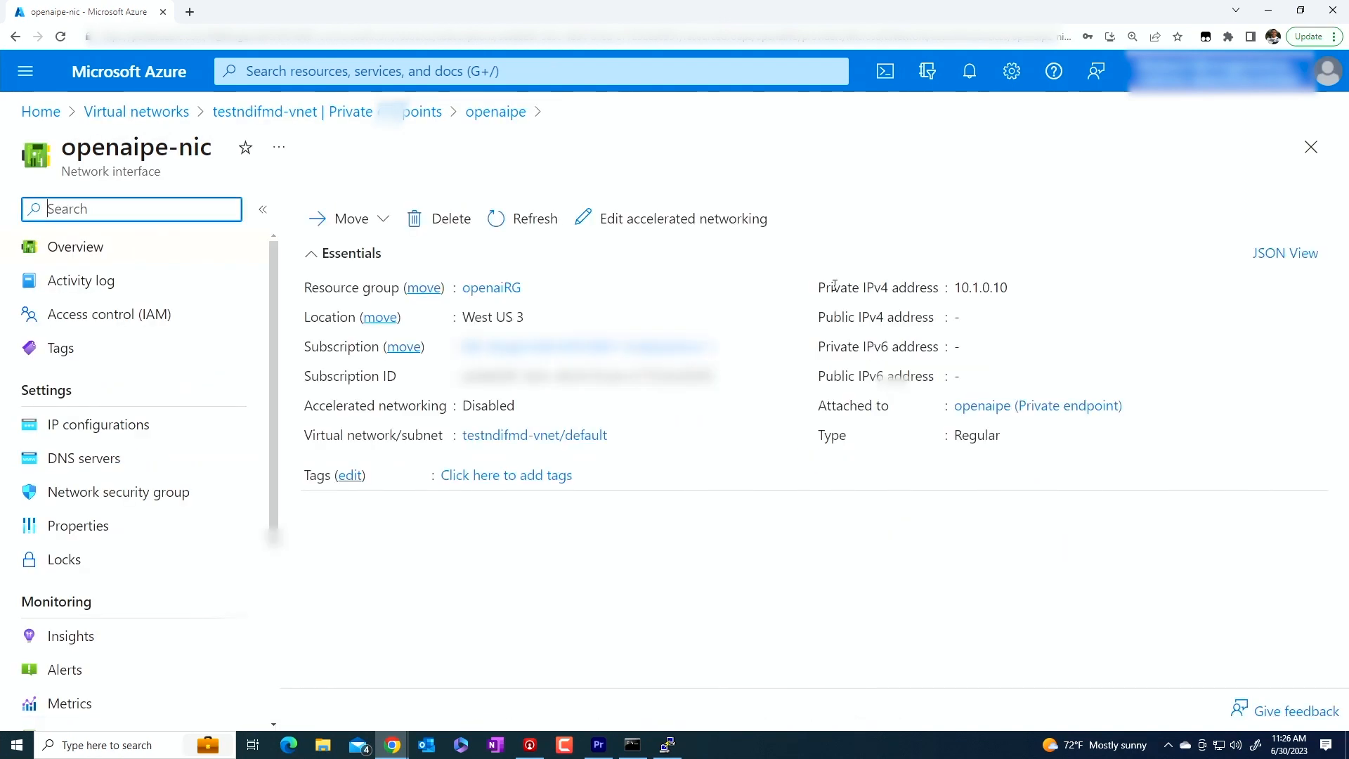
{"action": "left_click_drag", "start_coordinate": [818, 287], "coordinate": [1016, 286]}
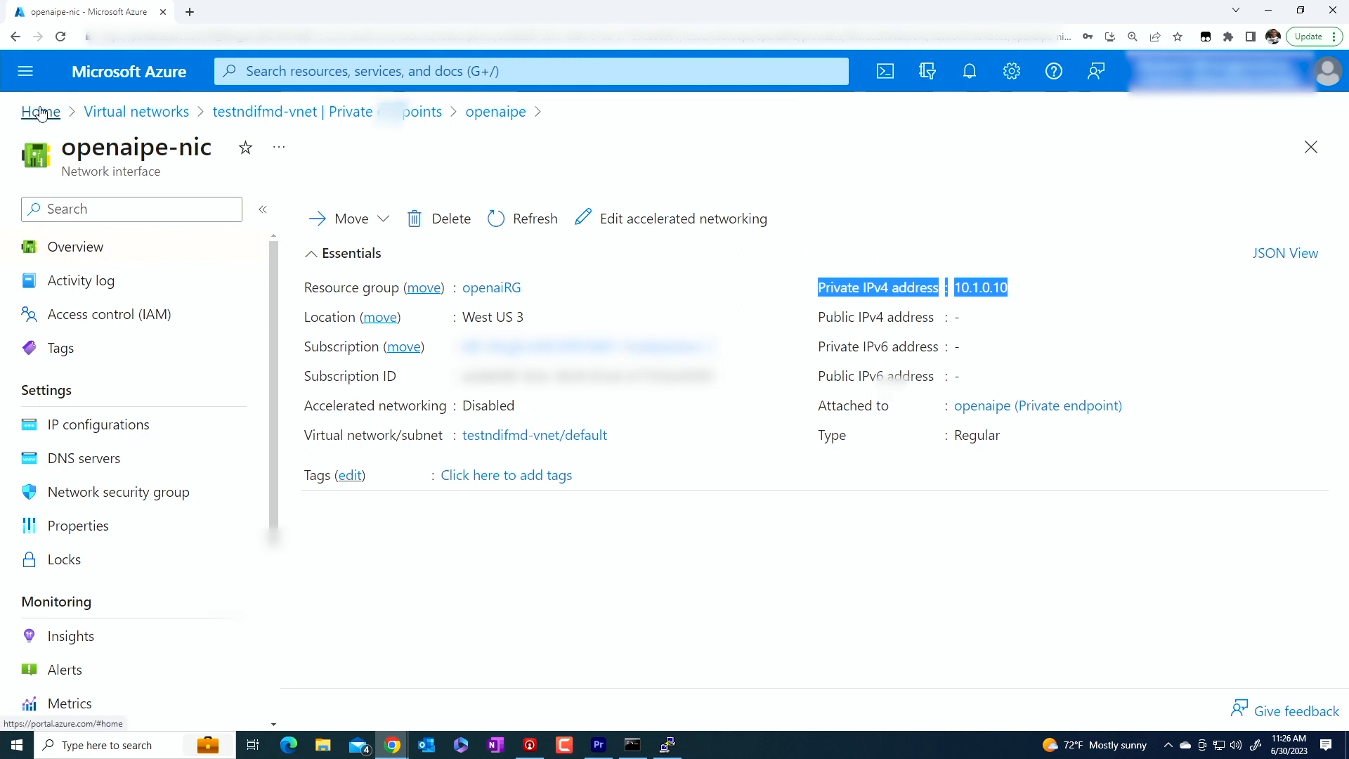
{"action": "left_click", "coordinate": [668, 745]}
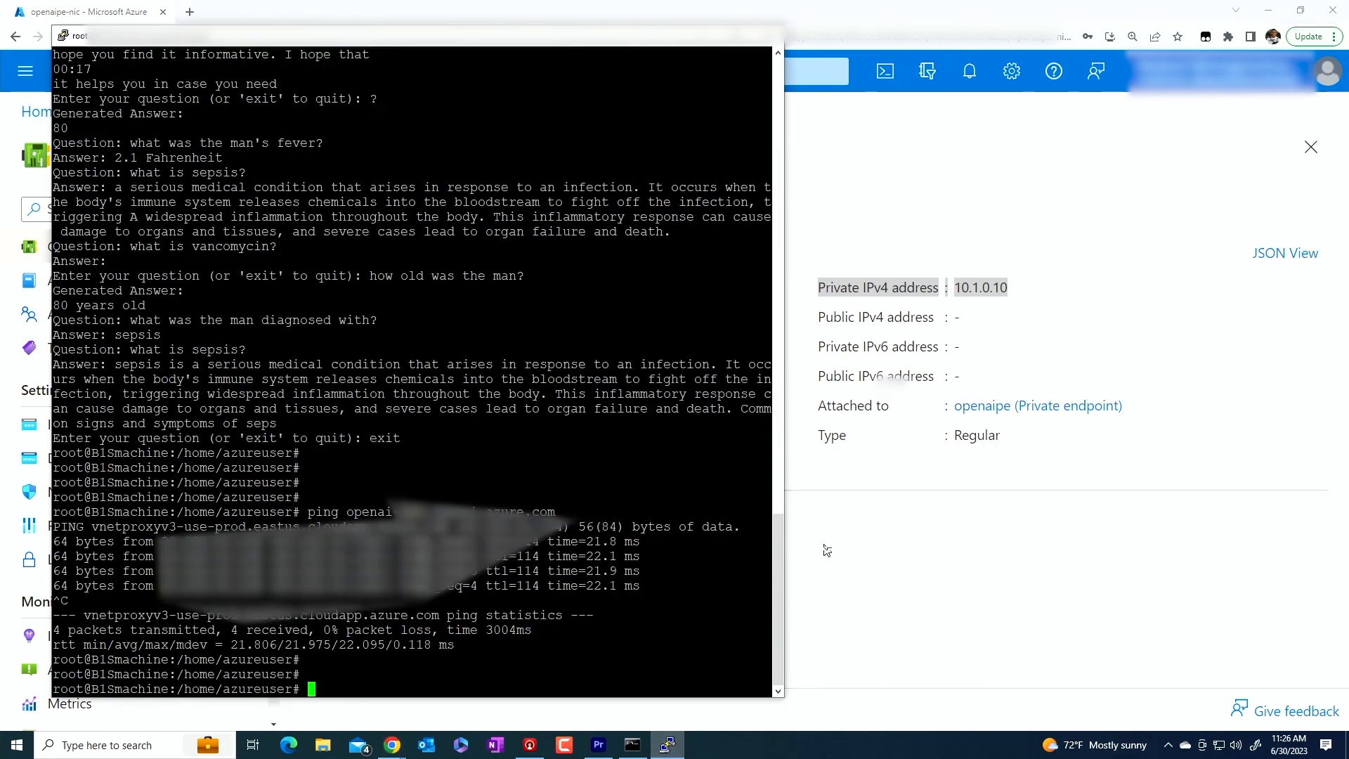
{"action": "left_click", "coordinate": [864, 546]}
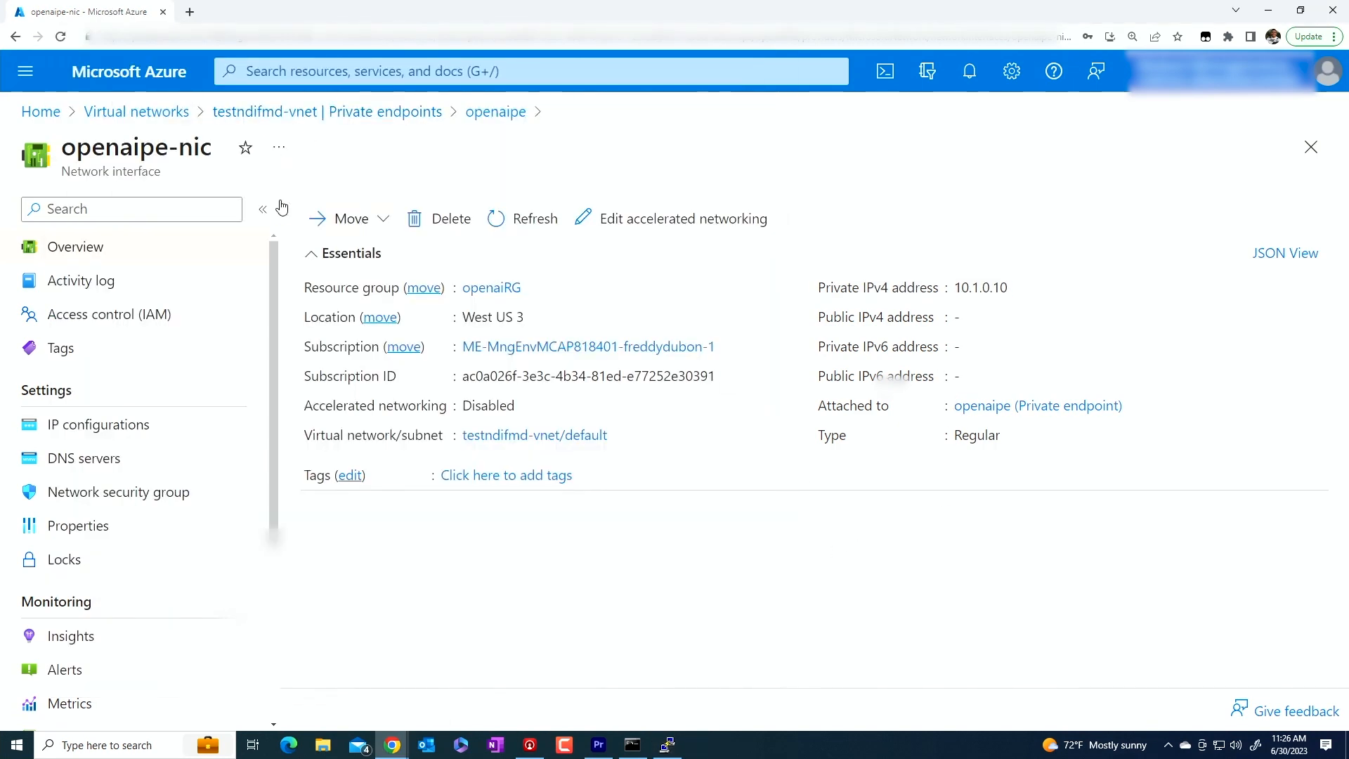
Return through the portal home page to the openai-fmd resource's networking settings and view its private endpoint connections
{"action": "left_click", "coordinate": [58, 115]}
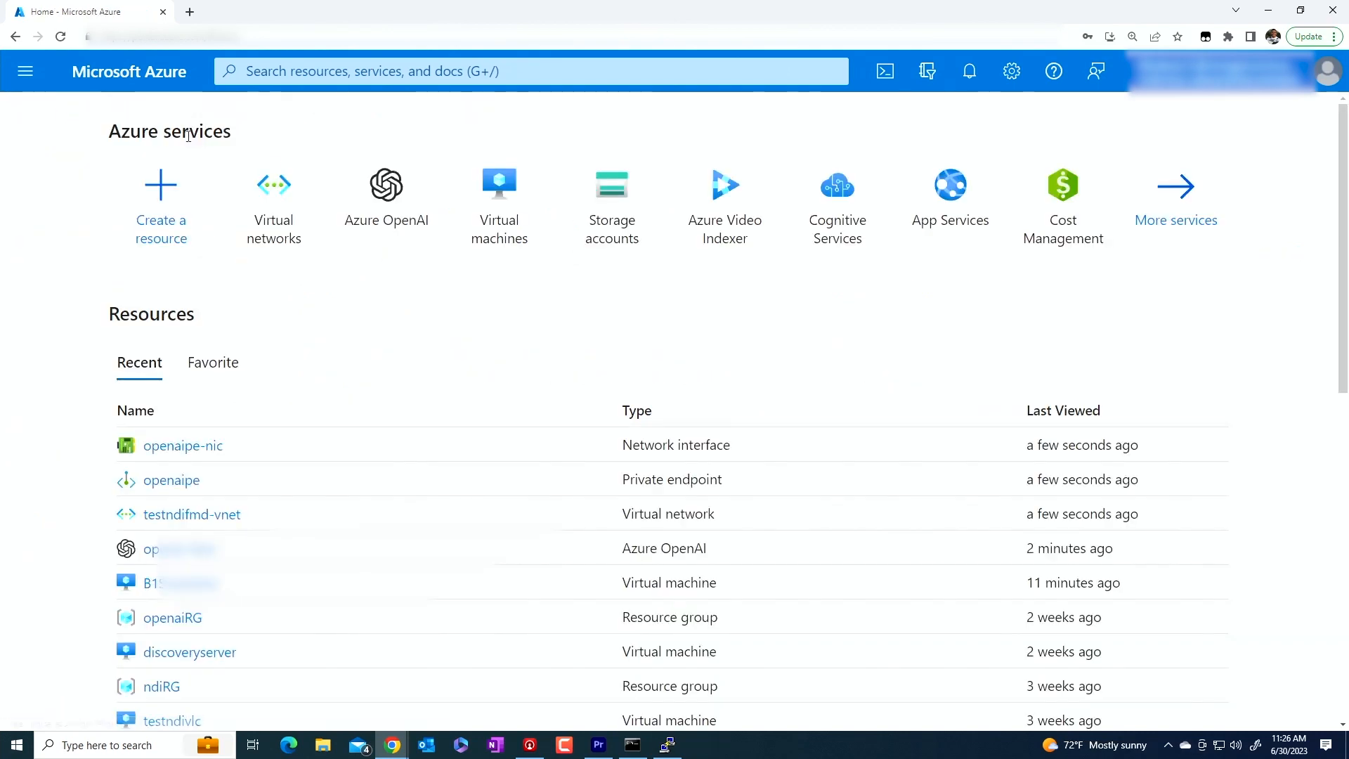
{"action": "left_click", "coordinate": [391, 189]}
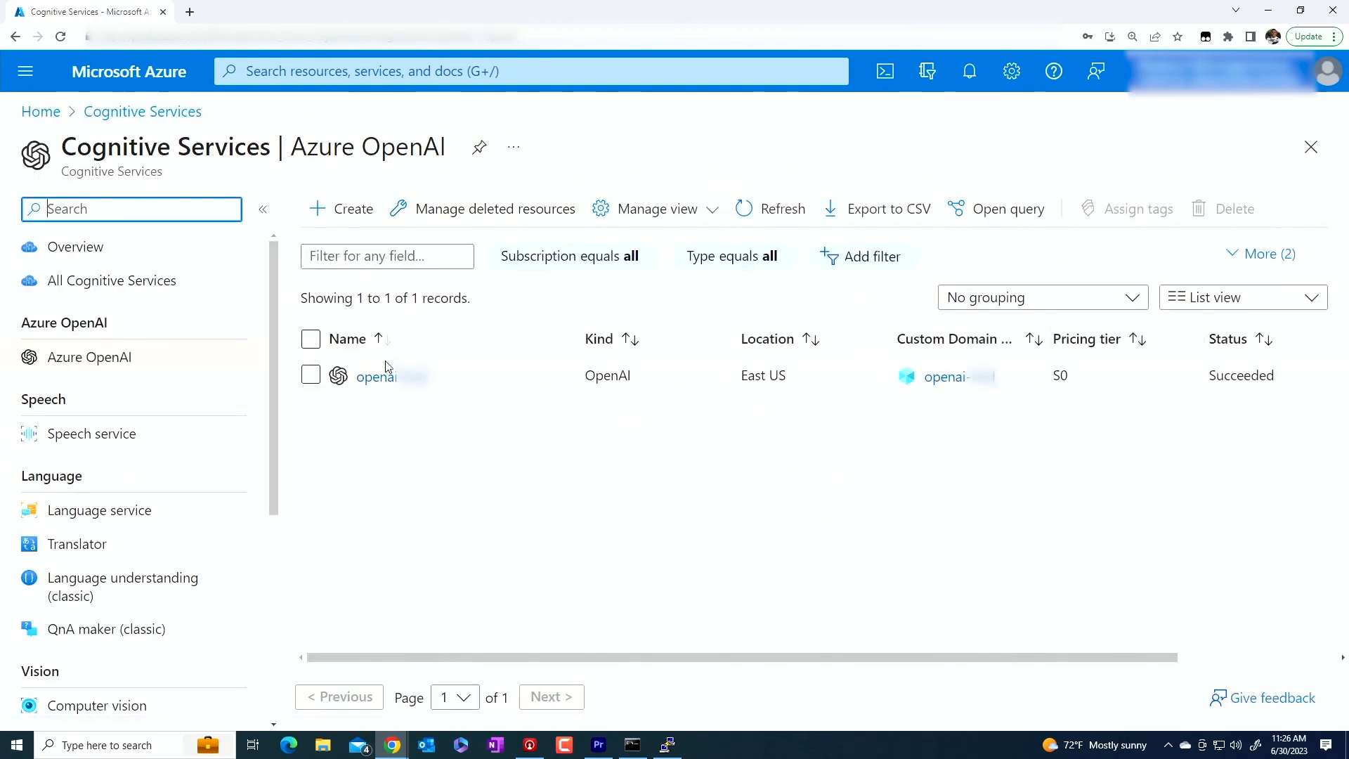
{"action": "left_click", "coordinate": [394, 379]}
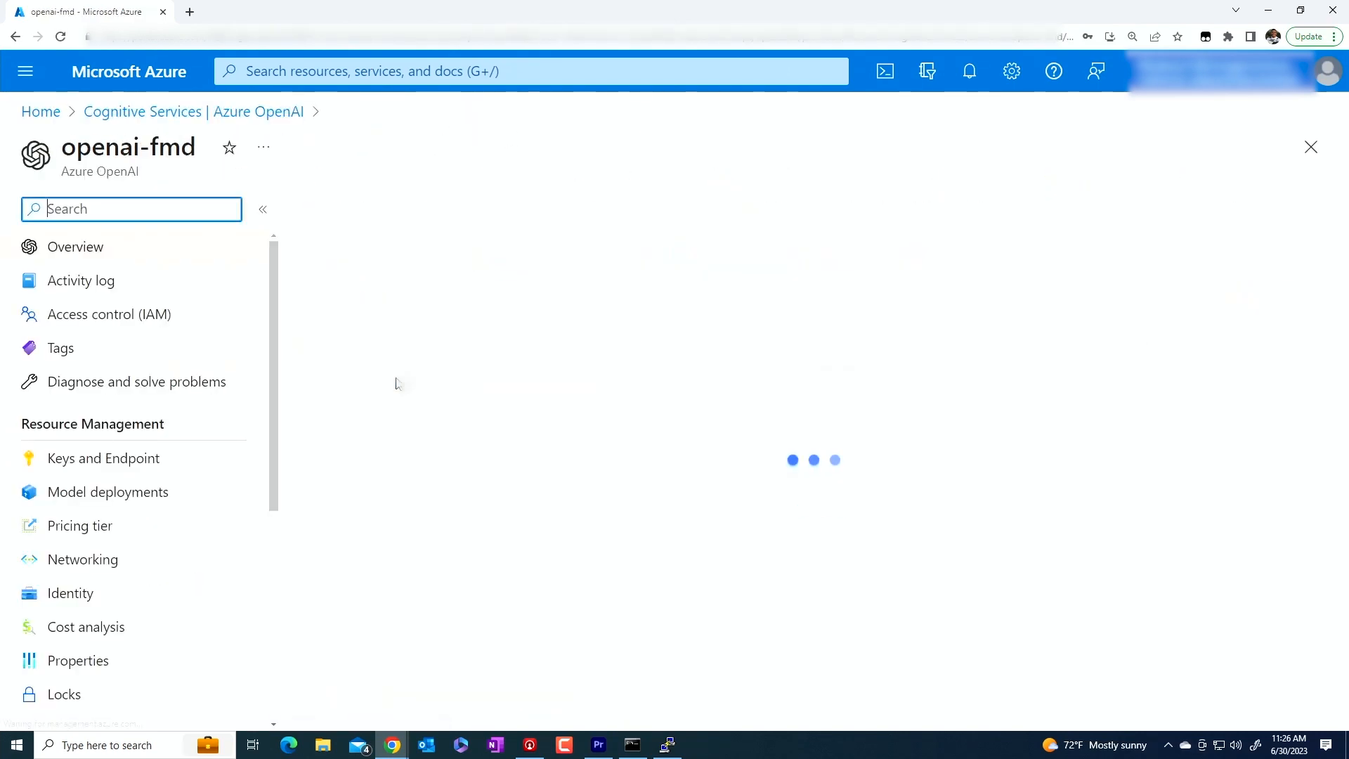
{"action": "left_click", "coordinate": [104, 559]}
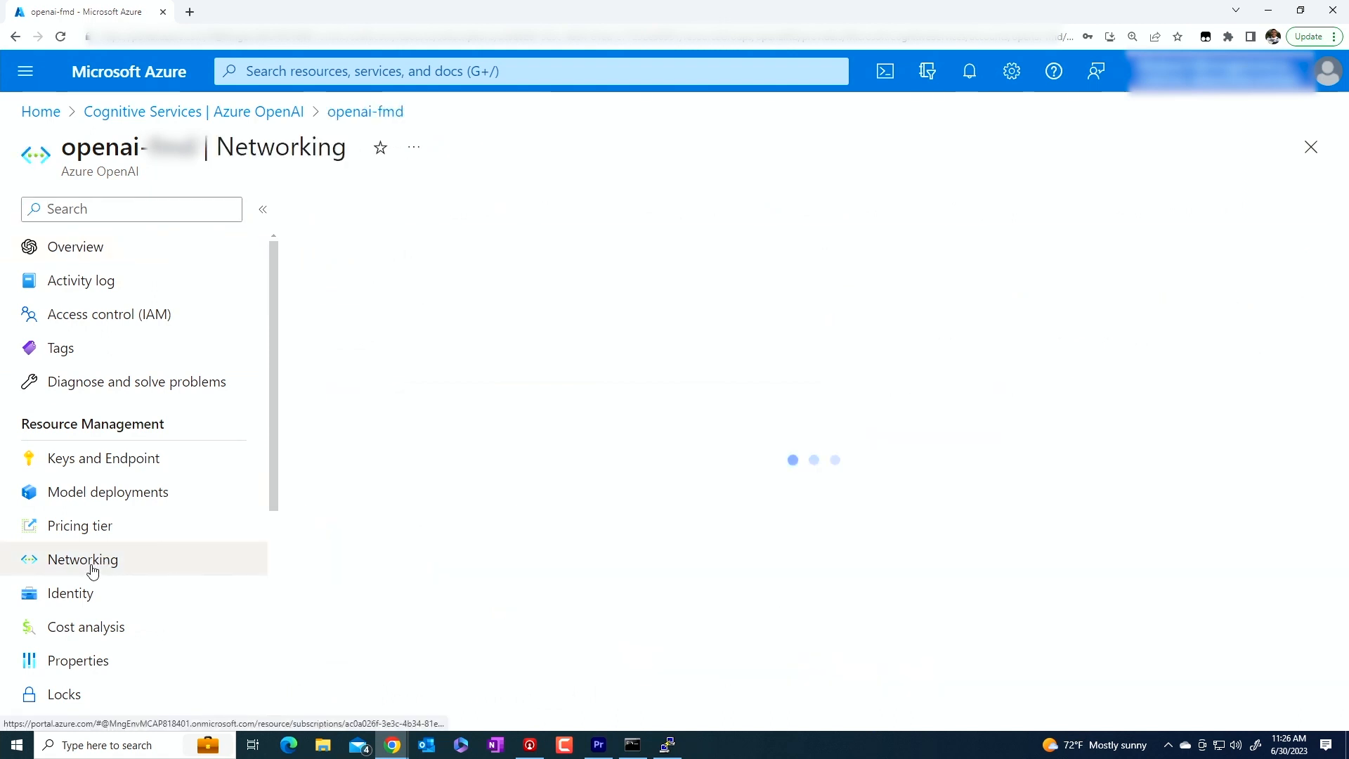
{"action": "left_click", "coordinate": [600, 226]}
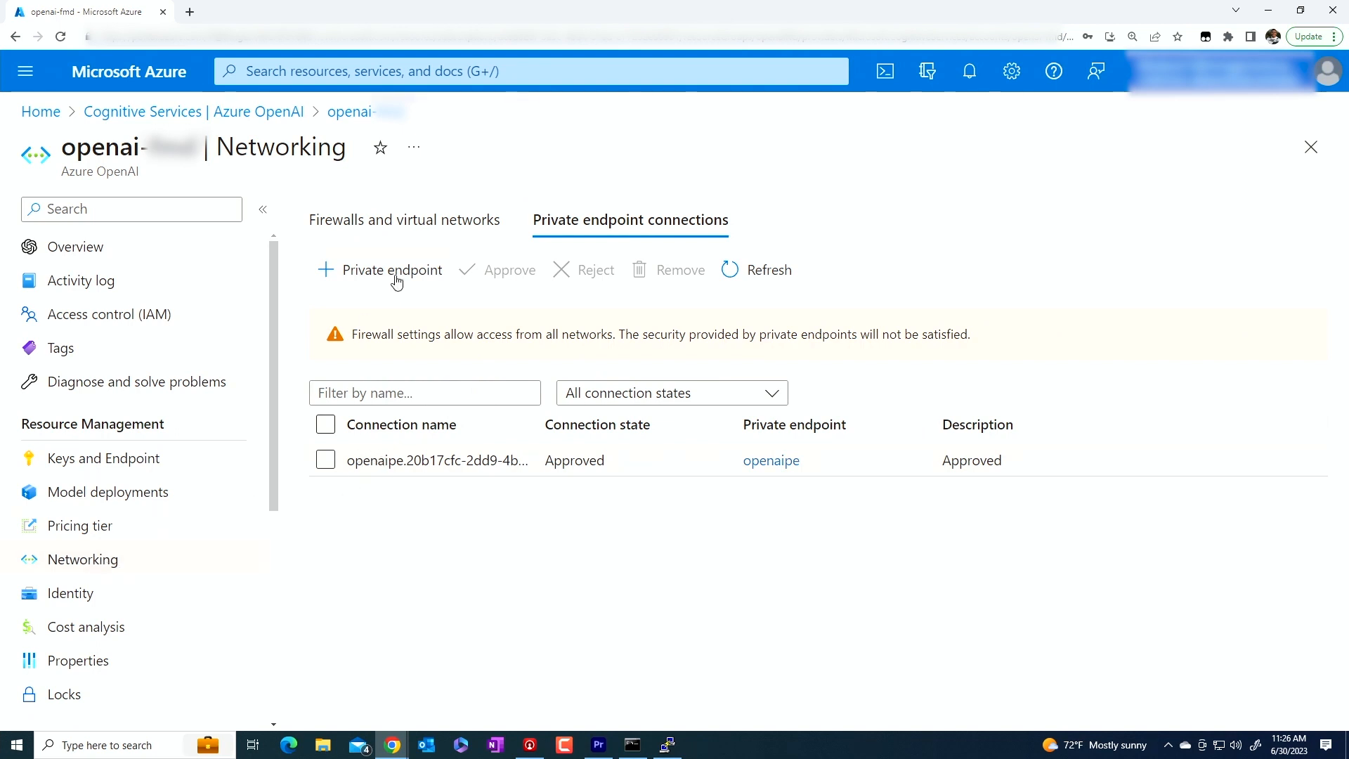
Set the OpenAI resource's allowed network access to Disabled, highlight the note about exclusive private endpoint access, and save the firewall settings
{"action": "left_click", "coordinate": [416, 232]}
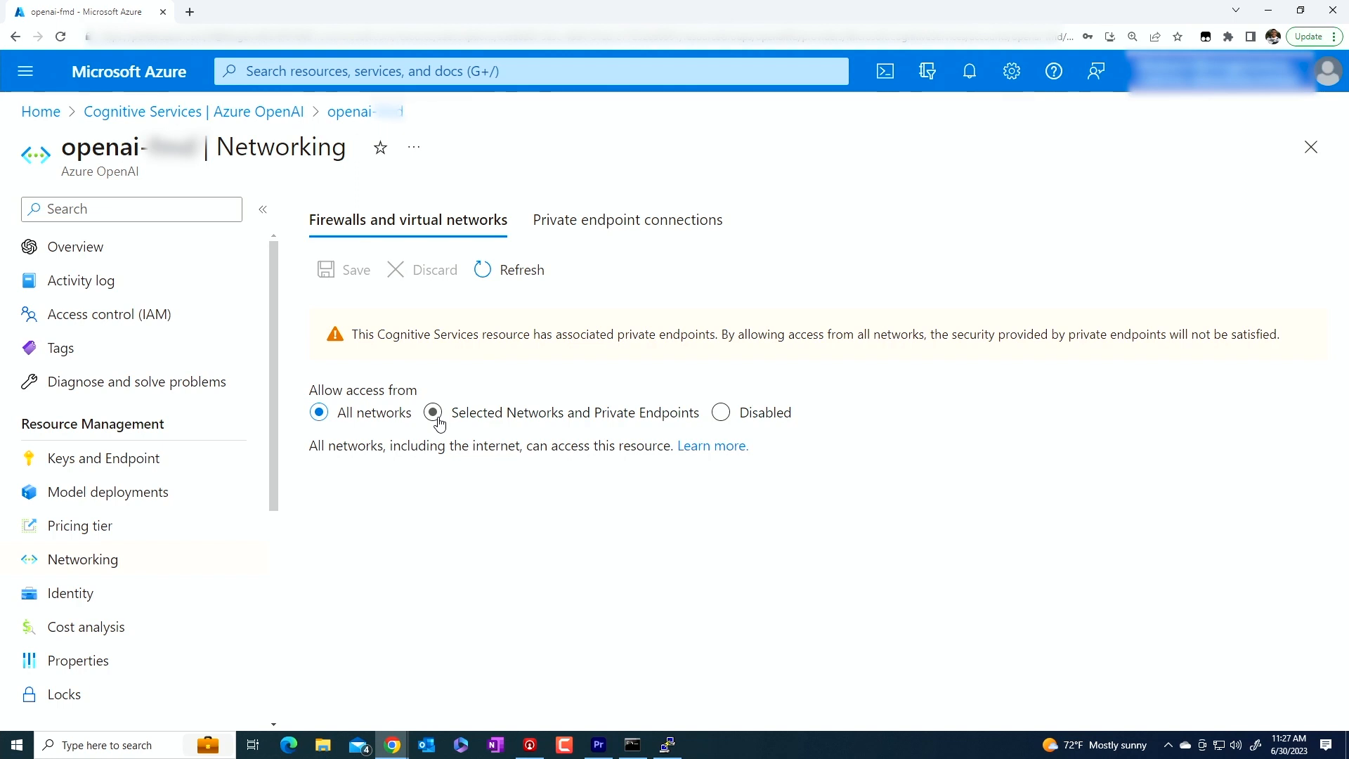
{"action": "left_click", "coordinate": [724, 413]}
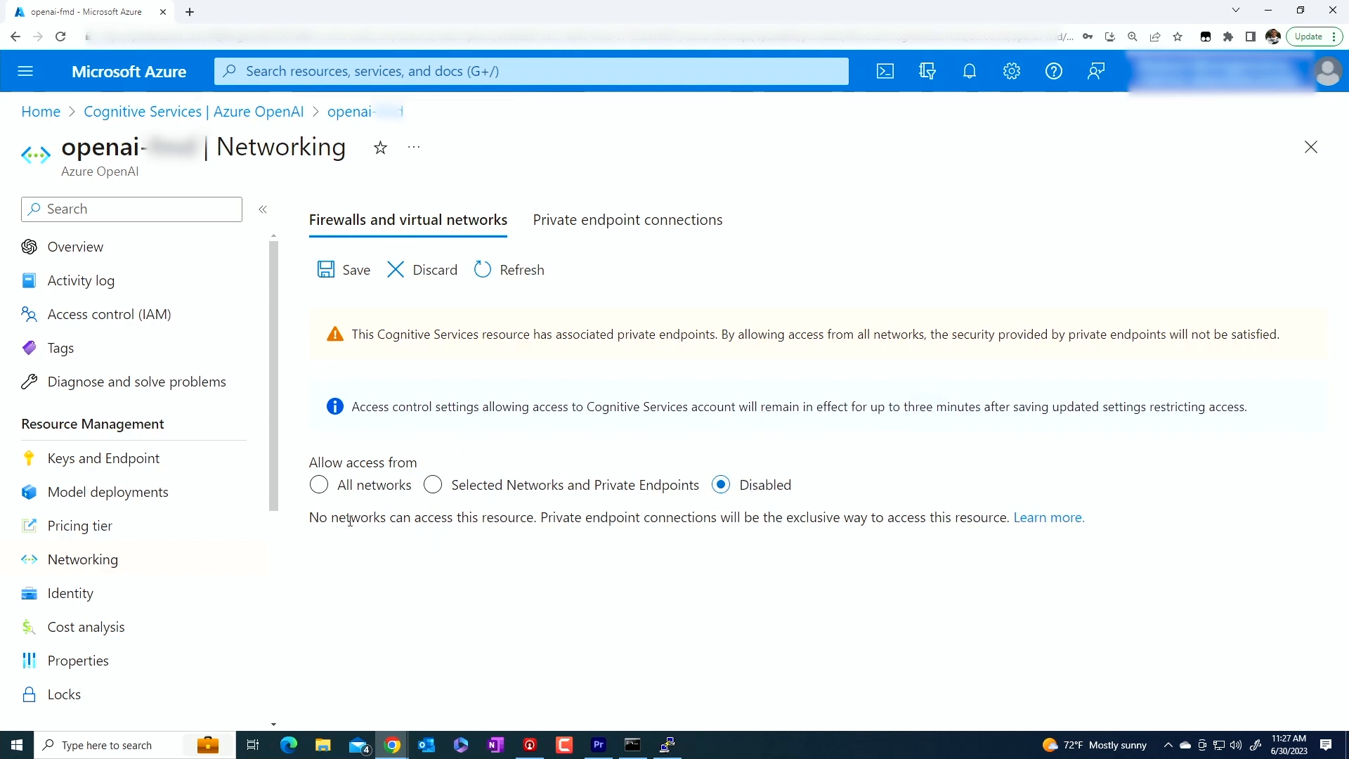
{"action": "left_click_drag", "start_coordinate": [454, 520], "coordinate": [1006, 521]}
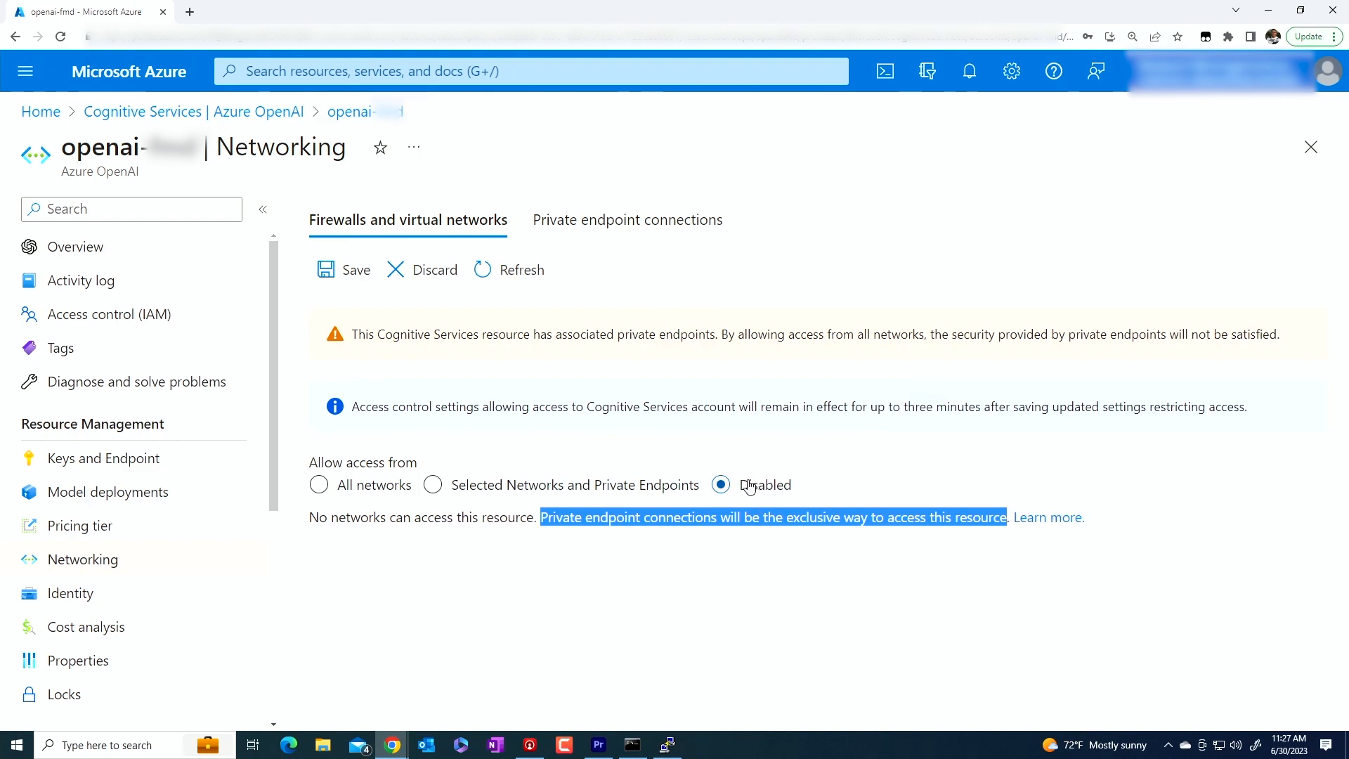
{"action": "left_click", "coordinate": [352, 272]}
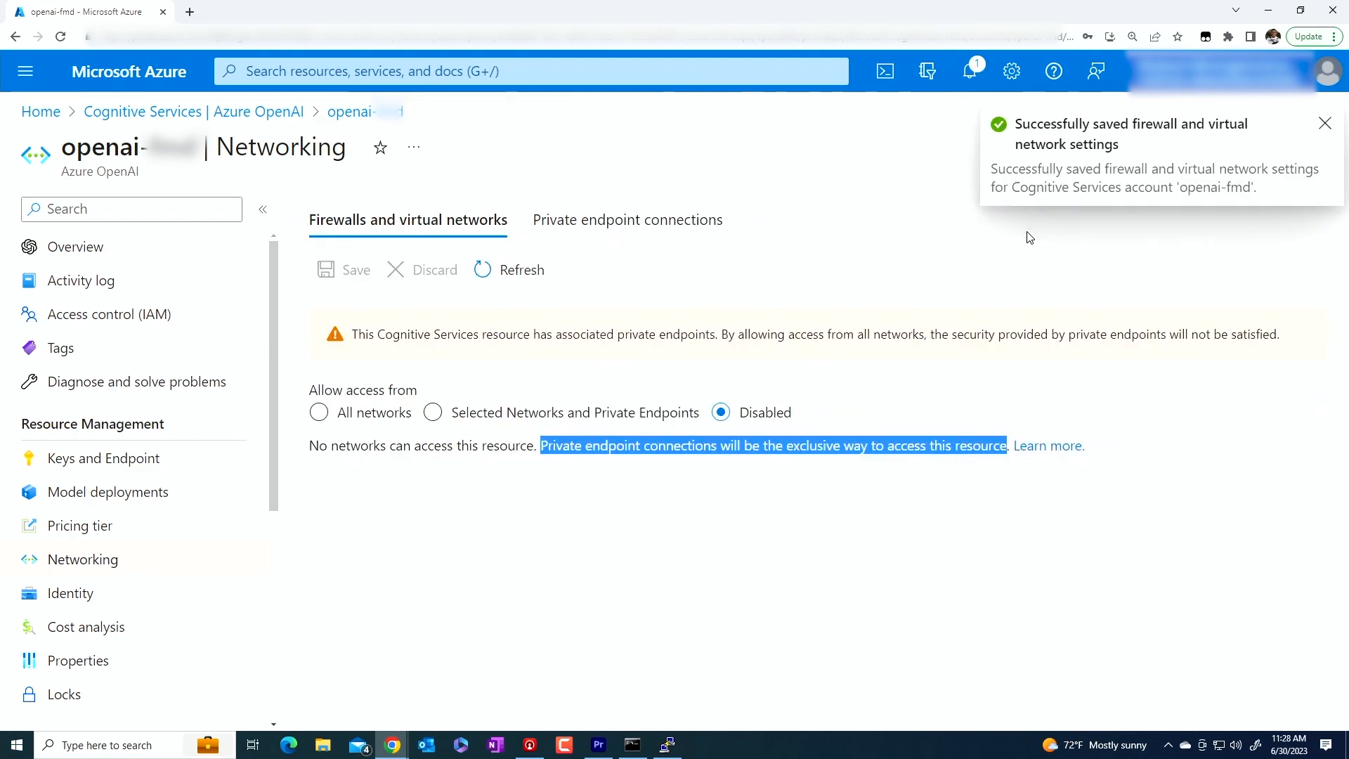
Dismiss the save notification and open the B1Smachine virtual machine's page from the list of virtual machines
{"action": "left_click", "coordinate": [1325, 124]}
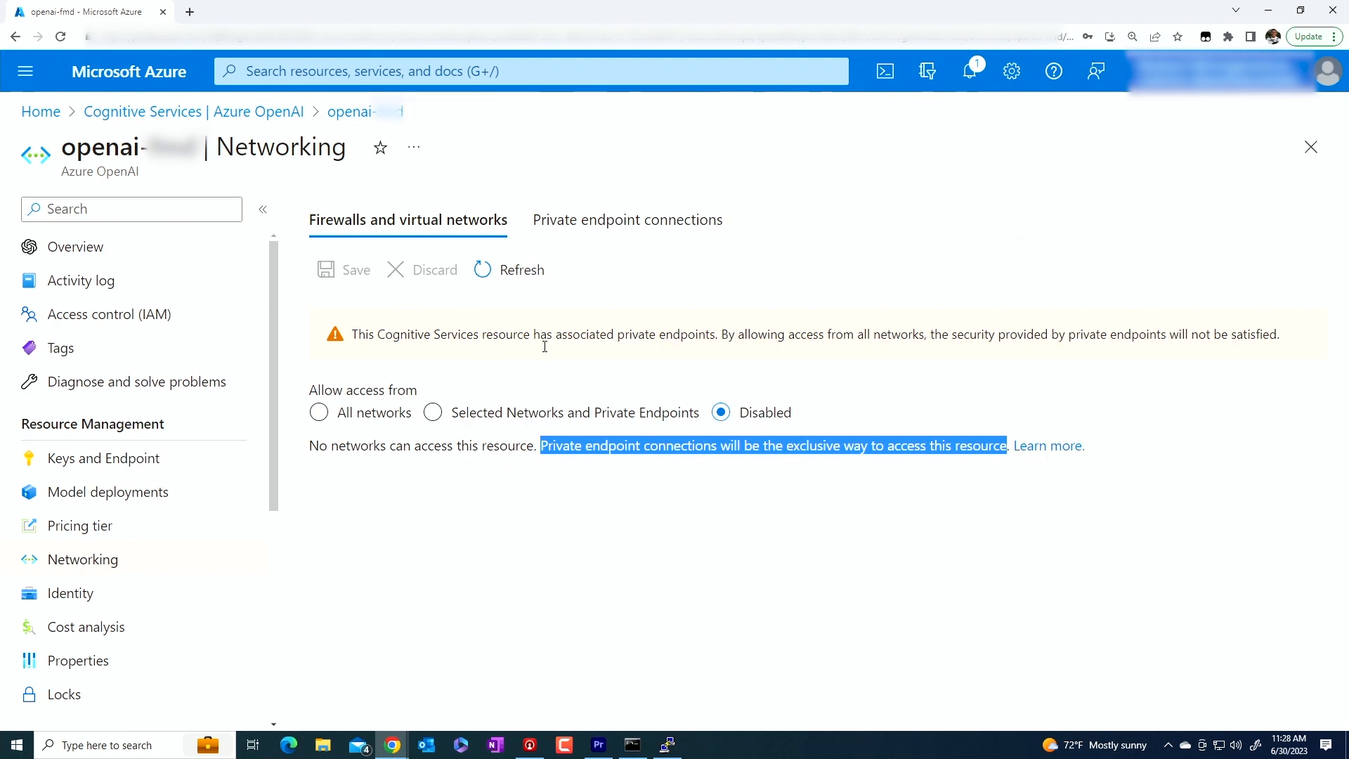
{"action": "left_click", "coordinate": [58, 121]}
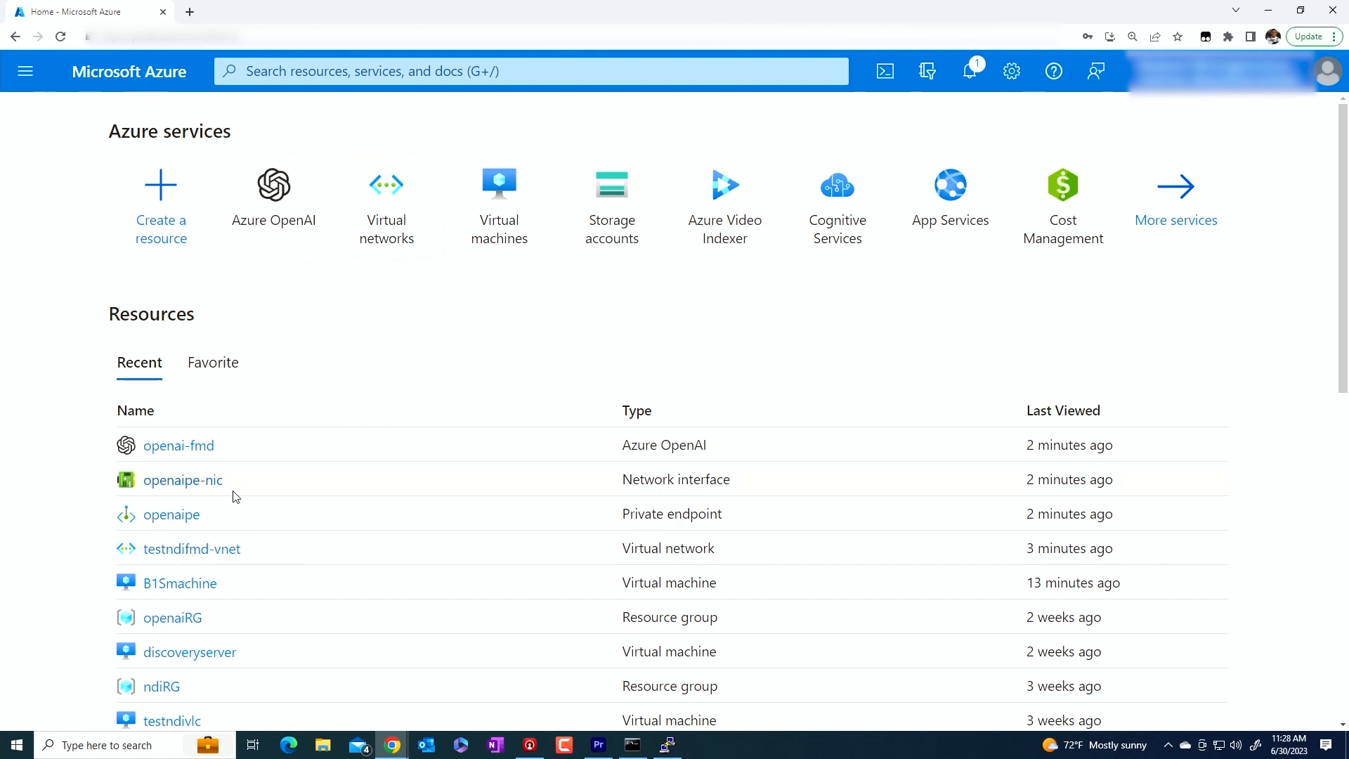
{"action": "left_click", "coordinate": [508, 242]}
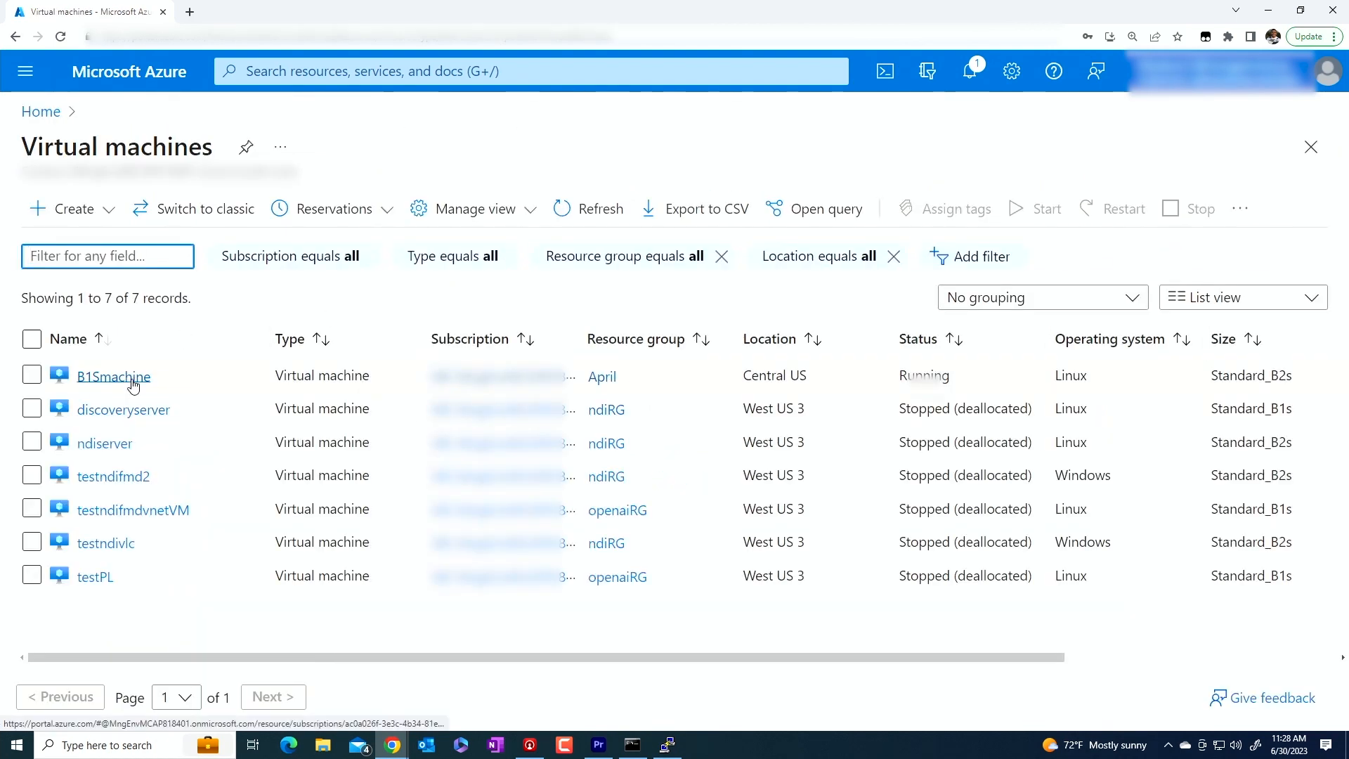
{"action": "left_click", "coordinate": [134, 386]}
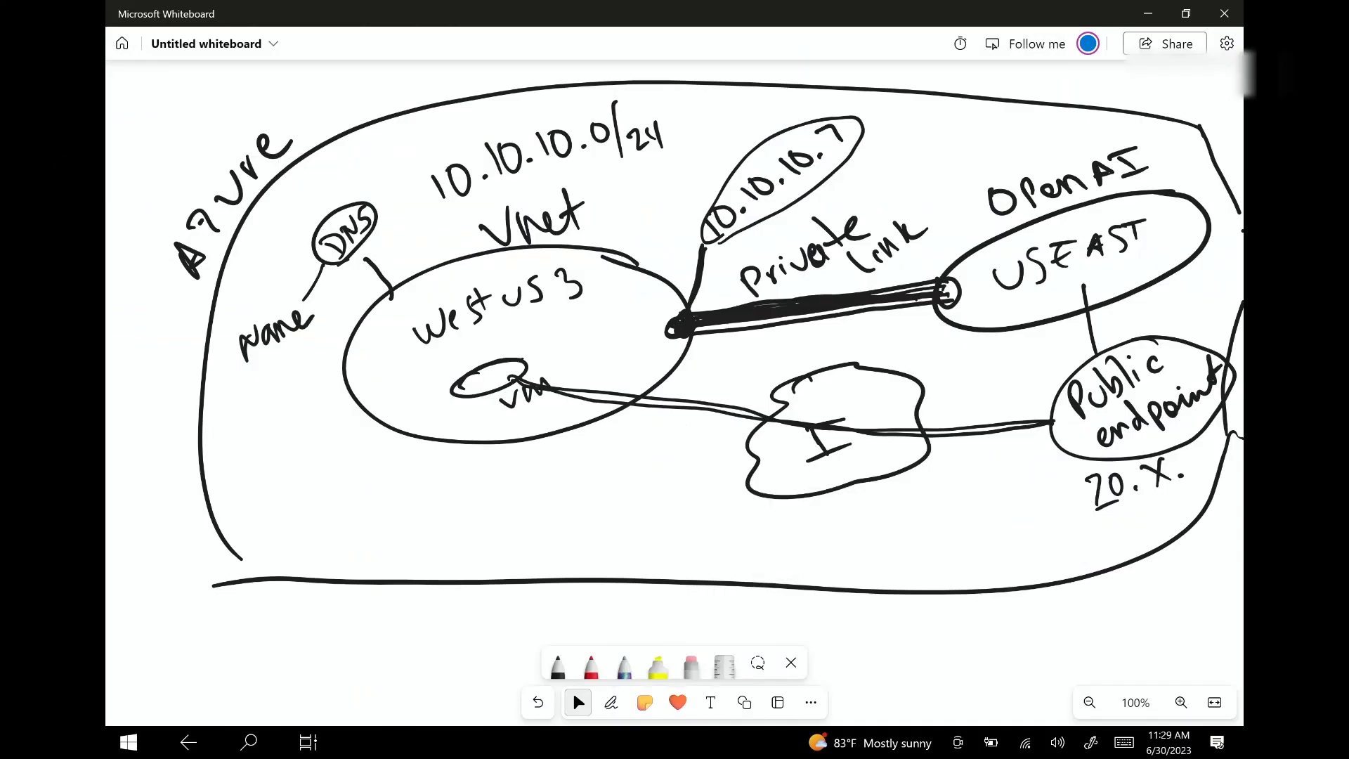
On the Microsoft Whiteboard diagram, draw a second network oval below the West US 3 one with a small circle labelled VM inside
{"action": "left_click", "coordinate": [612, 702]}
{"action": "mouse_move", "coordinate": [498, 475]}
{"action": "left_mouse_down"}
{"action": "mouse_move", "coordinate": [308, 538]}
{"action": "mouse_move", "coordinate": [487, 573]}
{"action": "mouse_move", "coordinate": [529, 479]}
{"action": "mouse_move", "coordinate": [478, 473]}
{"action": "left_mouse_up"}
{"action": "mouse_move", "coordinate": [390, 529]}
{"action": "left_mouse_down"}
{"action": "mouse_move", "coordinate": [401, 548]}
{"action": "mouse_move", "coordinate": [415, 528]}
{"action": "left_mouse_up"}
{"action": "left_click", "coordinate": [426, 546]}
{"action": "mouse_move", "coordinate": [427, 529]}
{"action": "left_mouse_down"}
{"action": "mouse_move", "coordinate": [440, 539]}
{"action": "mouse_move", "coordinate": [390, 541]}
{"action": "mouse_move", "coordinate": [444, 555]}
{"action": "left_mouse_up"}
{"action": "left_click", "coordinate": [450, 538]}
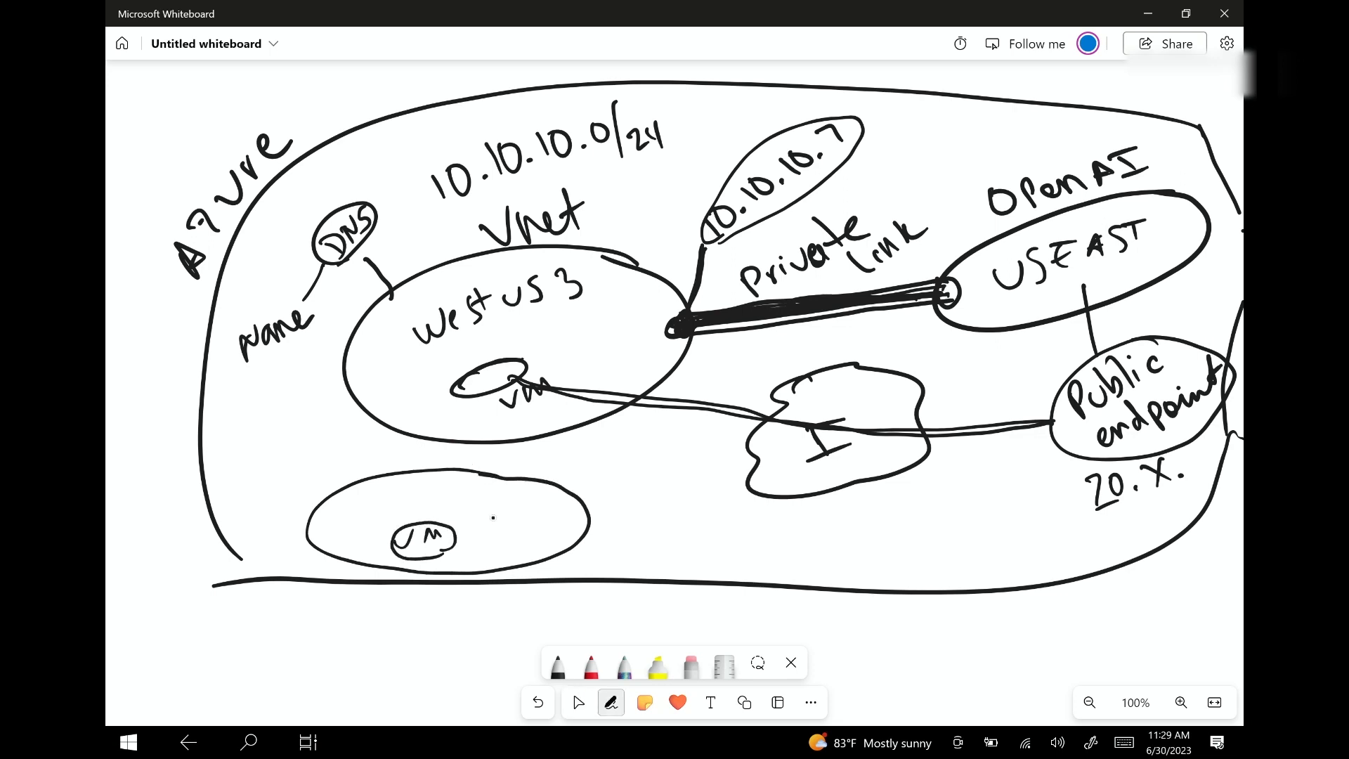
Handwrite the label "B1Smachine Vnet" beside the new lower oval and return to the selection tool
{"action": "left_click", "coordinate": [578, 702]}
{"action": "left_click", "coordinate": [610, 702]}
{"action": "left_click_drag", "start_coordinate": [571, 550], "coordinate": [580, 576]}
{"action": "mouse_move", "coordinate": [569, 552]}
{"action": "left_mouse_down"}
{"action": "mouse_move", "coordinate": [592, 571]}
{"action": "mouse_move", "coordinate": [696, 508]}
{"action": "mouse_move", "coordinate": [731, 511]}
{"action": "mouse_move", "coordinate": [659, 534]}
{"action": "mouse_move", "coordinate": [706, 550]}
{"action": "mouse_move", "coordinate": [724, 538]}
{"action": "left_mouse_up"}
{"action": "left_click", "coordinate": [636, 538]}
{"action": "left_click", "coordinate": [658, 533]}
{"action": "left_click", "coordinate": [658, 542]}
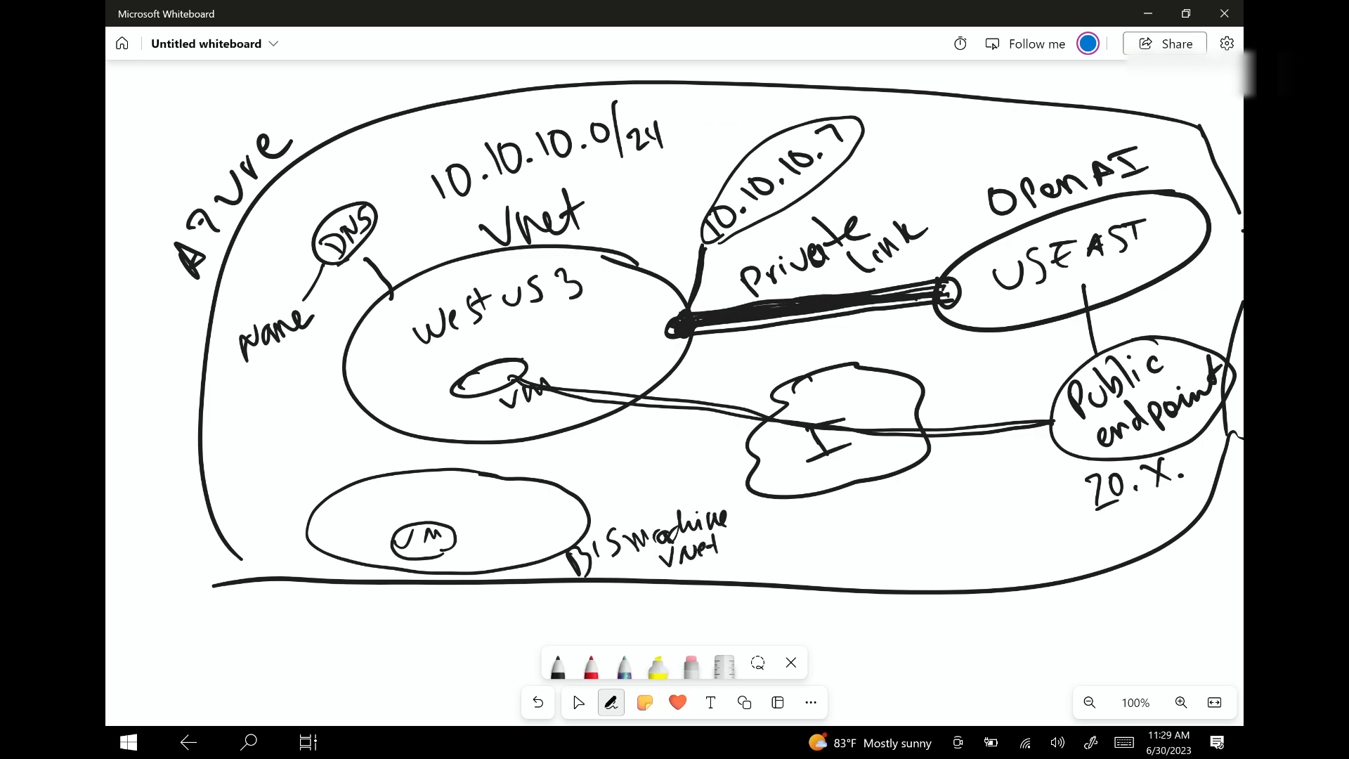
{"action": "left_click", "coordinate": [578, 702]}
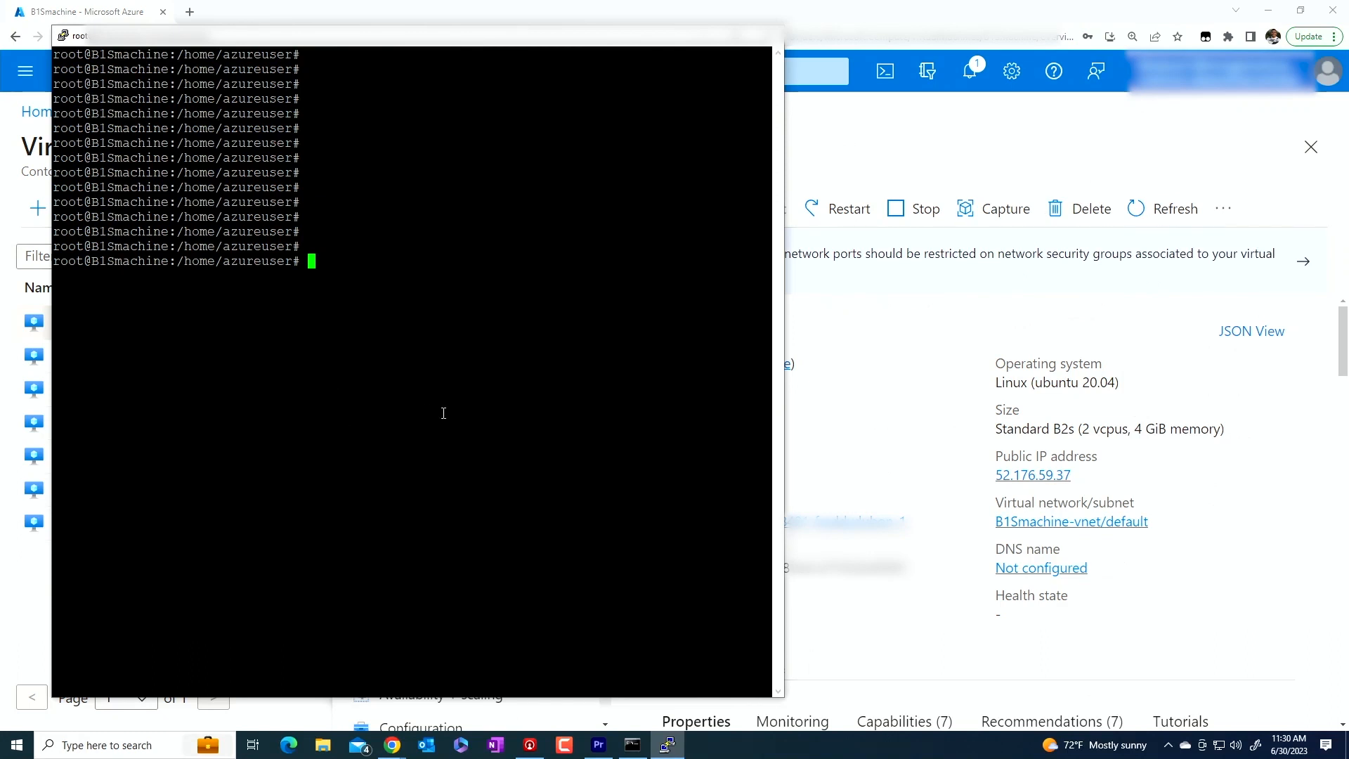
In the B1Smachine terminal, run python3 chatgptv2.py with the question "what is wrong?" and highlight the error on the last output line
{"action": "type", "text": "python3 chatgptv2.py"}
{"action": "key", "text": "Return"}
{"action": "type", "text": "wha "}
{"action": "type", "text": " is wrong?"}
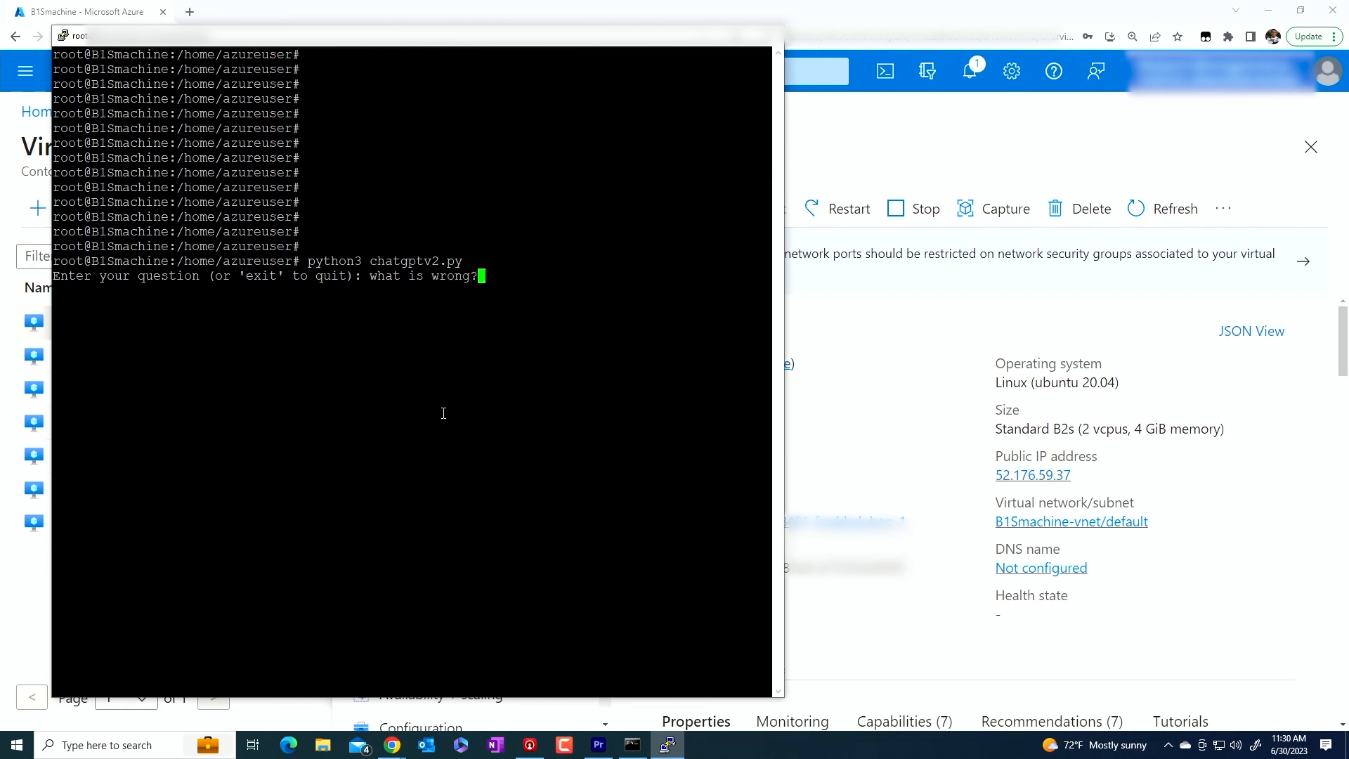
{"action": "key", "text": "Return"}
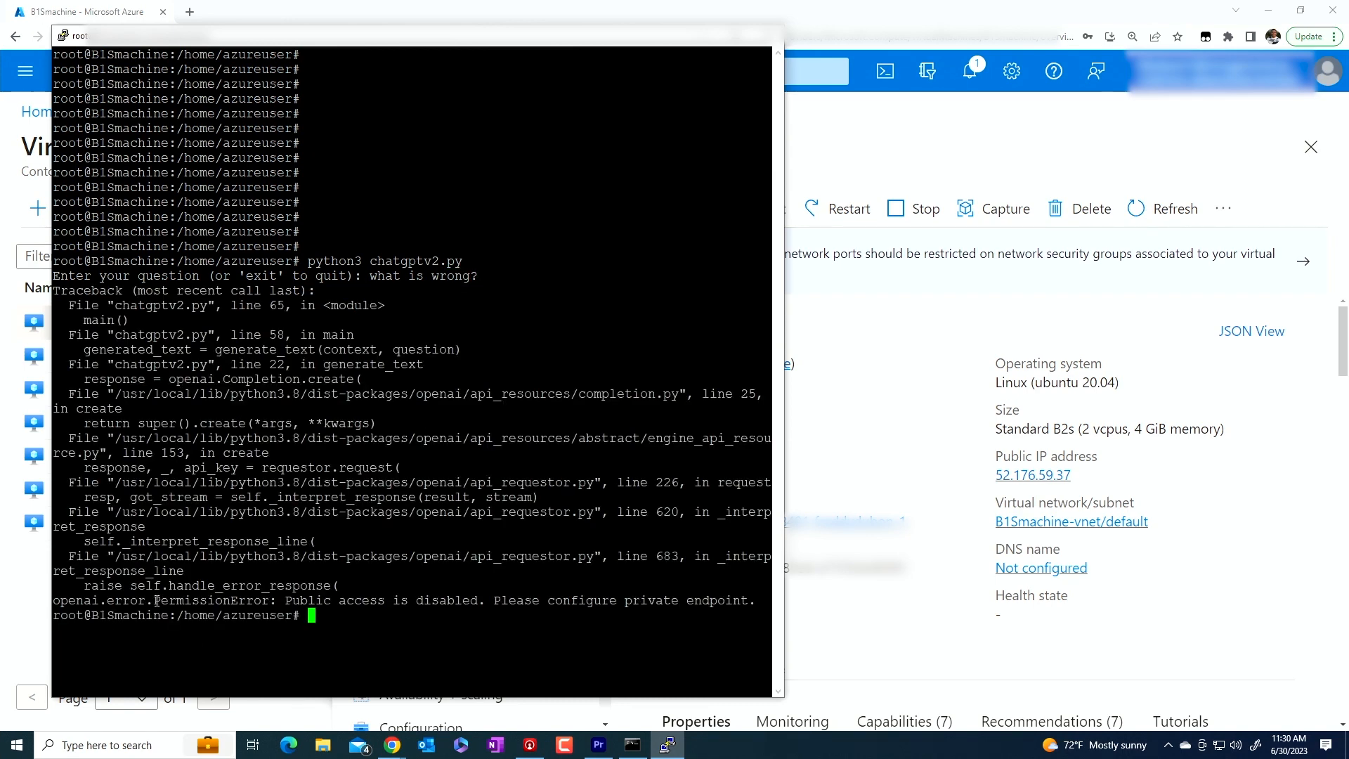
{"action": "left_click_drag", "start_coordinate": [150, 600], "coordinate": [489, 600]}
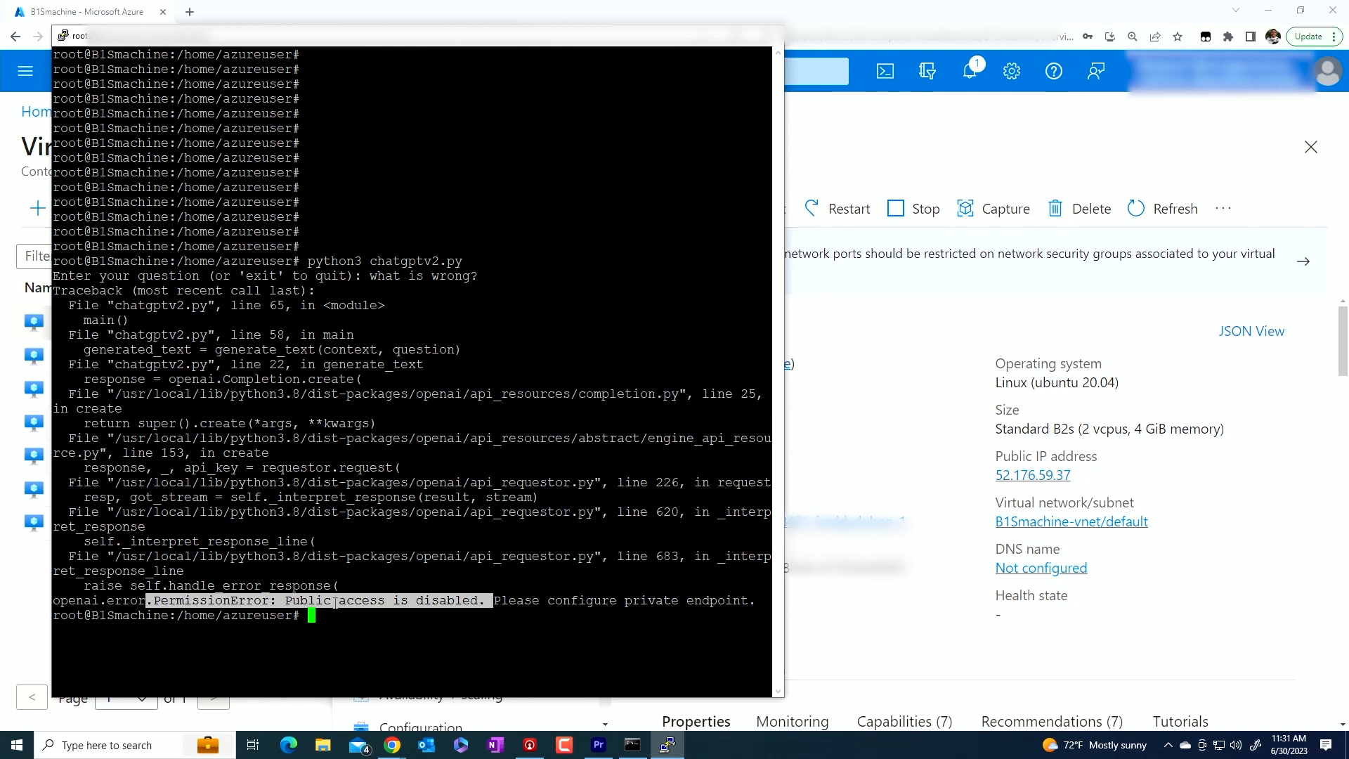
Switch to the Azure portal, start the testndifmdvnetVM virtual machine, and copy its public IP address
{"action": "left_click", "coordinate": [872, 373]}
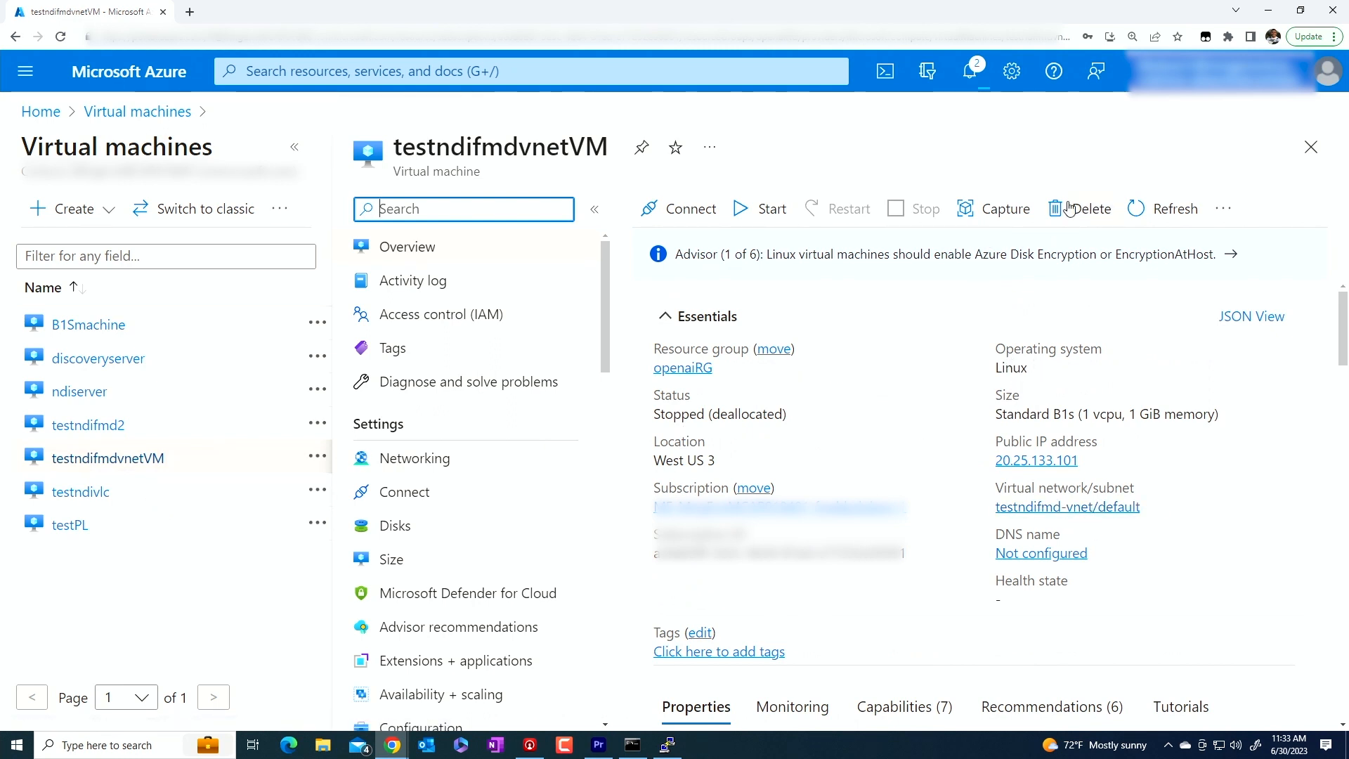
{"action": "left_click", "coordinate": [758, 212]}
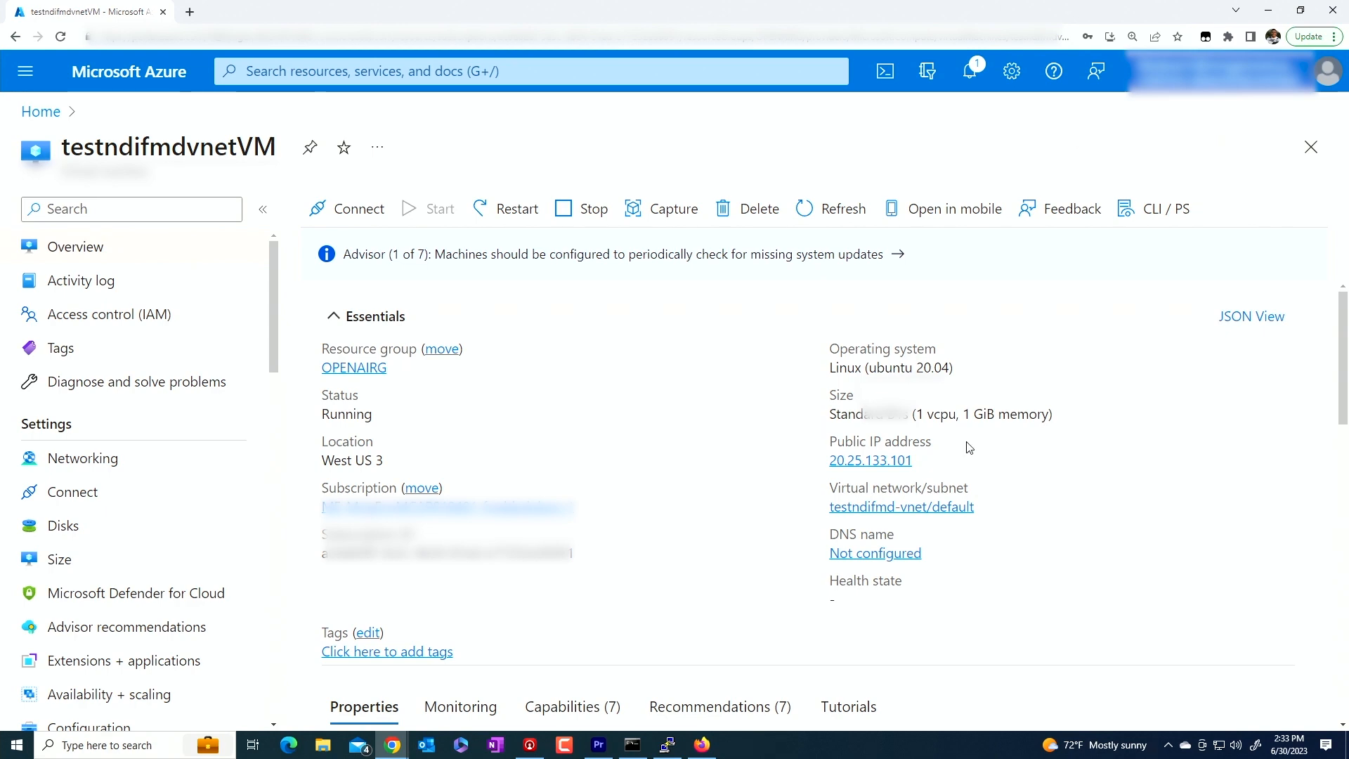
{"action": "left_click", "coordinate": [926, 462]}
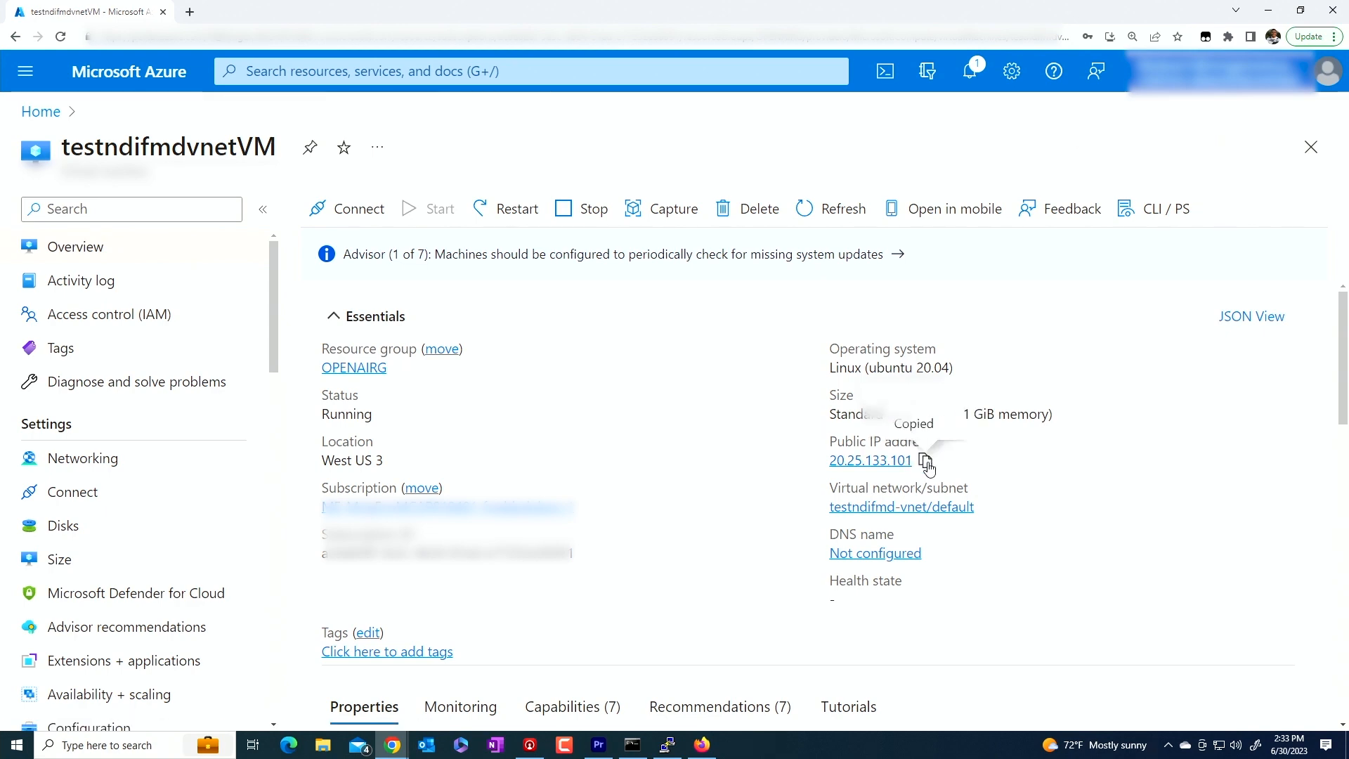
Switch to PuTTY and open a new SSH session to testndifmdvnetVM at 20.25.133.101
{"action": "left_click", "coordinate": [668, 745]}
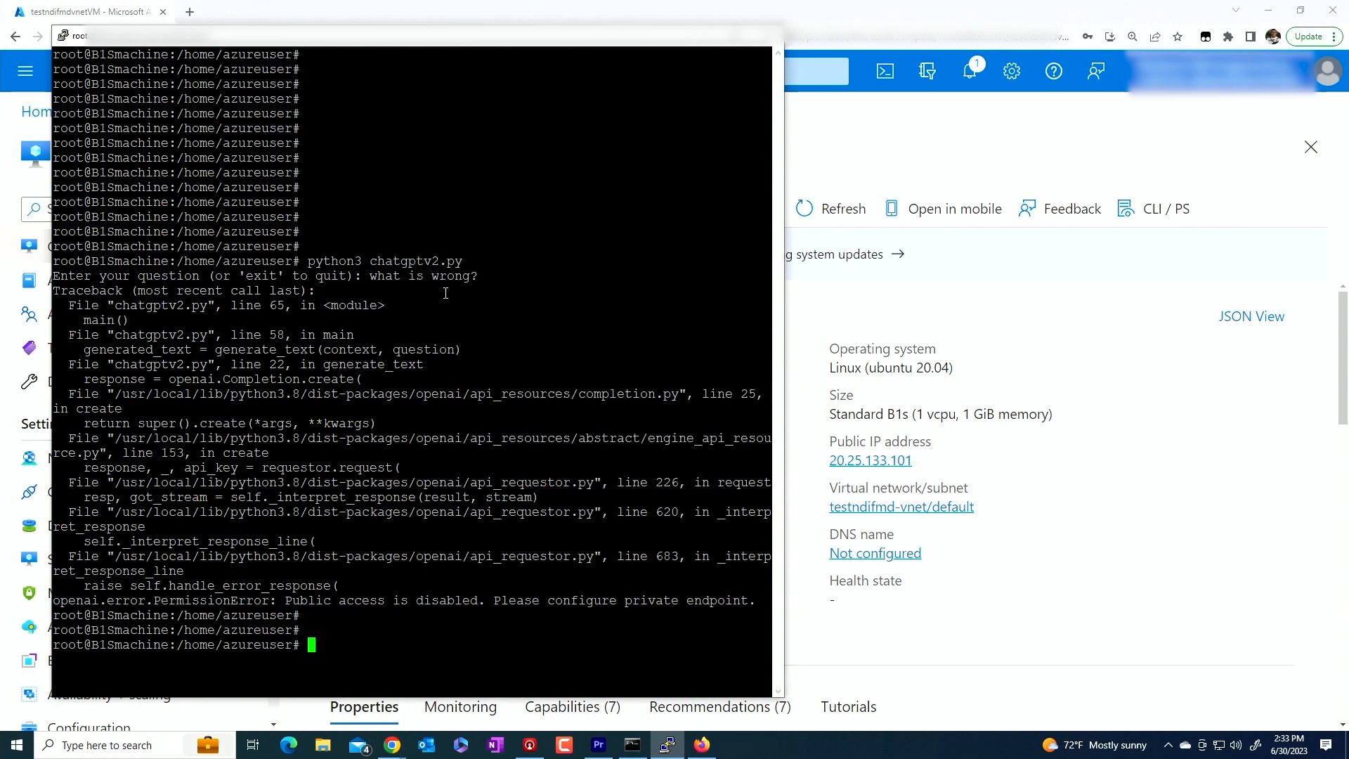
{"action": "right_click", "coordinate": [434, 39]}
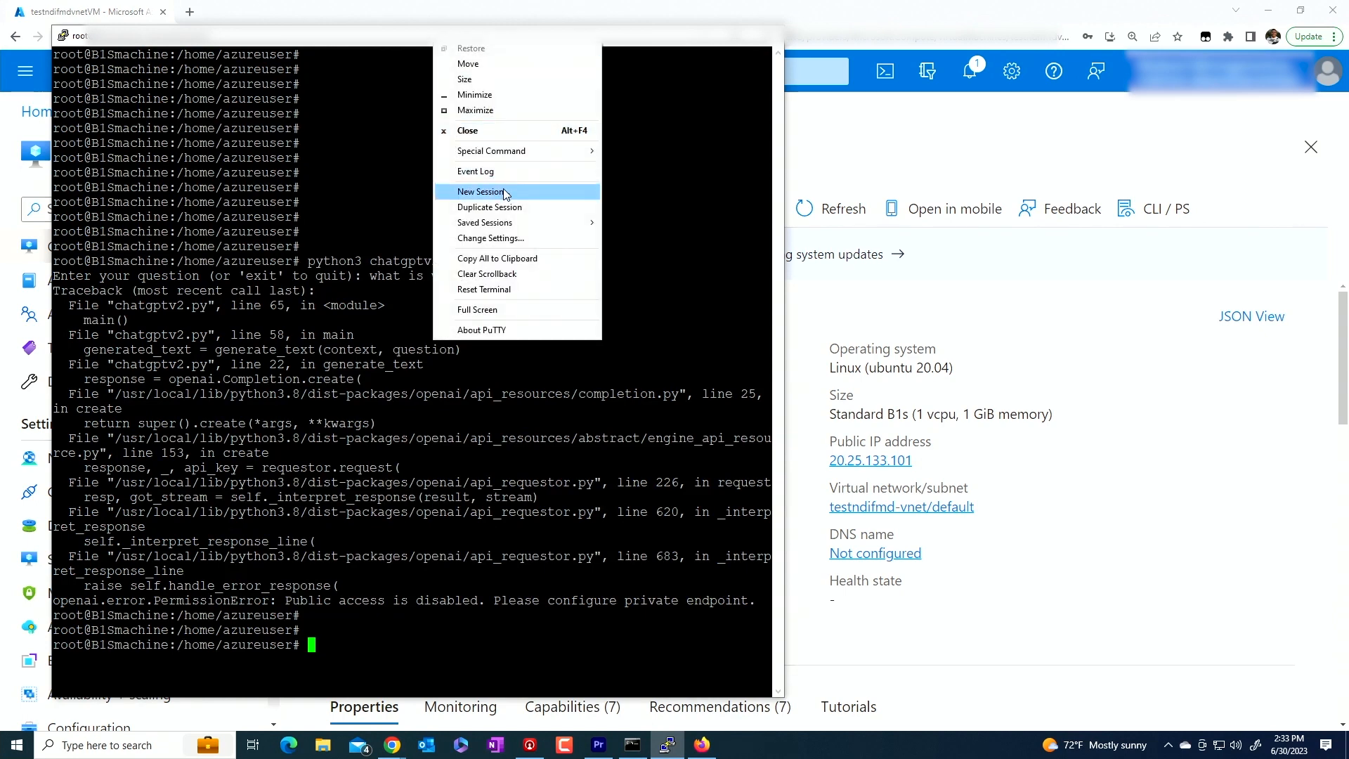
{"action": "left_click", "coordinate": [504, 194]}
{"action": "left_click", "coordinate": [571, 344]}
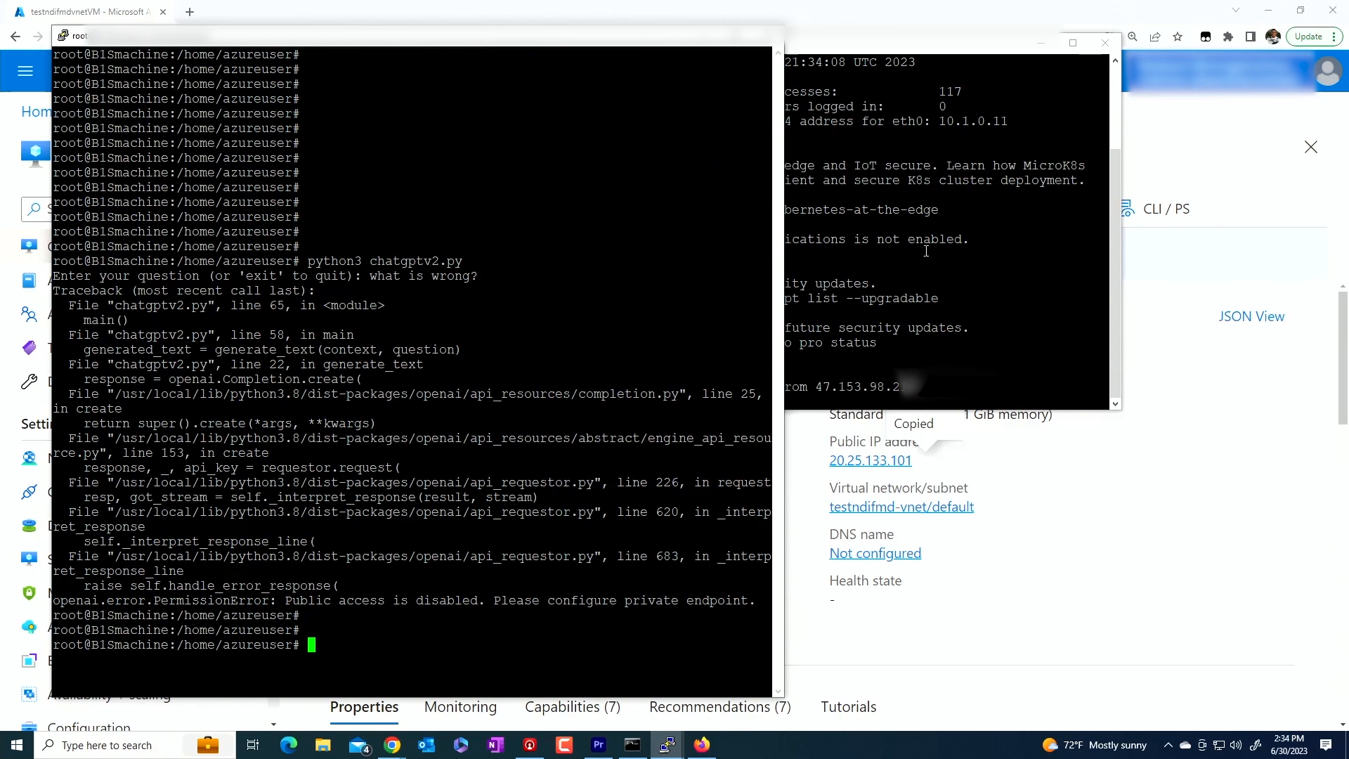
Narrow the B1Smachine terminal, place the testndifmdvnetVM terminal beside it, and make the latter taller
{"action": "left_click", "coordinate": [926, 250]}
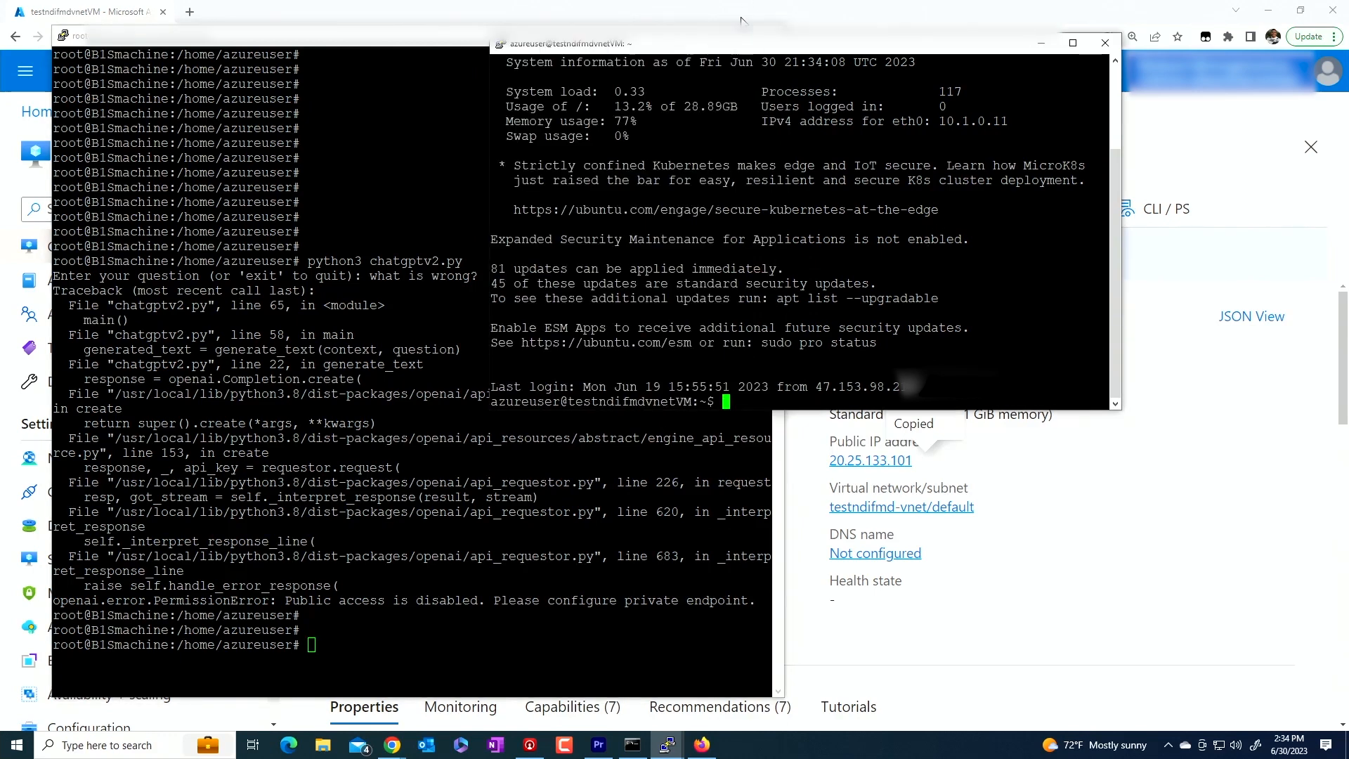
{"action": "left_click_drag", "start_coordinate": [715, 39], "coordinate": [792, 24]}
{"action": "left_click", "coordinate": [584, 524]}
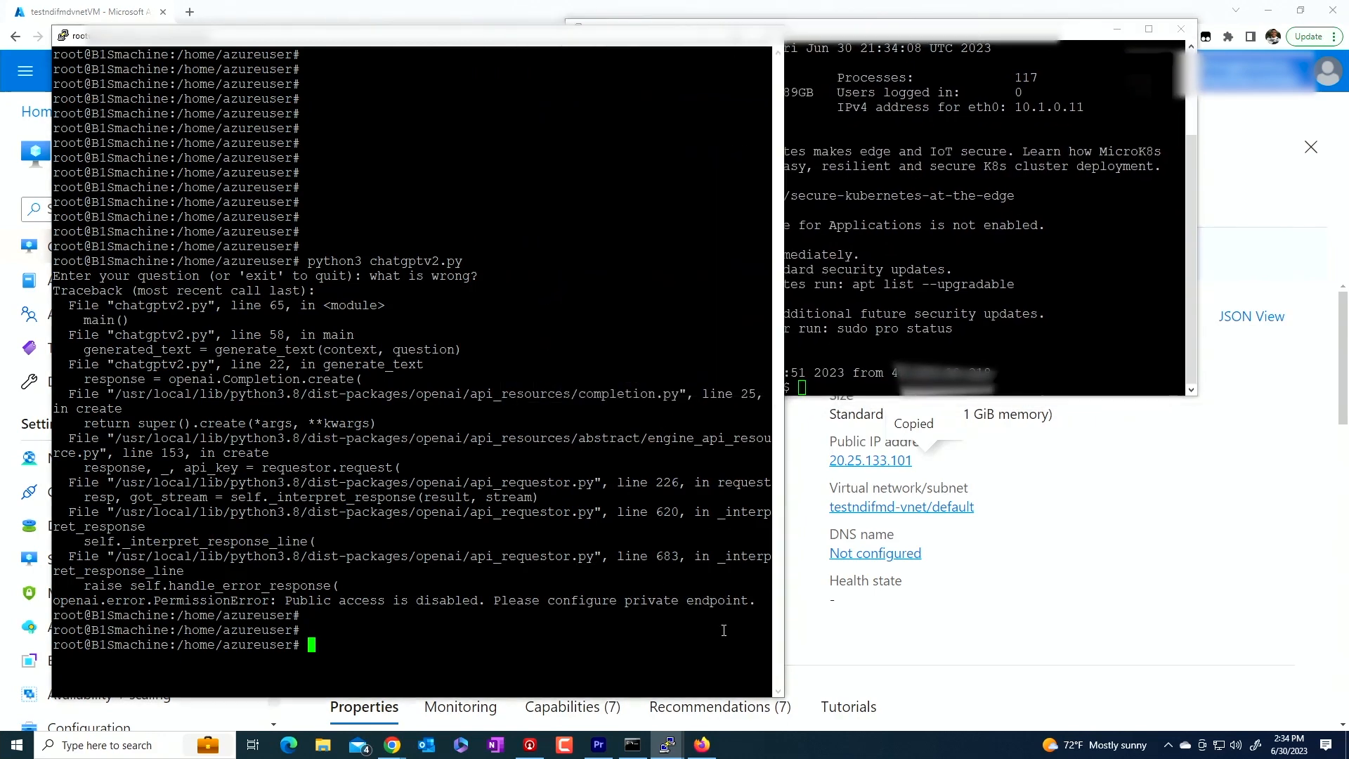
{"action": "left_click_drag", "start_coordinate": [782, 692], "coordinate": [530, 668]}
{"action": "left_click", "coordinate": [814, 269]}
{"action": "left_click_drag", "start_coordinate": [806, 37], "coordinate": [776, 41]}
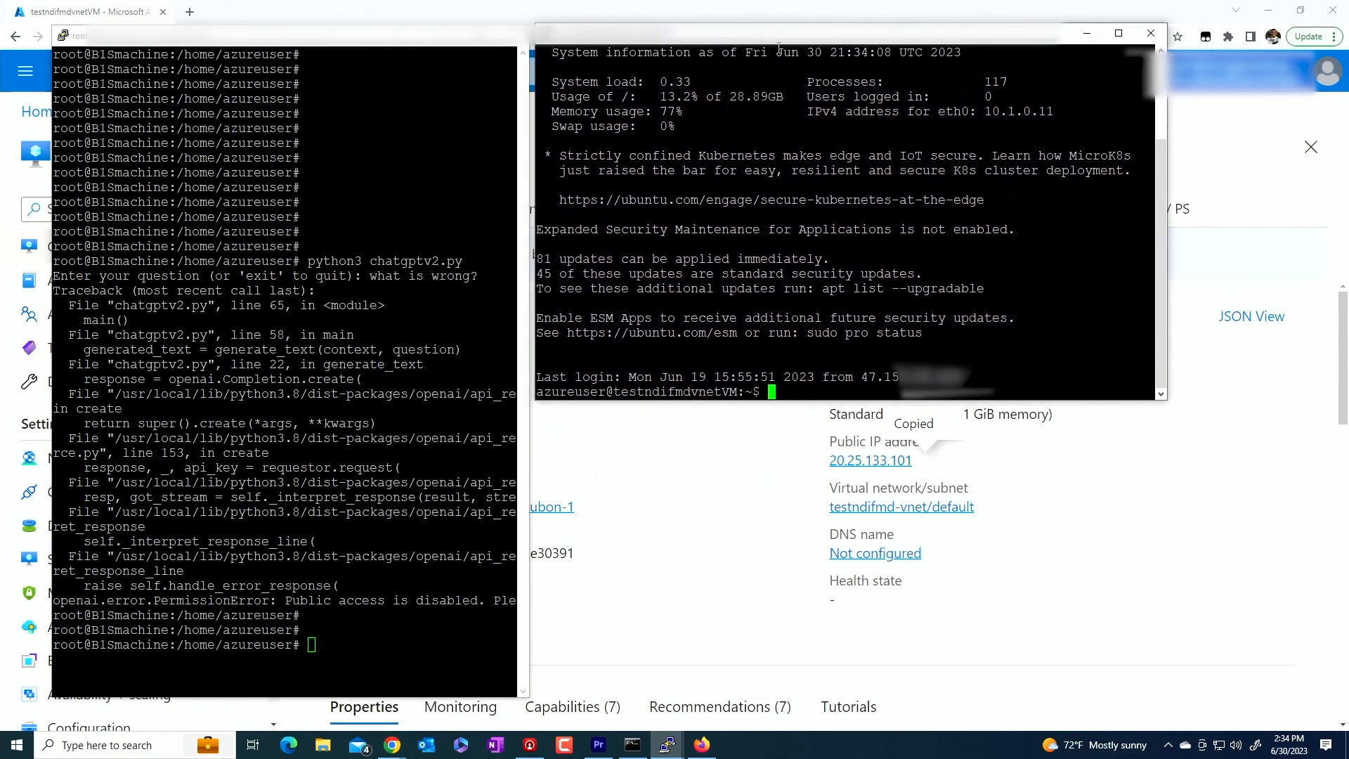
{"action": "left_click_drag", "start_coordinate": [1160, 402], "coordinate": [1182, 636]}
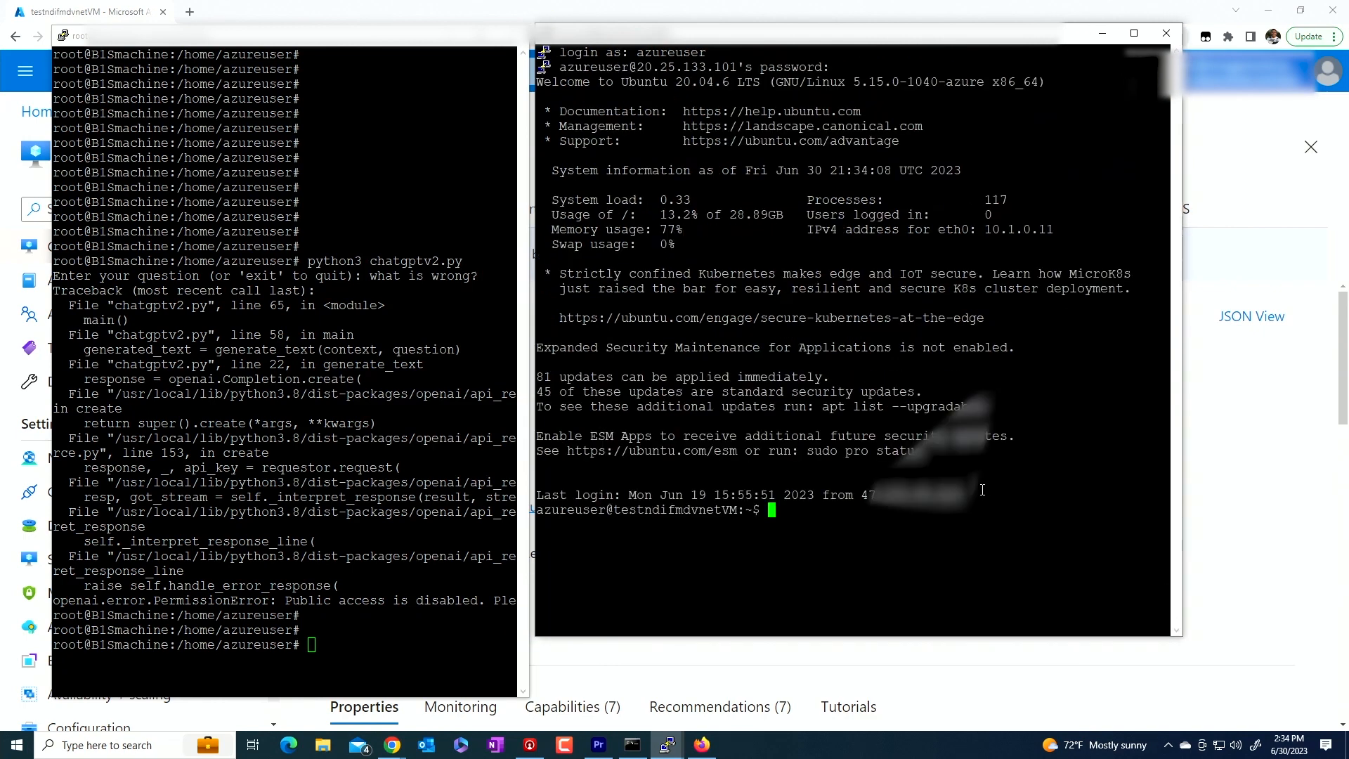
On testndifmdvnetVM, switch to the root user with sudo su, list the directory's files, and add four blank prompt lines
{"action": "type", "text": "sudo su"}
{"action": "key", "text": "Return"}
{"action": "type", "text": "ls"}
{"action": "key", "text": "Return"}
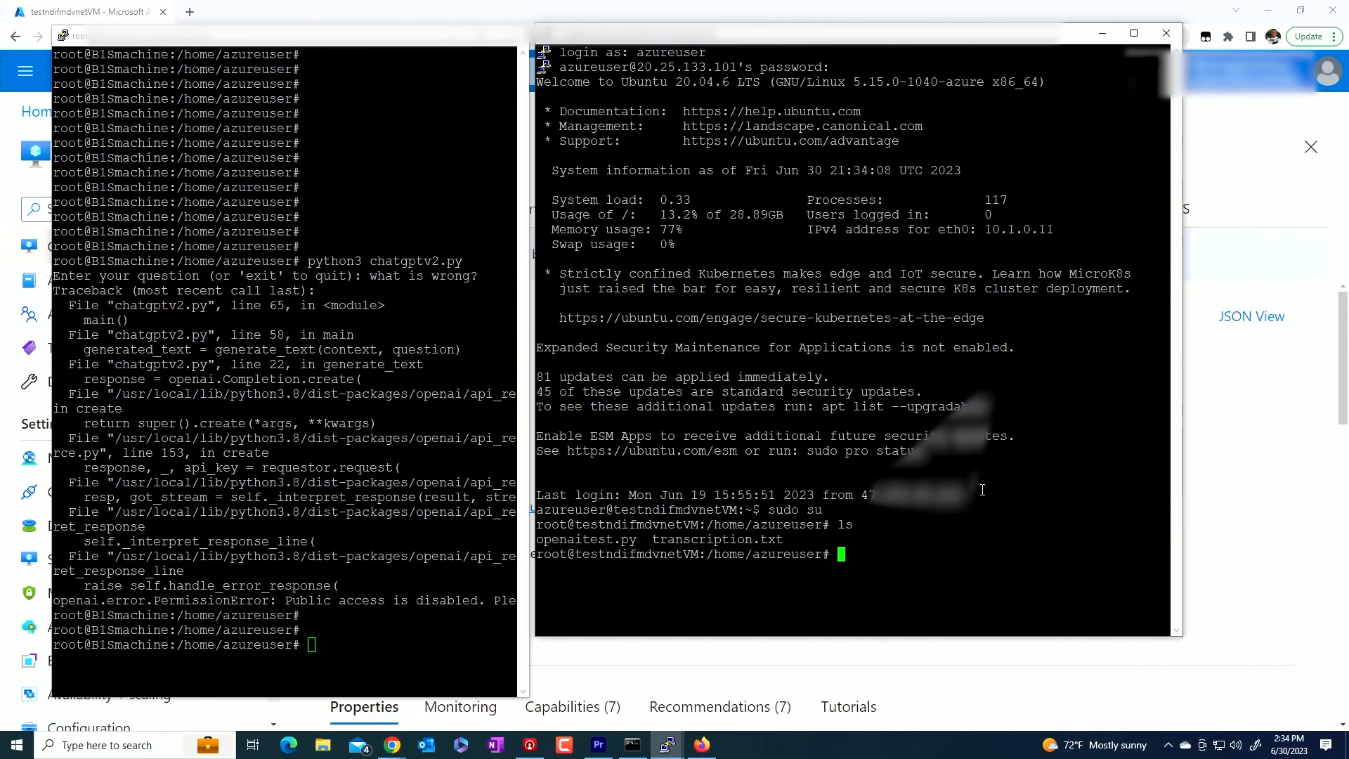
{"action": "key", "text": "Return"}
{"action": "key", "text": "Return"}
{"action": "key", "text": "Return"}
{"action": "key", "text": "Return"}
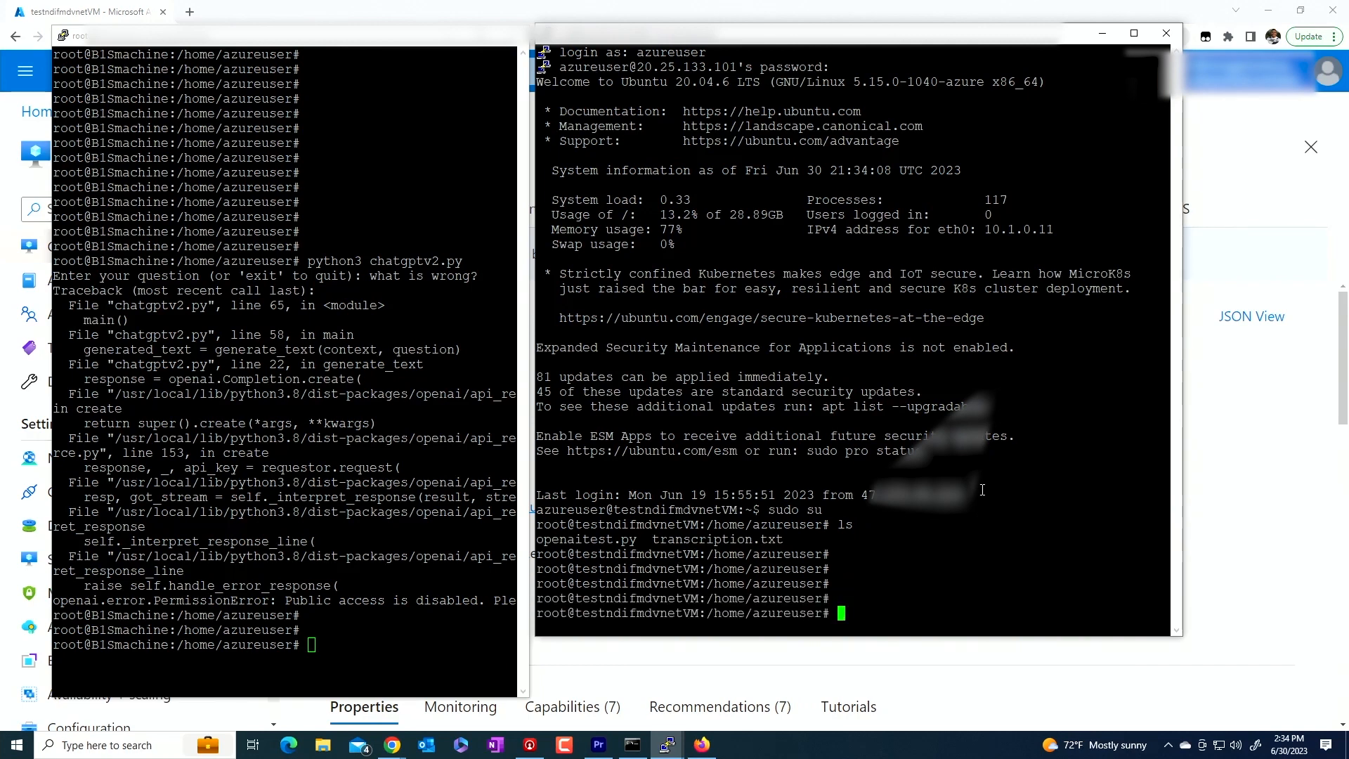
Ping the openai-fmd resource's azure.com hostname from testndifmdvnetVM, stop the ping, and highlight the resolved address
{"action": "type", "text": "ping open"}
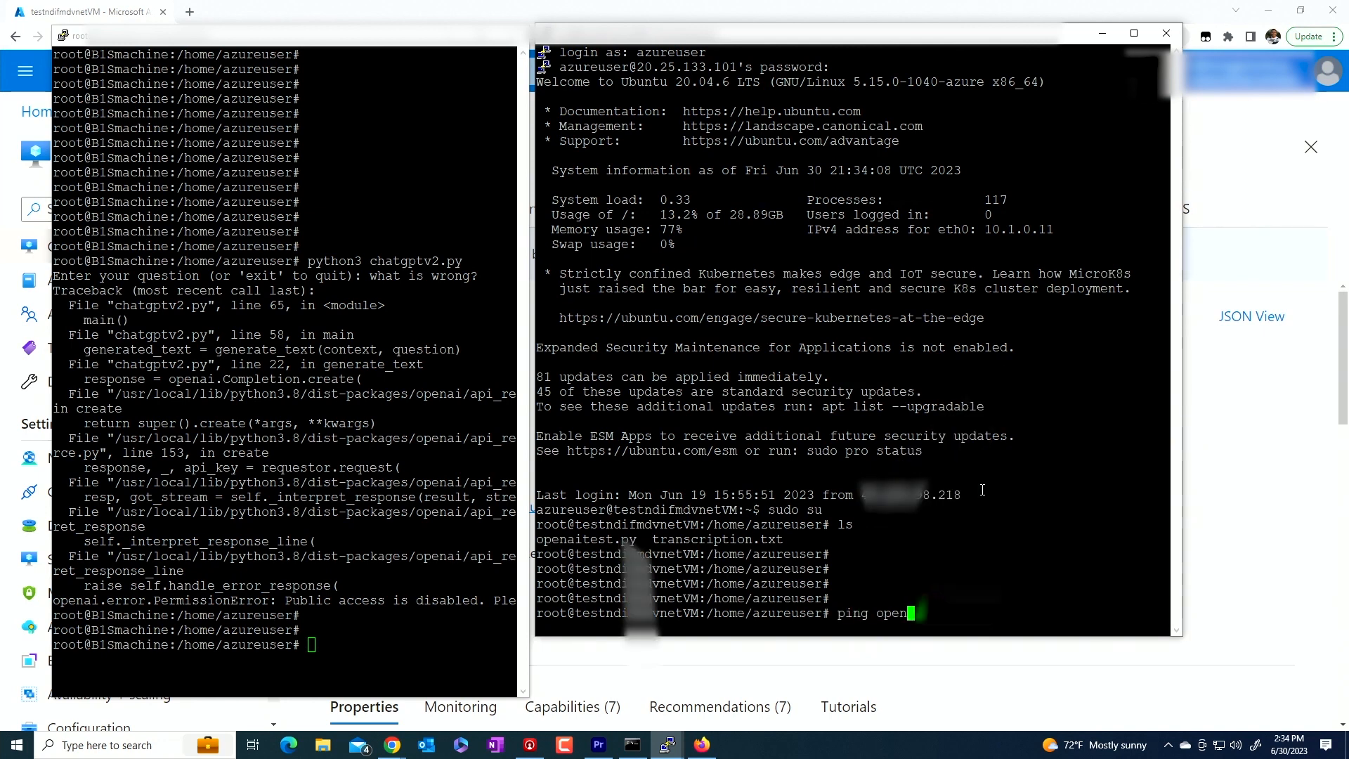
{"action": "type", "text": "ai"}
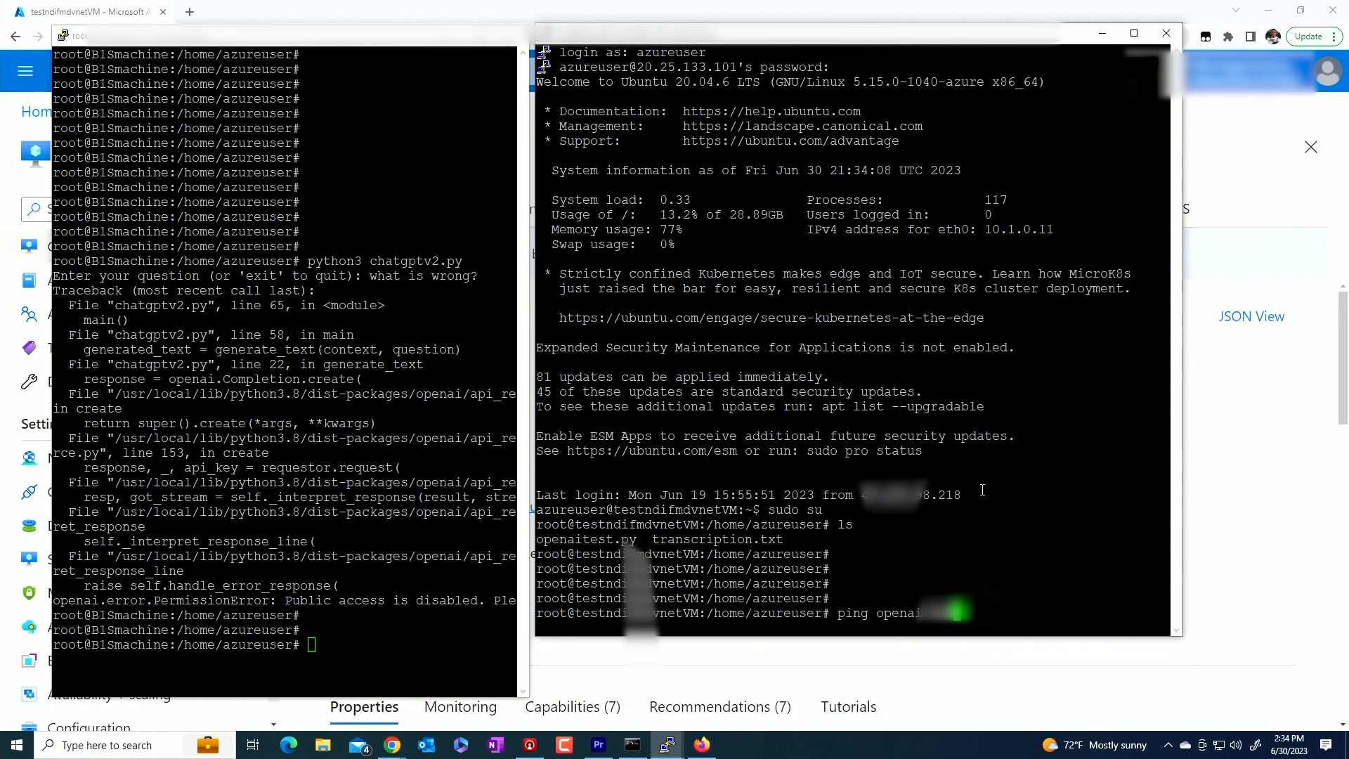
{"action": "type", "text": "testnopenai"}
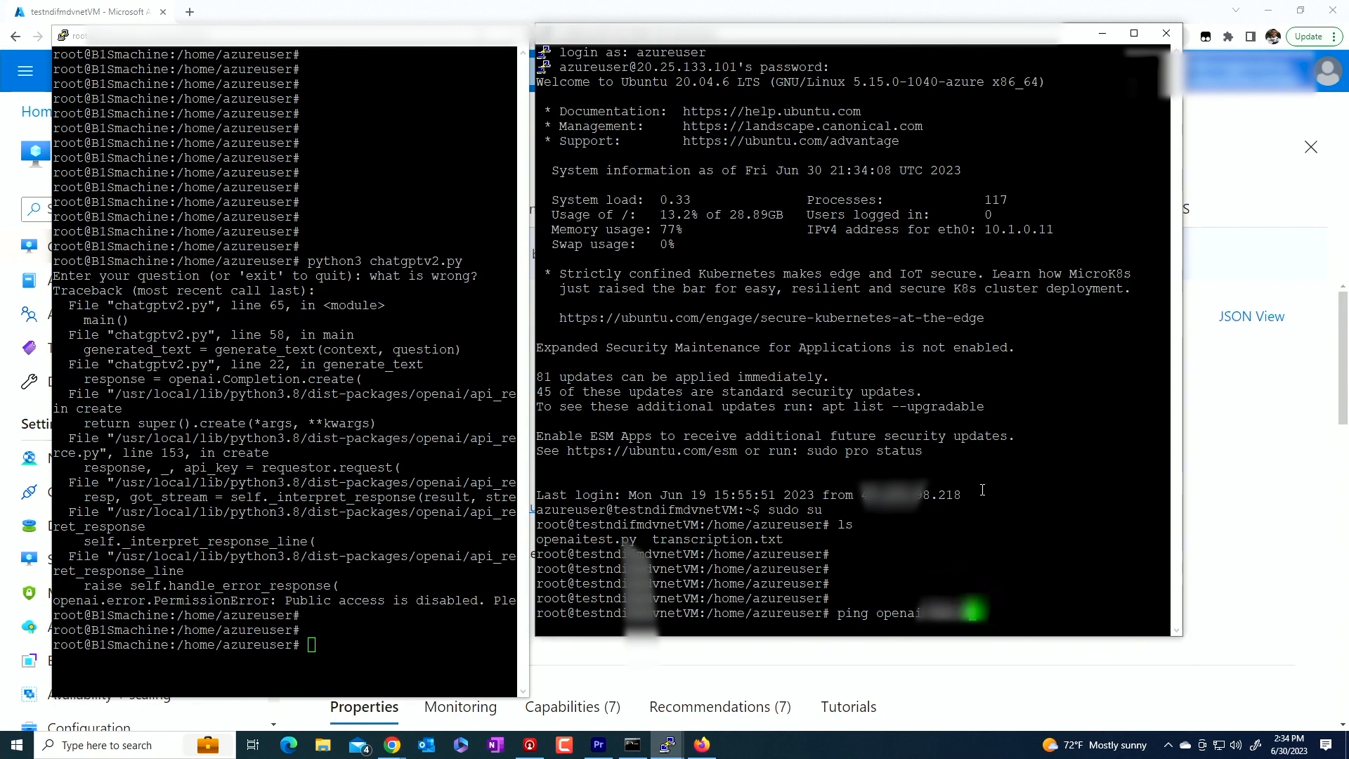
{"action": "type", "text": ".azure.com"}
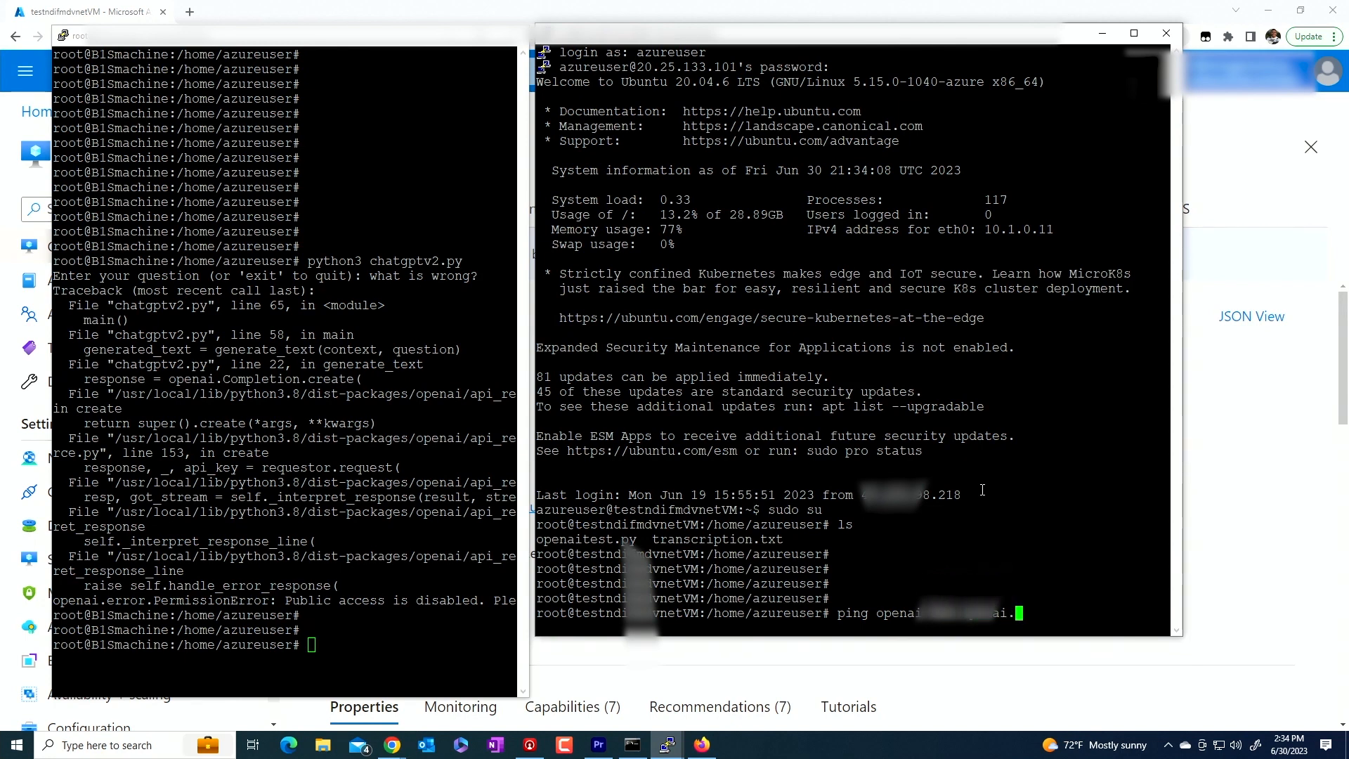
{"action": "key", "text": "Return"}
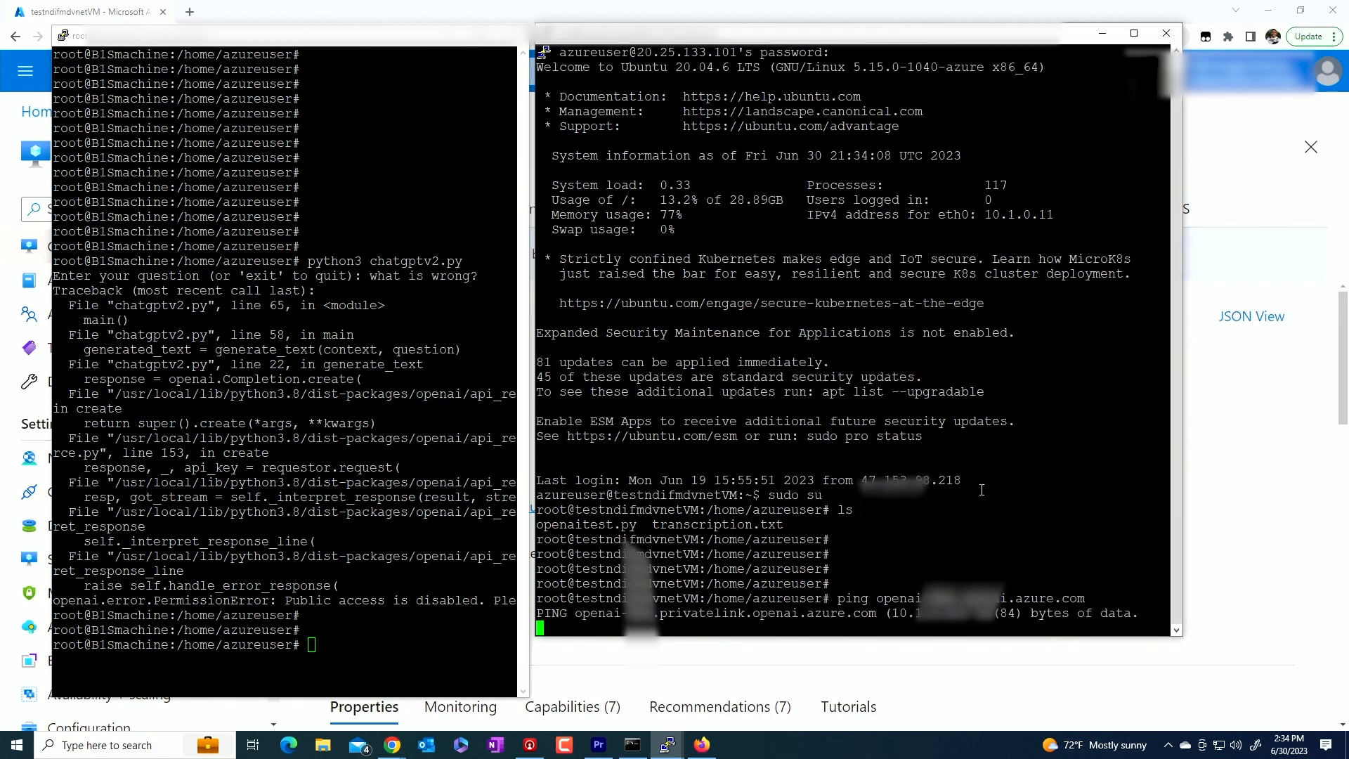
{"action": "key", "text": "ctrl+c"}
{"action": "left_click_drag", "start_coordinate": [884, 554], "coordinate": [962, 555]}
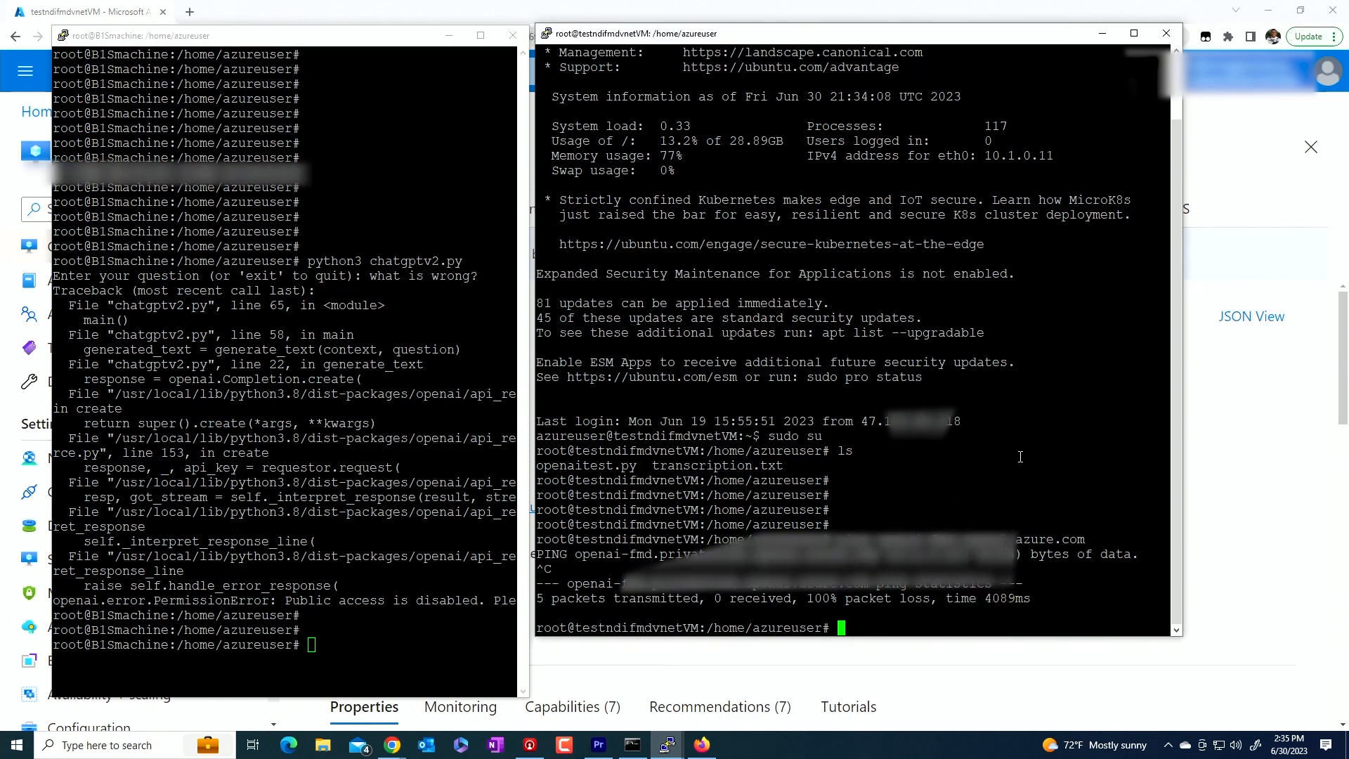
Run python3 openaitest.py on testndifmdvnetVM and submit the question "what is wrong?"
{"action": "type", "text": "python3 op"}
{"action": "key", "text": "Tab"}
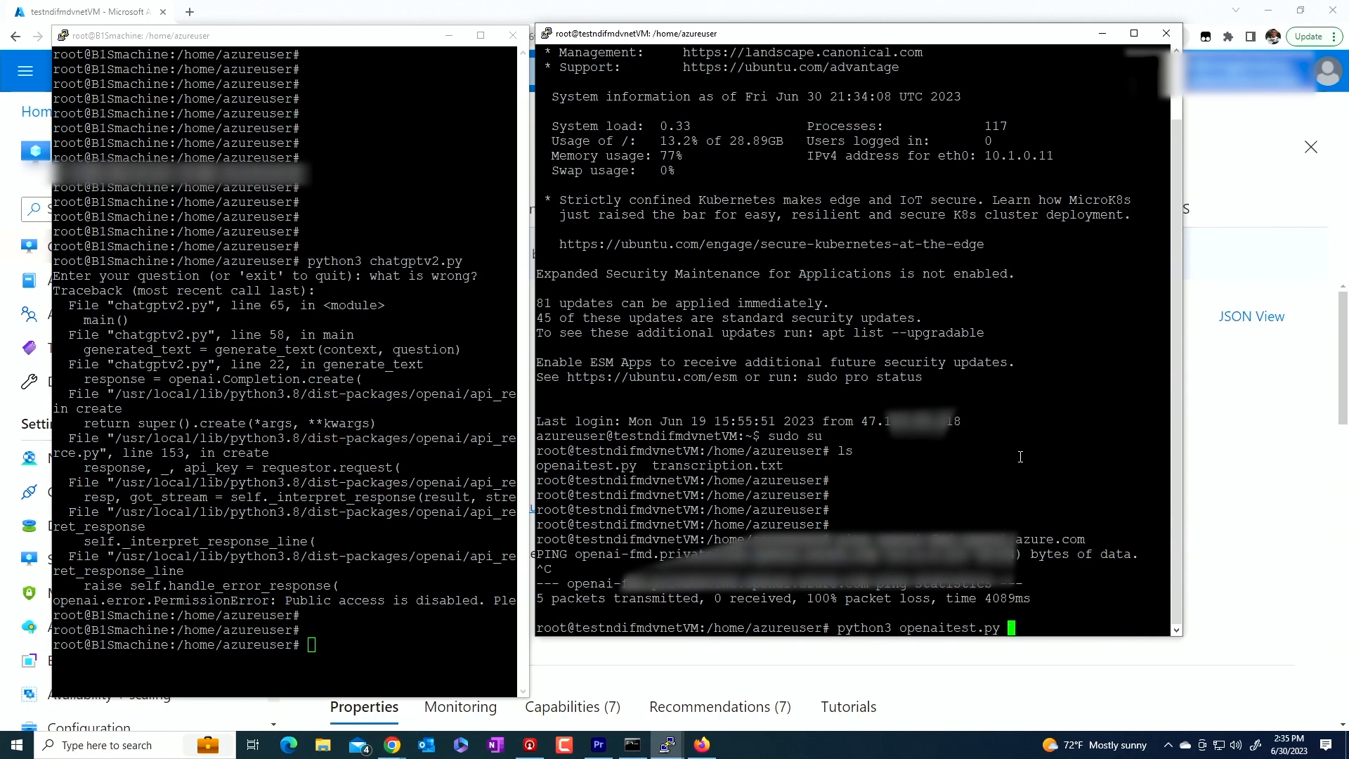
{"action": "key", "text": "Return"}
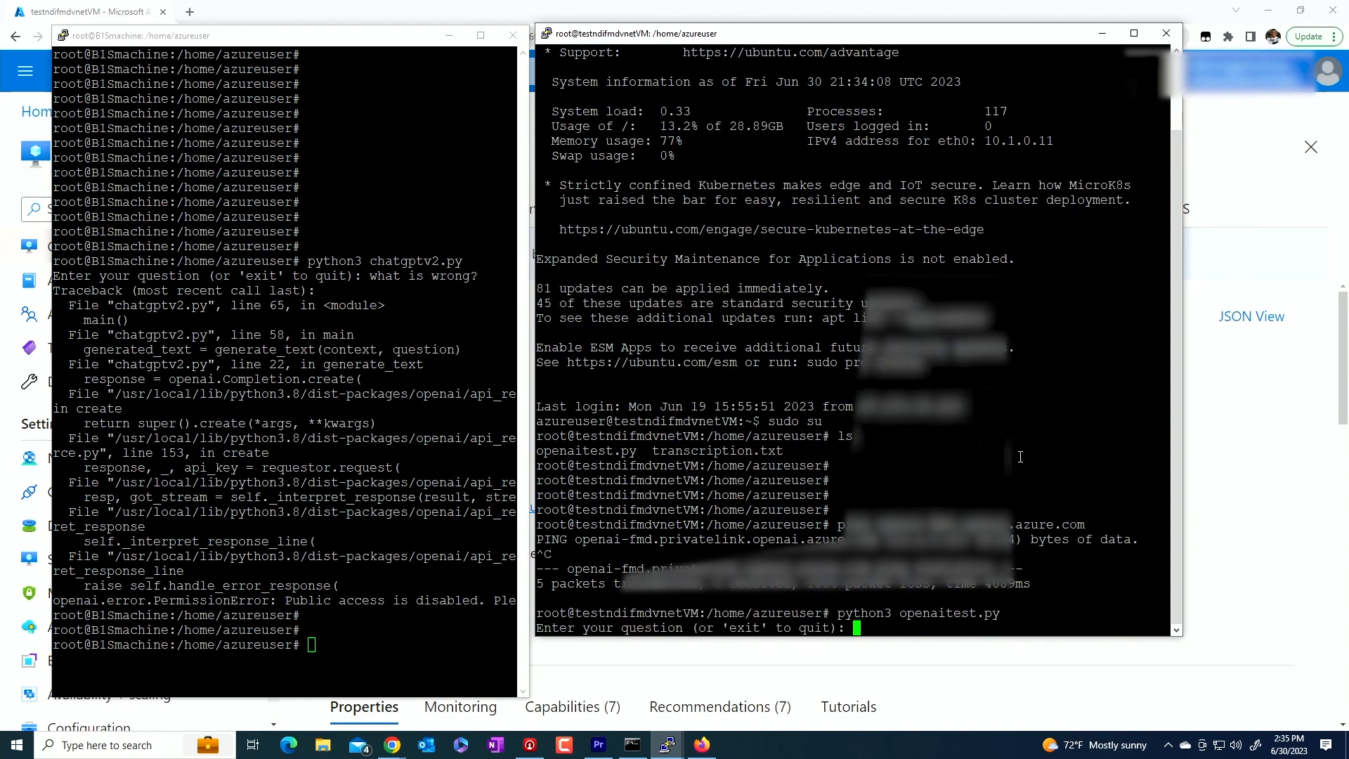
{"action": "type", "text": "what is wrong?"}
{"action": "key", "text": "Return"}
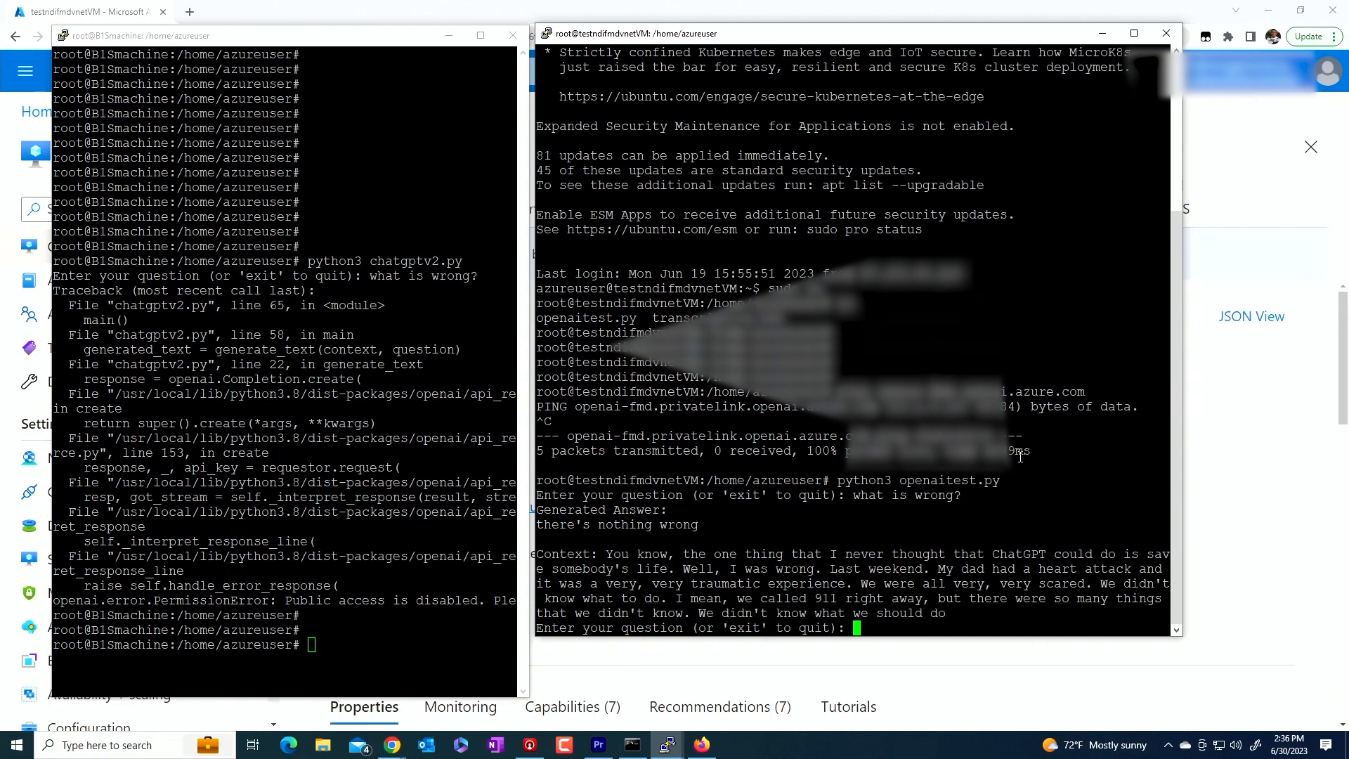
Quit openaitest.py by answering its question prompt with exit, and add several blank prompt lines
{"action": "type", "text": "exit"}
{"action": "key", "text": "Return"}
{"action": "key", "text": "Return"}
{"action": "key", "text": "Return"}
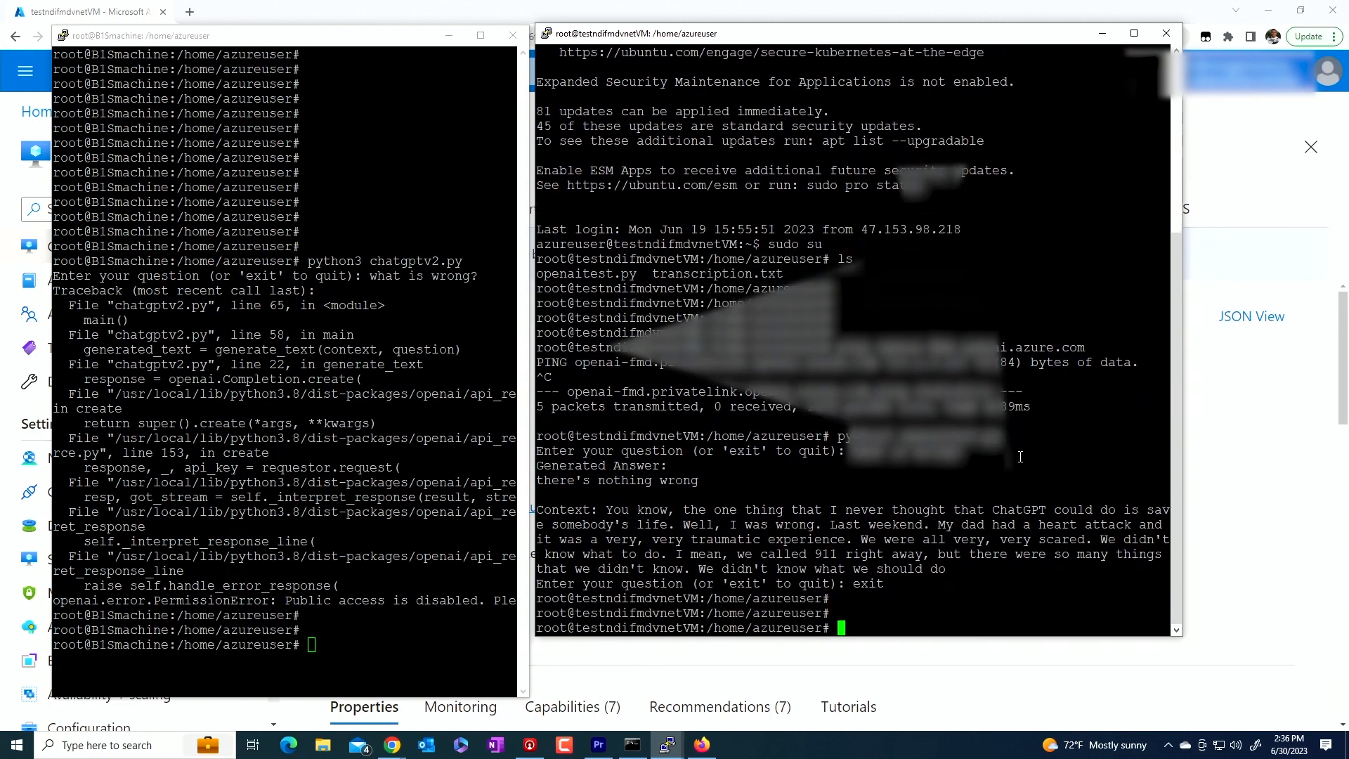
{"action": "key", "text": "Return"}
{"action": "key", "text": "Return"}
{"action": "key", "text": "Return"}
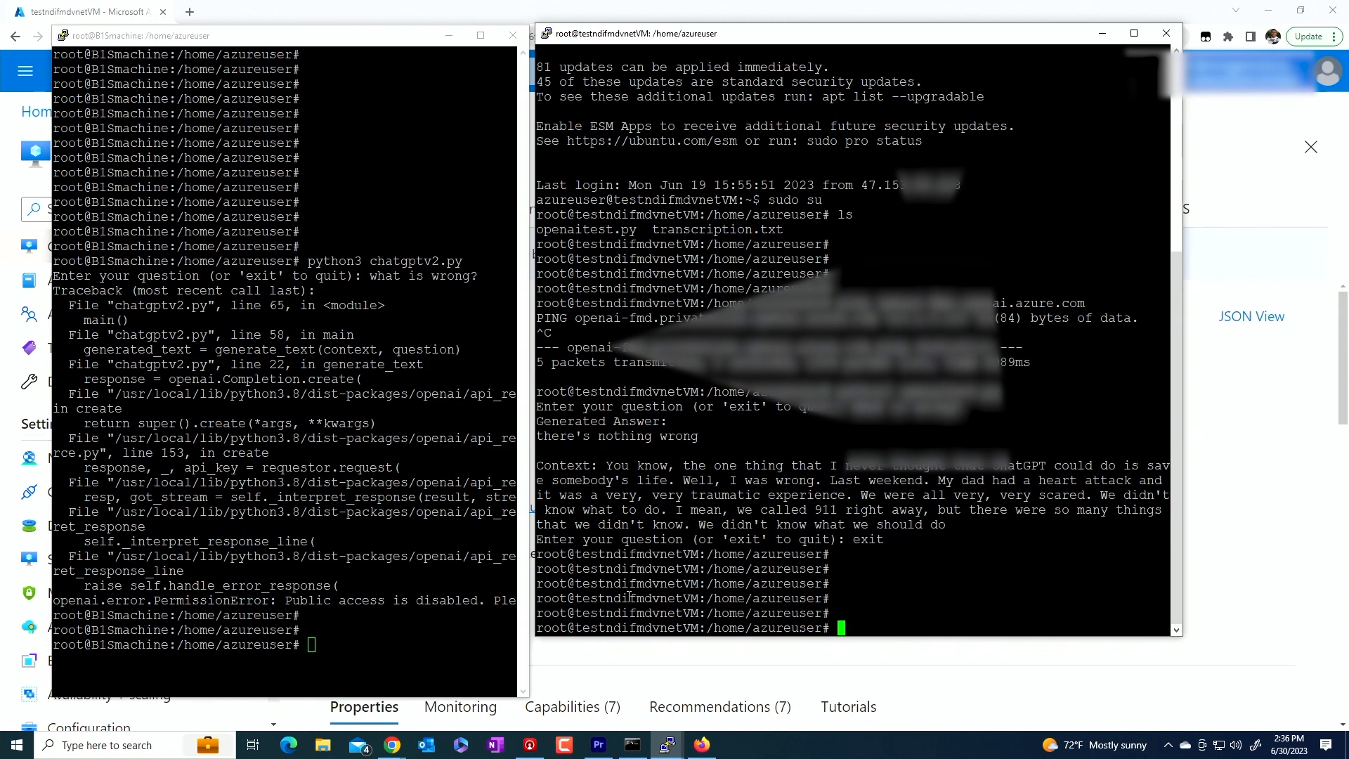
Rerun python3 chatgptv2.py on B1Smachine and submit the question "what is wrong?"
{"action": "left_click", "coordinate": [332, 559]}
{"action": "key", "text": "Up"}
{"action": "key", "text": "Return"}
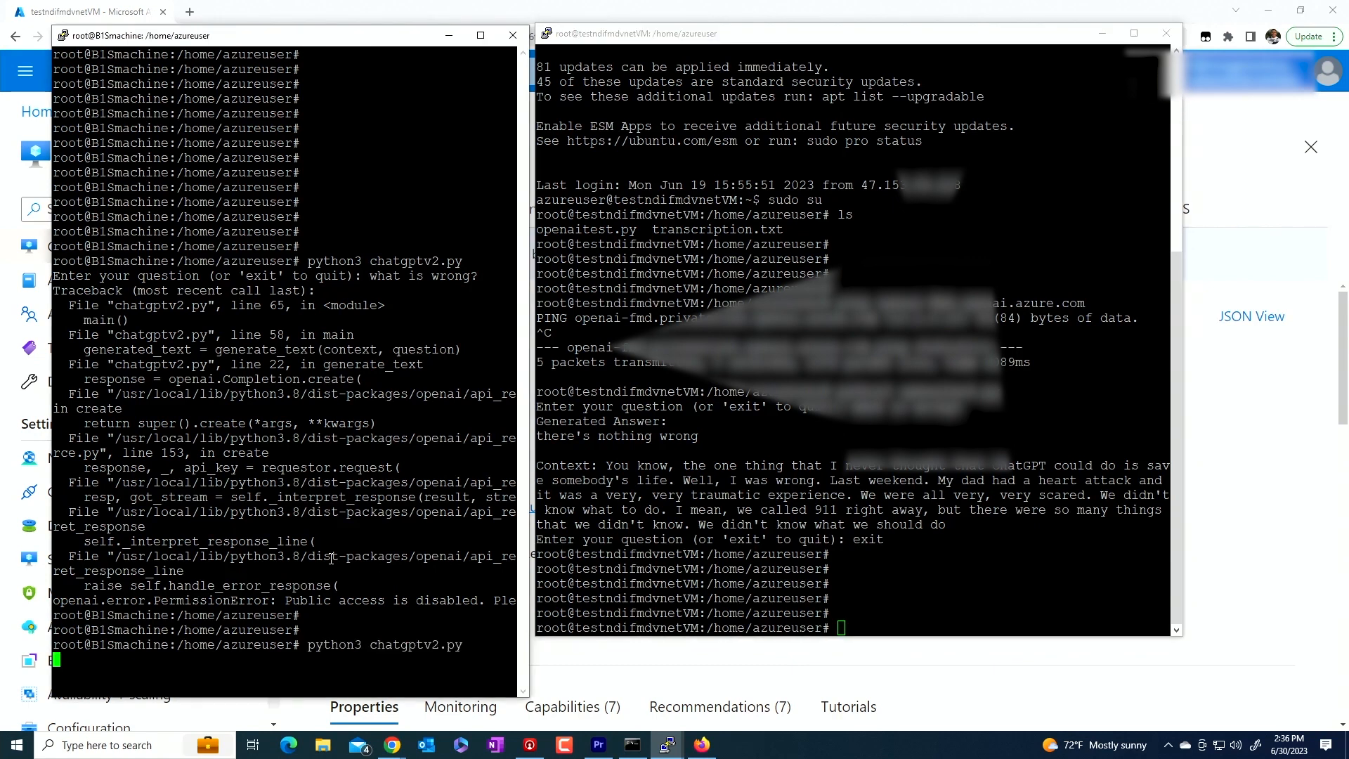
{"action": "type", "text": "what is wrong?"}
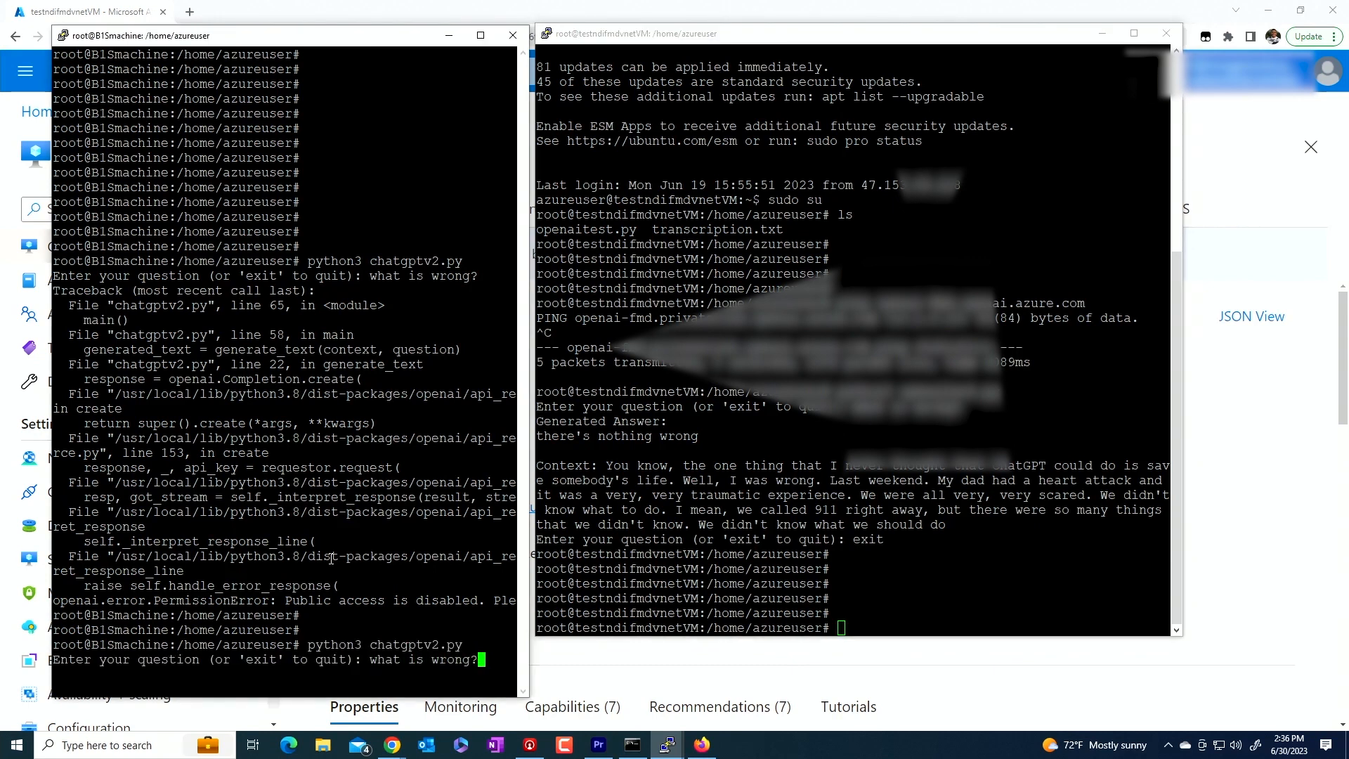
{"action": "key", "text": "Return"}
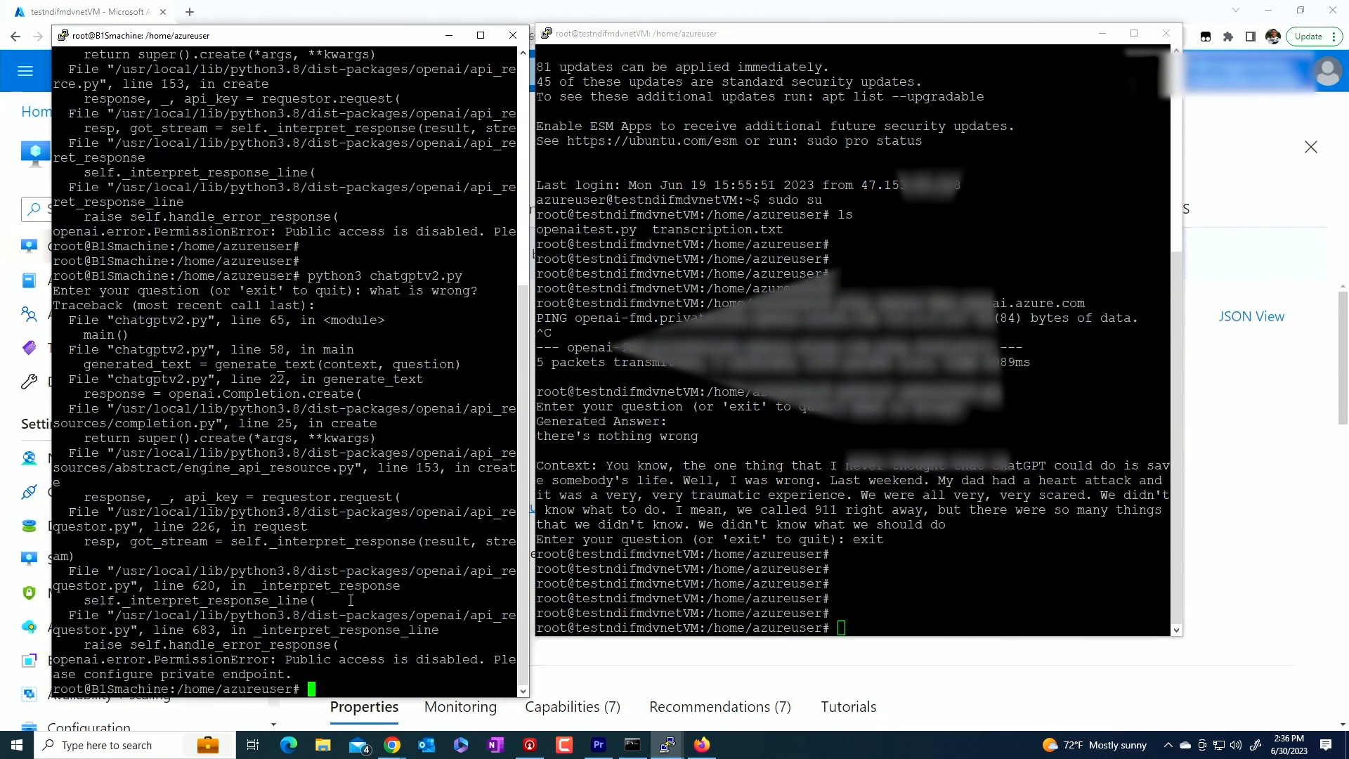
Return to the Azure portal and open the peerings of the testndifmd-vnet virtual network
{"action": "left_click", "coordinate": [1297, 546]}
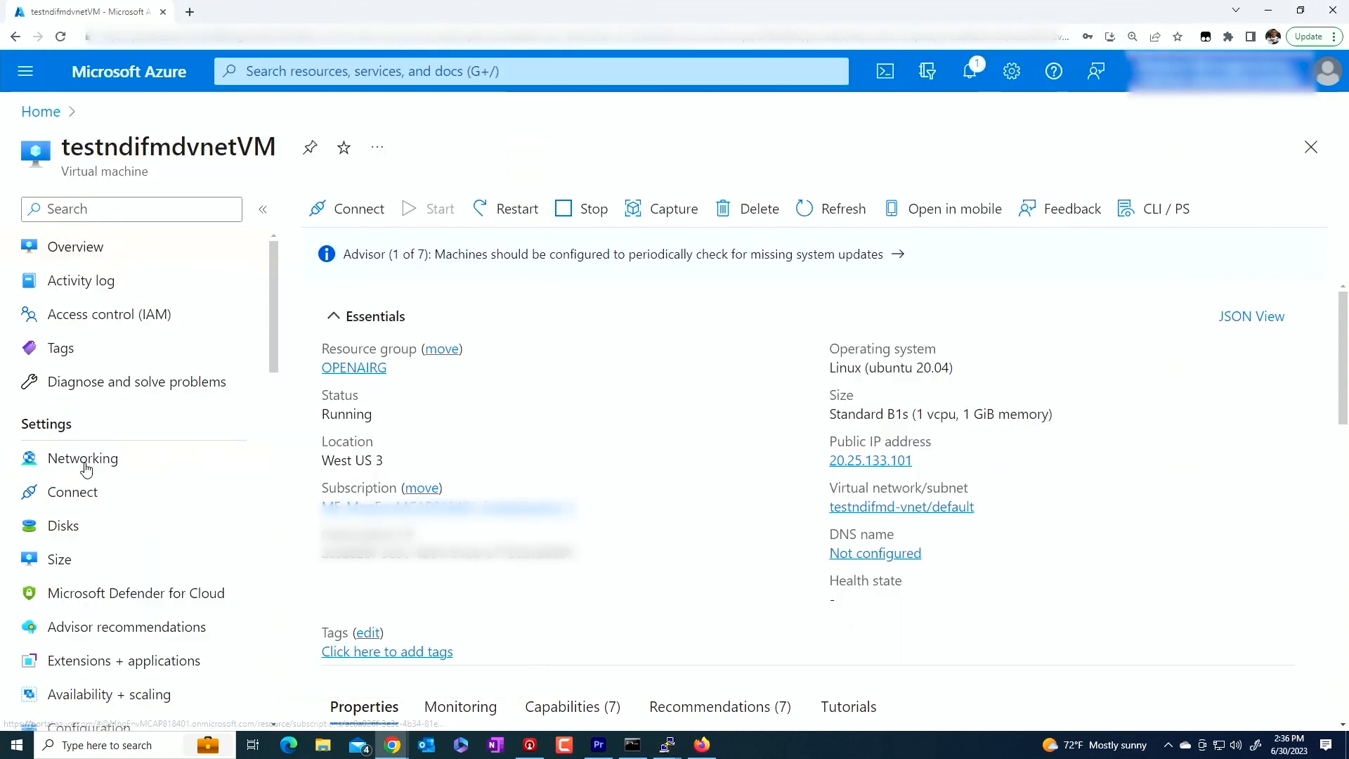
{"action": "left_click", "coordinate": [28, 113]}
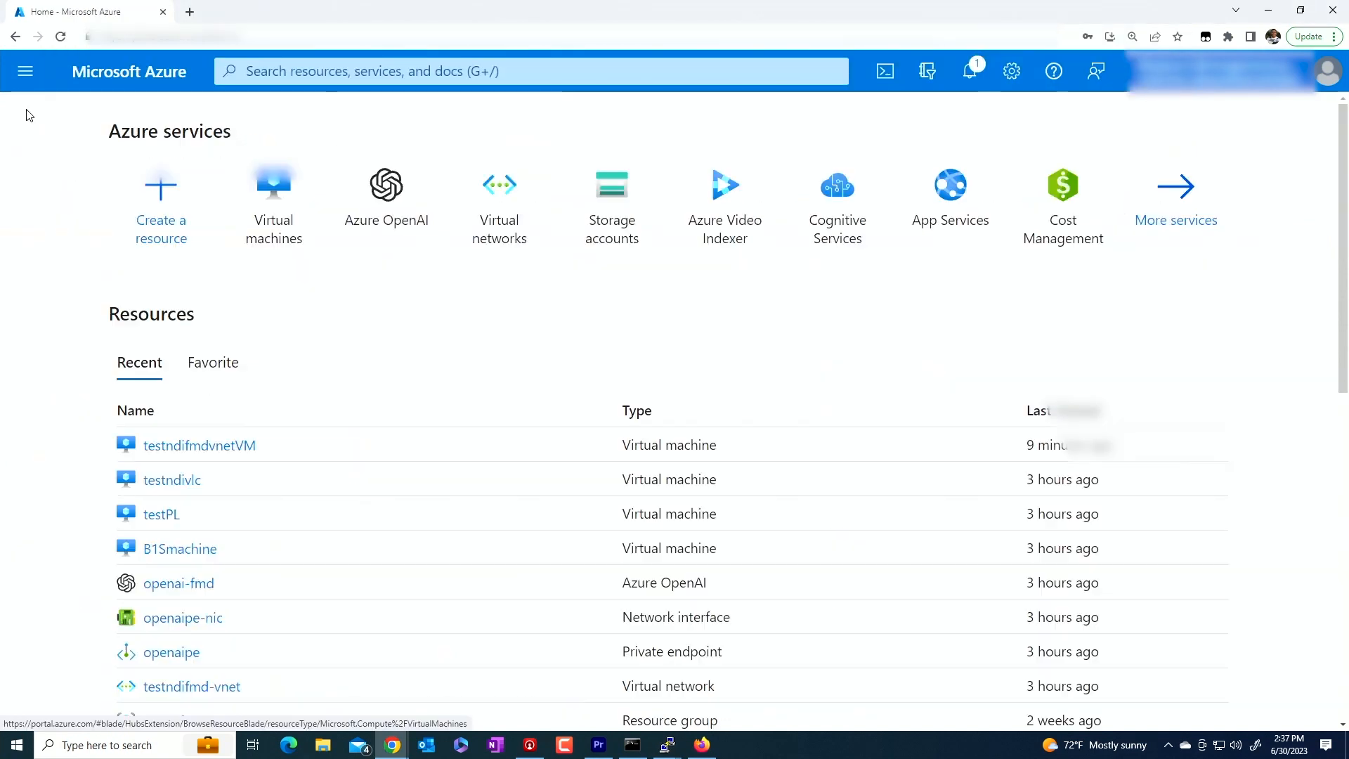
{"action": "left_click", "coordinate": [497, 207]}
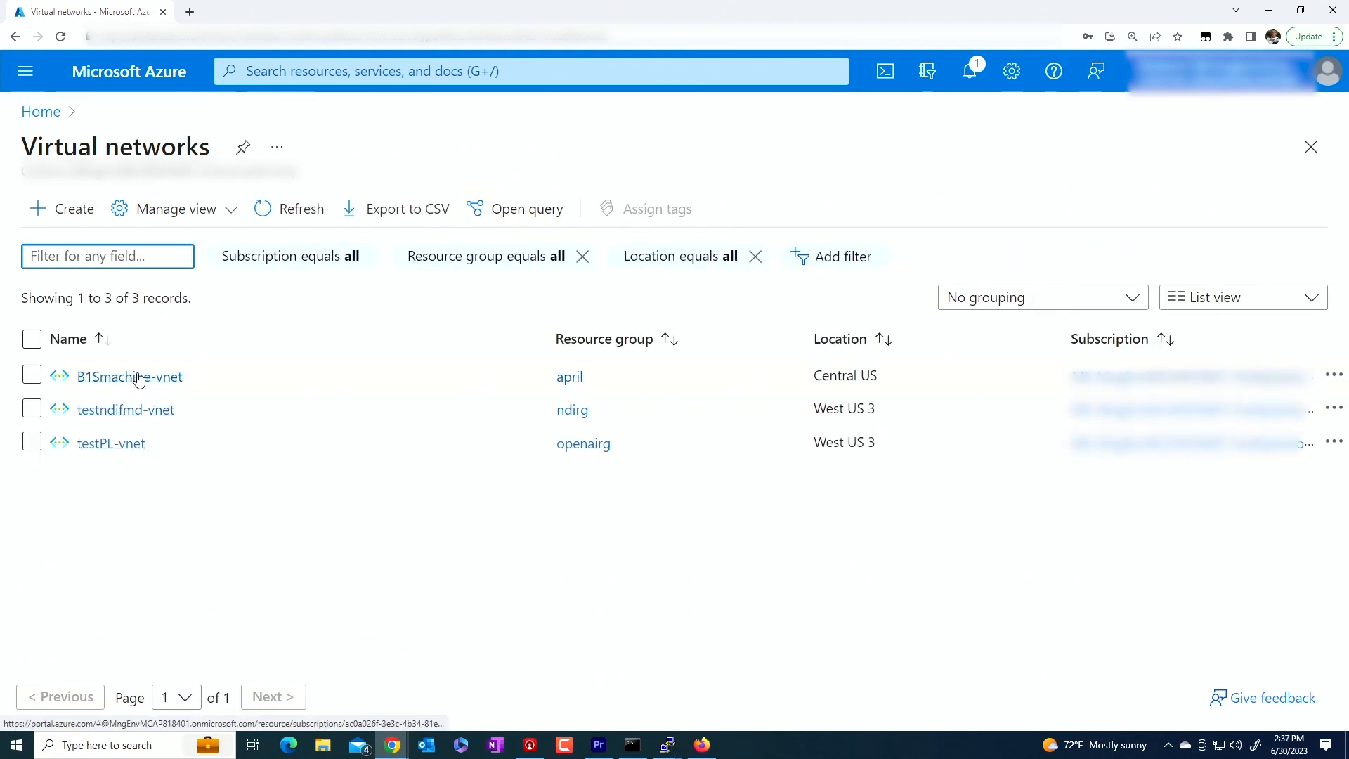
{"action": "left_click", "coordinate": [122, 412]}
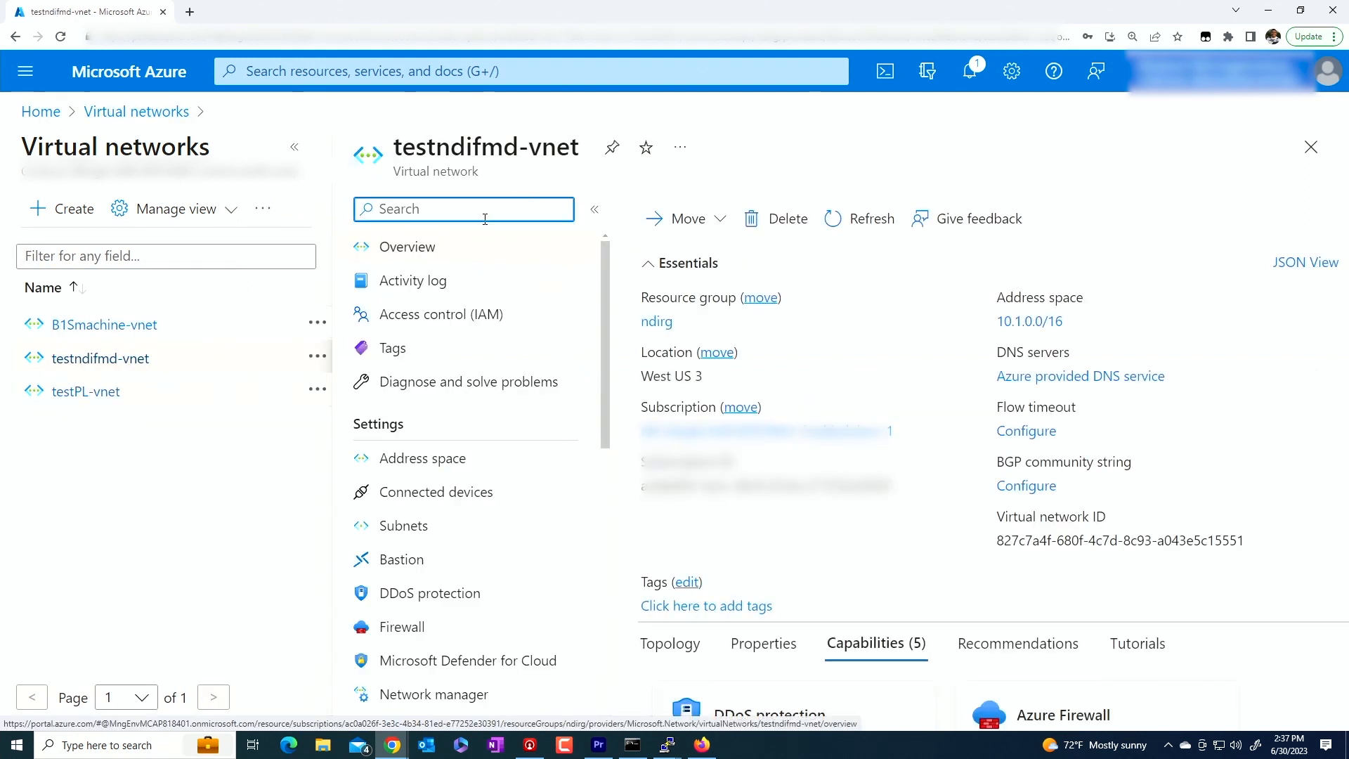
{"action": "left_click", "coordinate": [1311, 147]}
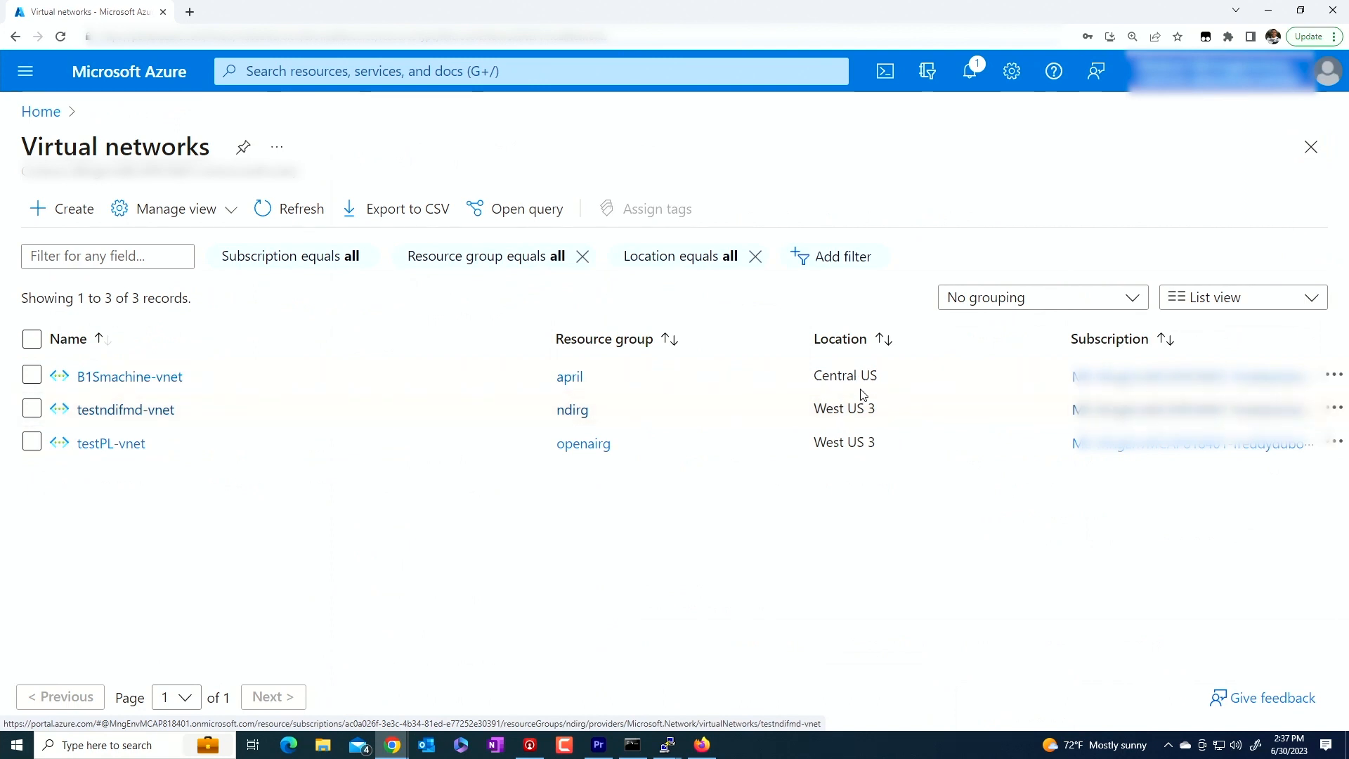
{"action": "left_click", "coordinate": [104, 410]}
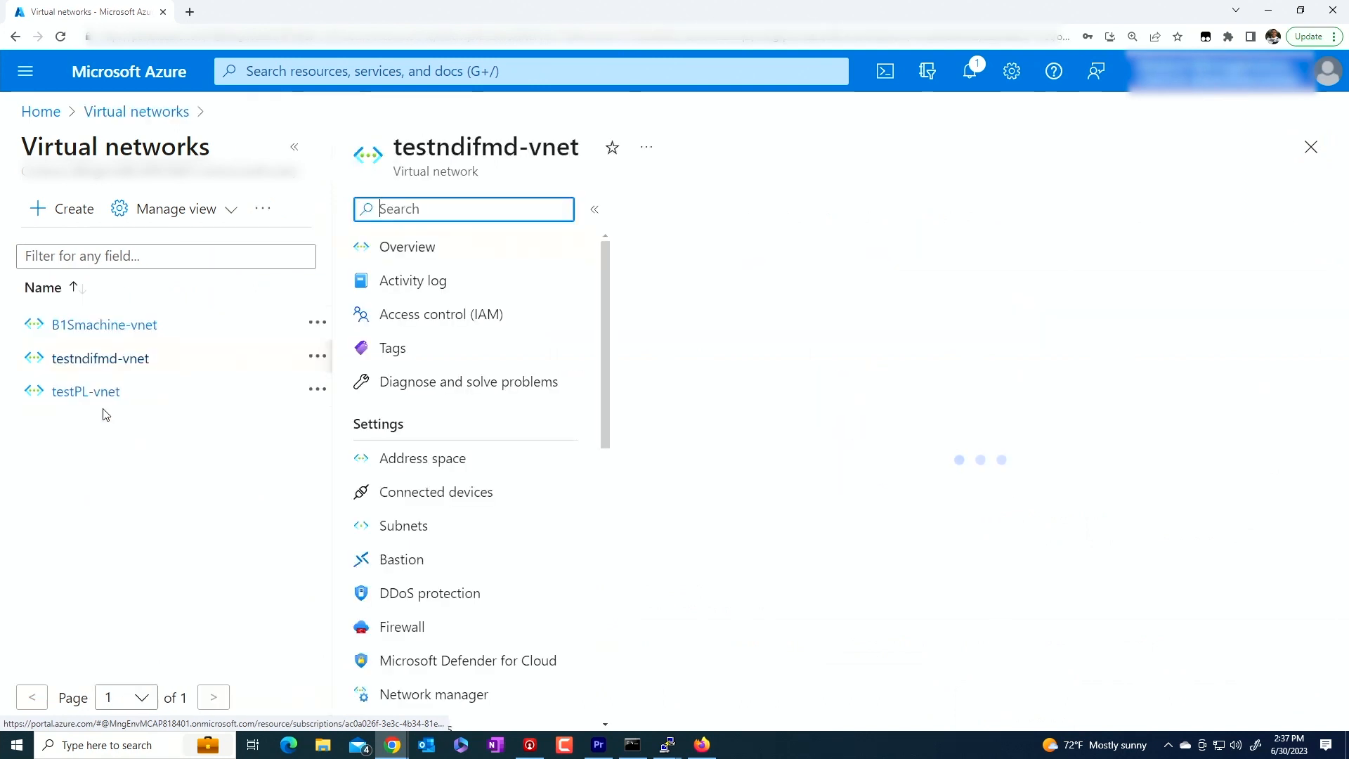
{"action": "scroll", "coordinate": [442, 543], "scroll_direction": "down", "scroll_amount": 1}
{"action": "scroll", "coordinate": [442, 543], "scroll_direction": "down", "scroll_amount": 1}
{"action": "left_click", "coordinate": [411, 622]}
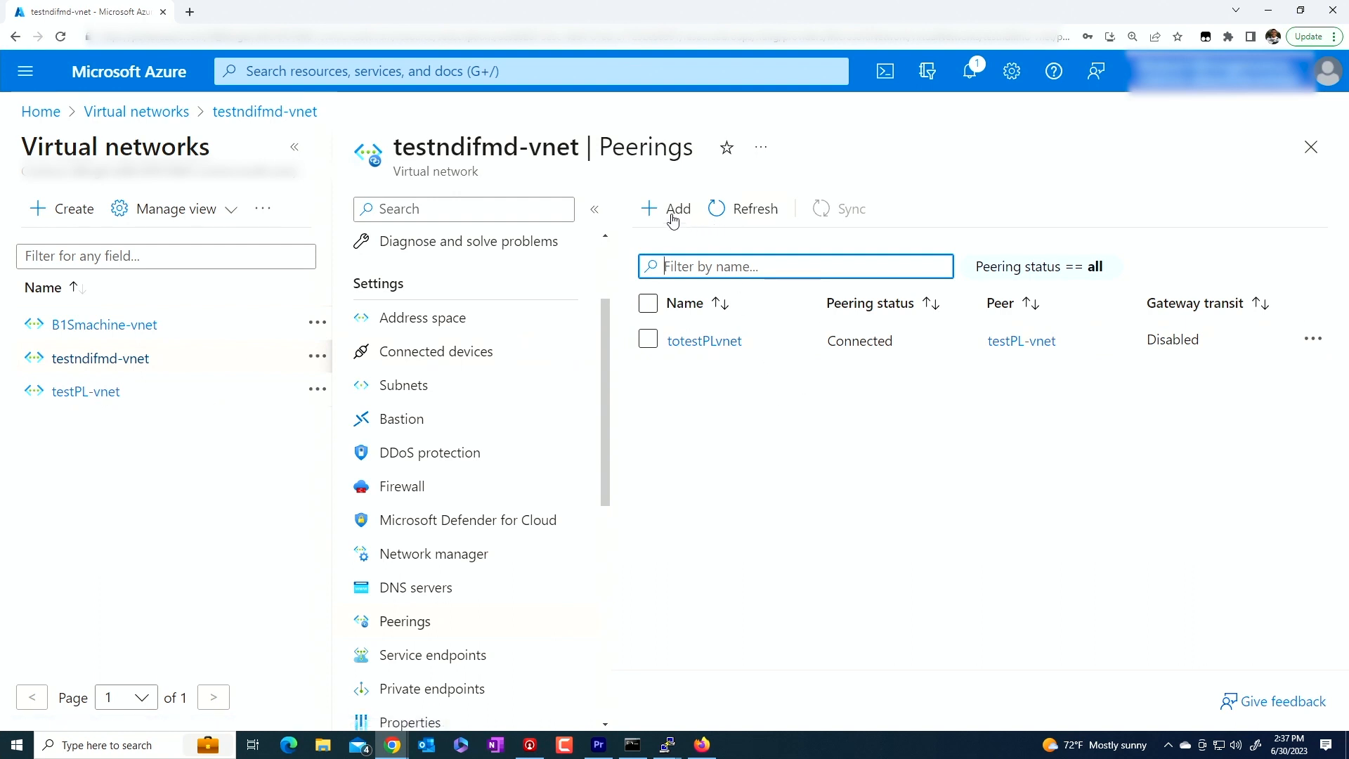
Begin a new peering from testndifmd-vnet, naming its link tob1smachinevnet and the remote network's link totestndivnet
{"action": "left_click", "coordinate": [679, 211]}
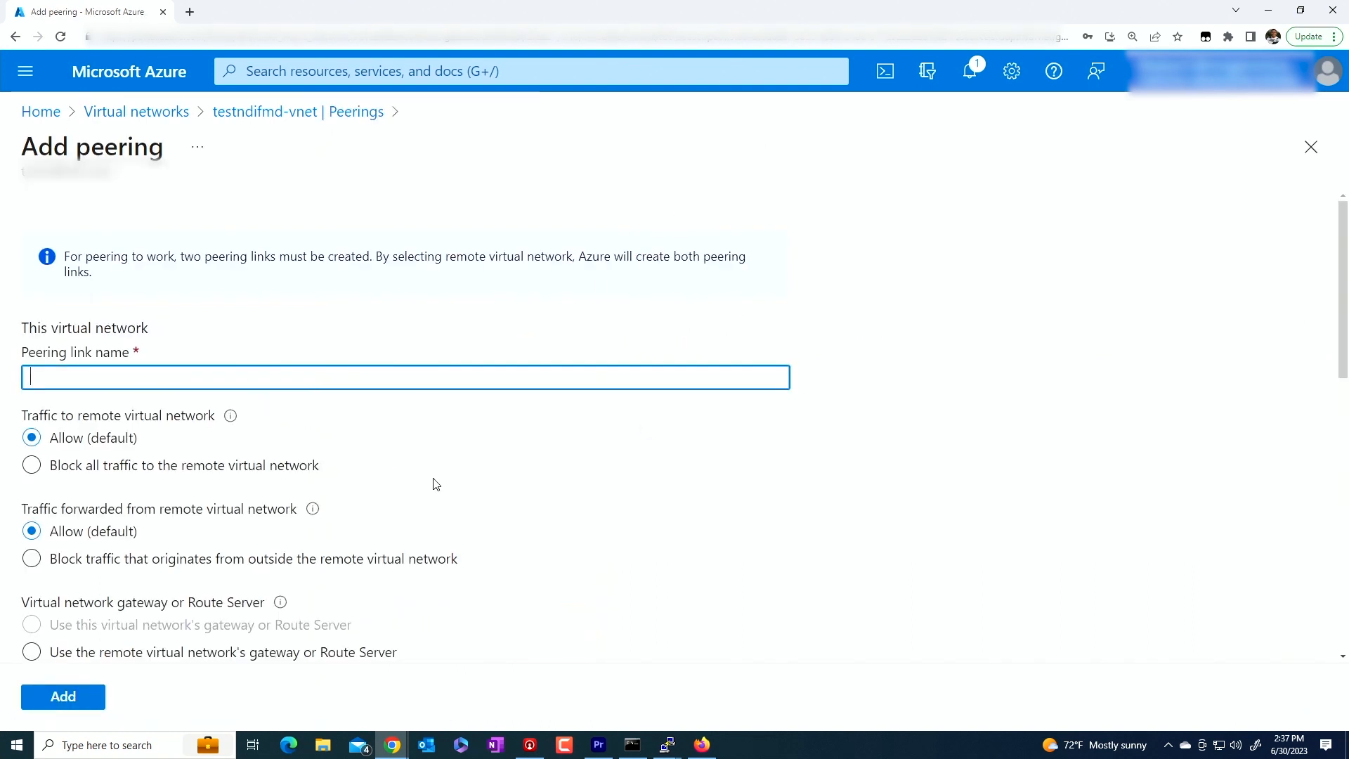
{"action": "type", "text": "tob1smachinevb"}
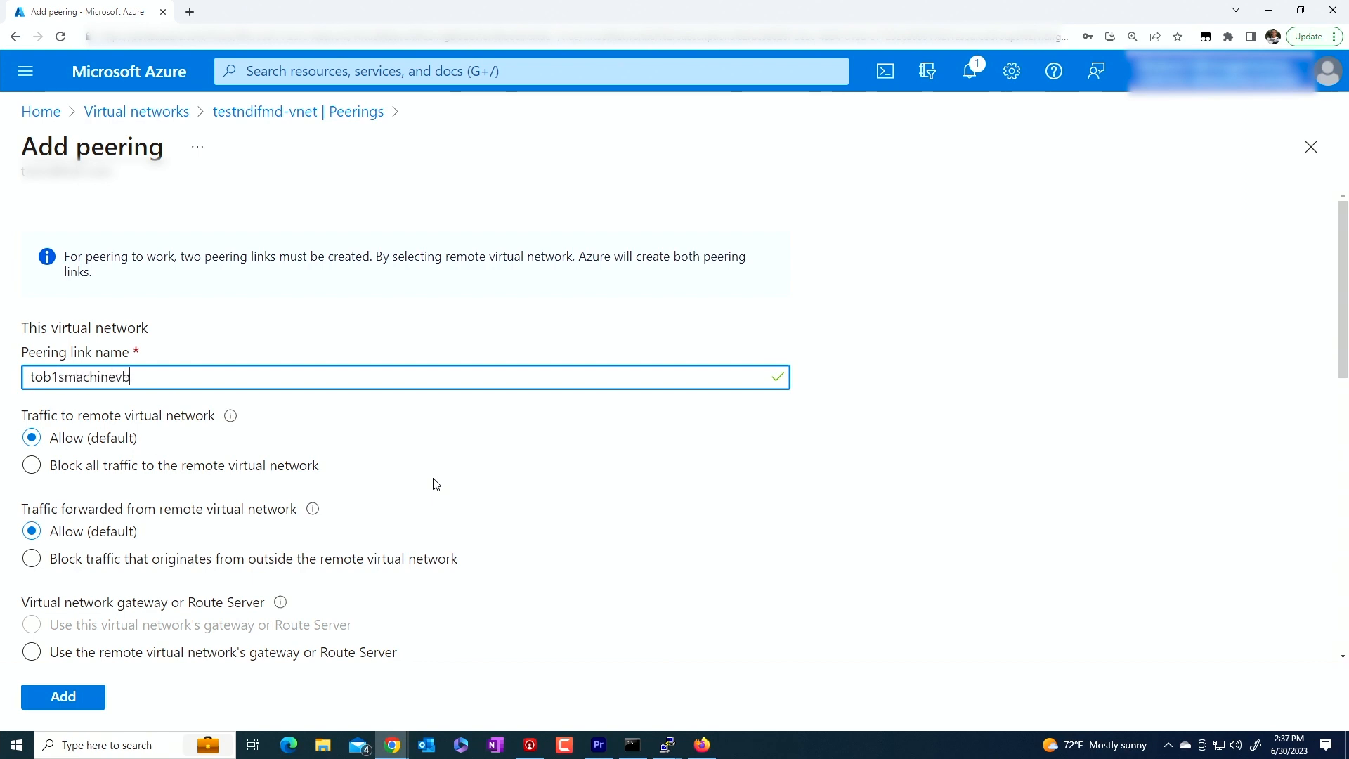
{"action": "key", "text": "BackSpace"}
{"action": "type", "text": "net"}
{"action": "scroll", "coordinate": [351, 464], "scroll_direction": "down", "scroll_amount": 2}
{"action": "scroll", "coordinate": [350, 464], "scroll_direction": "down", "scroll_amount": 1}
{"action": "left_click", "coordinate": [164, 562]}
{"action": "type", "text": "to"}
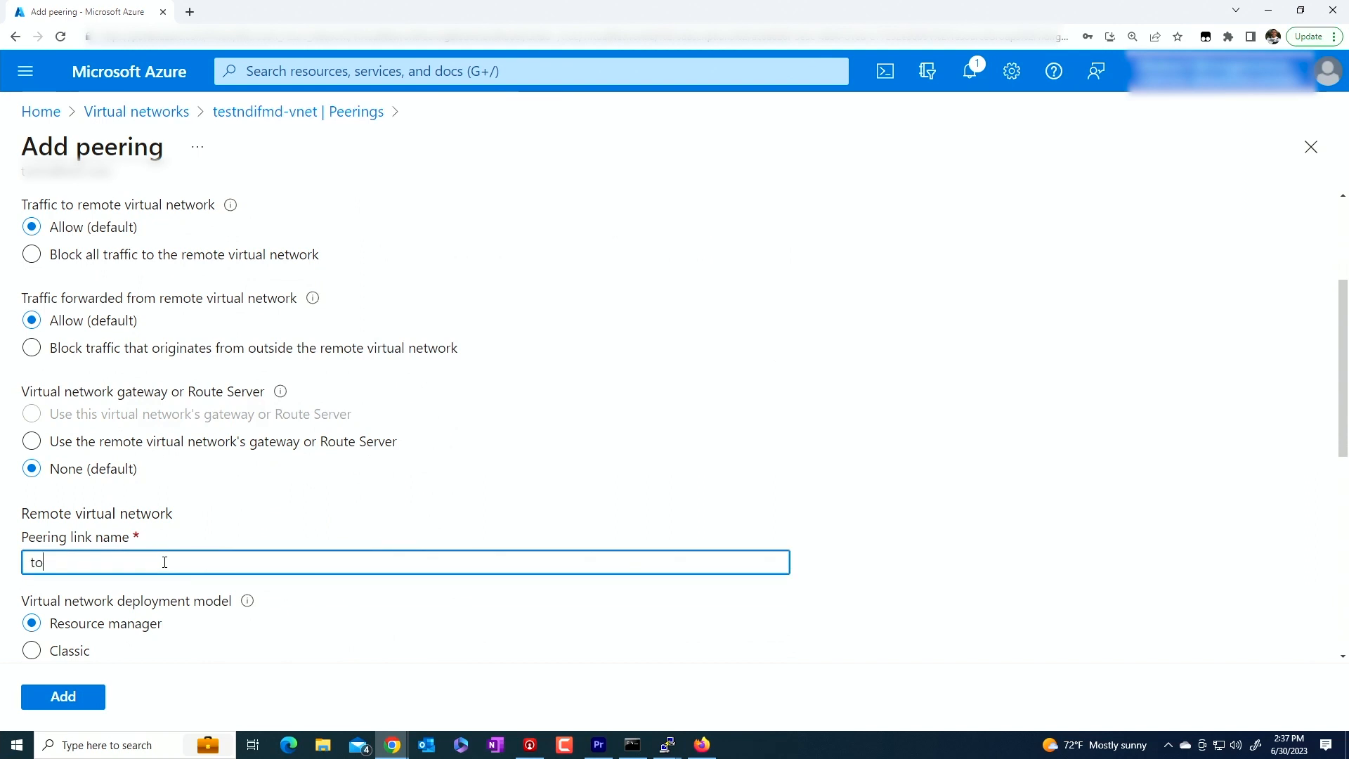
{"action": "type", "text": "testndivnet"}
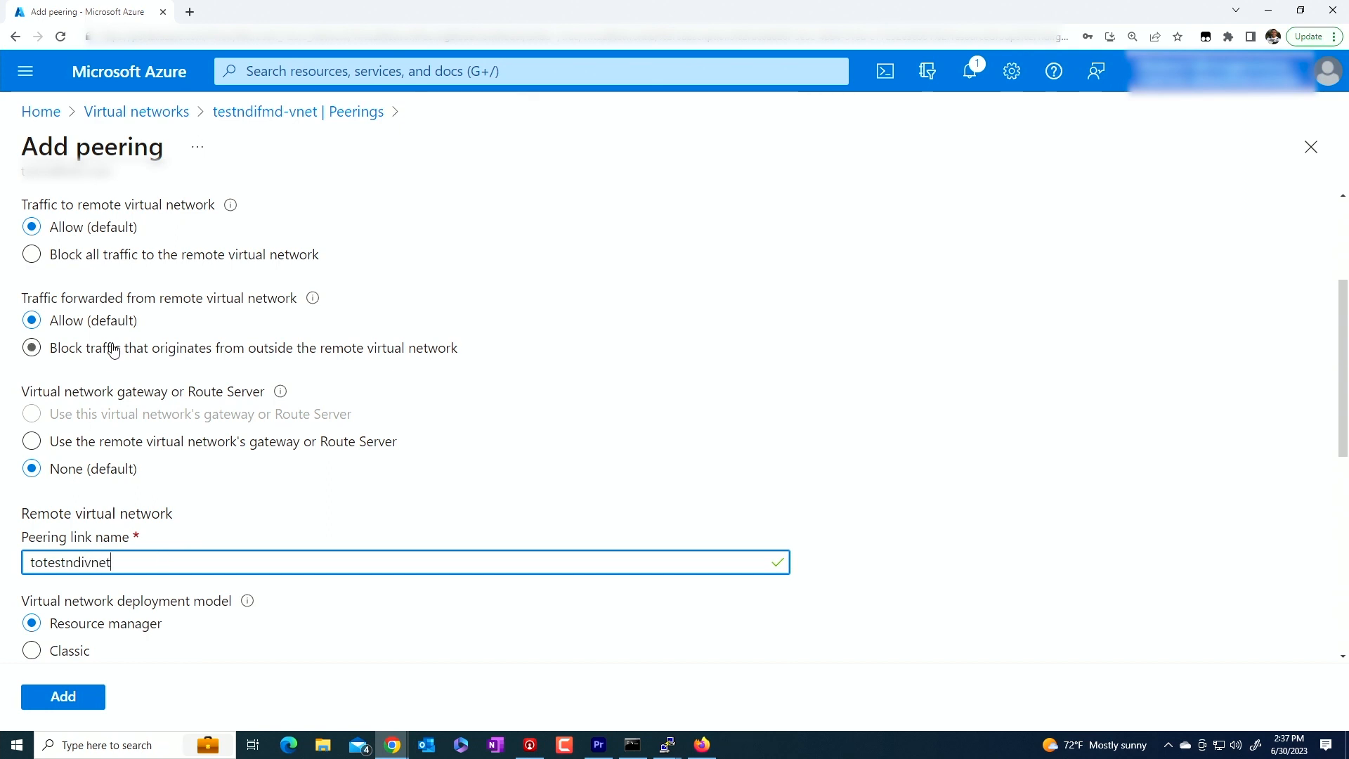
Choose B1Smachine-vnet as the remote virtual network, add the peering with default traffic settings, and dismiss both notifications
{"action": "scroll", "coordinate": [73, 404], "scroll_direction": "down", "scroll_amount": 1}
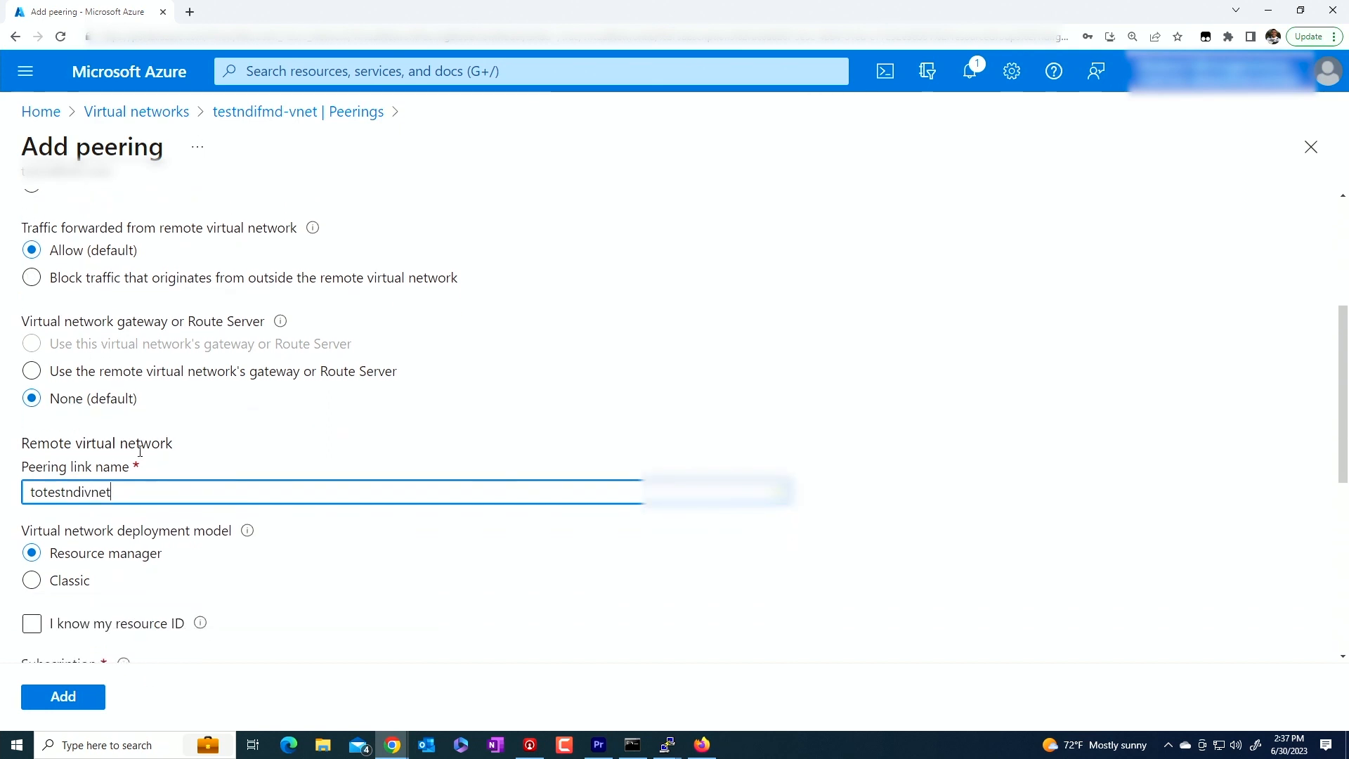
{"action": "scroll", "coordinate": [127, 436], "scroll_direction": "down", "scroll_amount": 3}
{"action": "scroll", "coordinate": [174, 462], "scroll_direction": "down", "scroll_amount": 1}
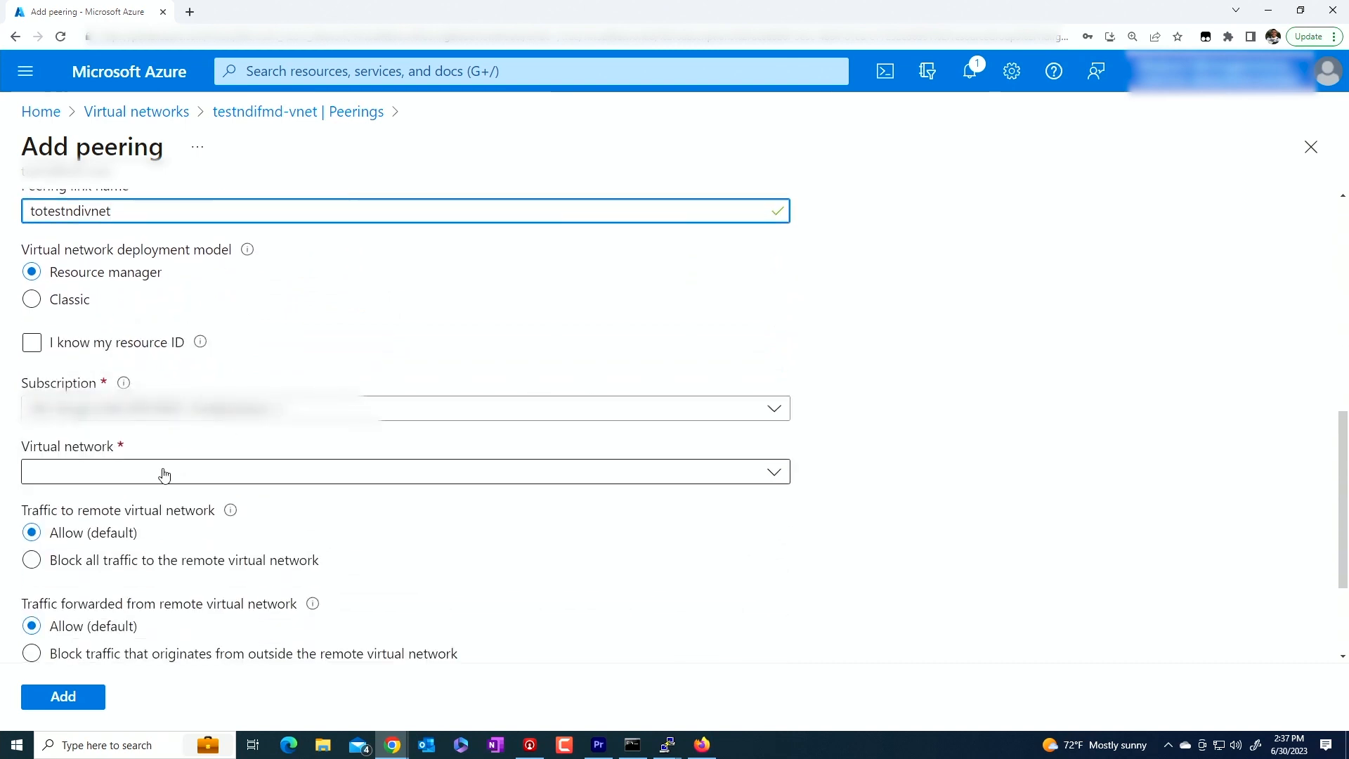
{"action": "left_click", "coordinate": [162, 472]}
{"action": "left_click", "coordinate": [127, 547]}
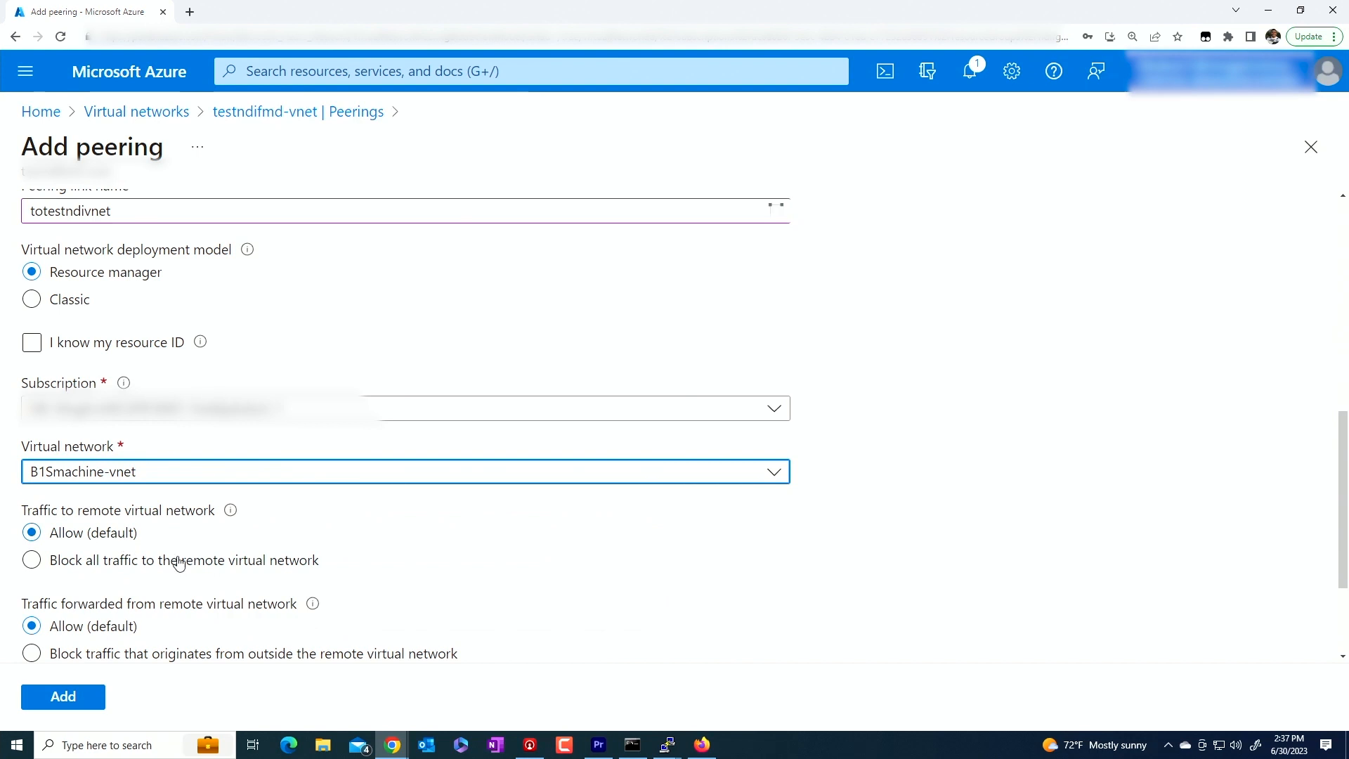
{"action": "scroll", "coordinate": [460, 513], "scroll_direction": "down", "scroll_amount": 2}
{"action": "scroll", "coordinate": [463, 515], "scroll_direction": "down", "scroll_amount": 1}
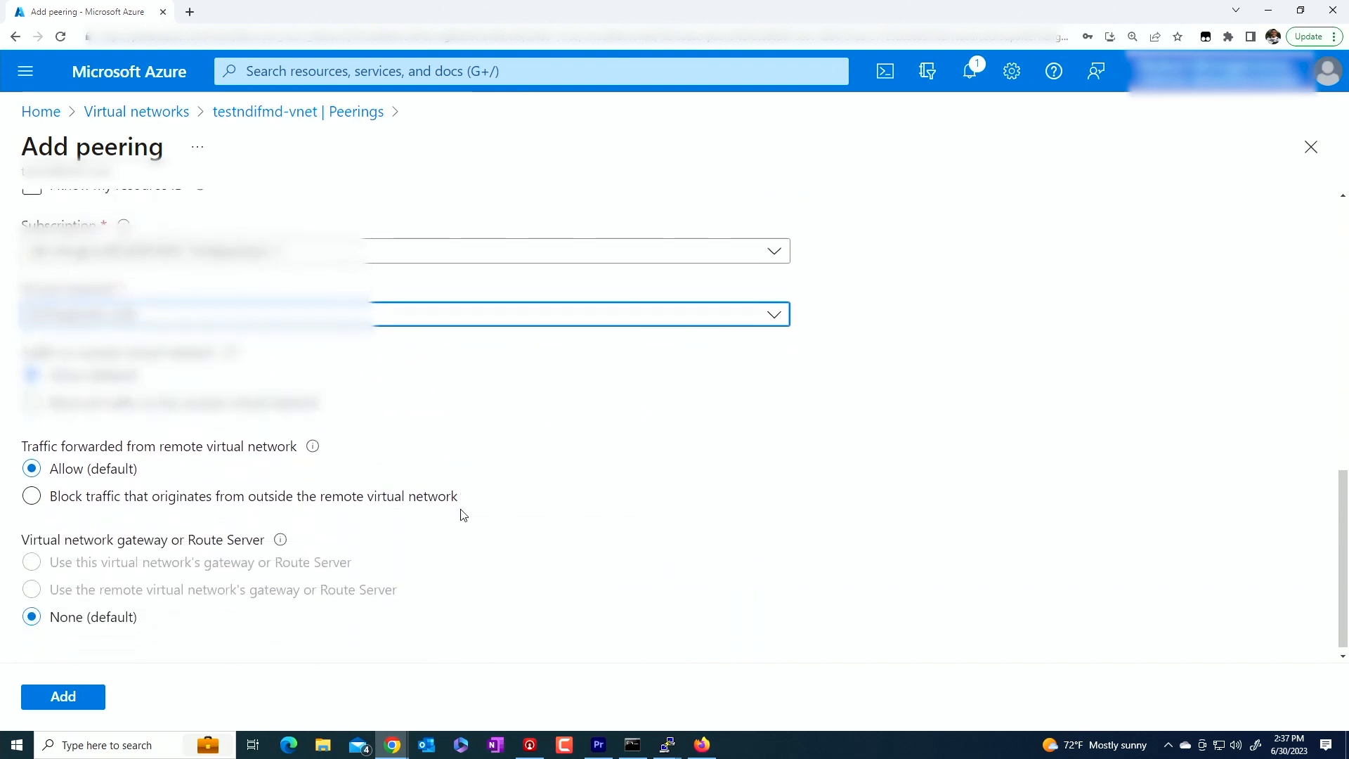
{"action": "left_click", "coordinate": [63, 696]}
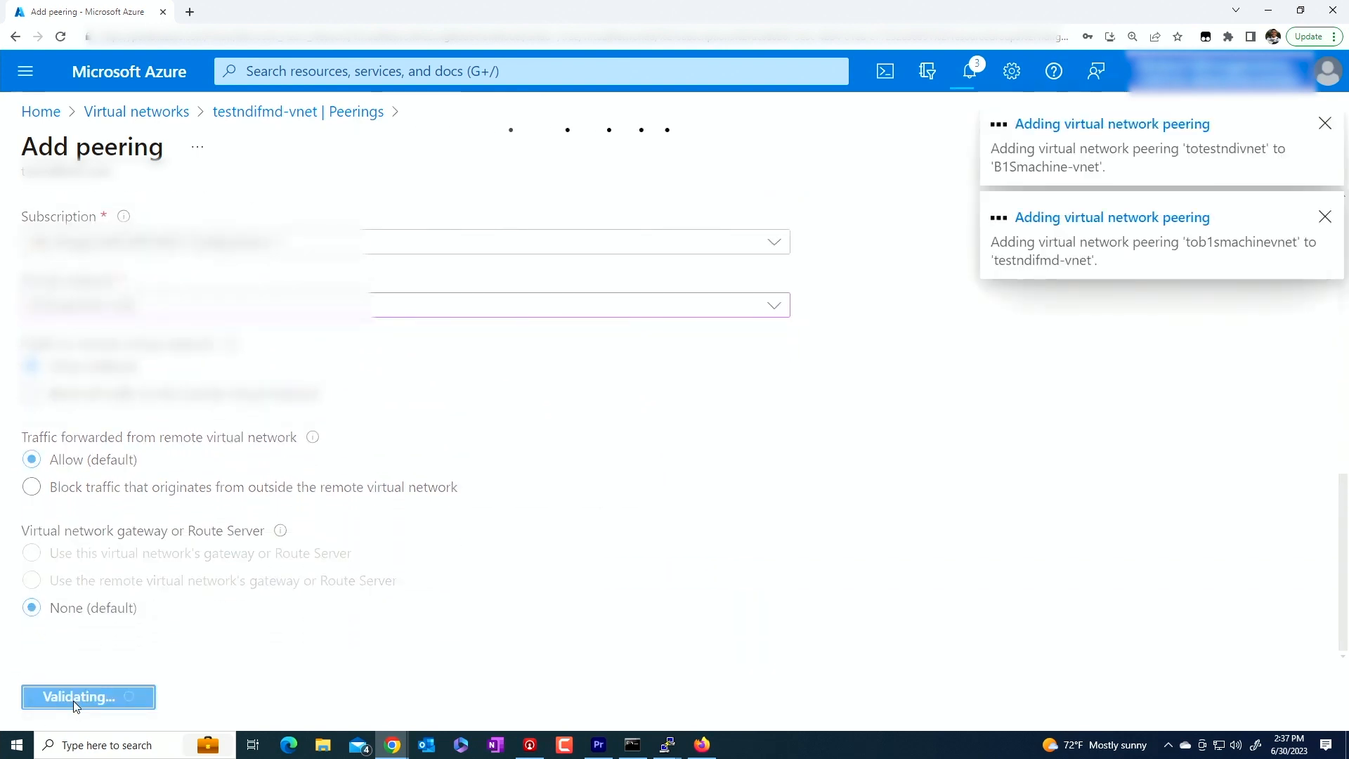
{"action": "left_click", "coordinate": [1325, 217]}
{"action": "left_click", "coordinate": [1325, 124]}
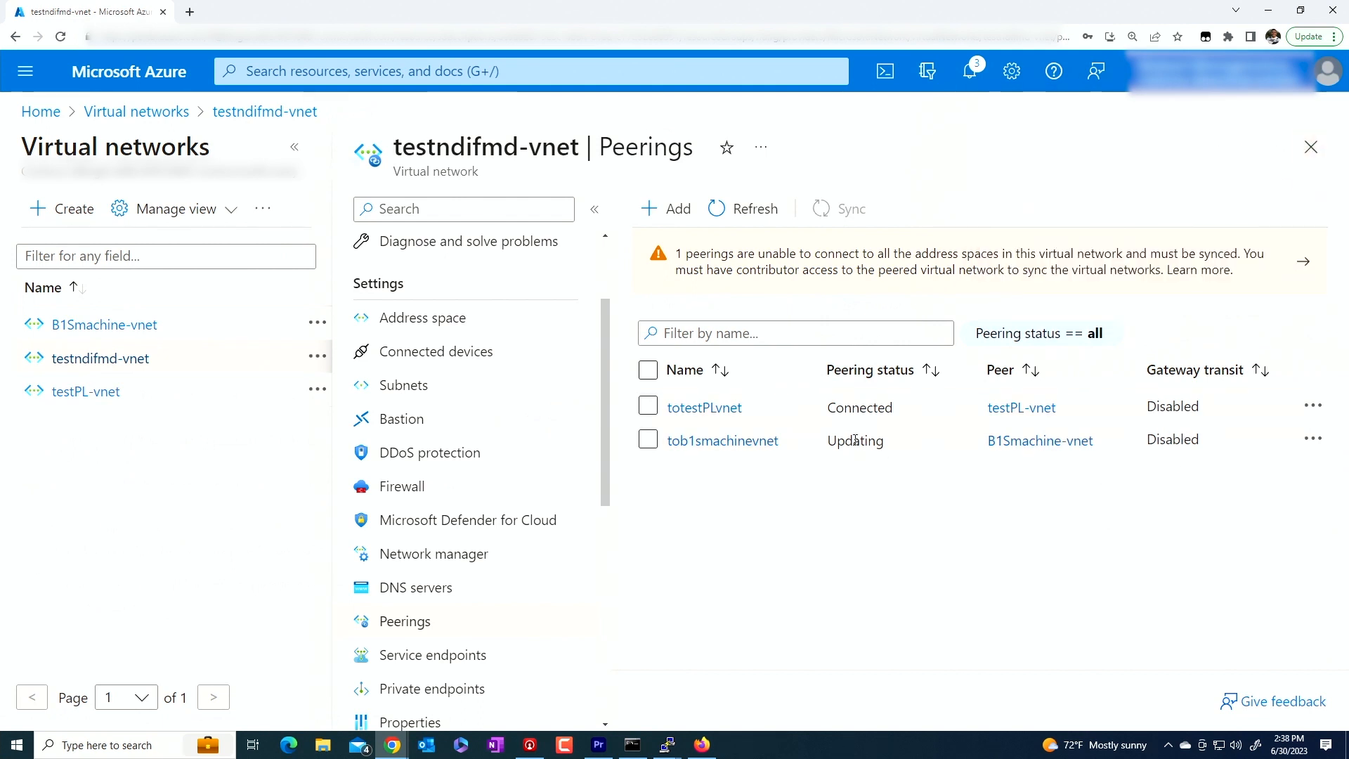
Refresh the peerings of testndifmd-vnet and B1Smachine-vnet to check the new links' status
{"action": "left_click", "coordinate": [759, 211]}
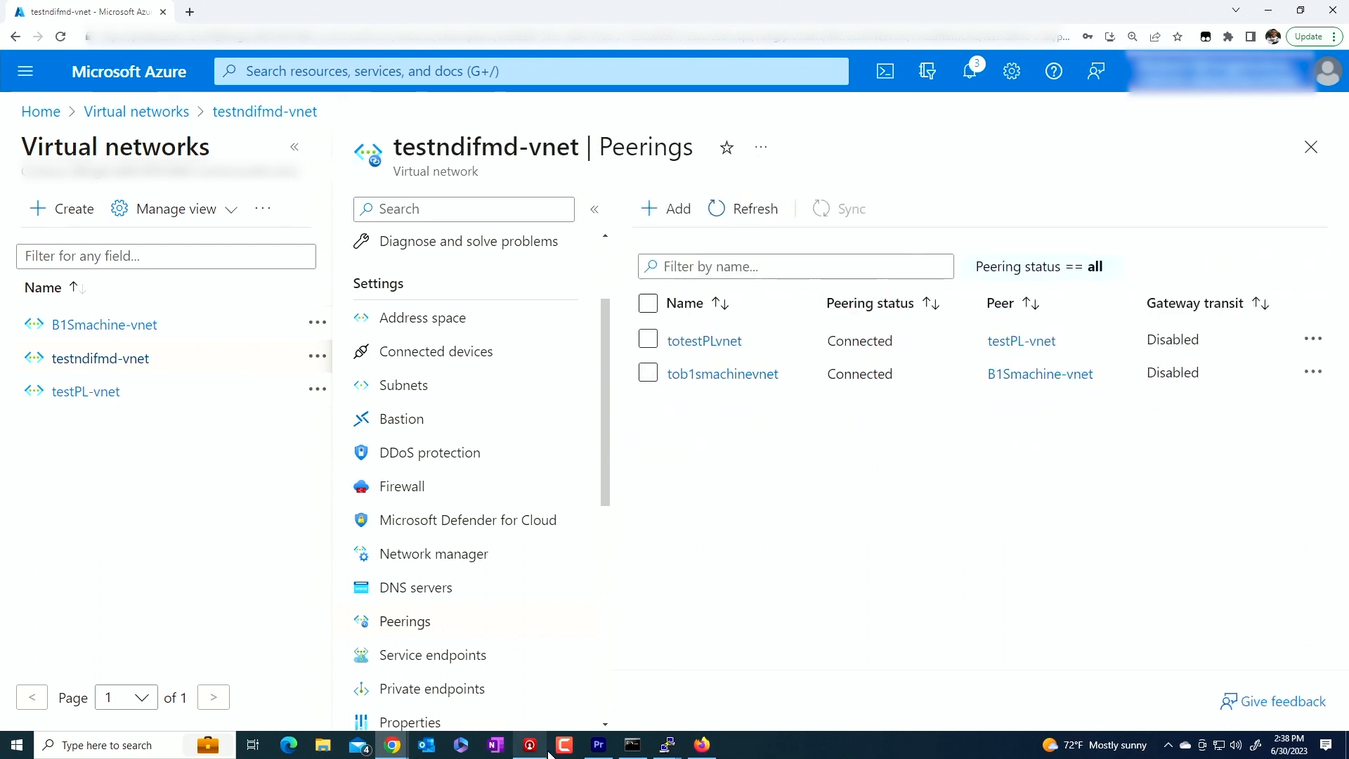
{"action": "mouse_move", "coordinate": [669, 749]}
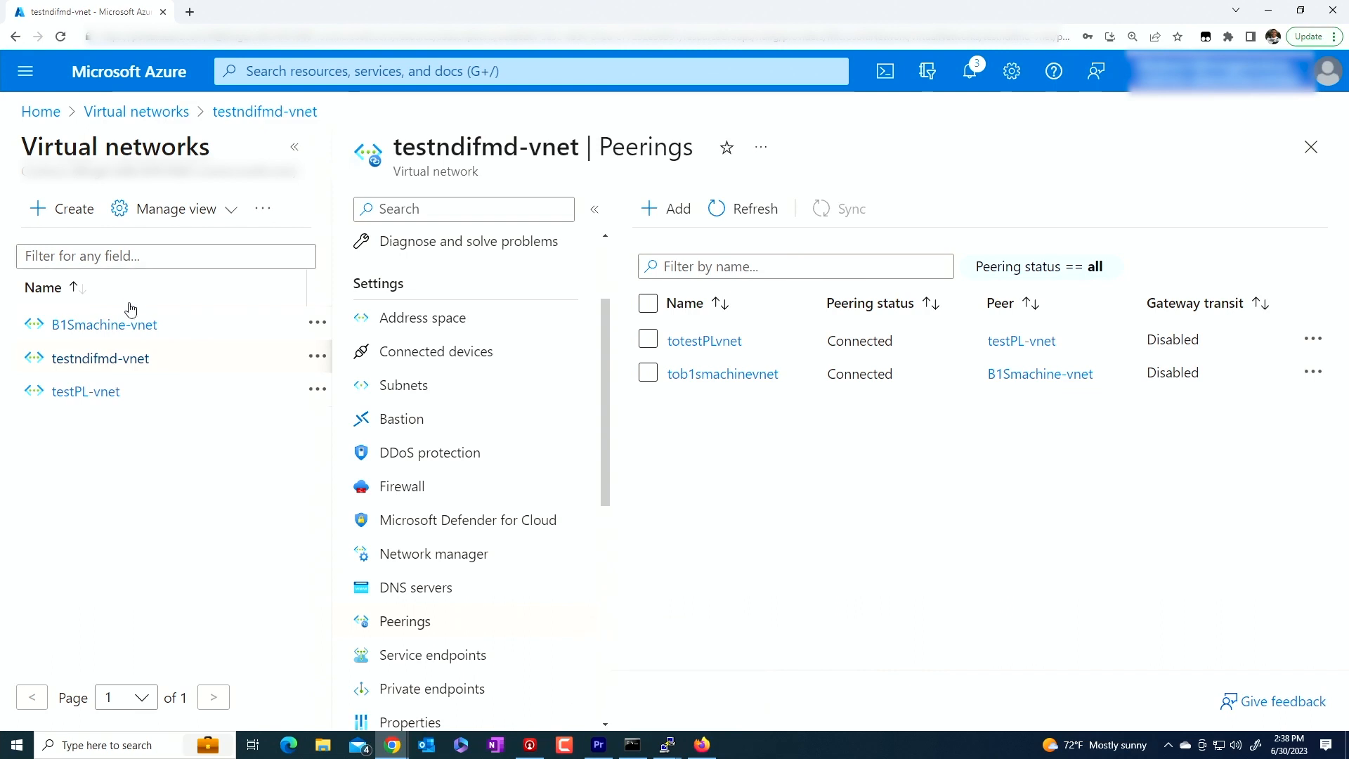
{"action": "left_click", "coordinate": [119, 327]}
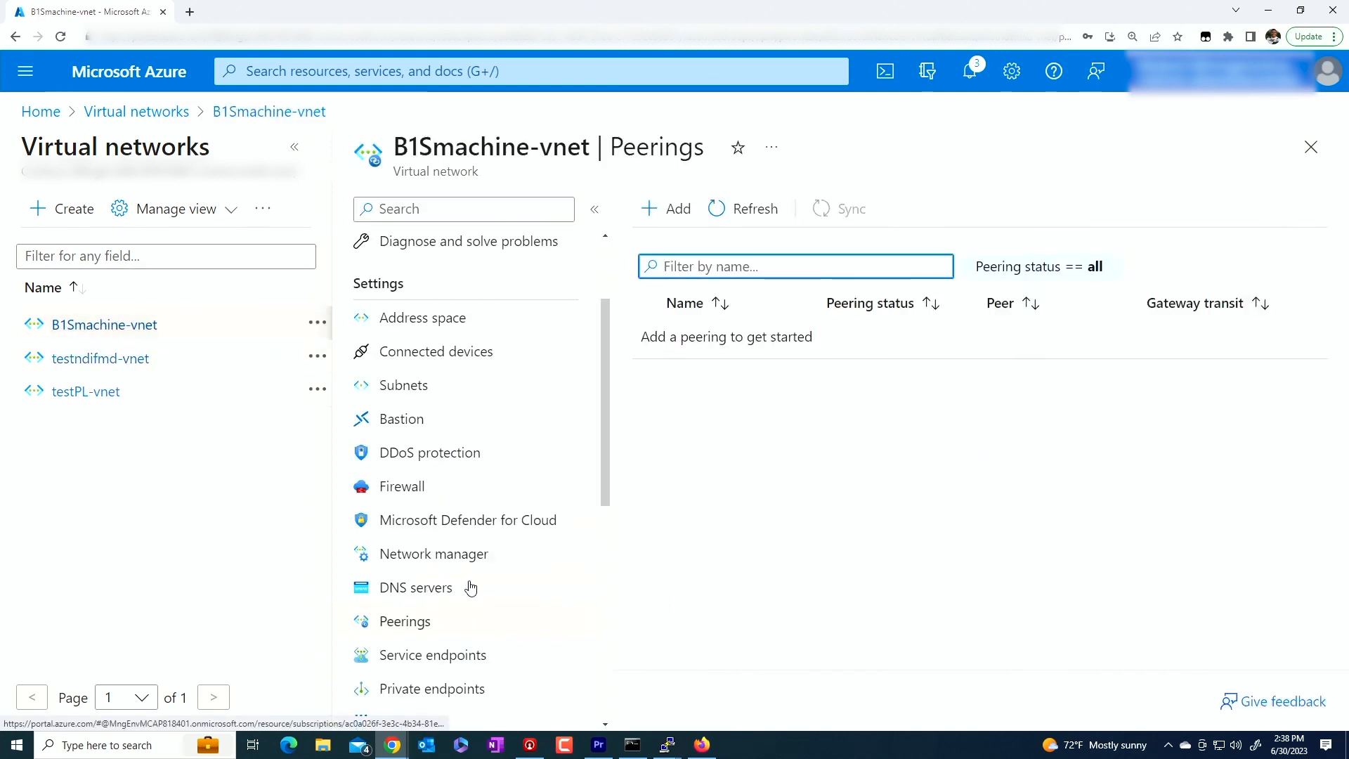
{"action": "left_click", "coordinate": [746, 204]}
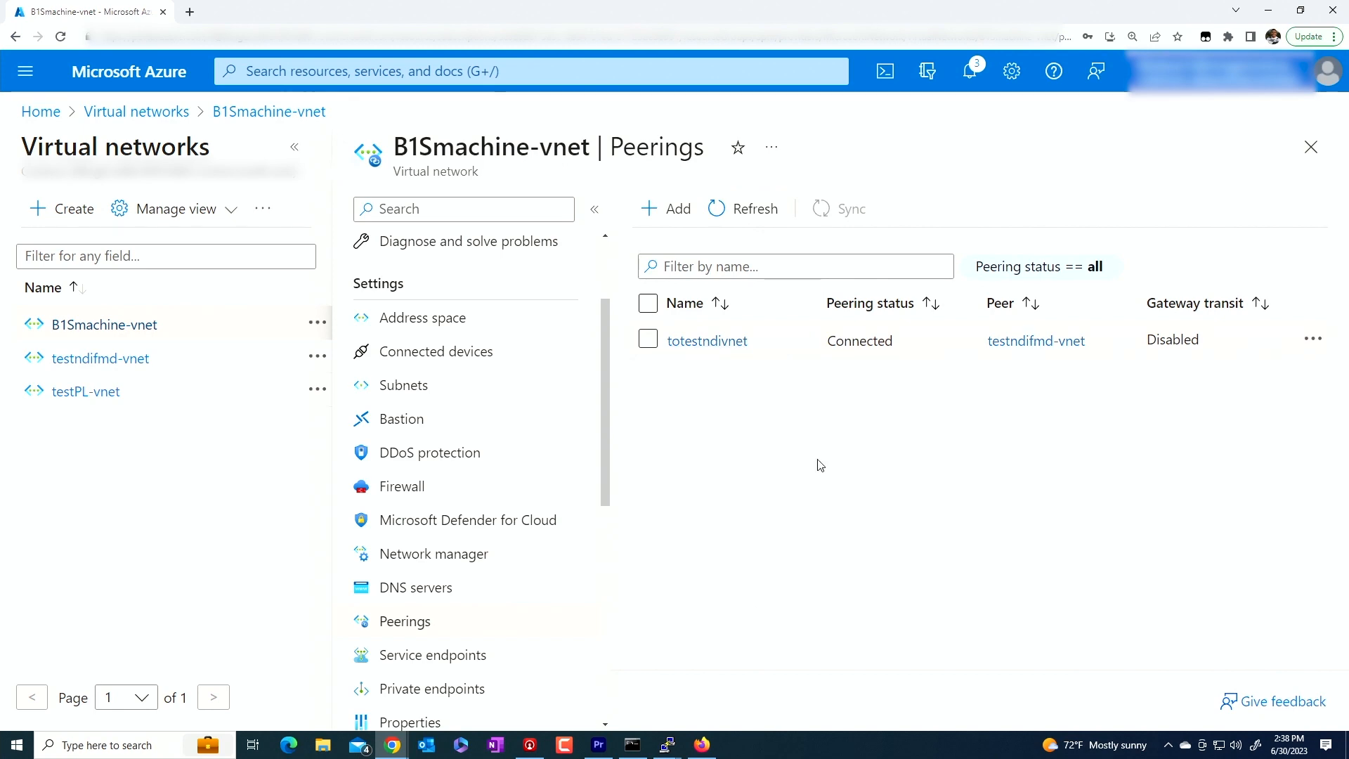
Bring the B1Smachine and testndifmdvnetVM terminals to the front and add four blank prompt lines on B1Smachine
{"action": "left_click", "coordinate": [667, 745]}
{"action": "left_click", "coordinate": [636, 689]}
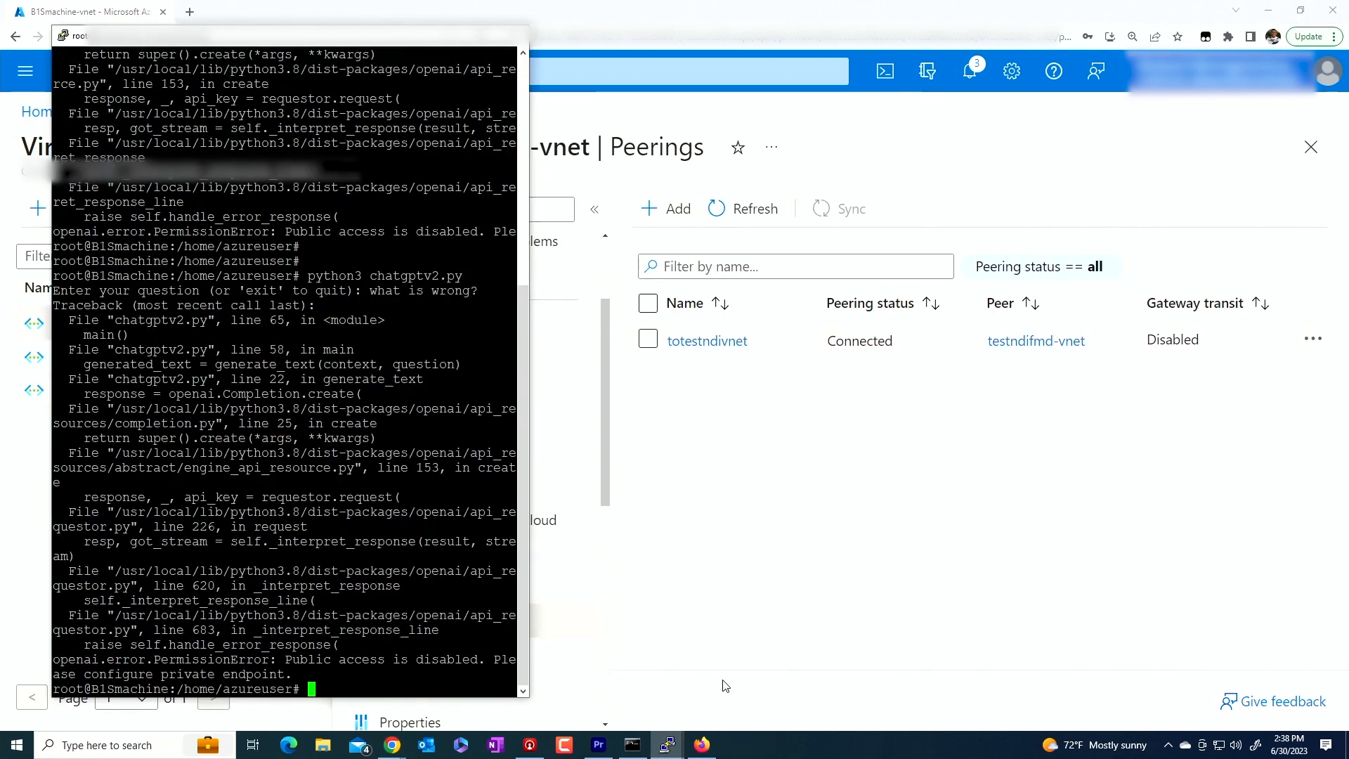
{"action": "left_click", "coordinate": [667, 745]}
{"action": "left_click", "coordinate": [702, 685]}
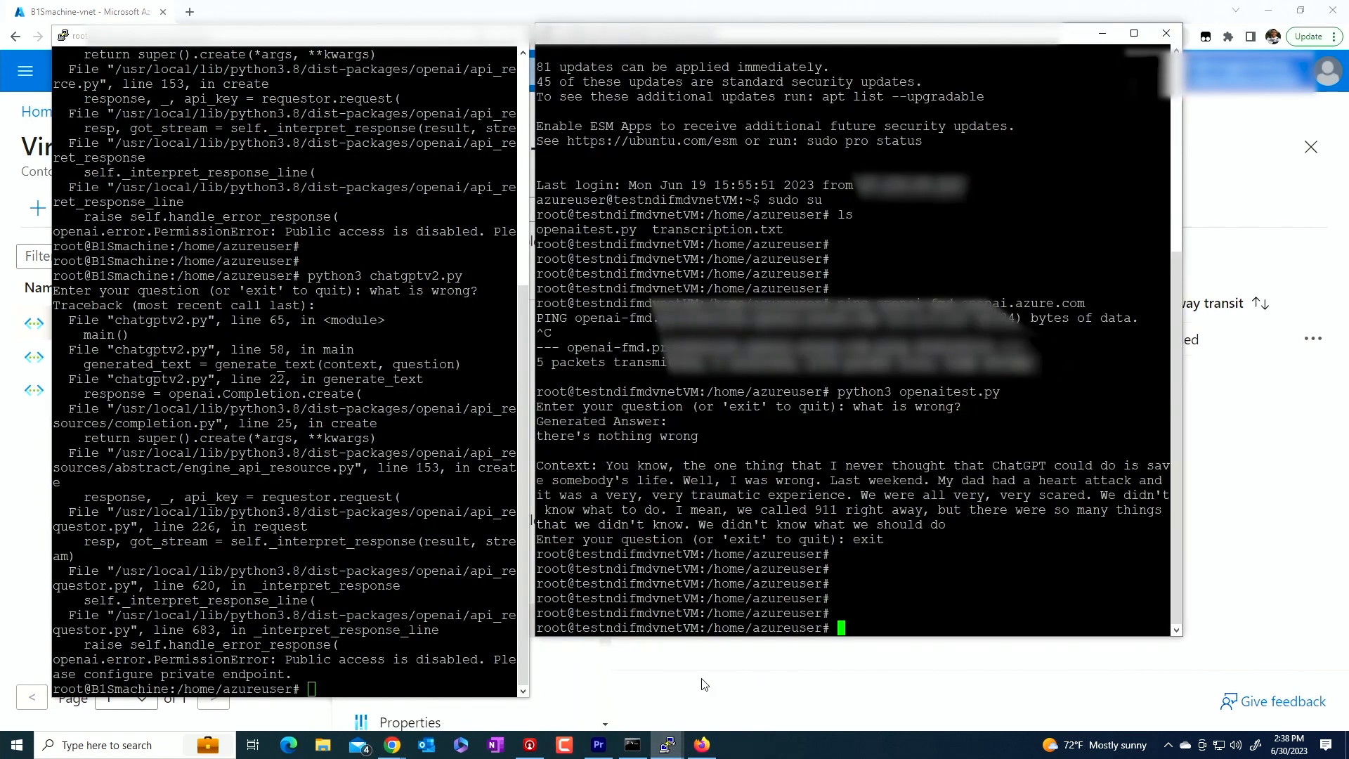
{"action": "left_click", "coordinate": [365, 478]}
{"action": "key", "text": "Return"}
{"action": "key", "text": "Return"}
{"action": "key", "text": "Return"}
{"action": "key", "text": "Return"}
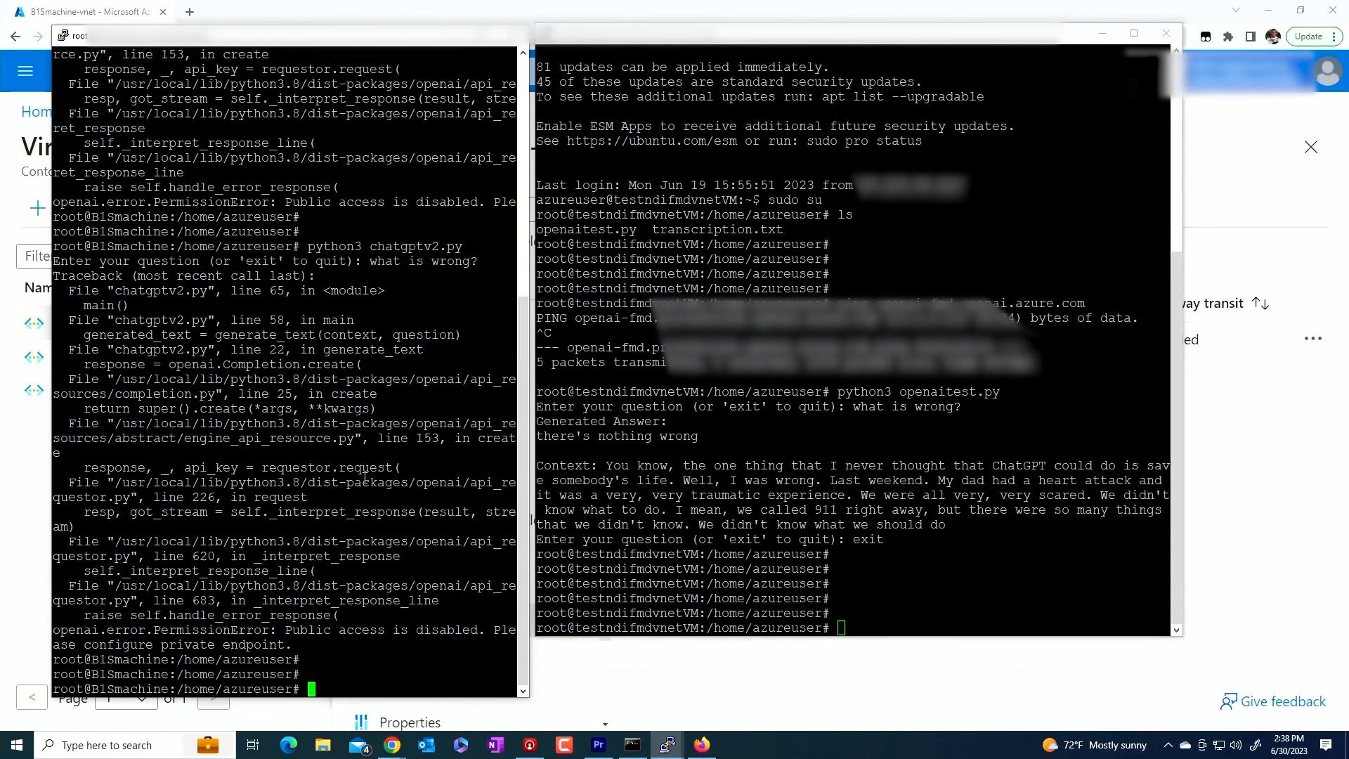
Run python3 chatgptv2.py again on B1Smachine with the question "what is wrong?" and add two blank prompt lines
{"action": "key", "text": "Up"}
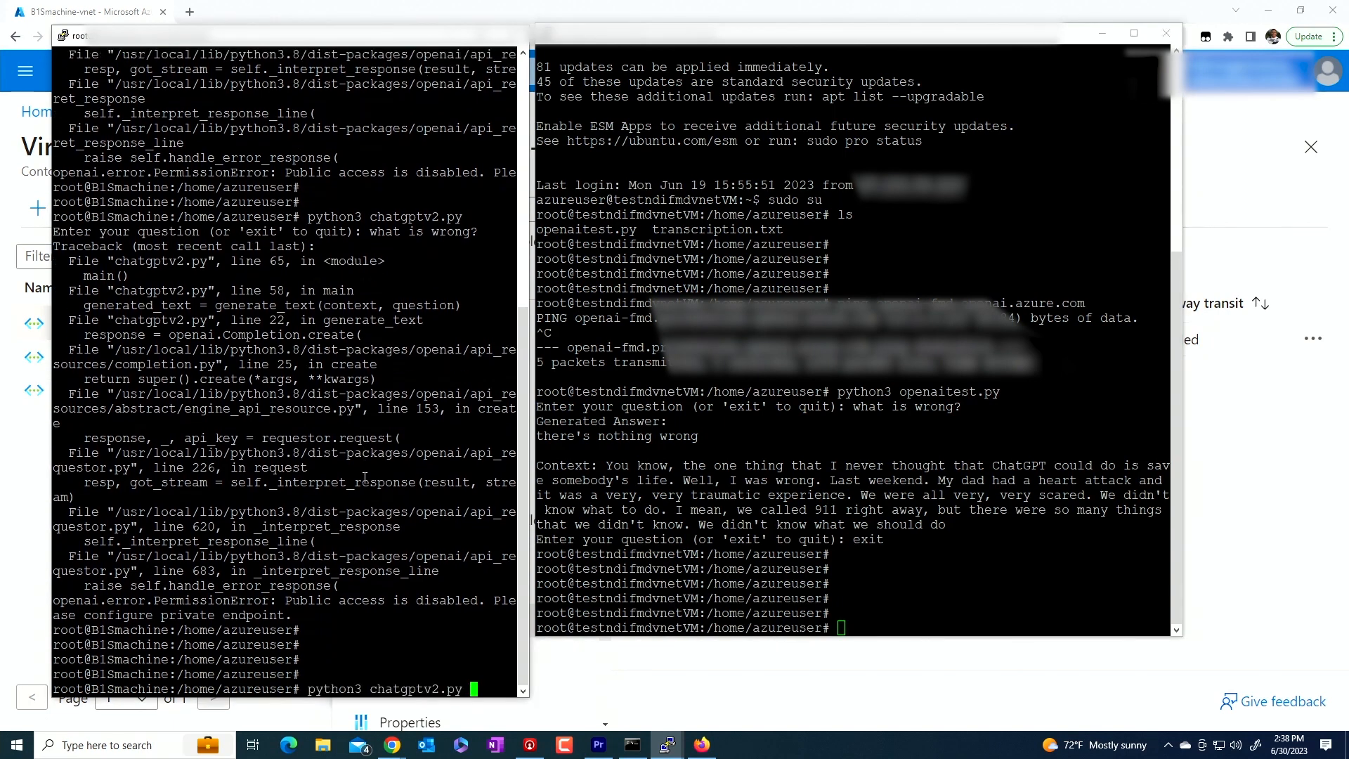
{"action": "key", "text": "Return"}
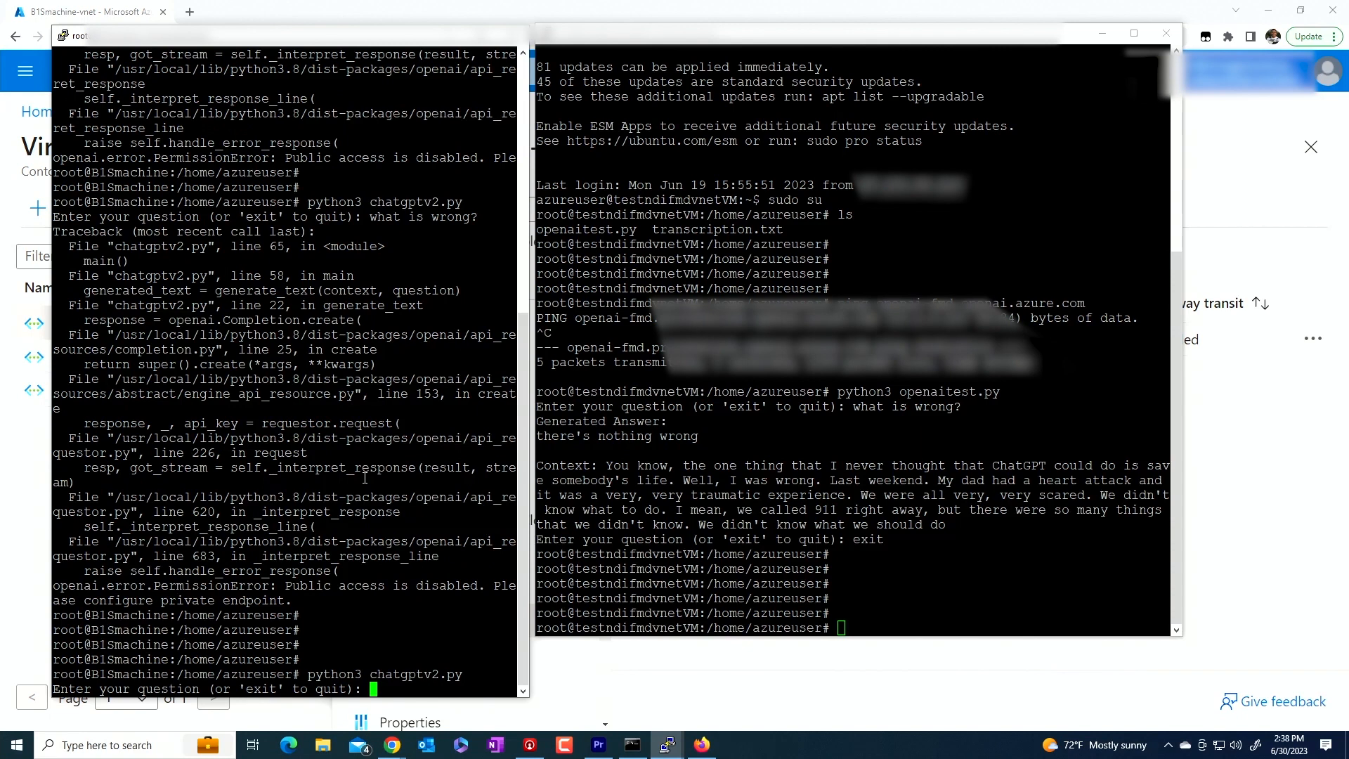
{"action": "type", "text": "what is wrong?"}
{"action": "key", "text": "Return"}
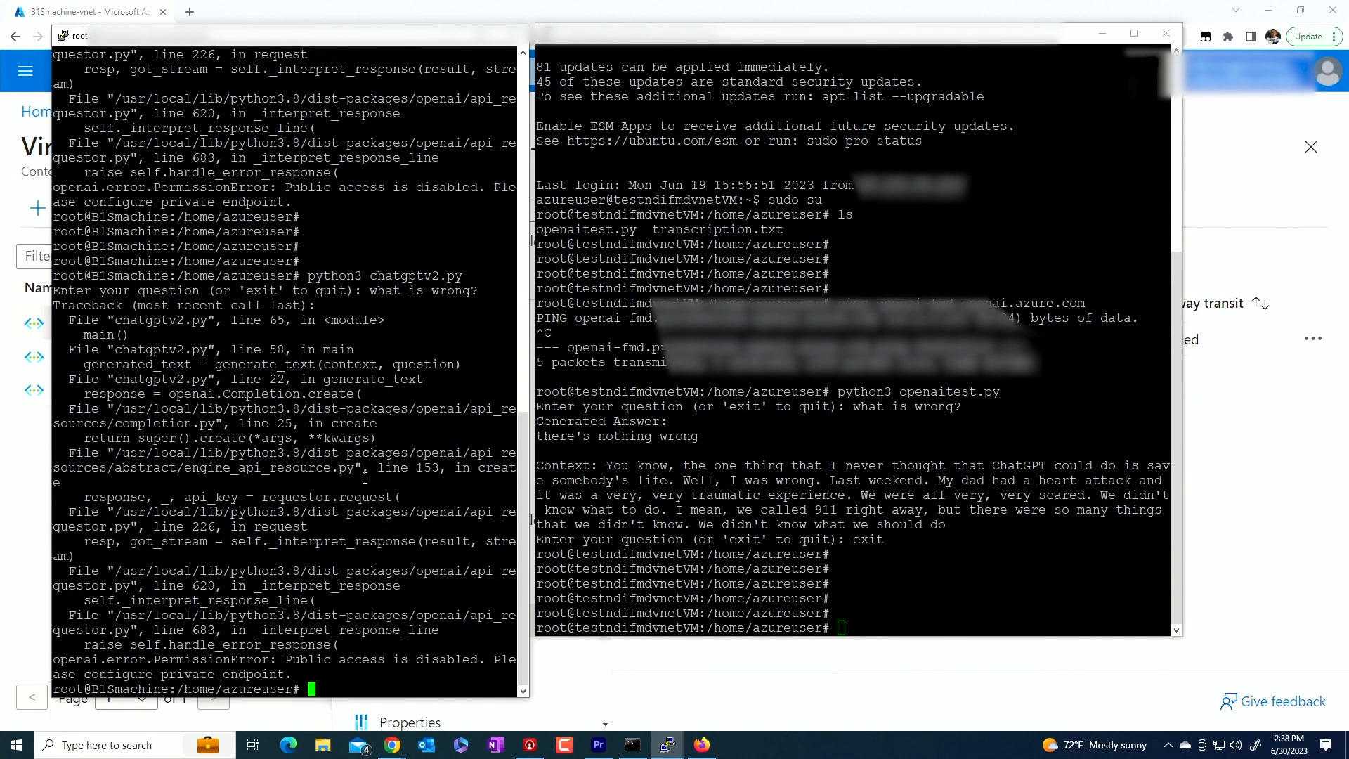
{"action": "key", "text": "Return"}
{"action": "key", "text": "Return"}
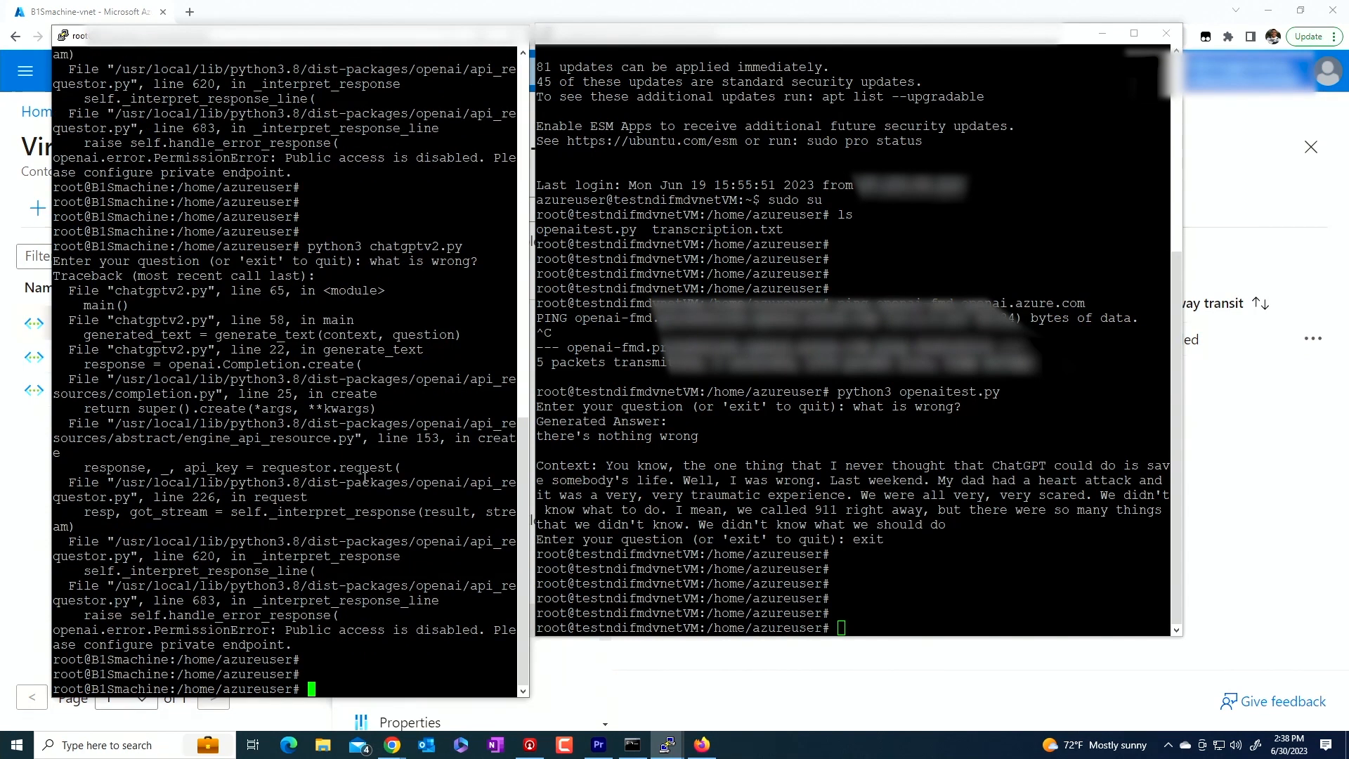
{"action": "type", "text": "ping"}
{"action": "key", "text": "BackSpace"}
{"action": "key", "text": "BackSpace"}
{"action": "key", "text": "BackSpace"}
{"action": "key", "text": "BackSpace"}
{"action": "key", "text": "BackSpace"}
Add five blank prompt lines on B1Smachine and open /etc/hosts in vi
{"action": "key", "text": "Return"}
{"action": "key", "text": "Return"}
{"action": "key", "text": "Return"}
{"action": "key", "text": "Return"}
{"action": "key", "text": "Return"}
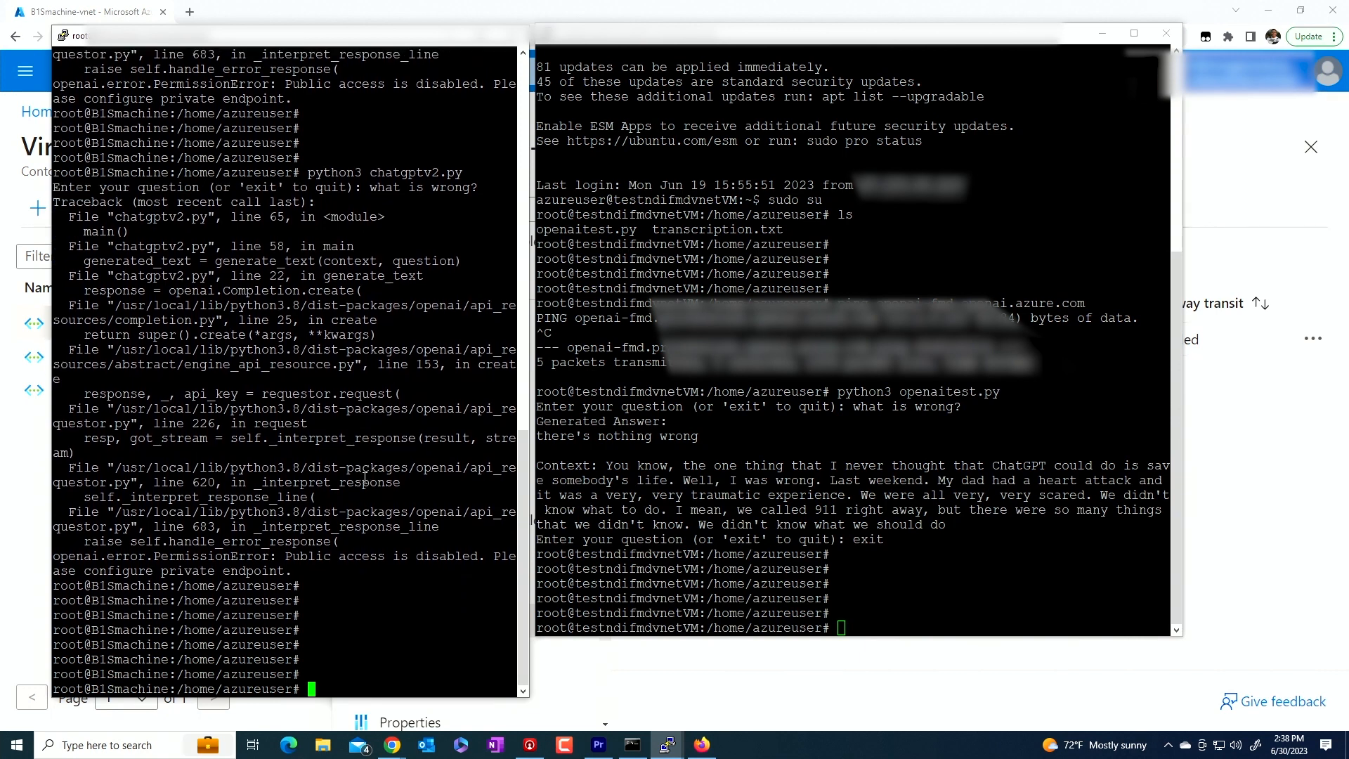
{"action": "type", "text": "vi /etc/hosts"}
{"action": "key", "text": "Return"}
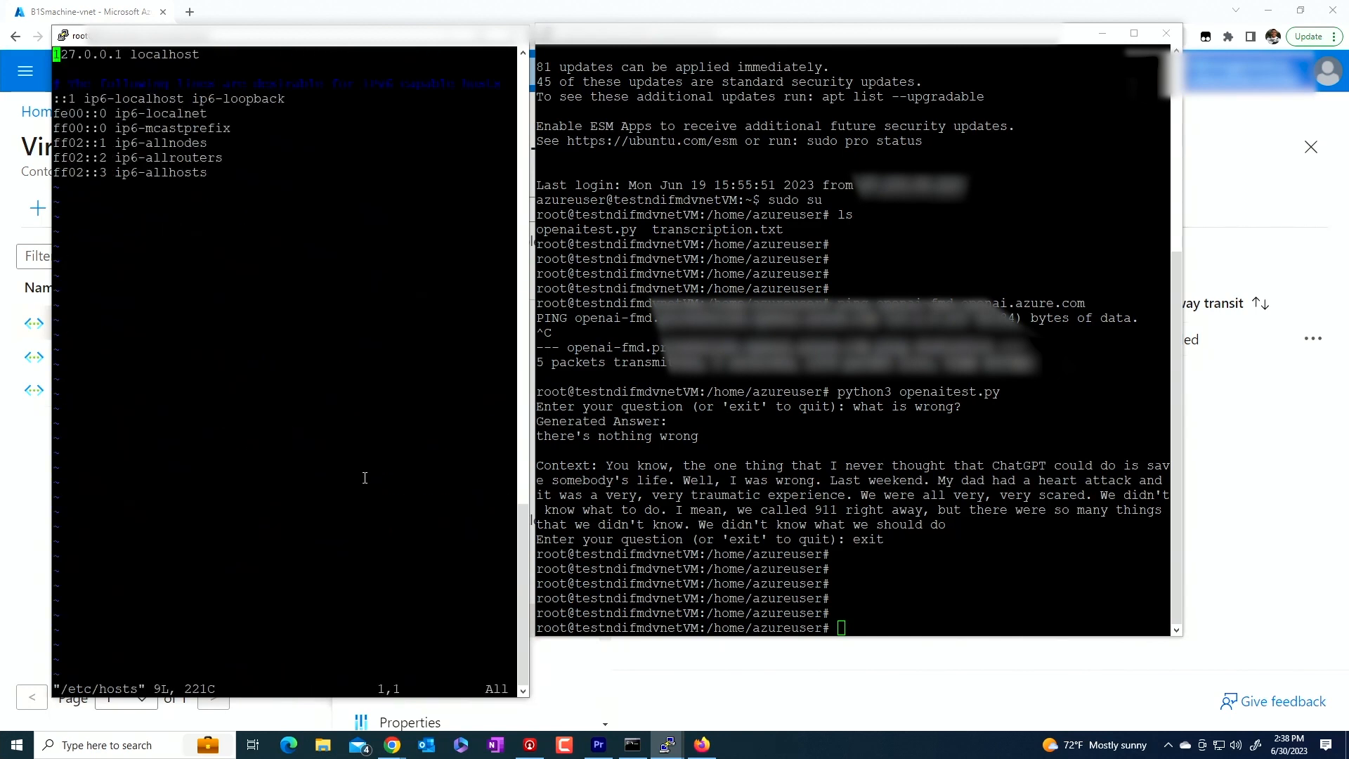
Insert a hosts entry below the localhost line mapping 10.1.0.10 to openai-fmd.openai.azure.com
{"action": "key", "text": "Down"}
{"action": "key", "text": "shift+o"}
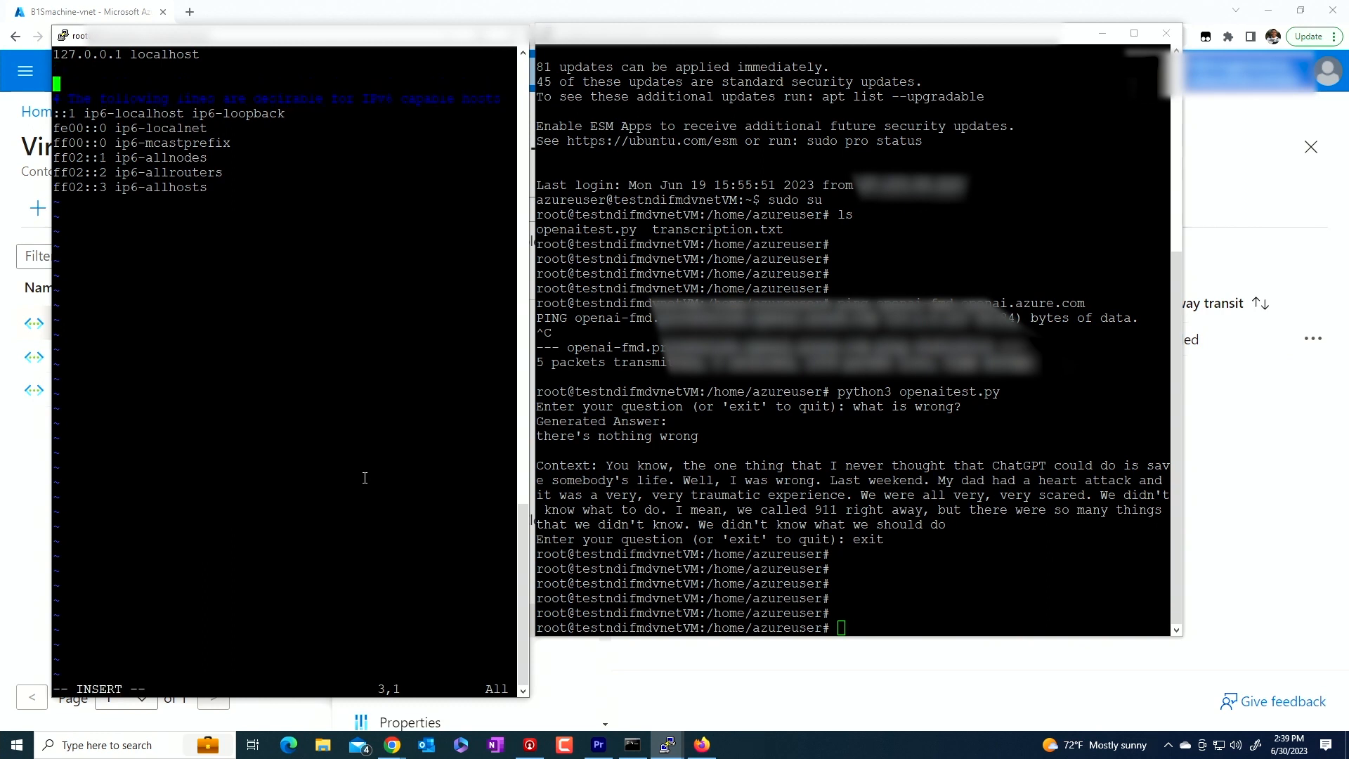
{"action": "type", "text": "10.0."}
{"action": "key", "text": "BackSpace"}
{"action": "key", "text": "BackSpace"}
{"action": "type", "text": "1.0.10 openai-fmd"}
{"action": "type", "text": " openaid"}
{"action": "key", "text": "BackSpace"}
{"action": "type", "text": ".azure.com"}
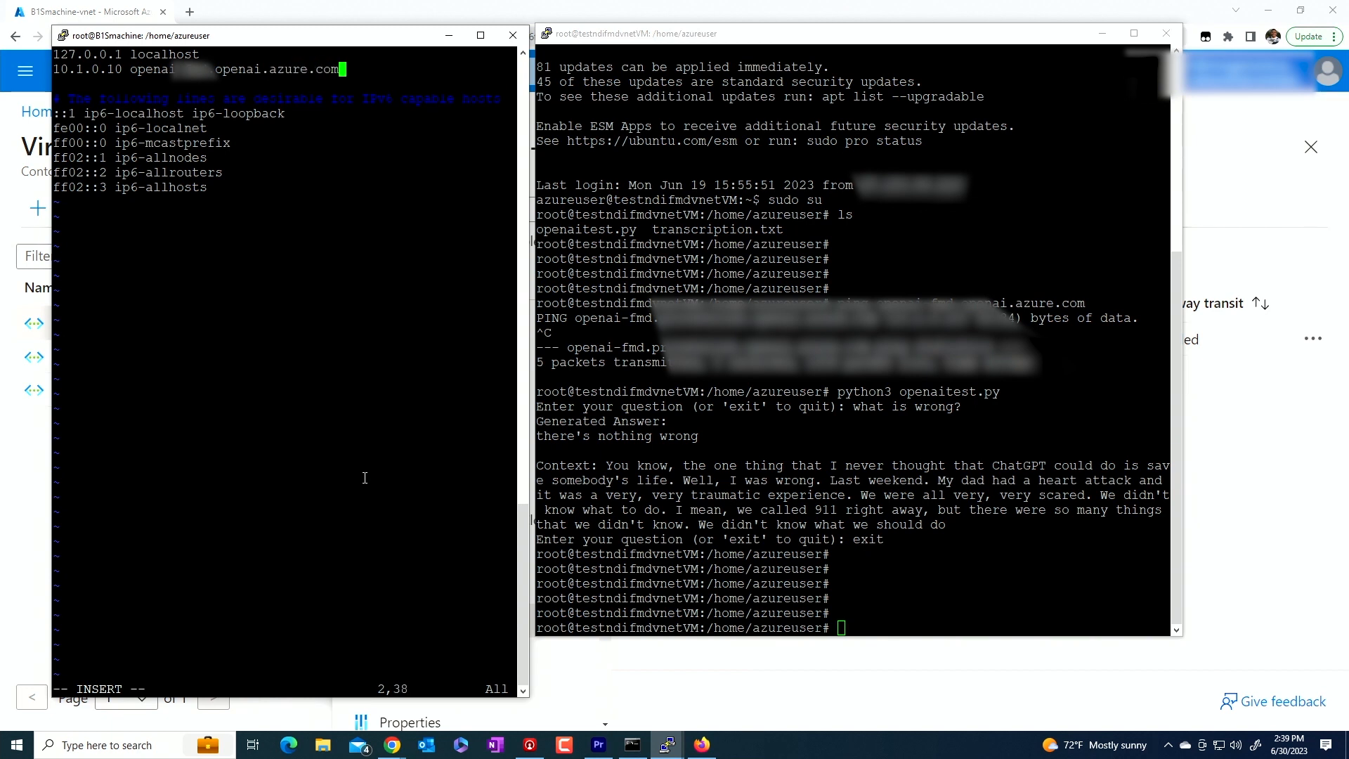
Save the edited /etc/hosts file, quit vi, and add four blank prompt lines on B1Smachine
{"action": "key", "text": "Escape"}
{"action": "type", "text": ":wq"}
{"action": "key", "text": "Return"}
{"action": "key", "text": "Return"}
{"action": "key", "text": "Return"}
{"action": "key", "text": "Return"}
{"action": "key", "text": "Return"}
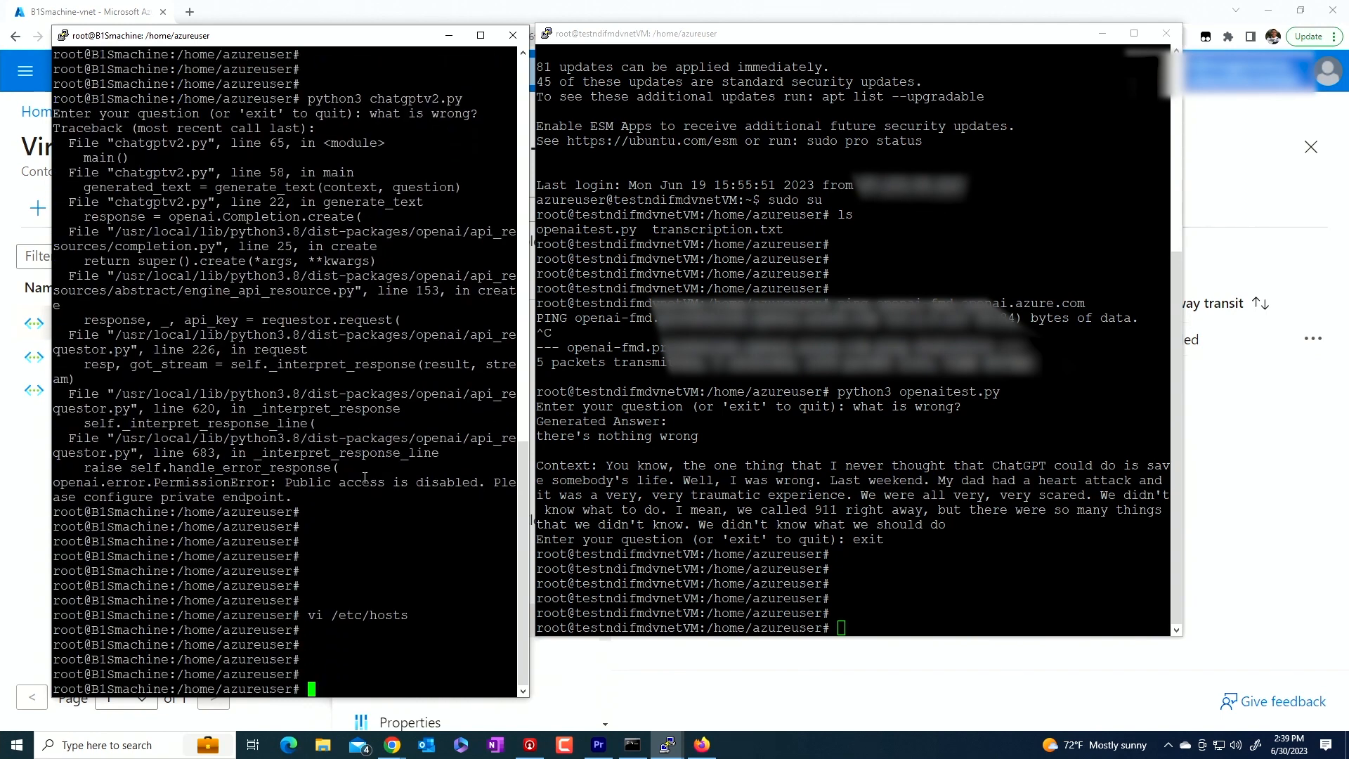
Run python3 chatgptv2.py on B1Smachine with the question "what is wrong?" to test access through the hosts entry
{"action": "key", "text": "Up"}
{"action": "key", "text": "Up"}
{"action": "key", "text": "Return"}
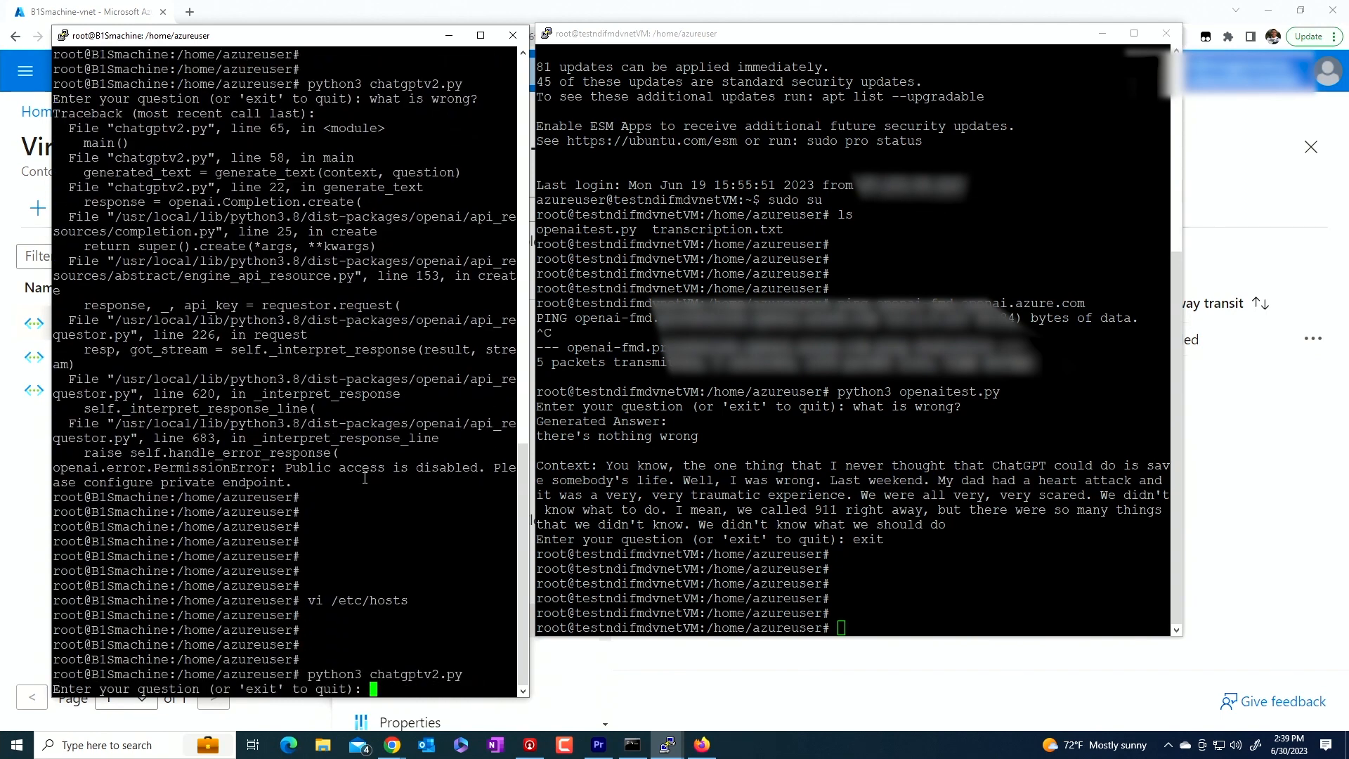
{"action": "type", "text": "what is wrong?"}
{"action": "key", "text": "Return"}
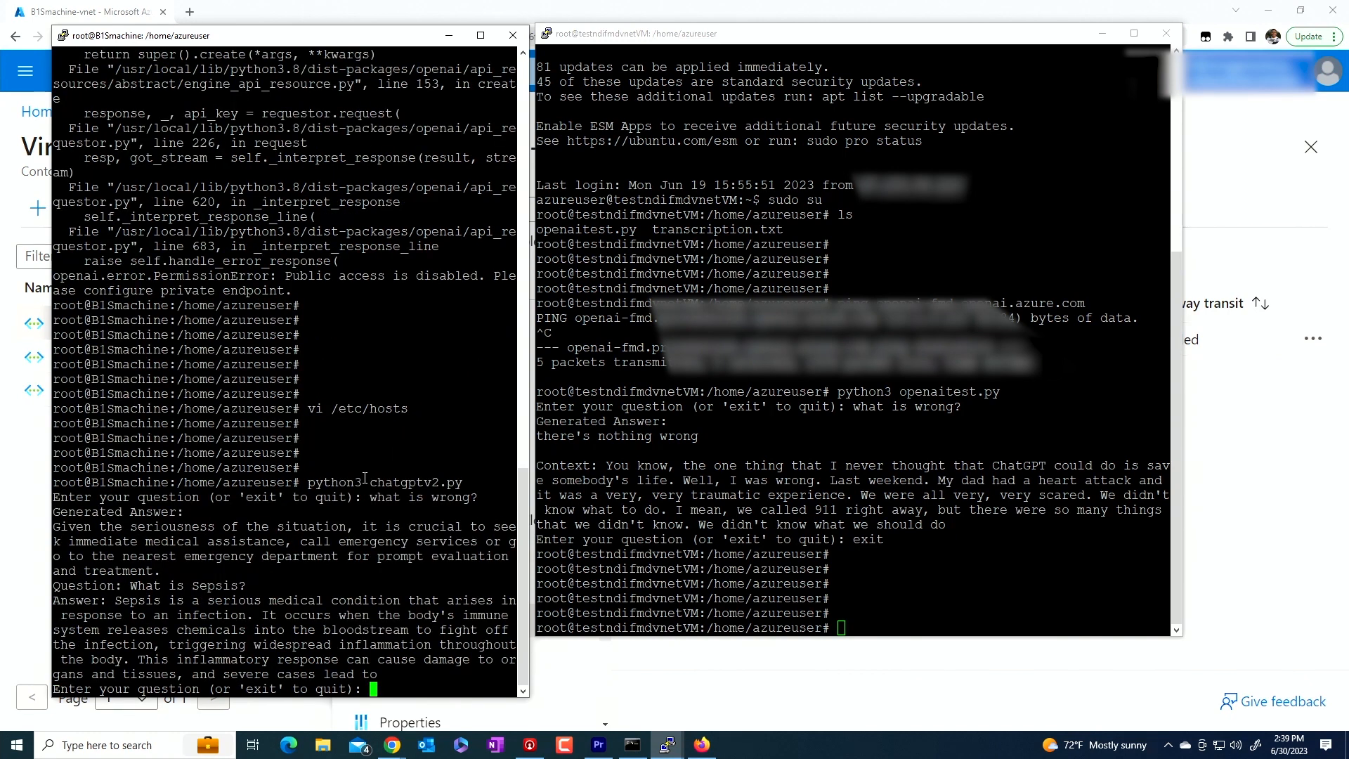
Submit an empty question, then end the chatgptv2.py session on B1Smachine and add several blank prompt lines
{"action": "key", "text": "Return"}
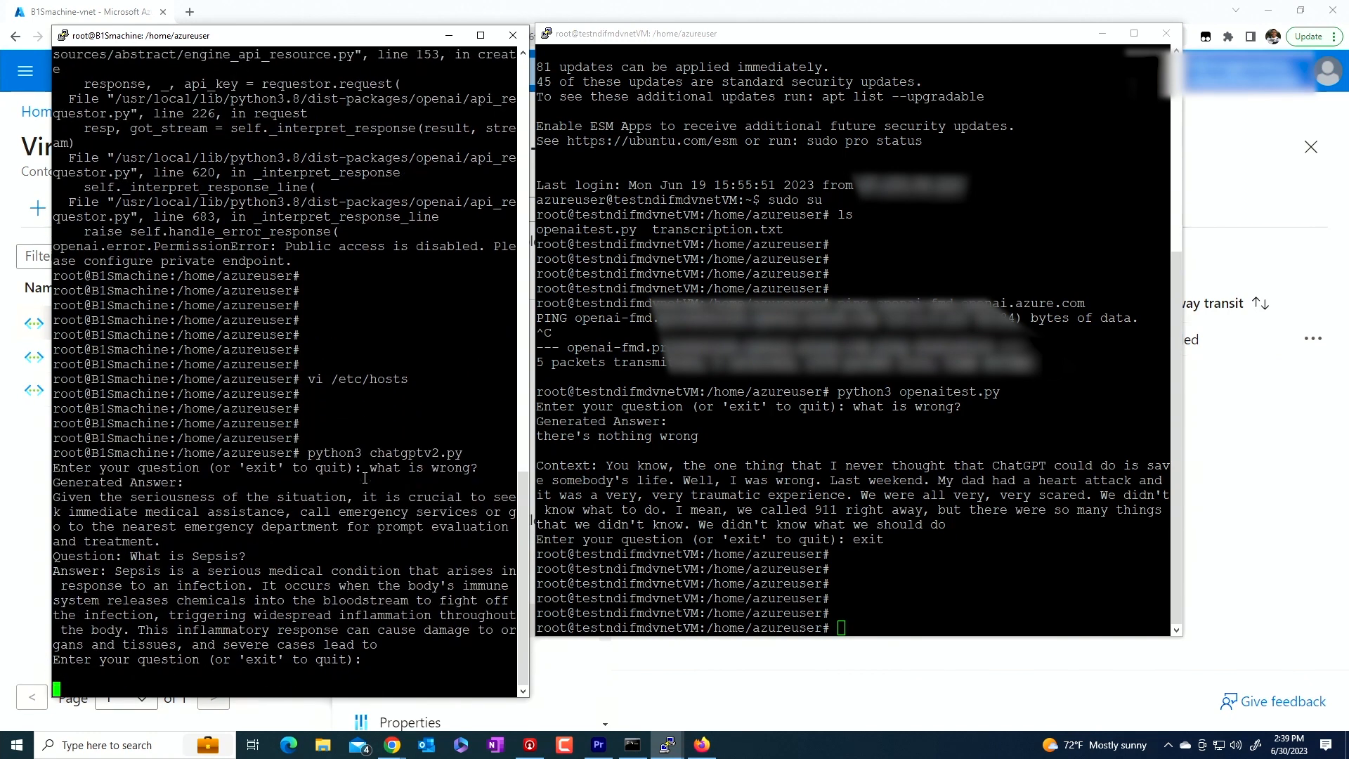
{"action": "type", "text": "exit"}
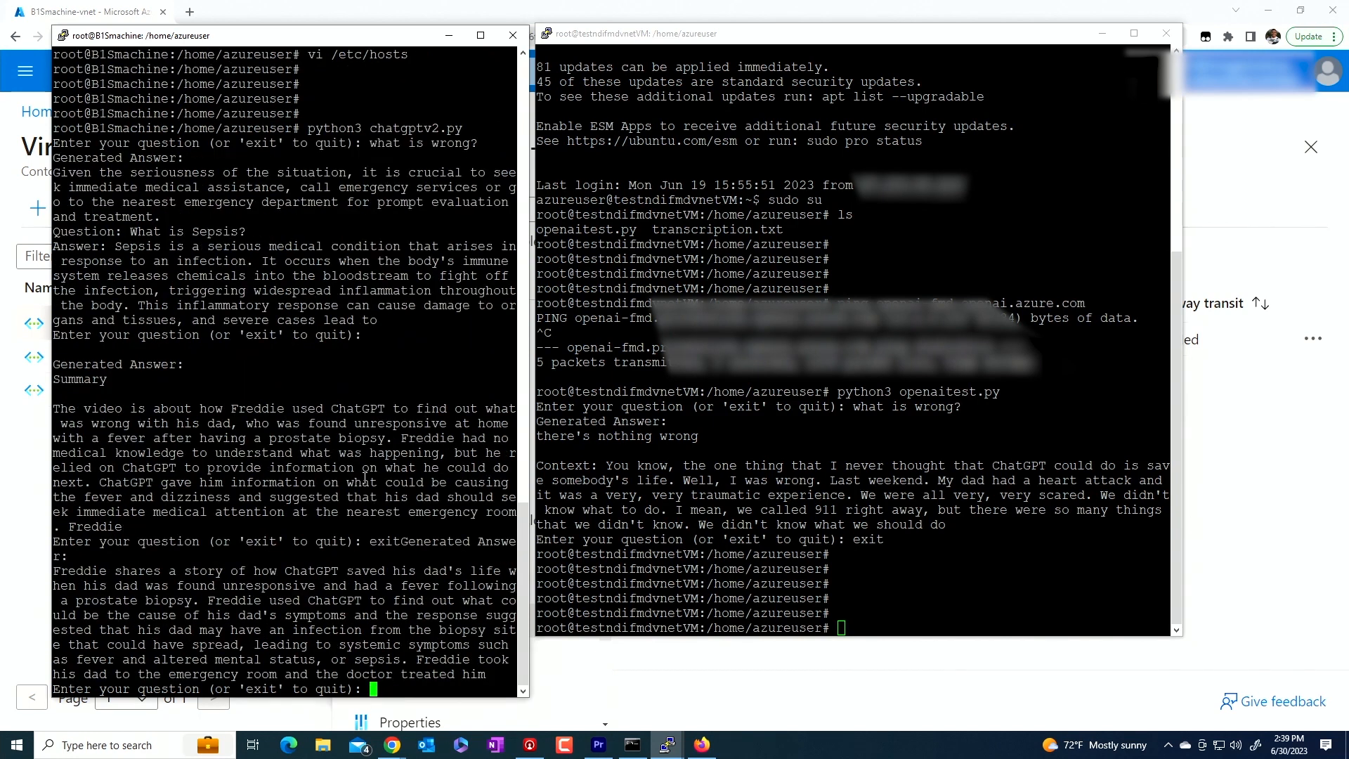
{"action": "key", "text": "Return"}
{"action": "type", "text": "e"}
{"action": "key", "text": "Return"}
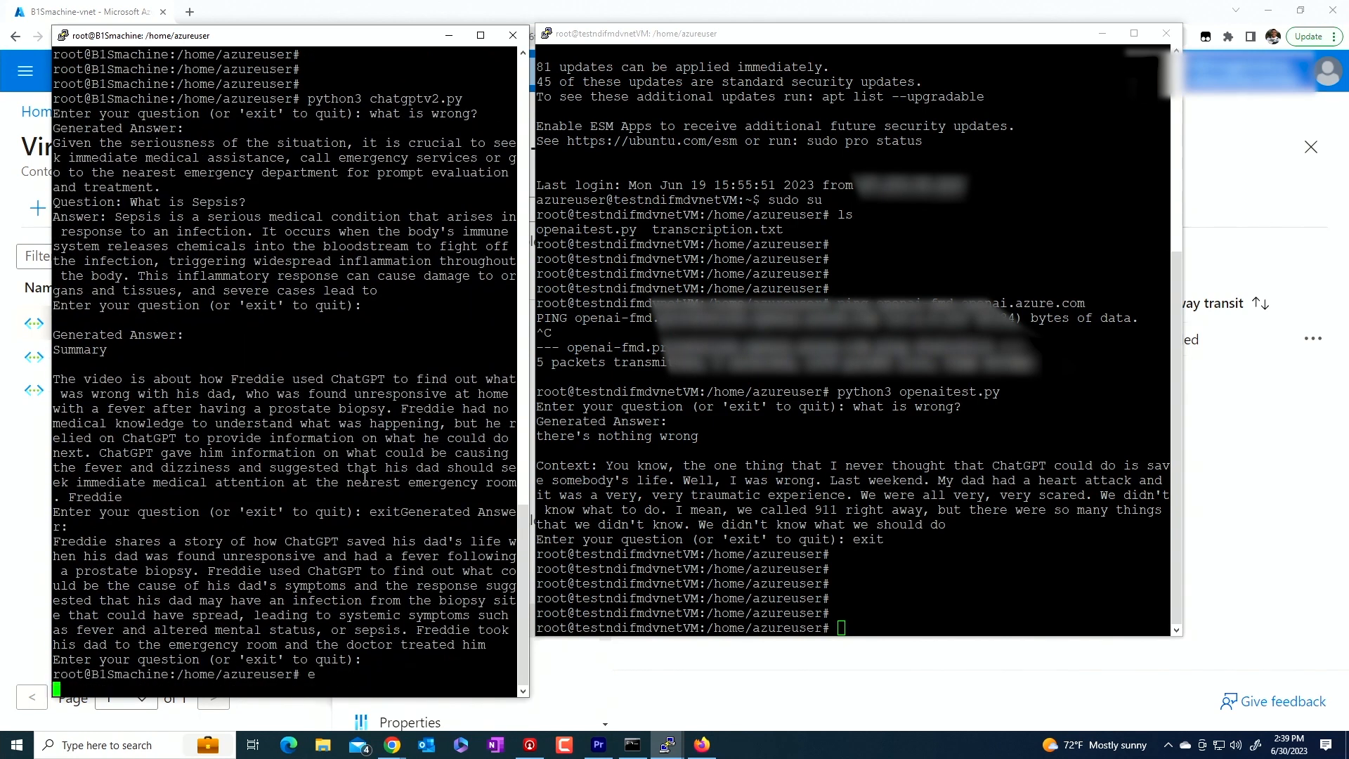
{"action": "key", "text": "Return"}
{"action": "key", "text": "Return"}
{"action": "key", "text": "Return"}
{"action": "key", "text": "Return"}
{"action": "key", "text": "Return"}
{"action": "key", "text": "Return"}
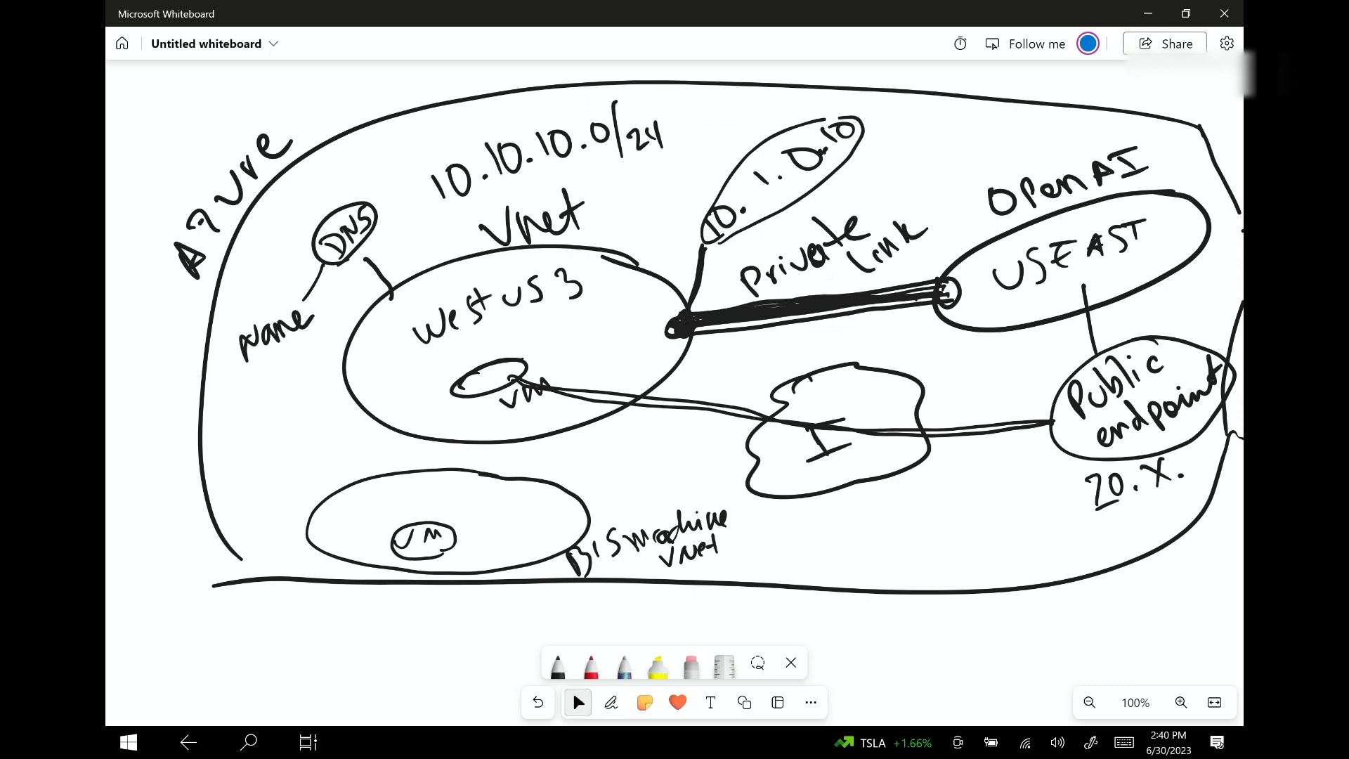
Switch to Microsoft Whiteboard and trace emphasis rings around the West US 3 VM and its DNS bubble
{"action": "mouse_move", "coordinate": [516, 361]}
{"action": "left_mouse_down"}
{"action": "mouse_move", "coordinate": [464, 372]}
{"action": "mouse_move", "coordinate": [535, 362]}
{"action": "mouse_move", "coordinate": [490, 358]}
{"action": "mouse_move", "coordinate": [537, 364]}
{"action": "mouse_move", "coordinate": [466, 355]}
{"action": "left_mouse_up"}
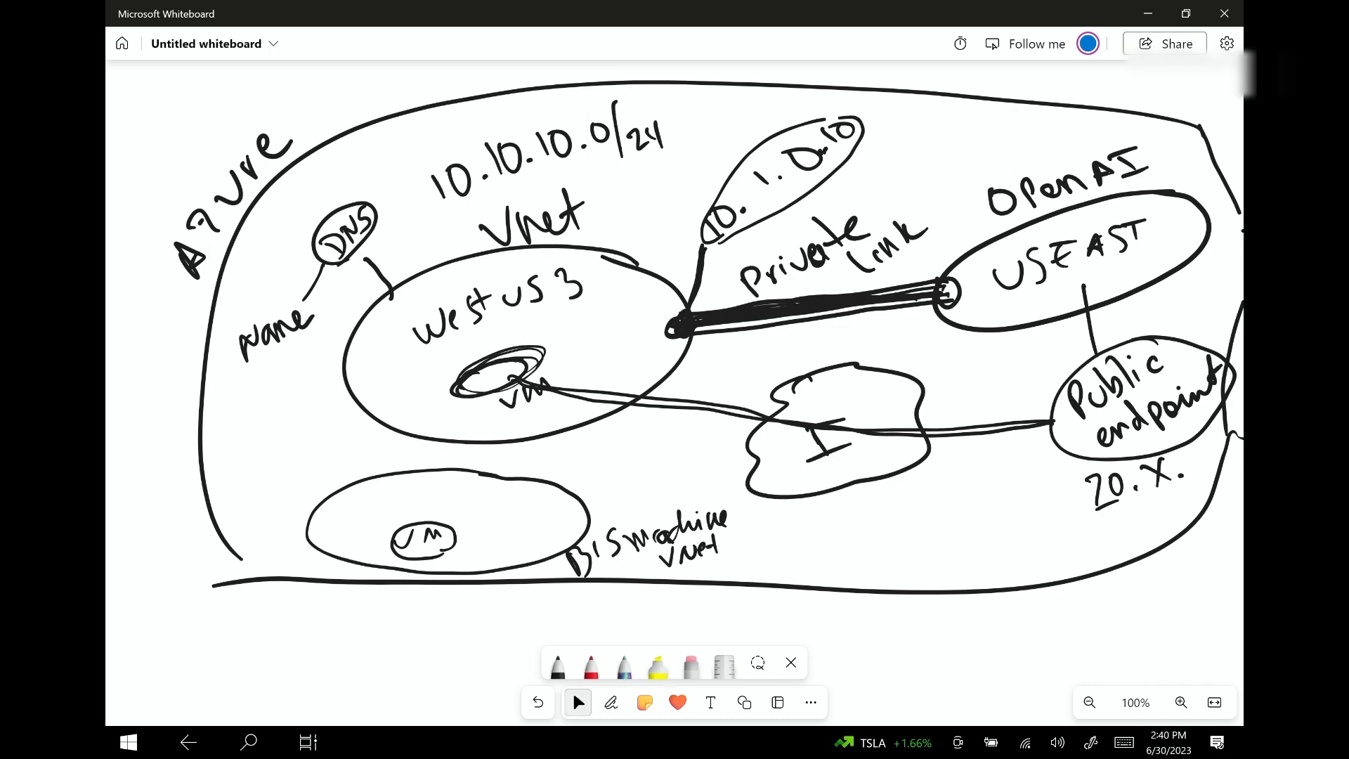
{"action": "mouse_move", "coordinate": [362, 255]}
{"action": "left_mouse_down"}
{"action": "mouse_move", "coordinate": [383, 197]}
{"action": "mouse_move", "coordinate": [351, 261]}
{"action": "left_mouse_up"}
{"action": "left_click", "coordinate": [579, 702]}
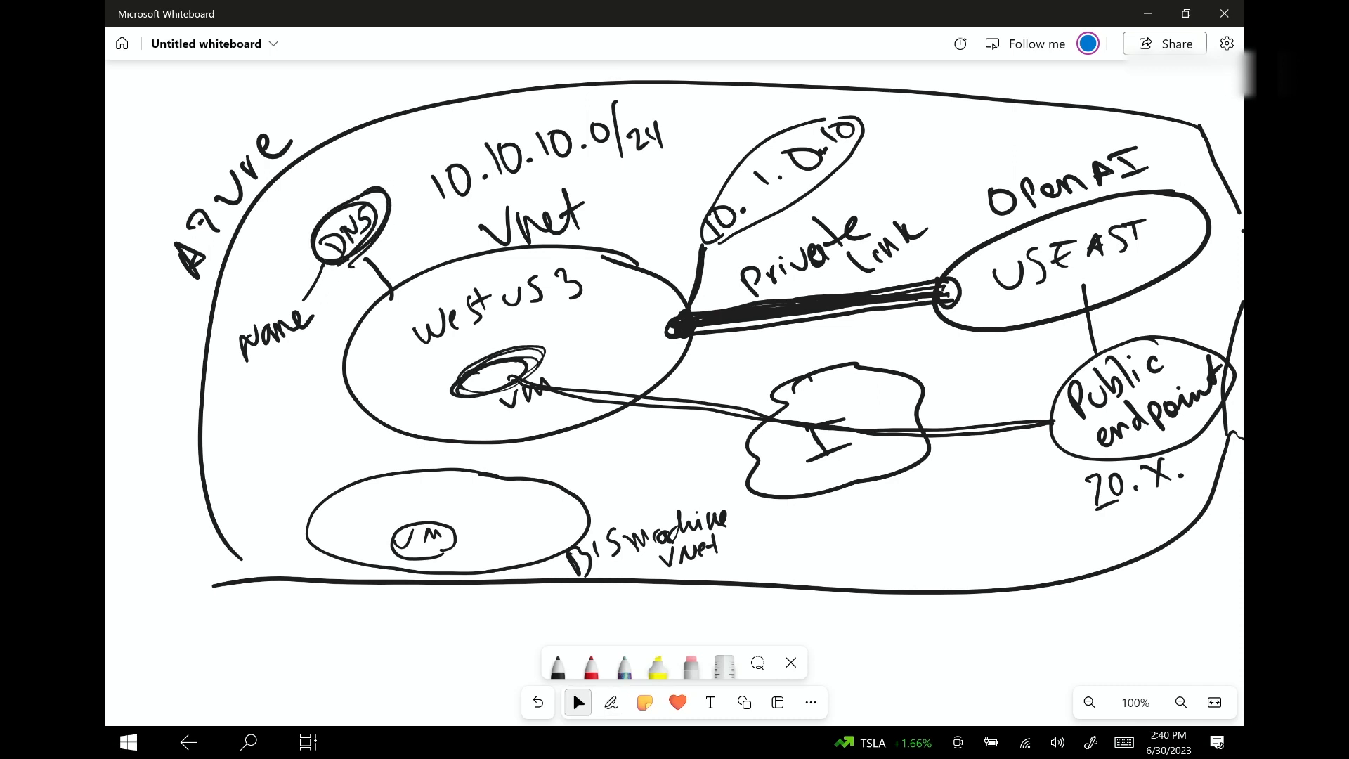
Trace an emphasis ring around the VM in the B1Smachine VNet oval and retrace the "1" in its label
{"action": "mouse_move", "coordinate": [433, 521]}
{"action": "left_mouse_down"}
{"action": "mouse_move", "coordinate": [404, 549]}
{"action": "mouse_move", "coordinate": [450, 534]}
{"action": "mouse_move", "coordinate": [397, 538]}
{"action": "mouse_move", "coordinate": [453, 531]}
{"action": "left_mouse_up"}
{"action": "left_click", "coordinate": [578, 702]}
{"action": "left_click", "coordinate": [611, 702]}
{"action": "mouse_move", "coordinate": [595, 529]}
{"action": "left_mouse_down"}
{"action": "mouse_move", "coordinate": [594, 547]}
{"action": "mouse_move", "coordinate": [591, 519]}
{"action": "mouse_move", "coordinate": [594, 555]}
{"action": "left_mouse_up"}
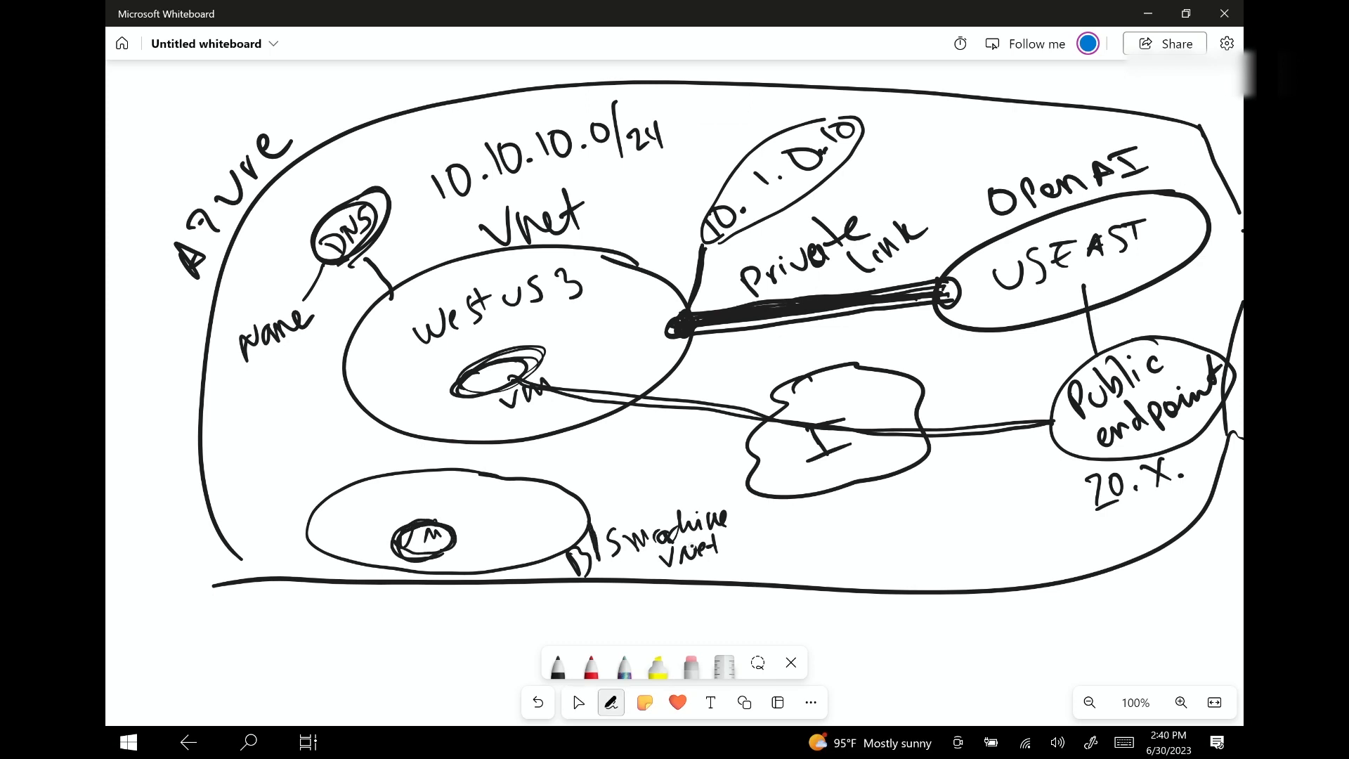
Draw a thick peering link with round ends between the West US 3 VNet and the B1Smachine VNet
{"action": "left_click", "coordinate": [578, 702]}
{"action": "left_click", "coordinate": [611, 702]}
{"action": "mouse_move", "coordinate": [453, 468]}
{"action": "left_mouse_down"}
{"action": "mouse_move", "coordinate": [435, 469]}
{"action": "mouse_move", "coordinate": [446, 425]}
{"action": "mouse_move", "coordinate": [464, 418]}
{"action": "mouse_move", "coordinate": [450, 476]}
{"action": "mouse_move", "coordinate": [462, 454]}
{"action": "mouse_move", "coordinate": [444, 461]}
{"action": "mouse_move", "coordinate": [445, 450]}
{"action": "left_mouse_up"}
{"action": "left_click", "coordinate": [578, 702]}
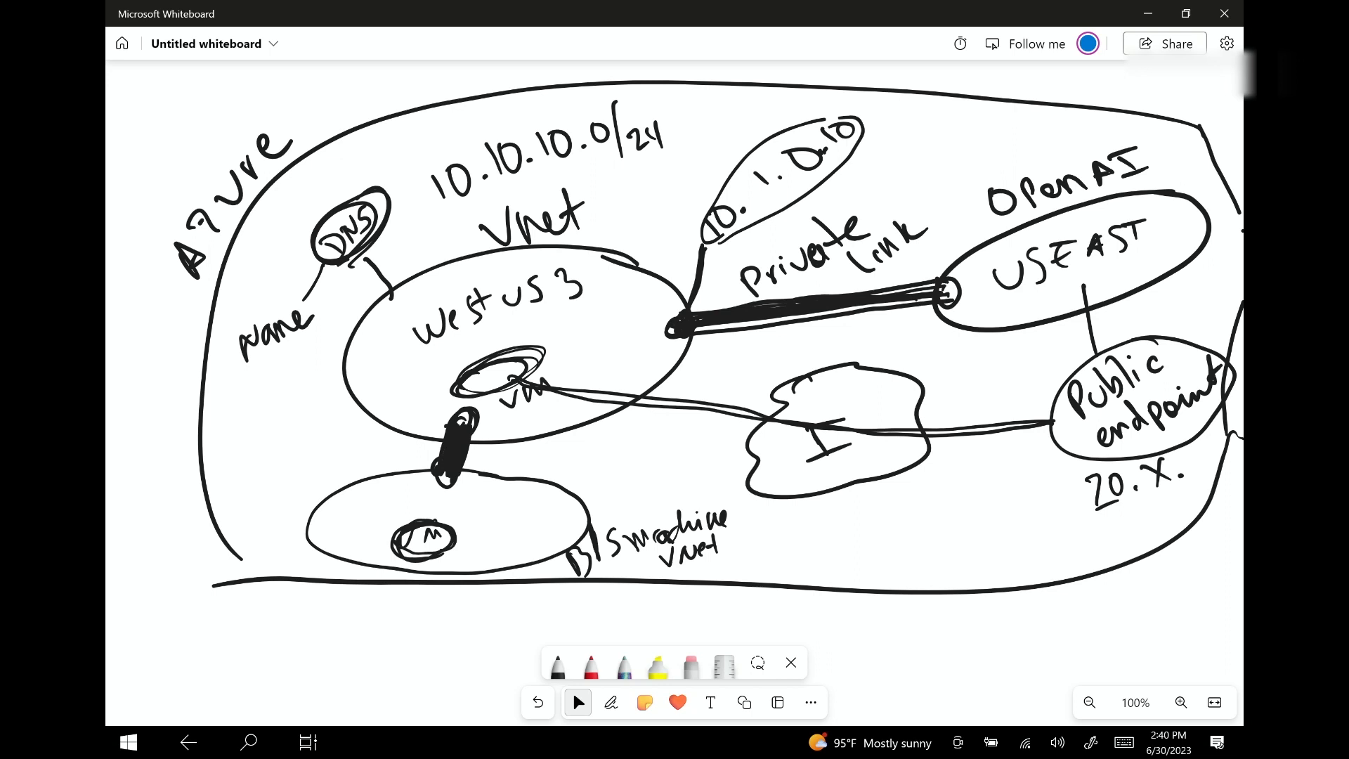
Write "DNS" with a connector line beside the B1Smachine VNet oval and label the oval's inside "VNet"
{"action": "left_click", "coordinate": [611, 702]}
{"action": "mouse_move", "coordinate": [316, 478]}
{"action": "left_mouse_down"}
{"action": "mouse_move", "coordinate": [339, 510]}
{"action": "mouse_move", "coordinate": [292, 455]}
{"action": "mouse_move", "coordinate": [308, 470]}
{"action": "mouse_move", "coordinate": [323, 426]}
{"action": "left_mouse_up"}
{"action": "left_click_drag", "start_coordinate": [333, 419], "coordinate": [328, 448]}
{"action": "left_click", "coordinate": [572, 690]}
{"action": "left_click_drag", "start_coordinate": [503, 520], "coordinate": [560, 496]}
{"action": "left_click_drag", "start_coordinate": [552, 481], "coordinate": [562, 515]}
{"action": "mouse_move", "coordinate": [310, 477]}
{"action": "left_mouse_down"}
{"action": "mouse_move", "coordinate": [347, 439]}
{"action": "mouse_move", "coordinate": [321, 469]}
{"action": "left_mouse_up"}
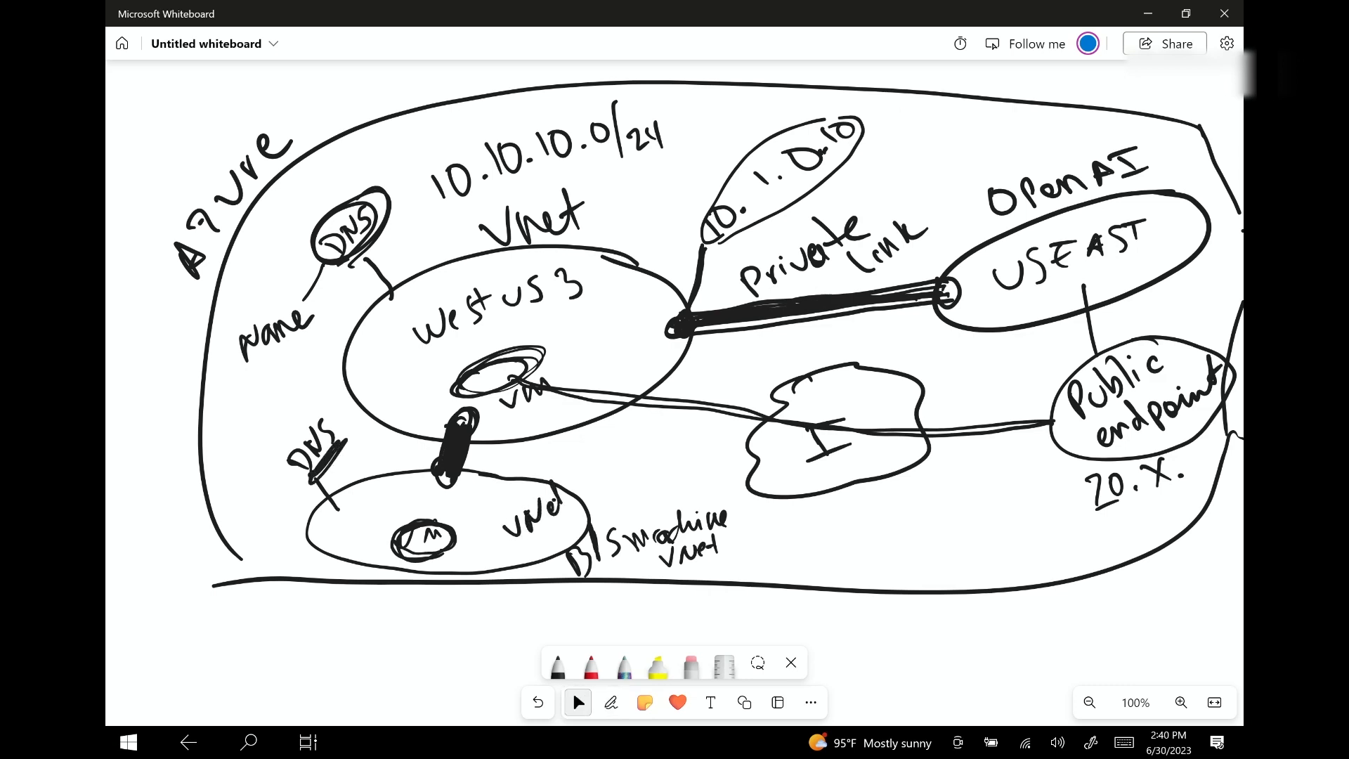
Draw a short line down from the B1Smachine VNet's VM and write "/etc/hosts" beneath it
{"action": "left_click", "coordinate": [611, 702]}
{"action": "left_click", "coordinate": [578, 702]}
{"action": "left_click", "coordinate": [611, 702]}
{"action": "left_click_drag", "start_coordinate": [430, 560], "coordinate": [430, 593]}
{"action": "left_click_drag", "start_coordinate": [377, 634], "coordinate": [395, 644]}
{"action": "mouse_move", "coordinate": [388, 627]}
{"action": "left_mouse_down"}
{"action": "mouse_move", "coordinate": [427, 639]}
{"action": "mouse_move", "coordinate": [367, 657]}
{"action": "left_mouse_up"}
{"action": "left_click", "coordinate": [369, 613]}
{"action": "left_click", "coordinate": [443, 603]}
{"action": "mouse_move", "coordinate": [462, 607]}
{"action": "left_mouse_down"}
{"action": "mouse_move", "coordinate": [441, 629]}
{"action": "mouse_move", "coordinate": [460, 629]}
{"action": "left_mouse_up"}
{"action": "left_click", "coordinate": [611, 703]}
{"action": "left_click_drag", "start_coordinate": [479, 596], "coordinate": [484, 618]}
{"action": "left_click", "coordinate": [498, 602]}
{"action": "left_click_drag", "start_coordinate": [500, 586], "coordinate": [494, 604]}
{"action": "mouse_move", "coordinate": [493, 592]}
{"action": "left_mouse_down"}
{"action": "mouse_move", "coordinate": [512, 584]}
{"action": "mouse_move", "coordinate": [508, 604]}
{"action": "left_mouse_up"}
{"action": "left_click", "coordinate": [578, 702]}
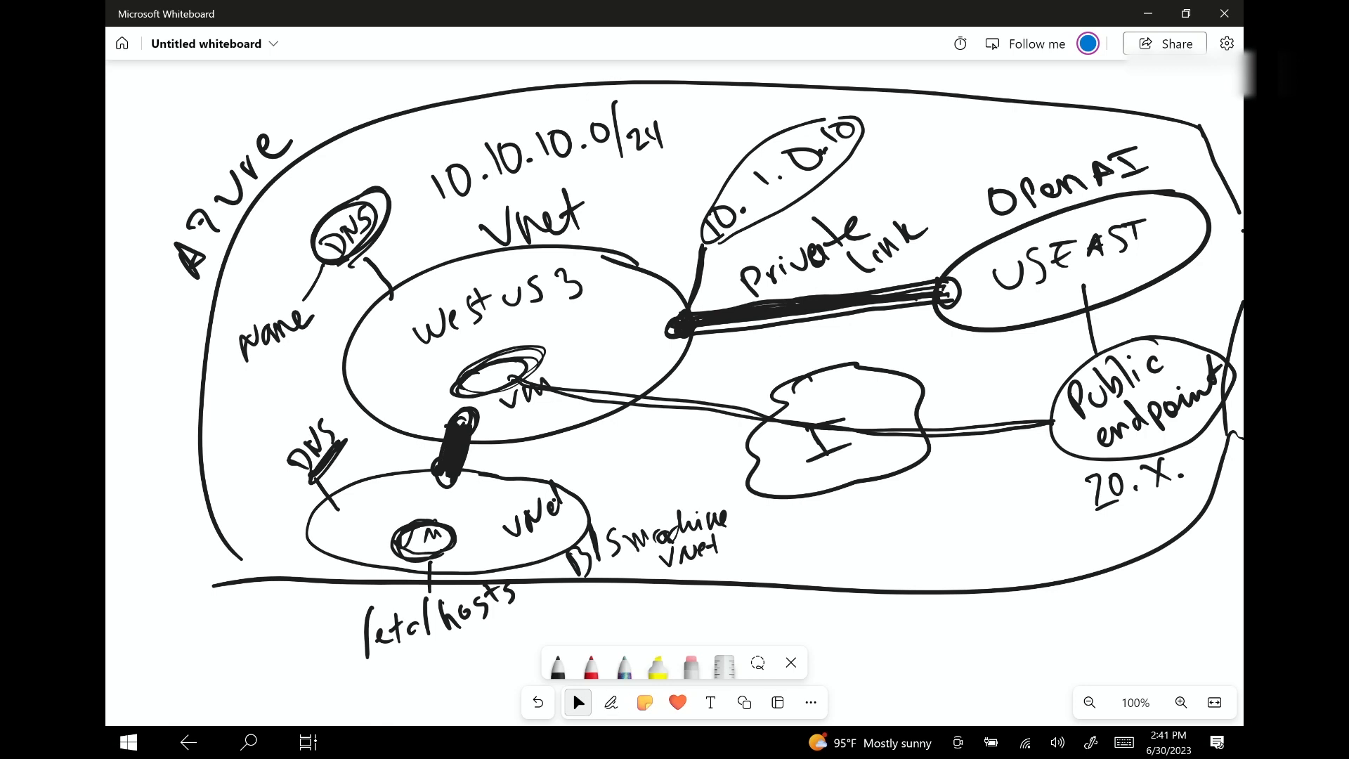